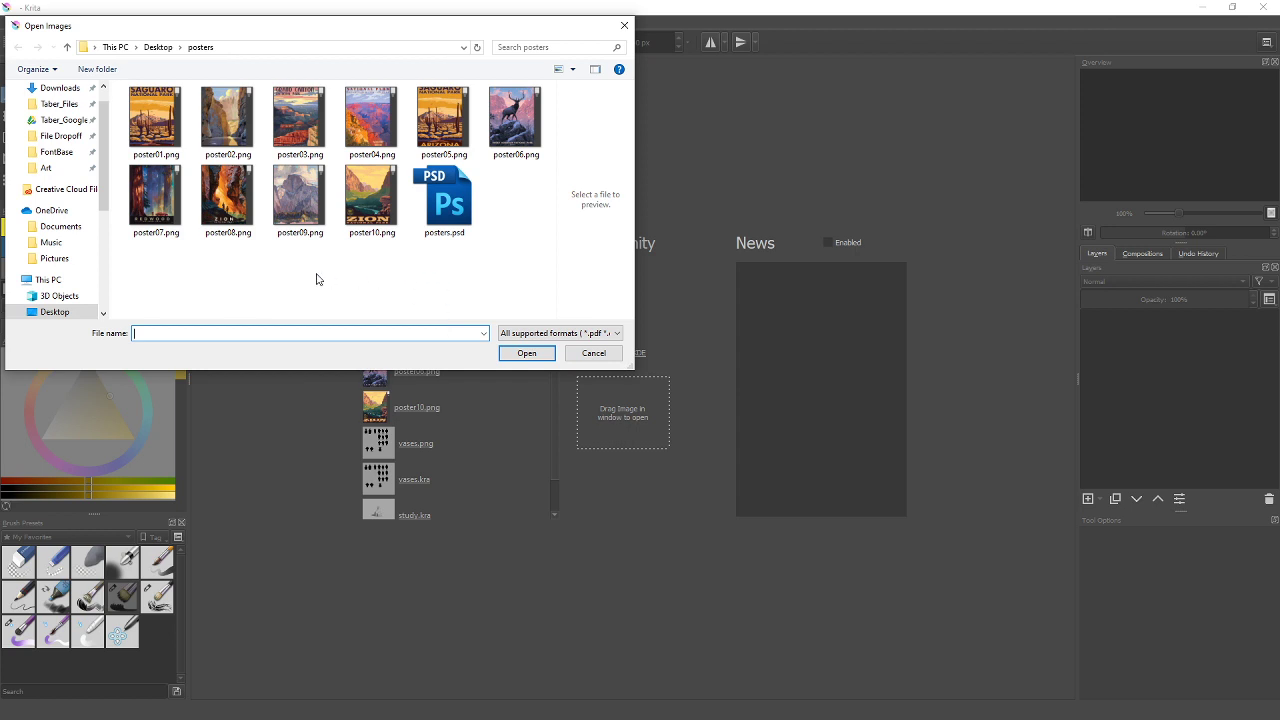
Open poster06.png from the posters folder on the desktop
click(516, 120)
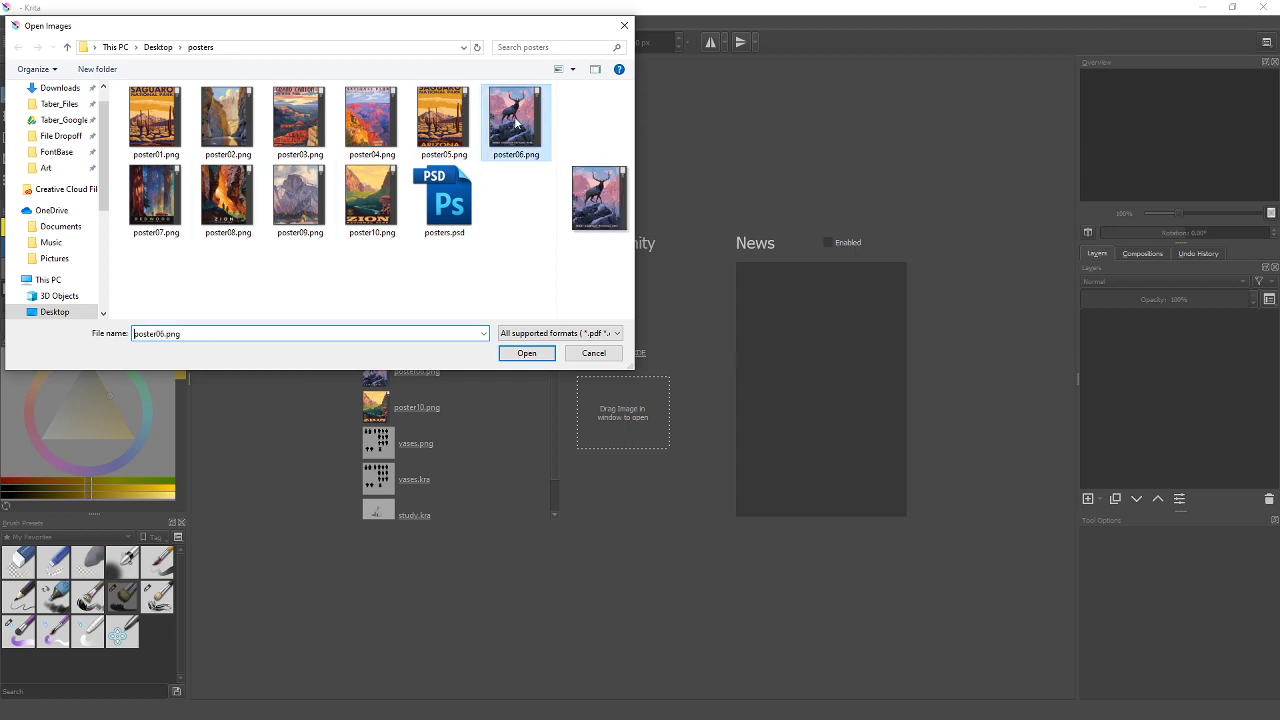
click(530, 348)
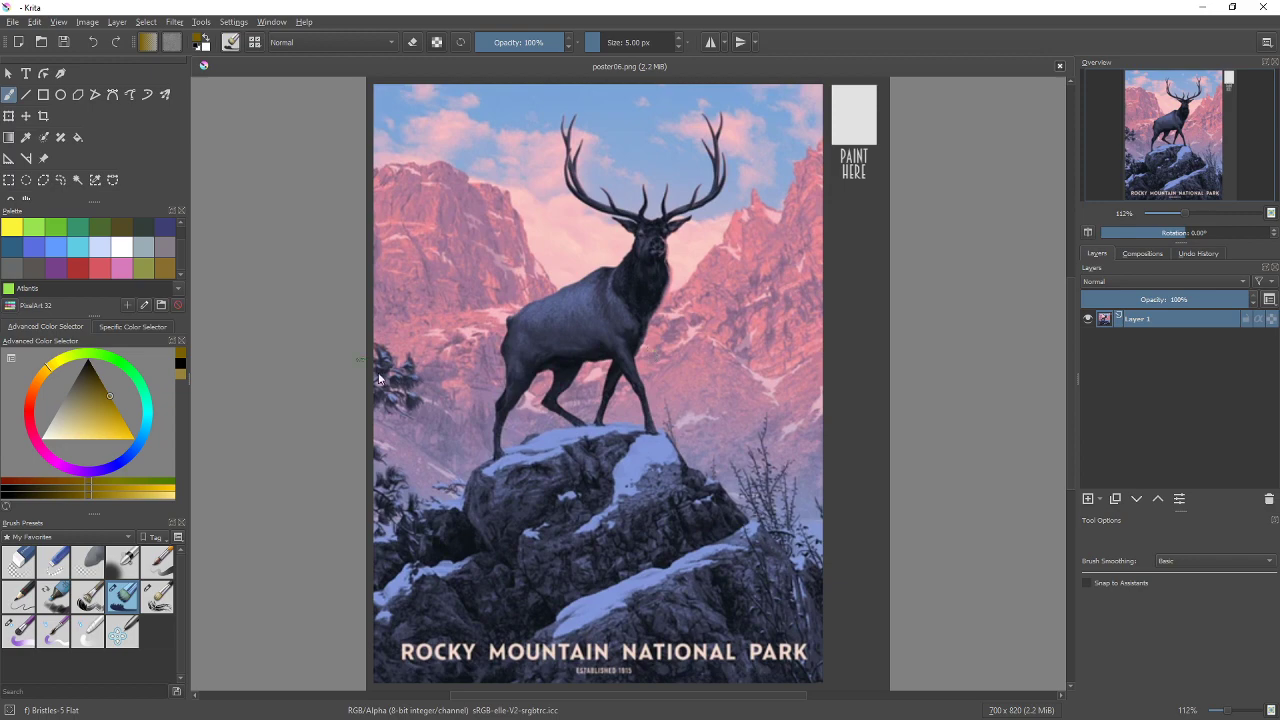
Examine the blank PAINT HERE box beside the poster at close range
scroll(714, 286, up, 4)
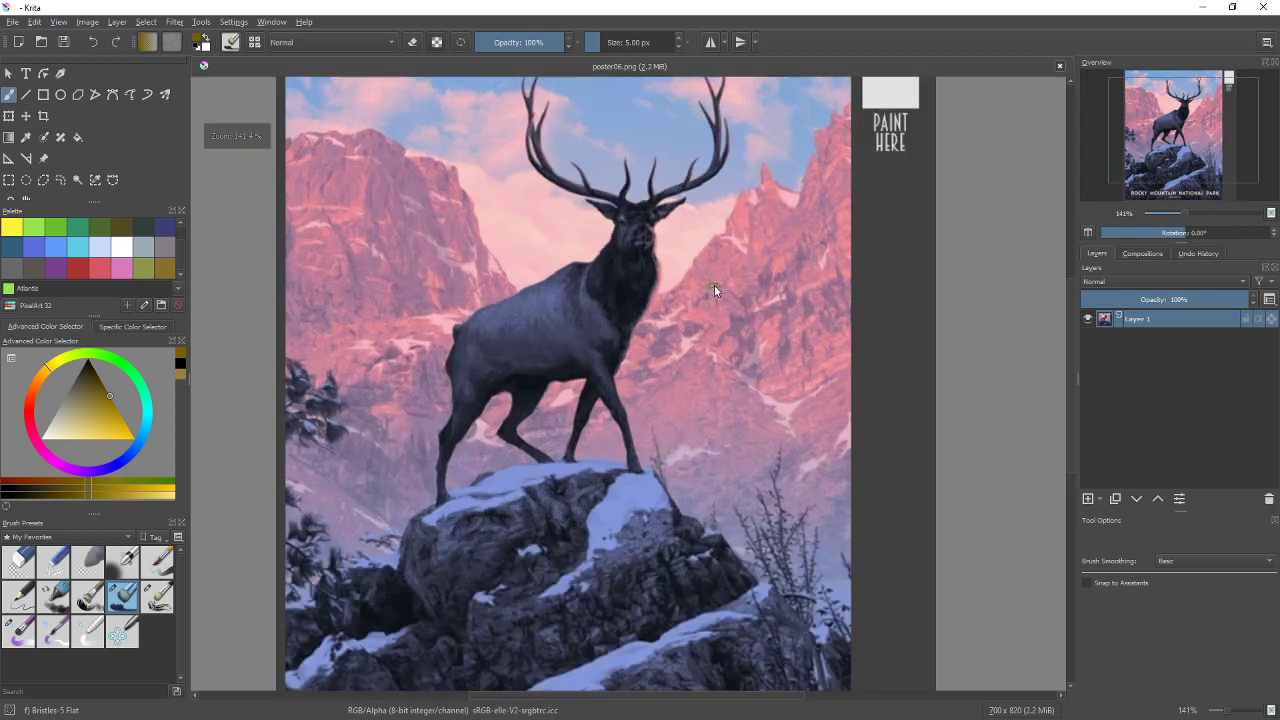
mouse_move(712, 286)
mouse_down()
mouse_move(724, 252)
mouse_move(505, 467)
mouse_up()
drag(743, 317, 540, 483)
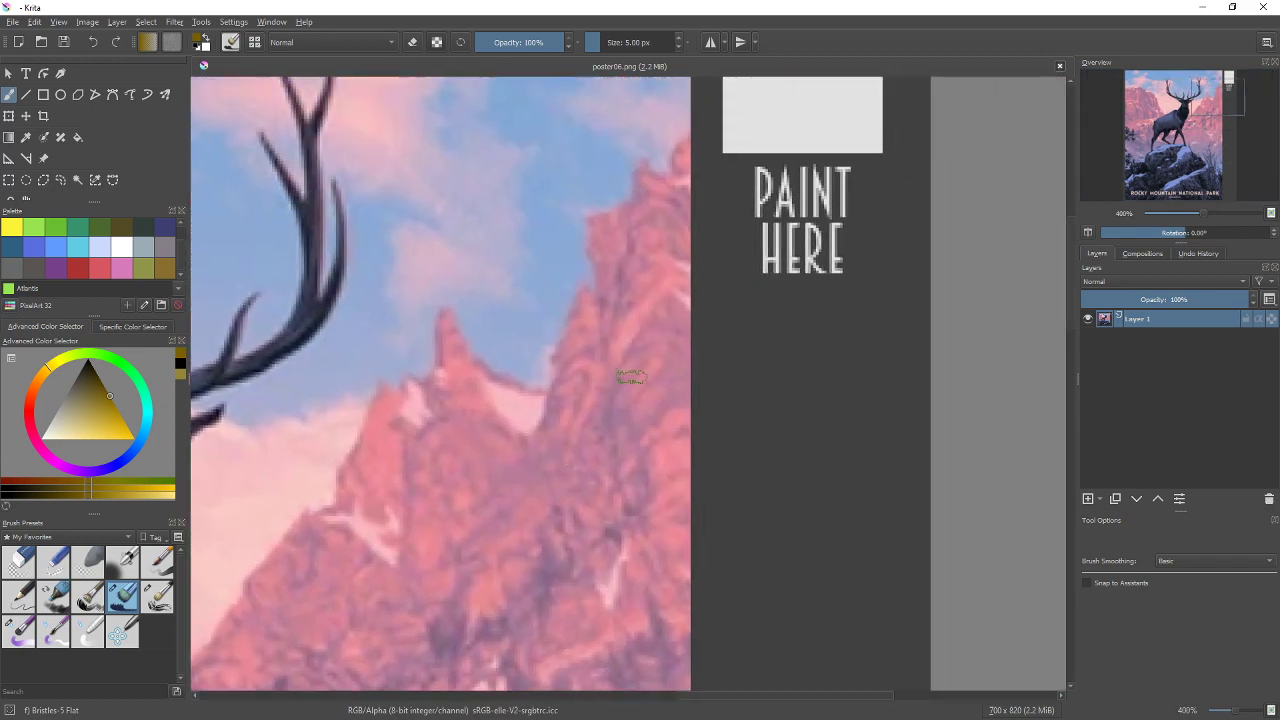
drag(747, 260, 670, 442)
drag(704, 319, 639, 387)
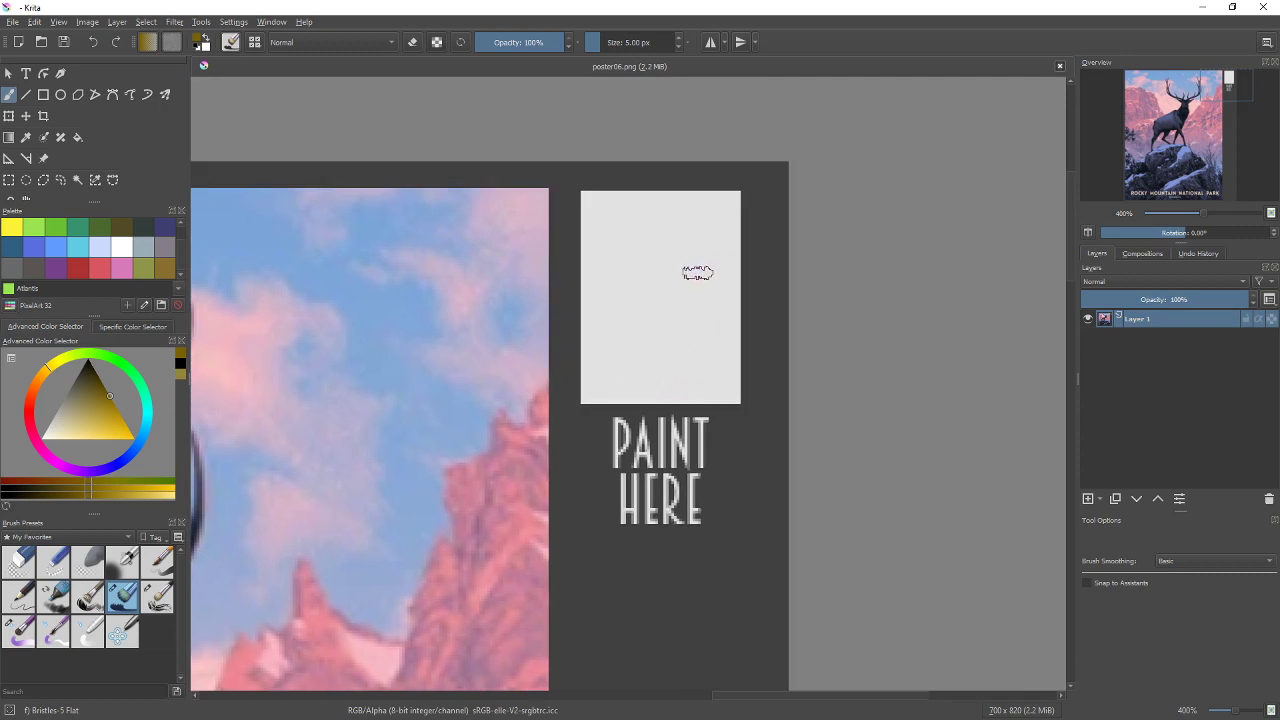
scroll(694, 308, up, 2)
scroll(684, 287, down, 1)
drag(686, 280, 657, 320)
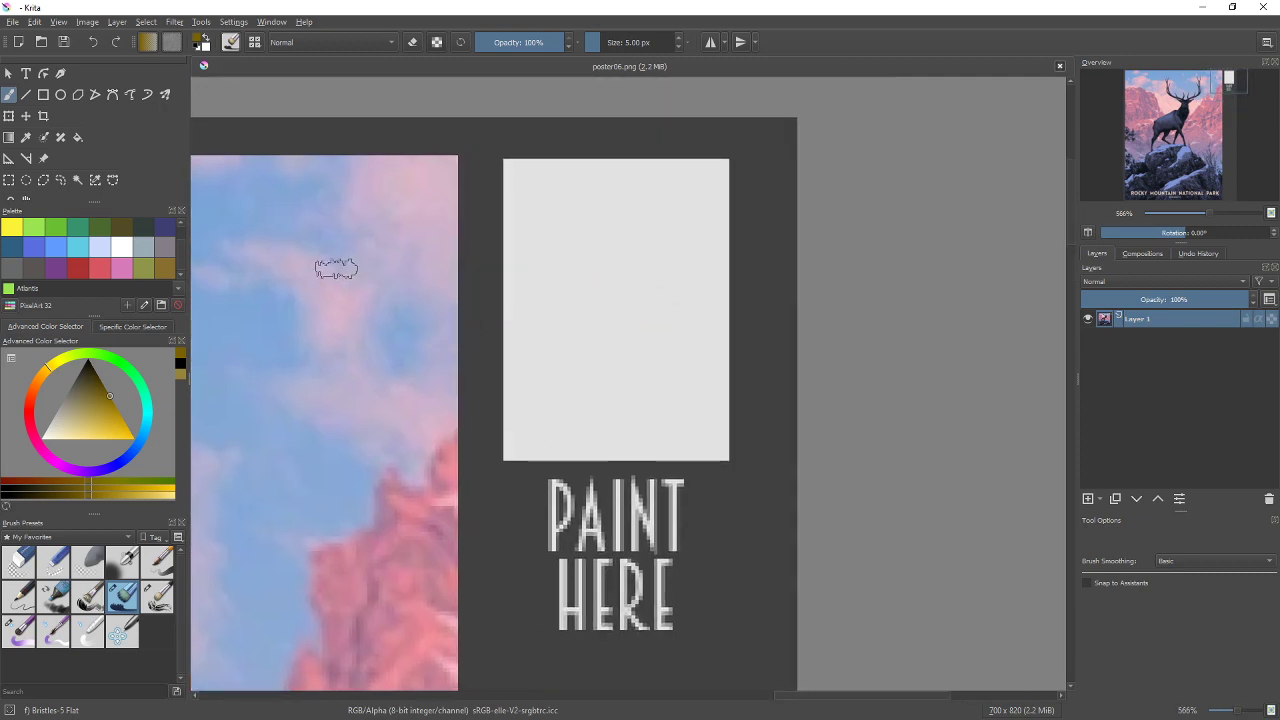
Look through the brush editor and the brush presets, viewing the All set and returning to My Favorites
click(231, 42)
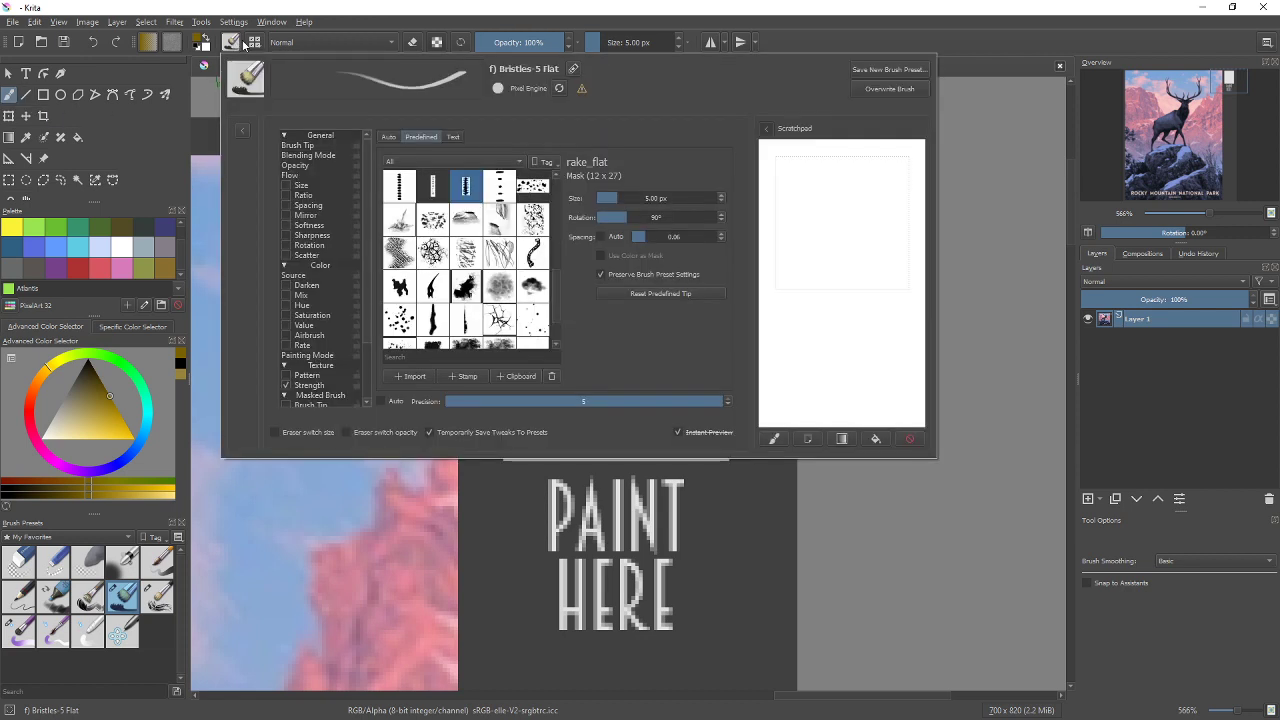
click(253, 43)
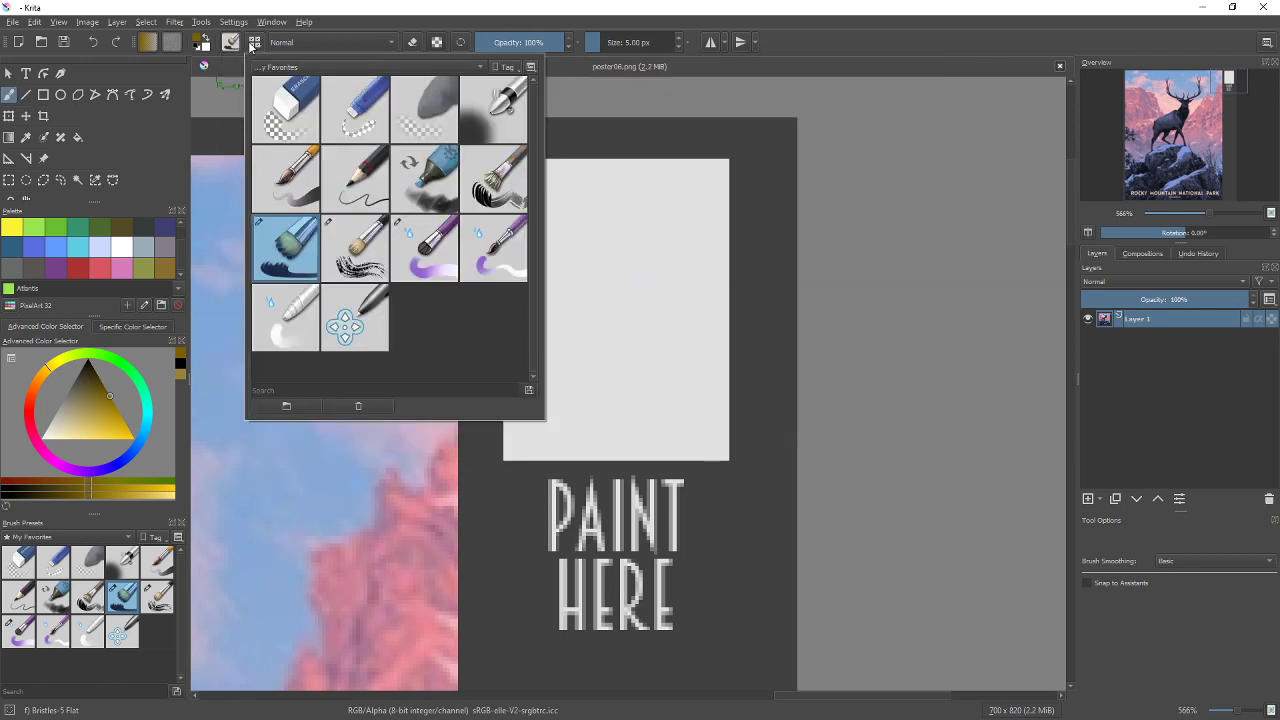
click(372, 67)
click(330, 11)
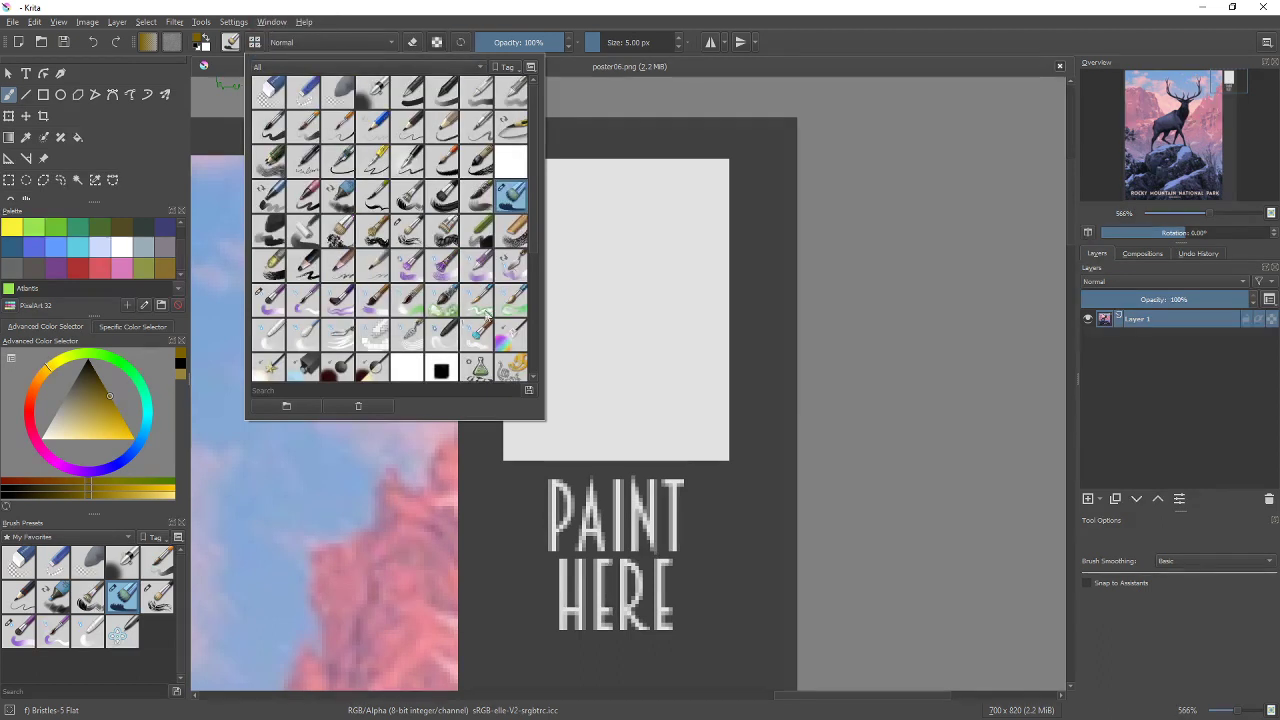
mouse_move(379, 314)
click(406, 66)
click(356, 193)
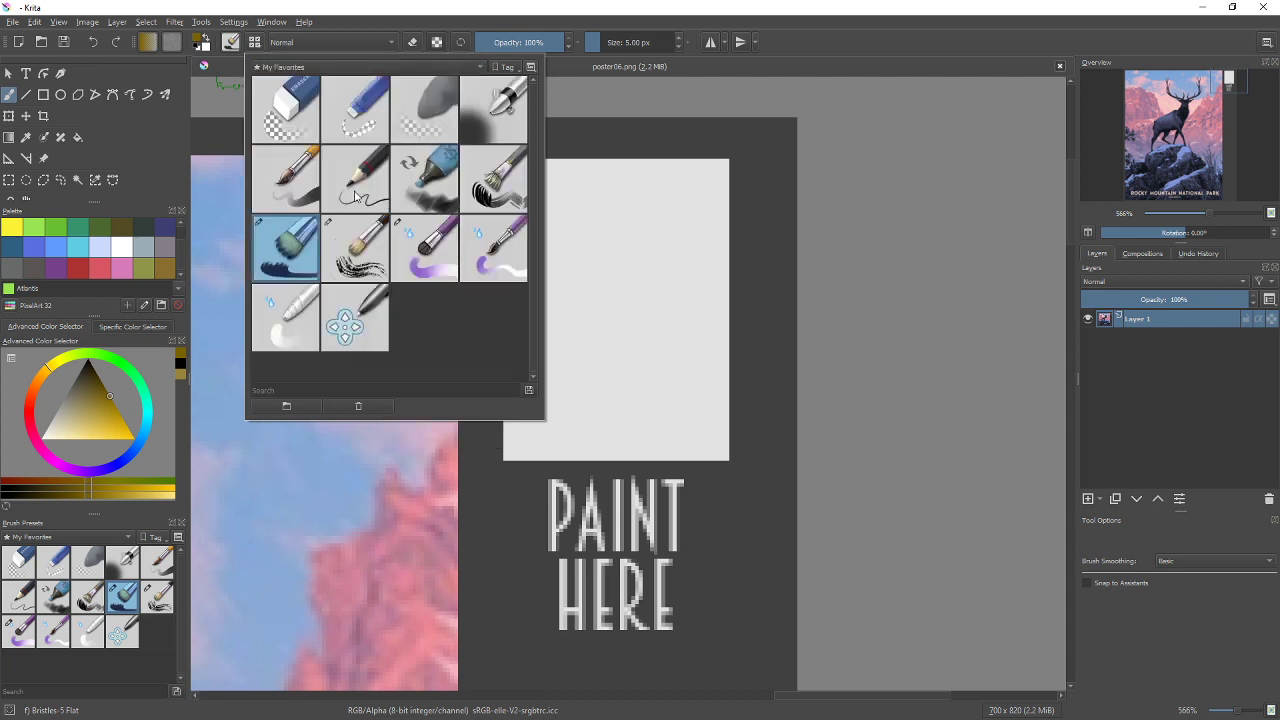
click(257, 42)
click(256, 42)
click(822, 42)
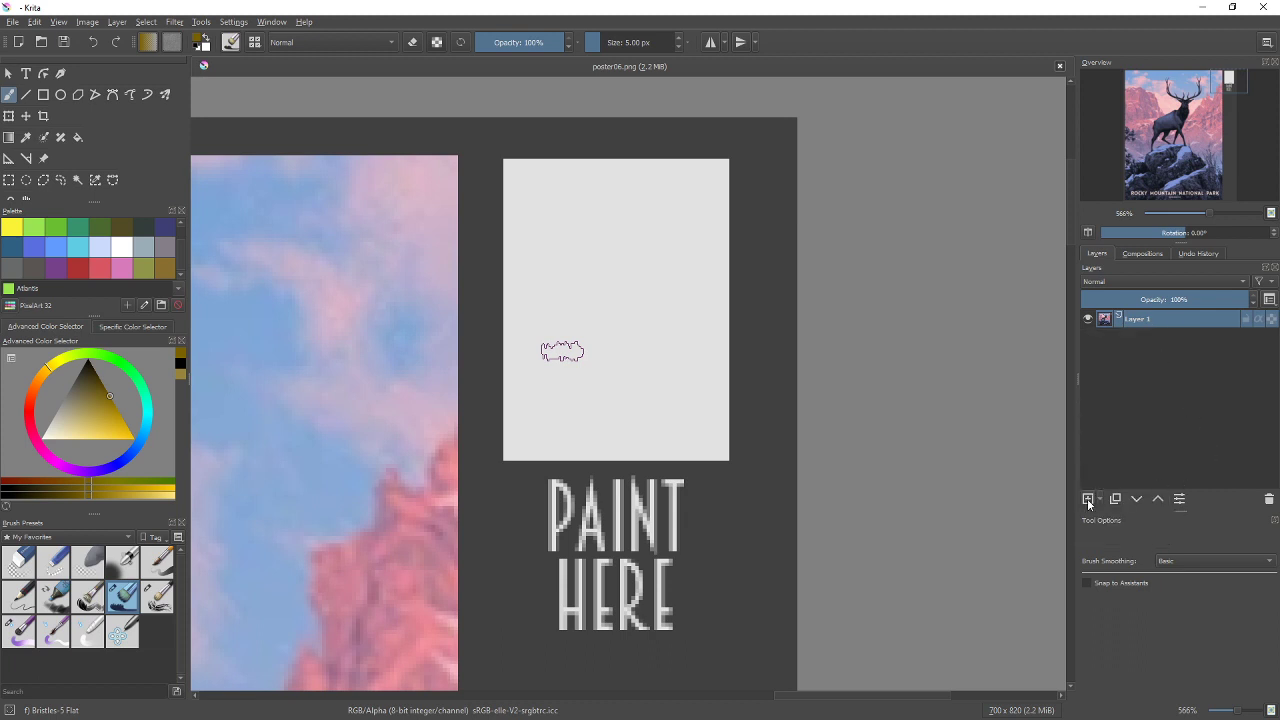
Scribble a brown test stroke across the blank box on a new paint layer and check it by toggling the layer's visibility
click(1088, 499)
mouse_move(530, 498)
mouse_down()
mouse_move(540, 390)
mouse_move(420, 388)
mouse_move(580, 366)
mouse_move(916, 450)
mouse_up()
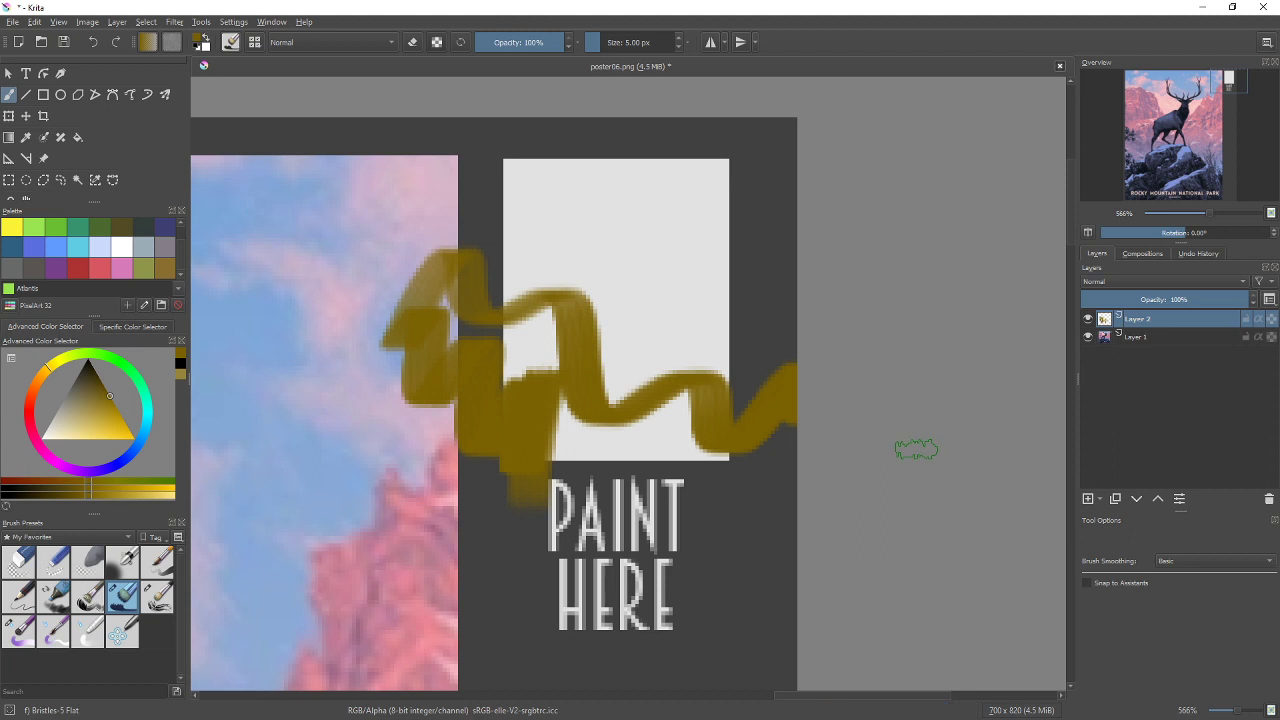
click(1088, 320)
click(1088, 320)
click(1088, 320)
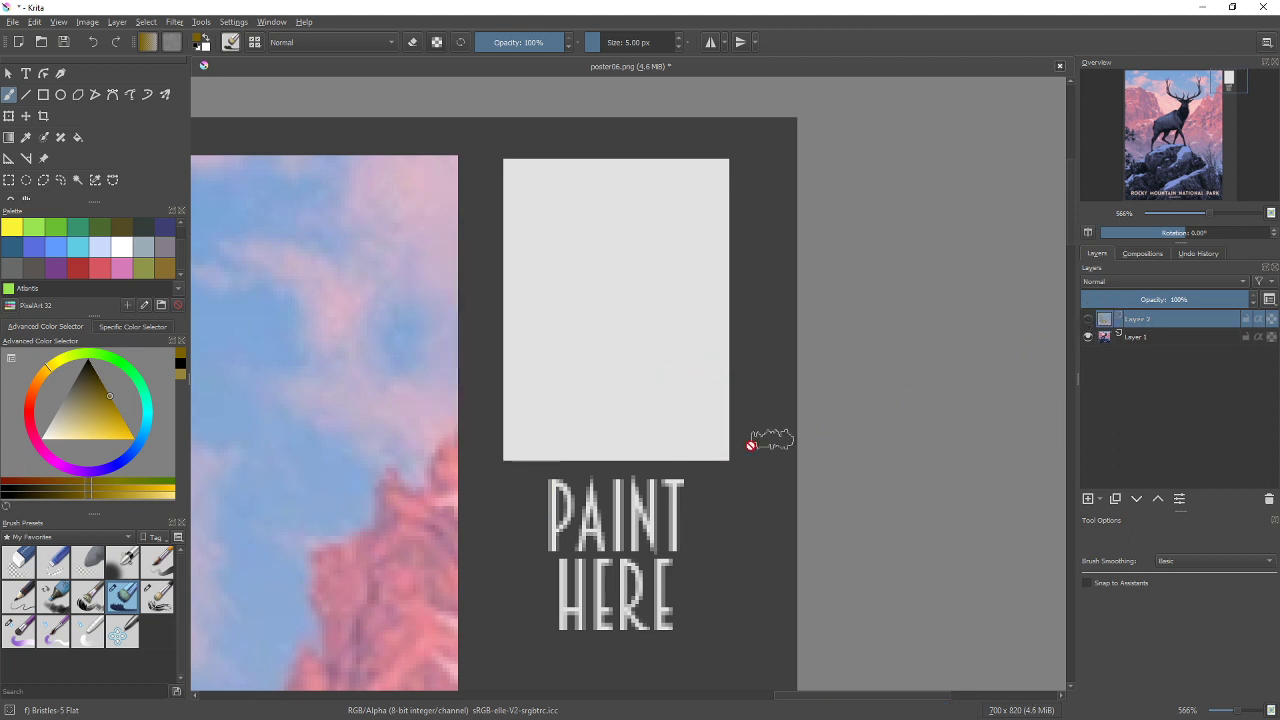
click(1087, 319)
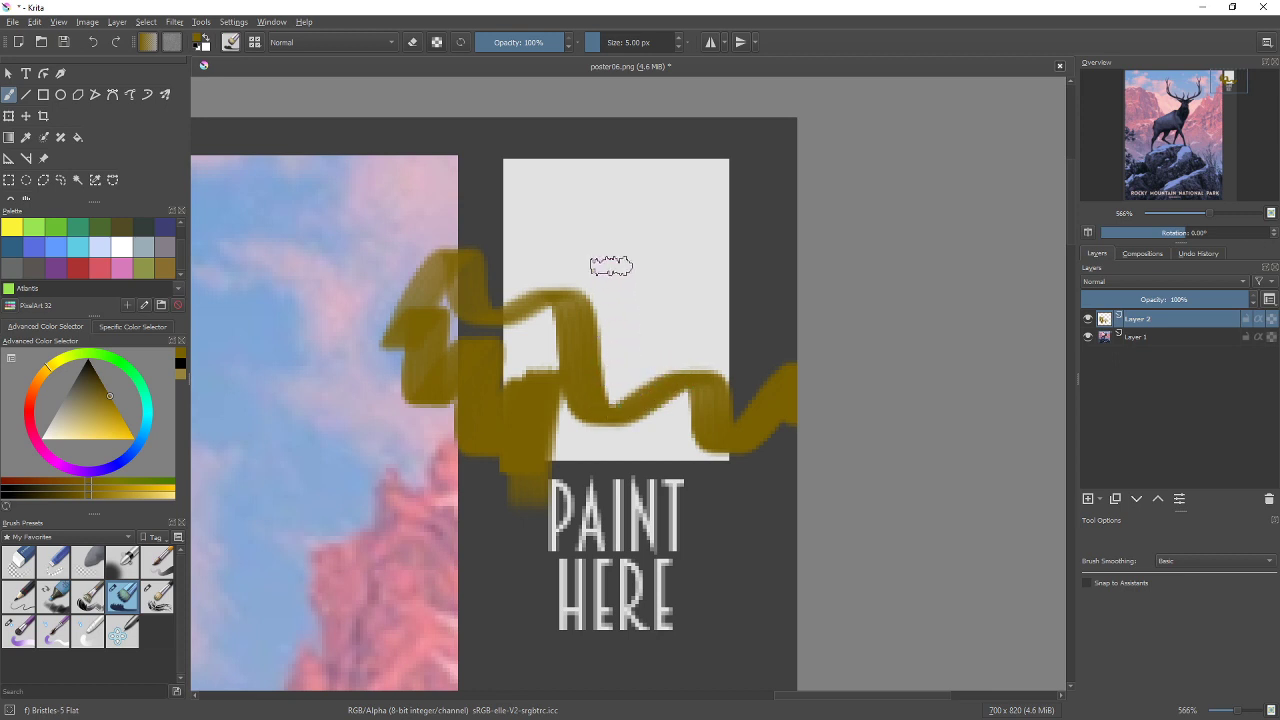
Scribble more brown over the blank box and erase all the test strokes from Layer 2 with the brush's eraser mode
mouse_move(610, 338)
mouse_down()
mouse_move(626, 249)
mouse_move(621, 339)
mouse_move(669, 358)
mouse_move(626, 277)
mouse_move(563, 293)
mouse_move(601, 249)
mouse_move(666, 296)
mouse_move(606, 260)
mouse_move(613, 245)
mouse_move(663, 309)
mouse_up()
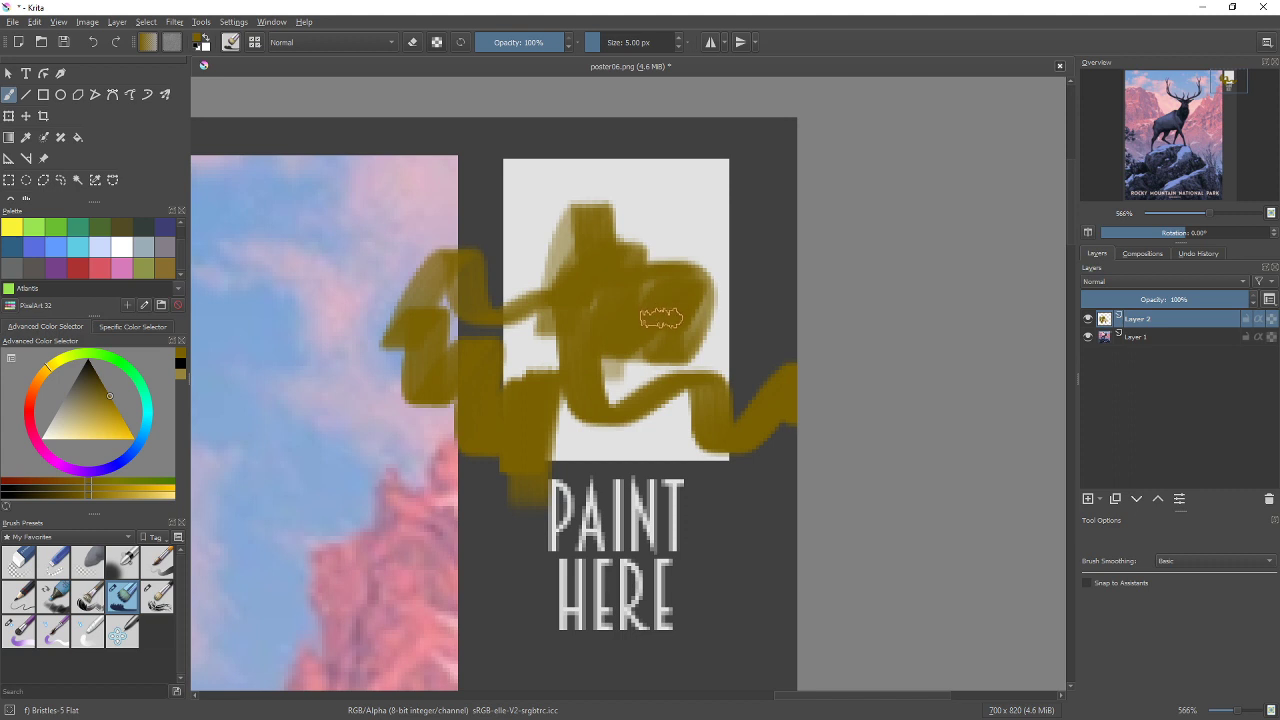
key(e)
mouse_move(429, 206)
mouse_down()
mouse_move(394, 369)
mouse_move(417, 351)
mouse_move(433, 380)
mouse_move(481, 388)
mouse_move(495, 526)
mouse_move(534, 516)
mouse_move(567, 400)
mouse_move(600, 441)
mouse_move(636, 398)
mouse_move(666, 477)
mouse_move(782, 361)
mouse_move(720, 467)
mouse_up()
key(e)
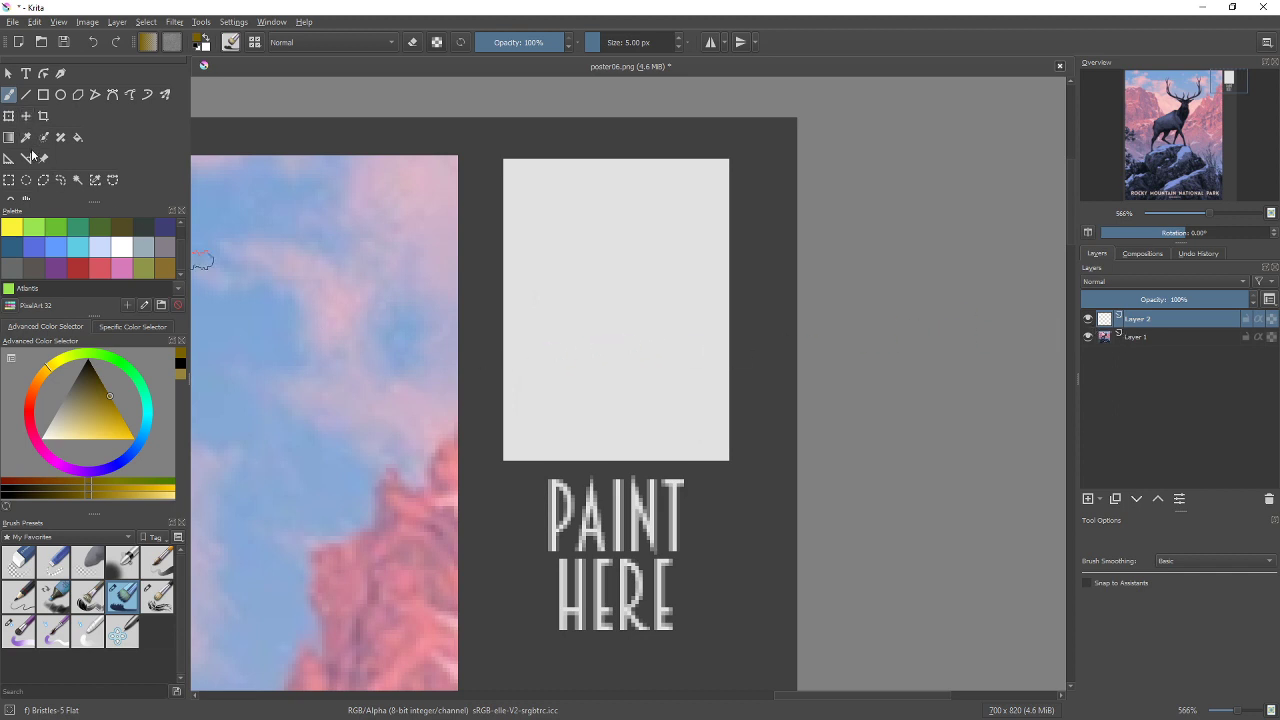
Make a rectangular selection around the blank box and fill it with brown diagonal brush strokes
click(9, 181)
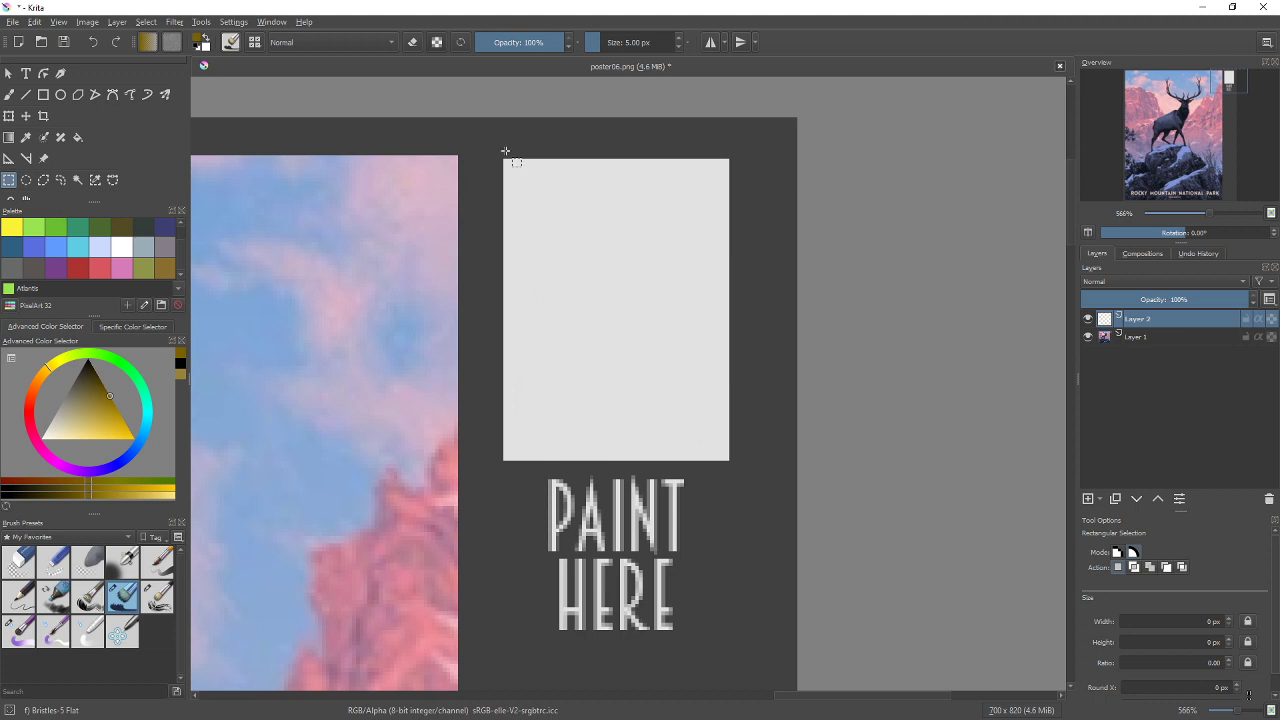
drag(503, 159, 730, 458)
click(9, 94)
mouse_move(530, 206)
mouse_down()
mouse_move(675, 157)
mouse_move(788, 158)
mouse_move(727, 318)
mouse_move(760, 397)
mouse_move(692, 569)
mouse_up()
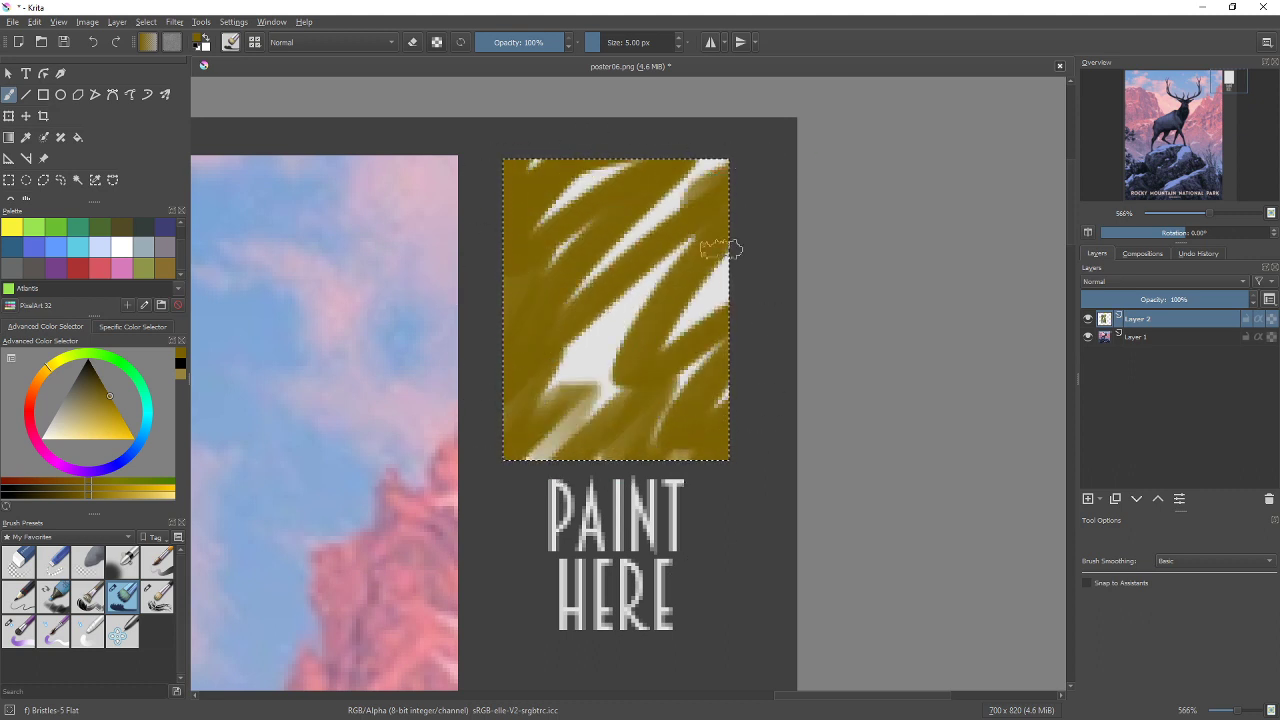
drag(720, 250, 712, 310)
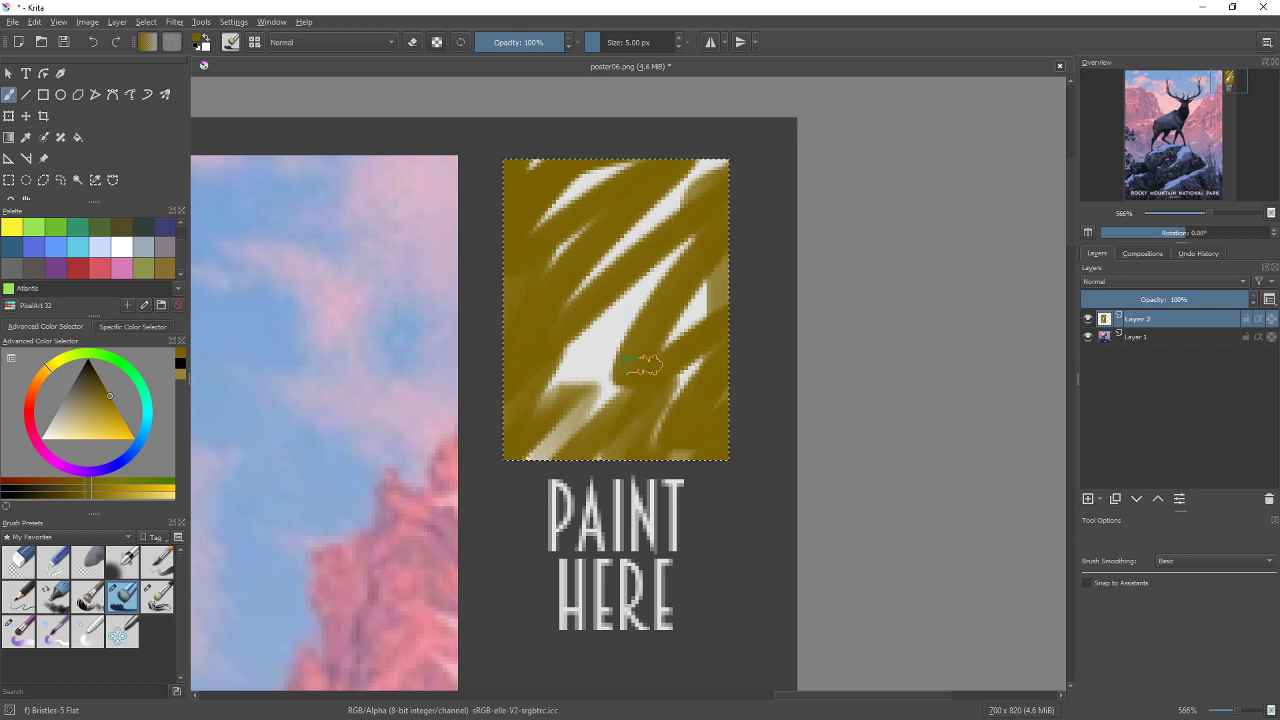
Clear the painted selection, and repeat painting brown test strokes over its edge and clearing them
key(Delete)
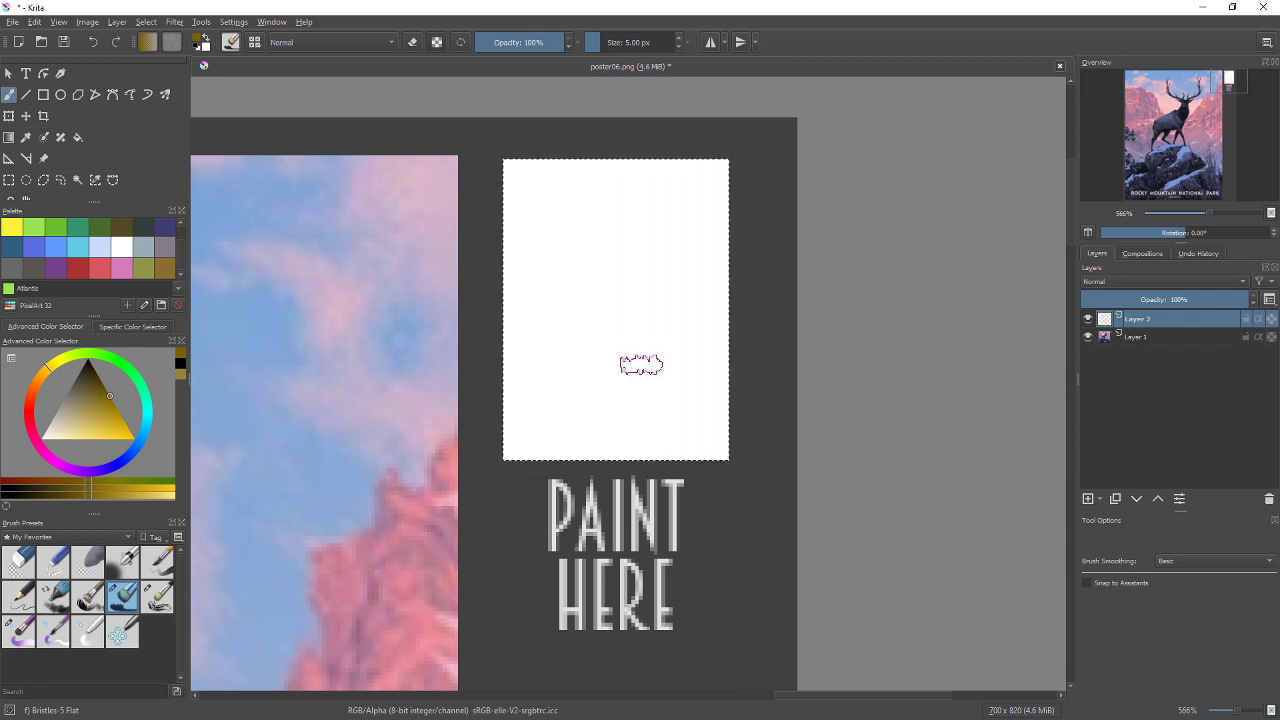
drag(590, 290, 794, 371)
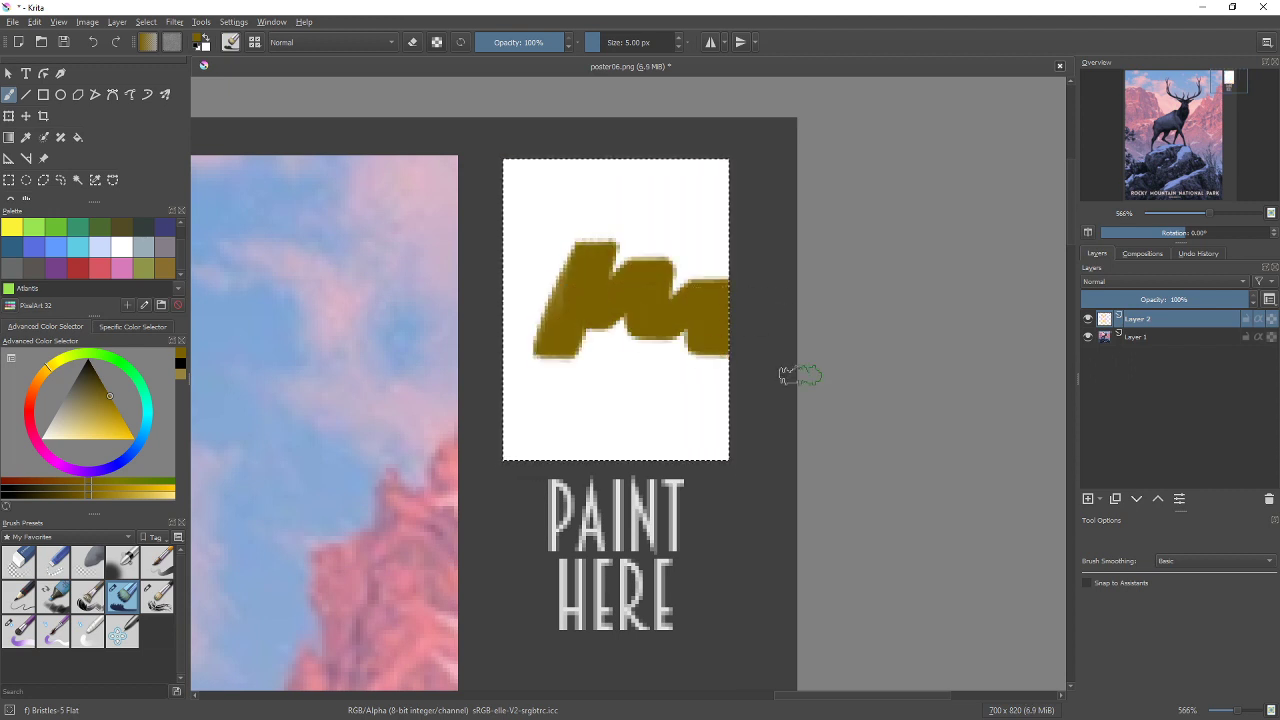
key(Delete)
mouse_move(535, 258)
mouse_down()
mouse_move(517, 323)
mouse_move(868, 372)
mouse_up()
key(Delete)
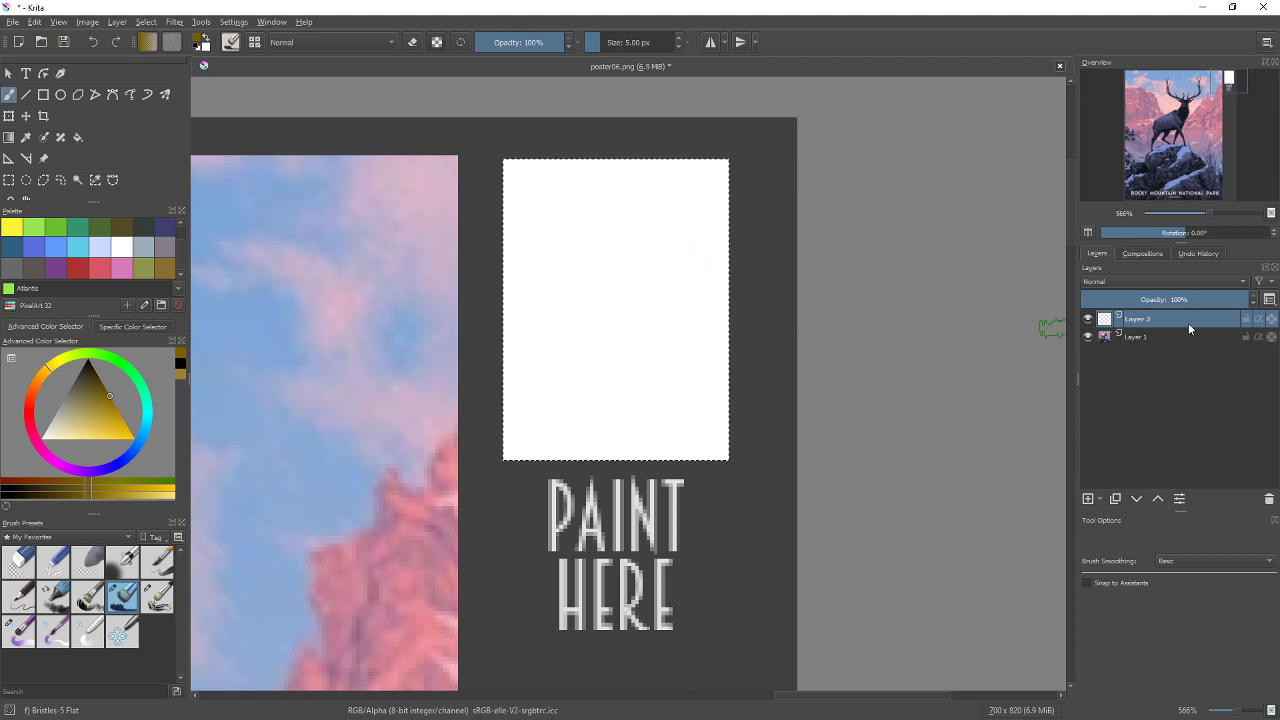
Add a transparency mask to Layer 2 from the rectangular selection, inspect its thumbnail and make the paint layer active
mouse_move(1188, 323)
mouse_move(1135, 318)
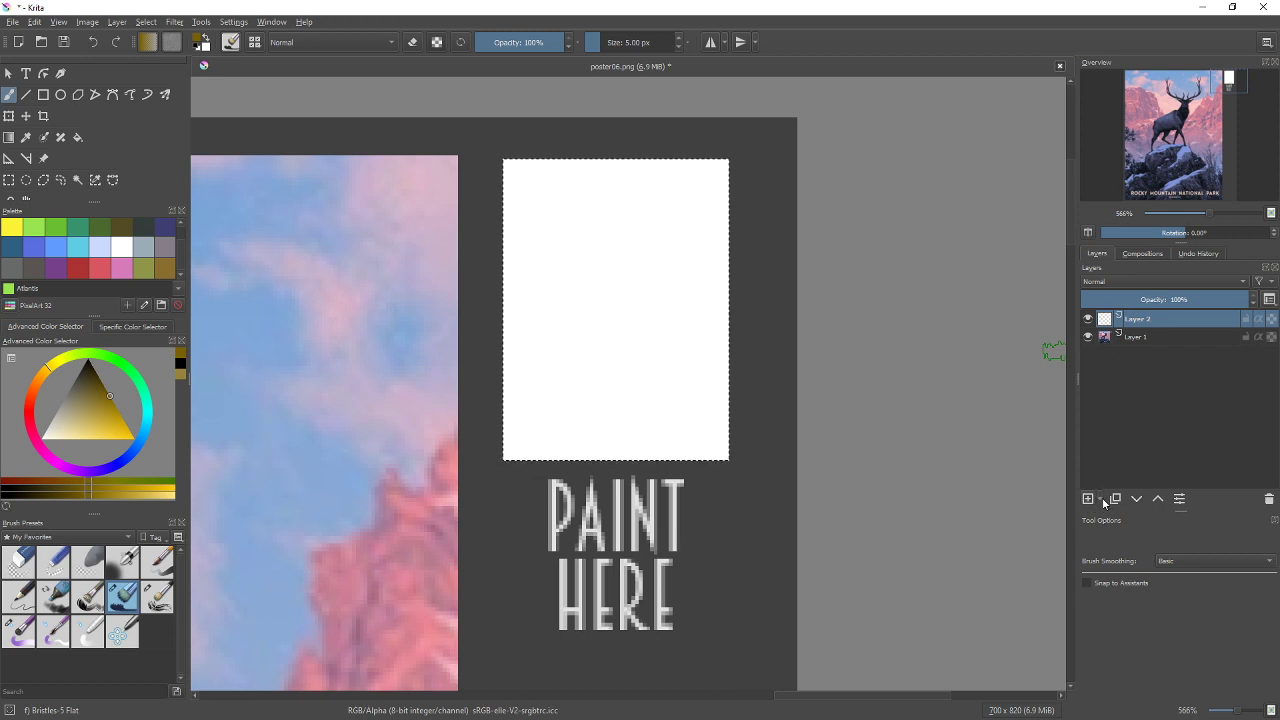
click(1099, 503)
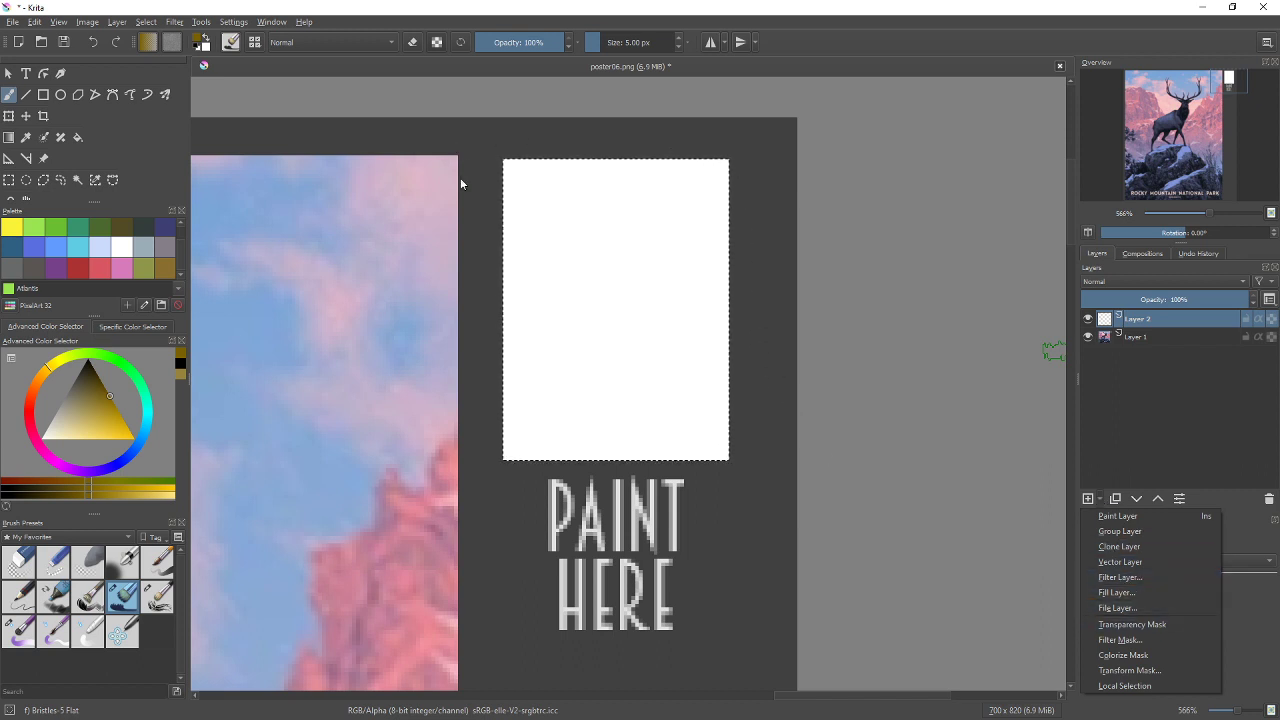
click(1166, 624)
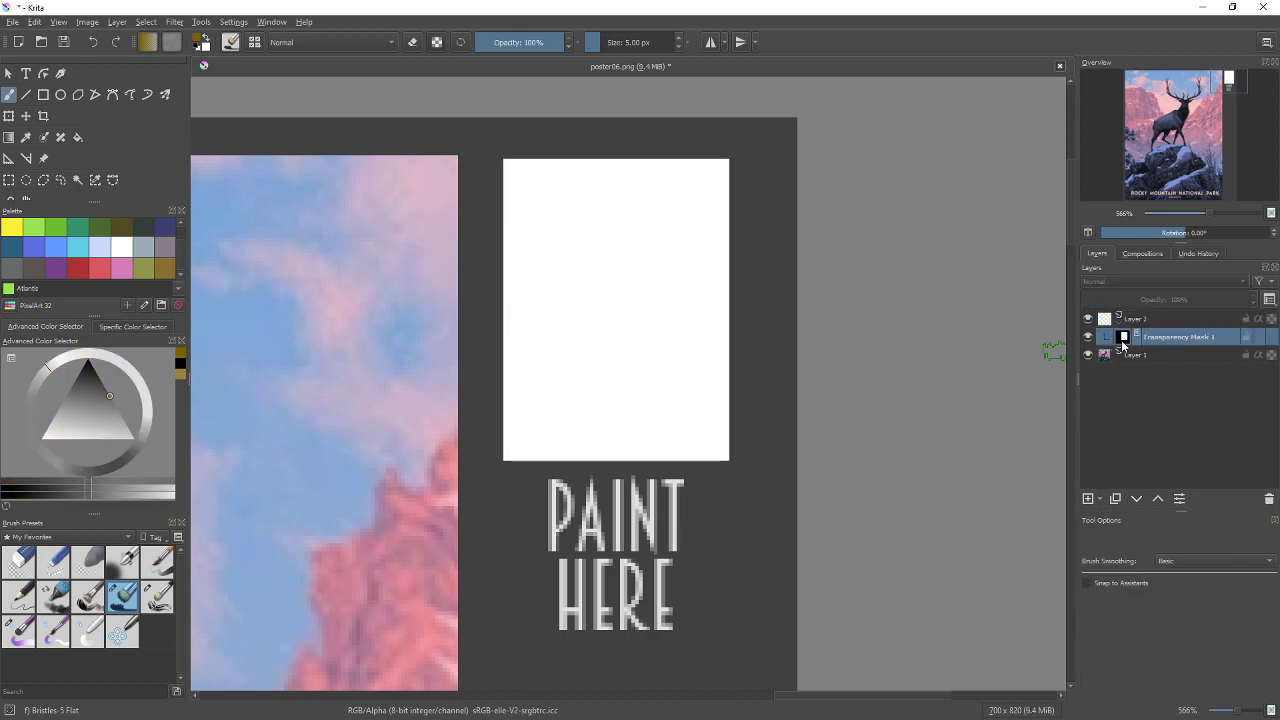
mouse_move(1123, 343)
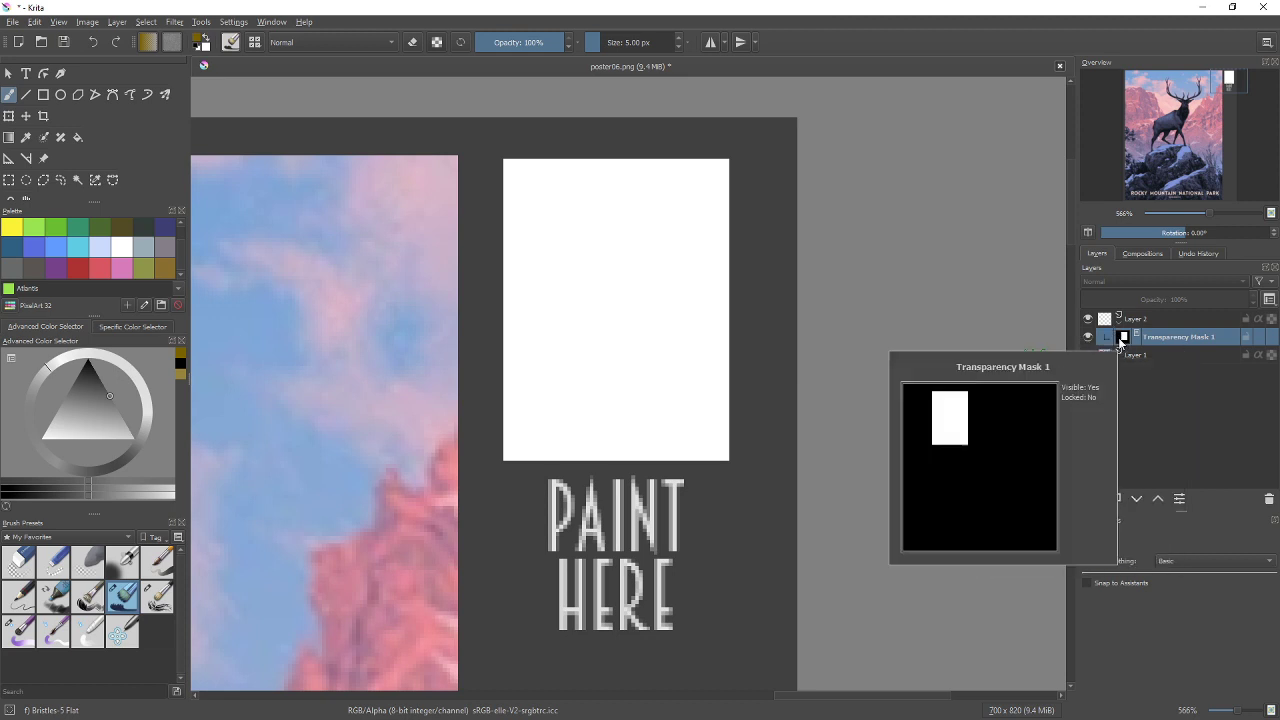
key(shift+Delete)
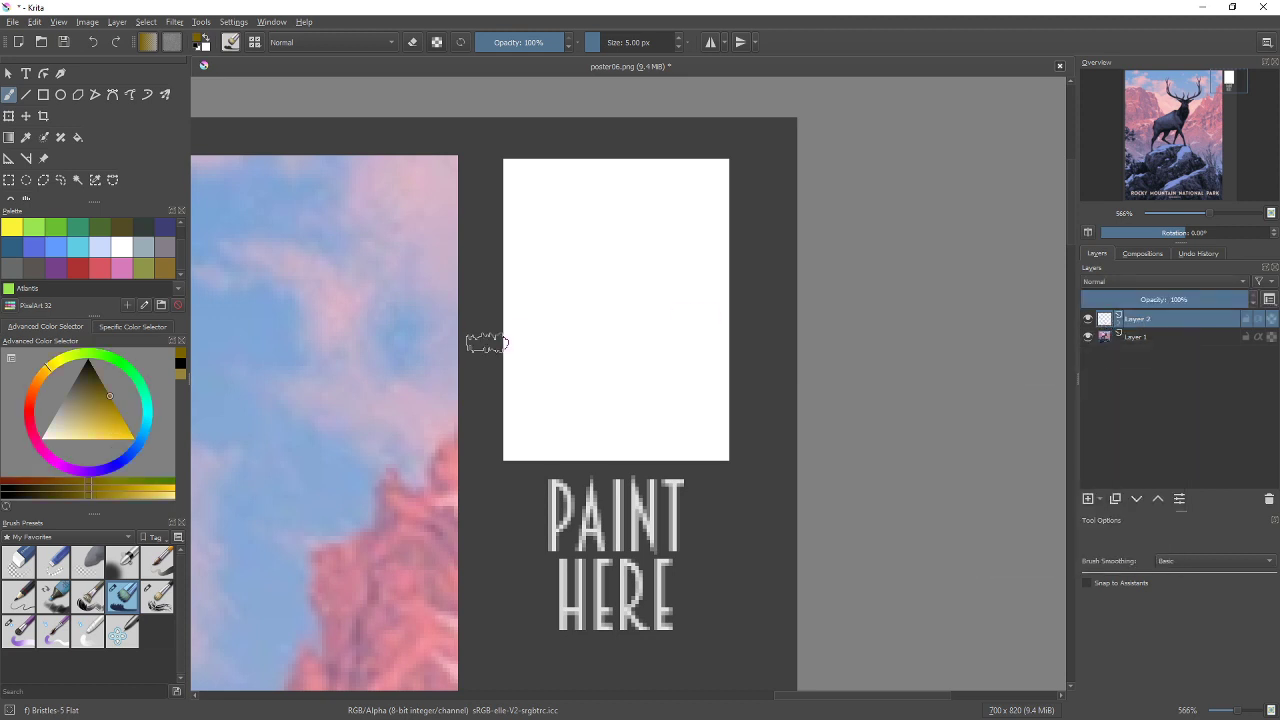
Paint three long brown strokes across the masked box on Layer 2, running past both of its sides
drag(480, 300, 910, 296)
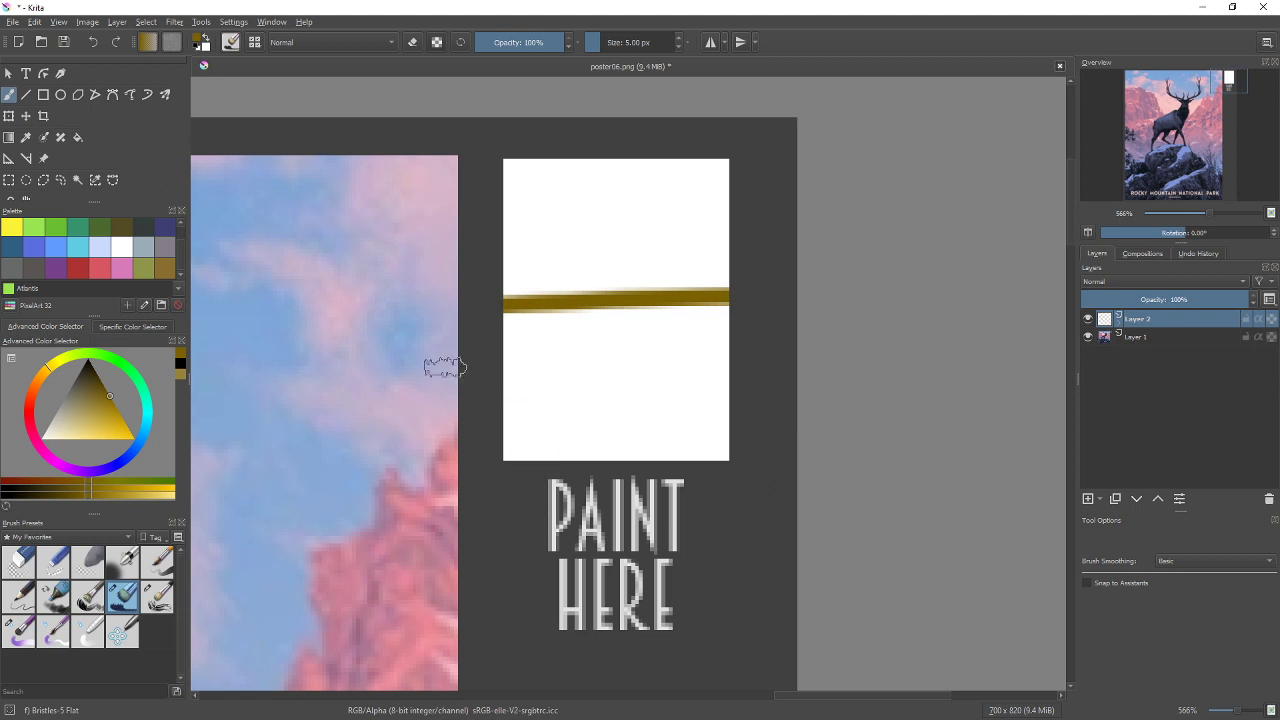
drag(445, 367, 834, 318)
drag(452, 255, 820, 202)
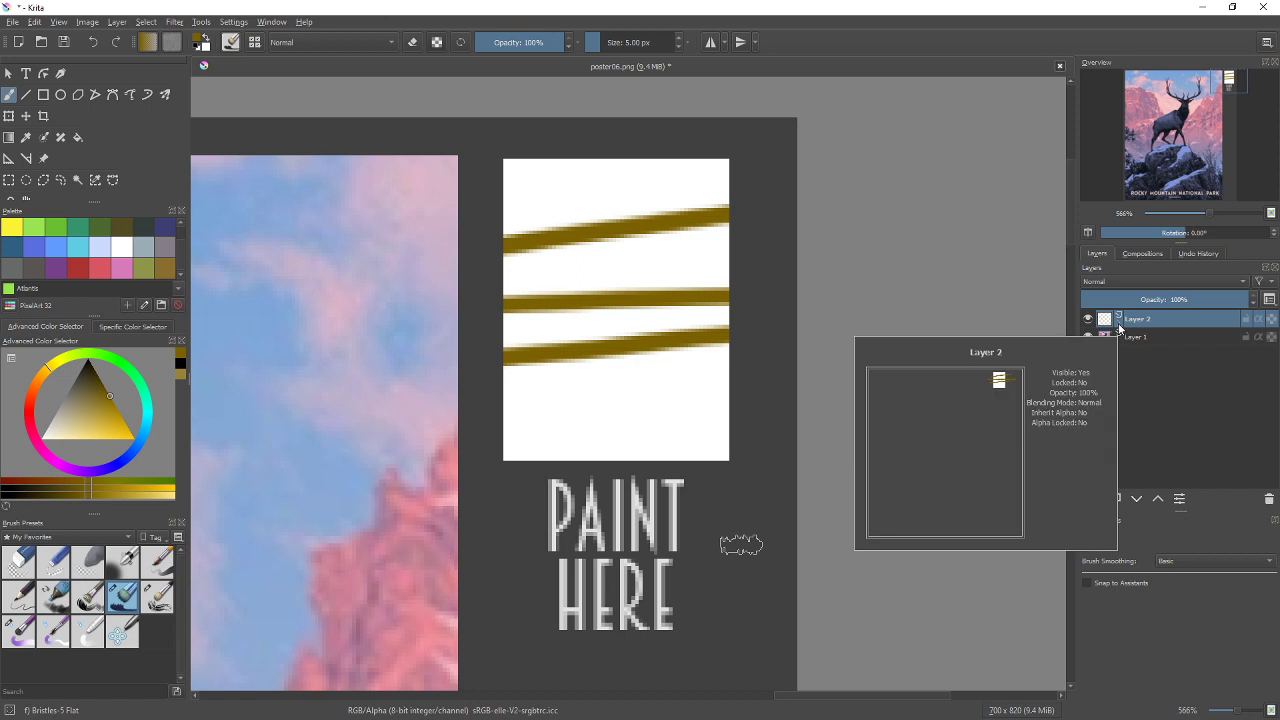
Delete Layer 2's transparency mask and Layer 2 itself
click(1119, 328)
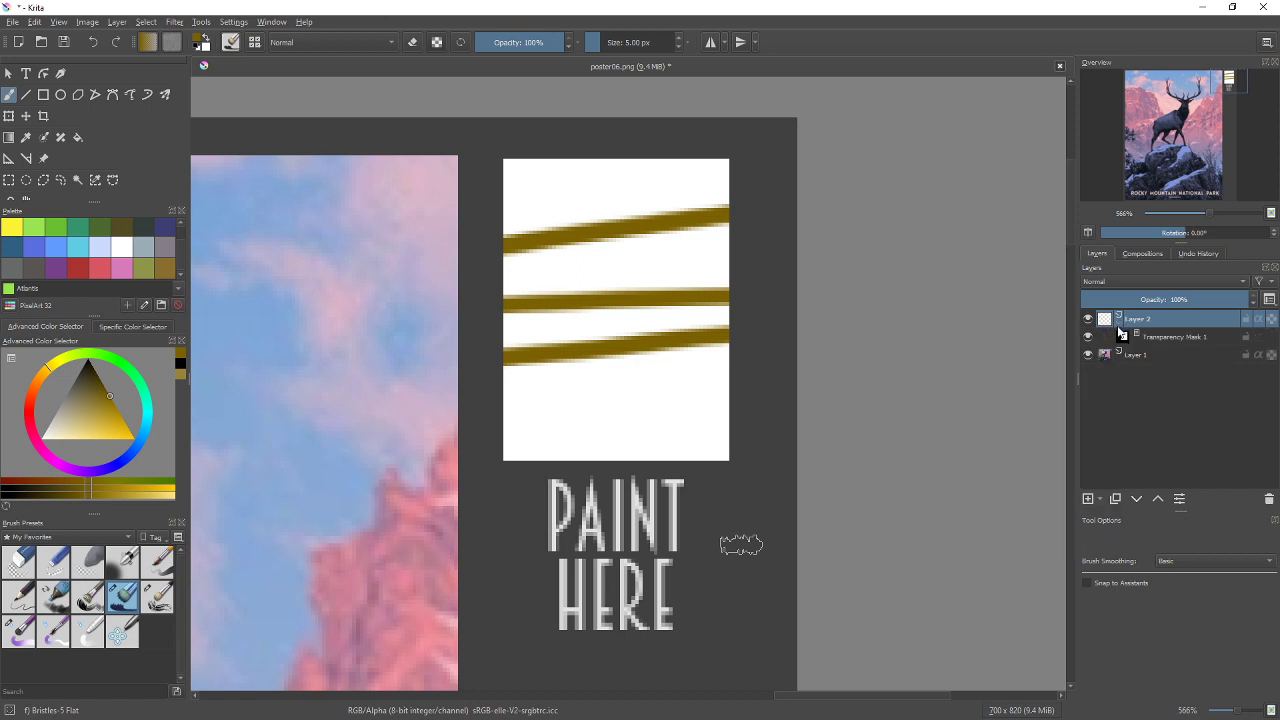
click(1186, 340)
click(1269, 498)
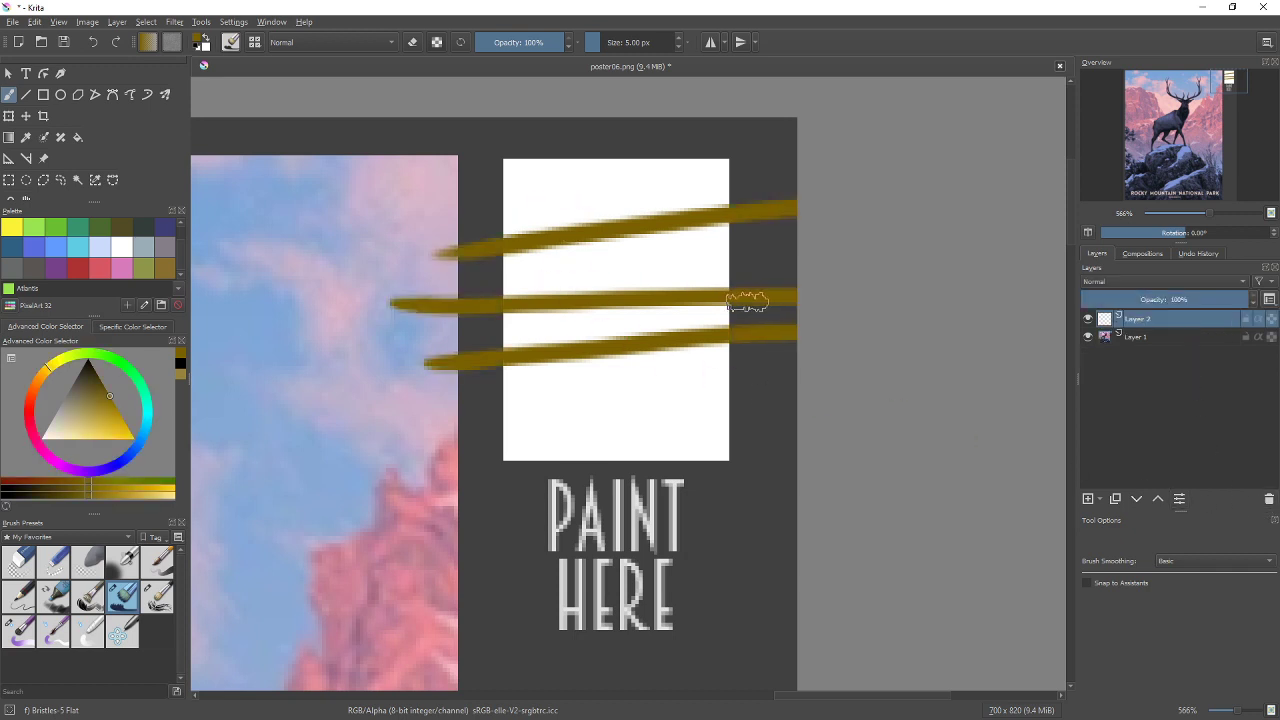
click(1269, 498)
Add a new paint layer above the poster and give it a transparency mask without any selection
click(1087, 498)
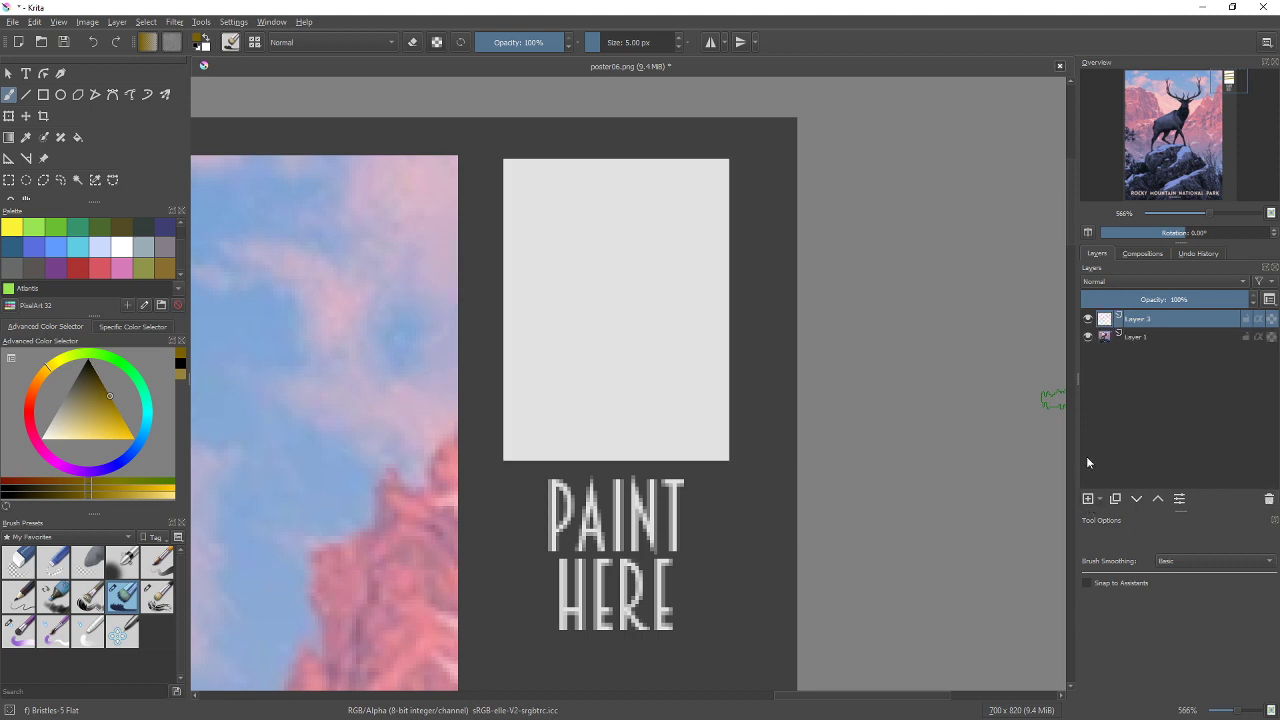
right_click(1168, 322)
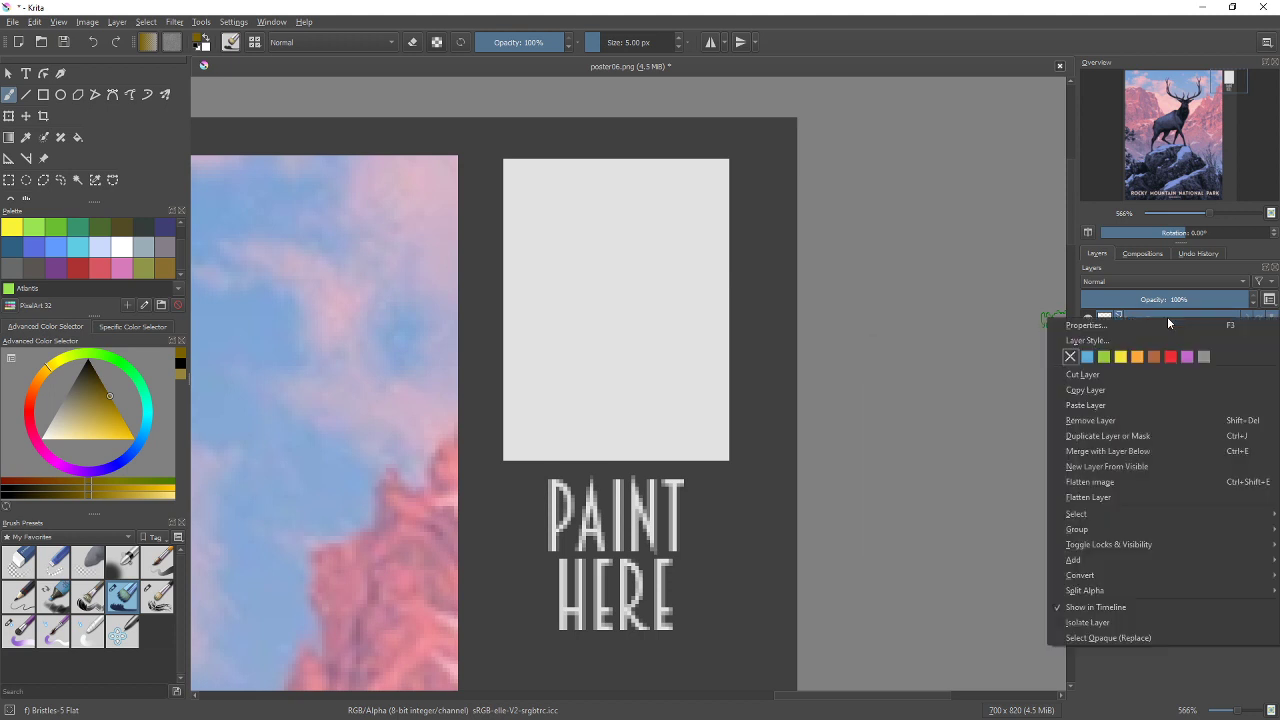
mouse_move(1146, 548)
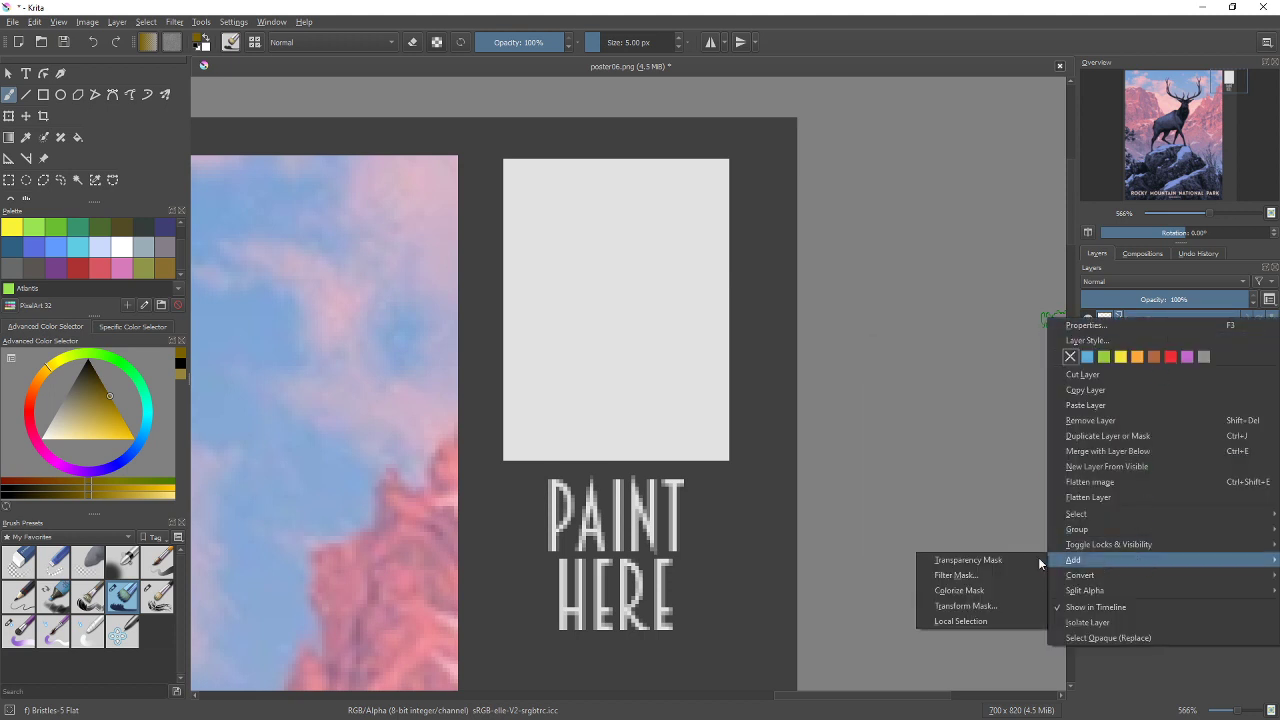
click(996, 563)
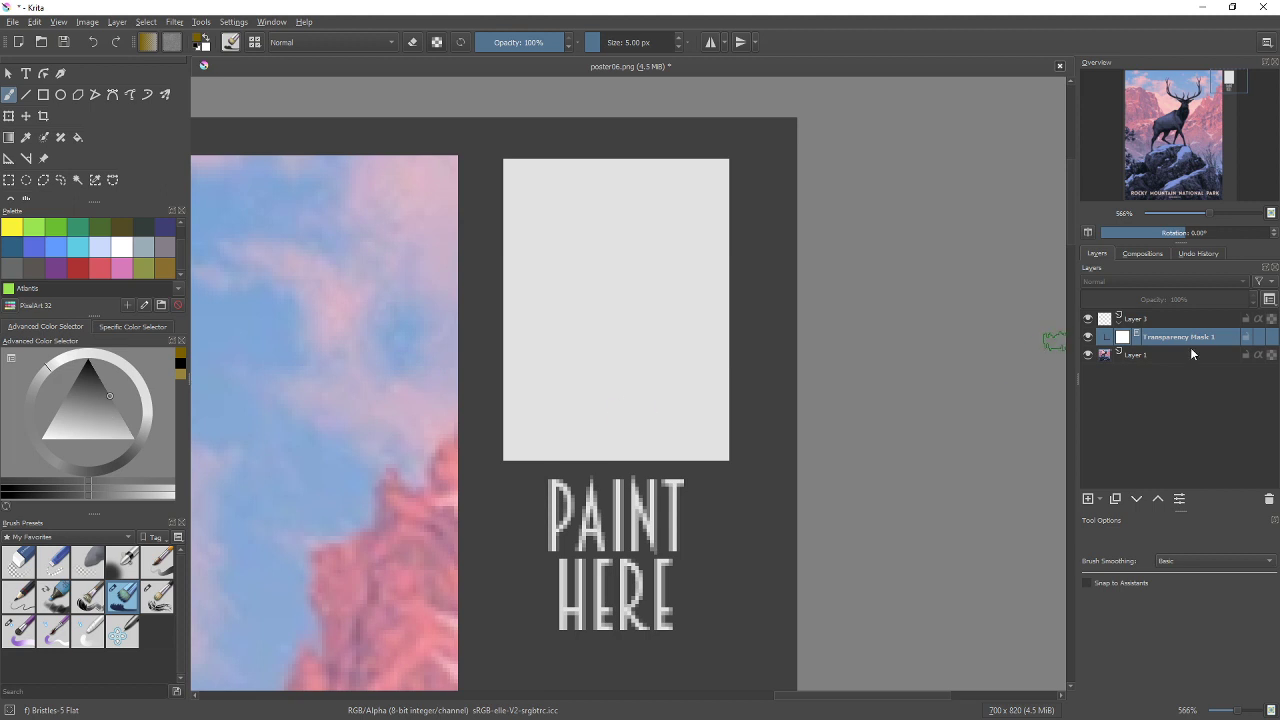
Undo the transparency mask on Layer 3 and paint three diagonal brown strokes on the layer, running past both sides of the box
key(ctrl+z)
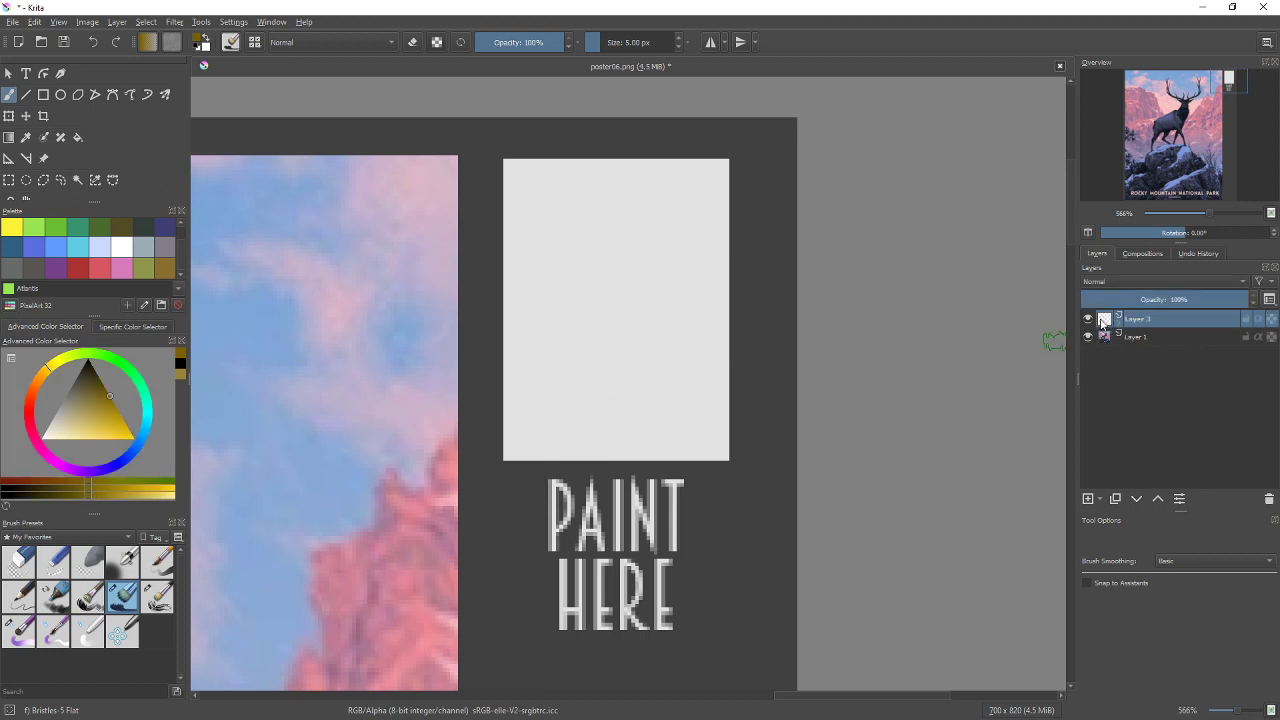
drag(448, 264, 670, 128)
drag(436, 379, 770, 198)
drag(450, 500, 792, 335)
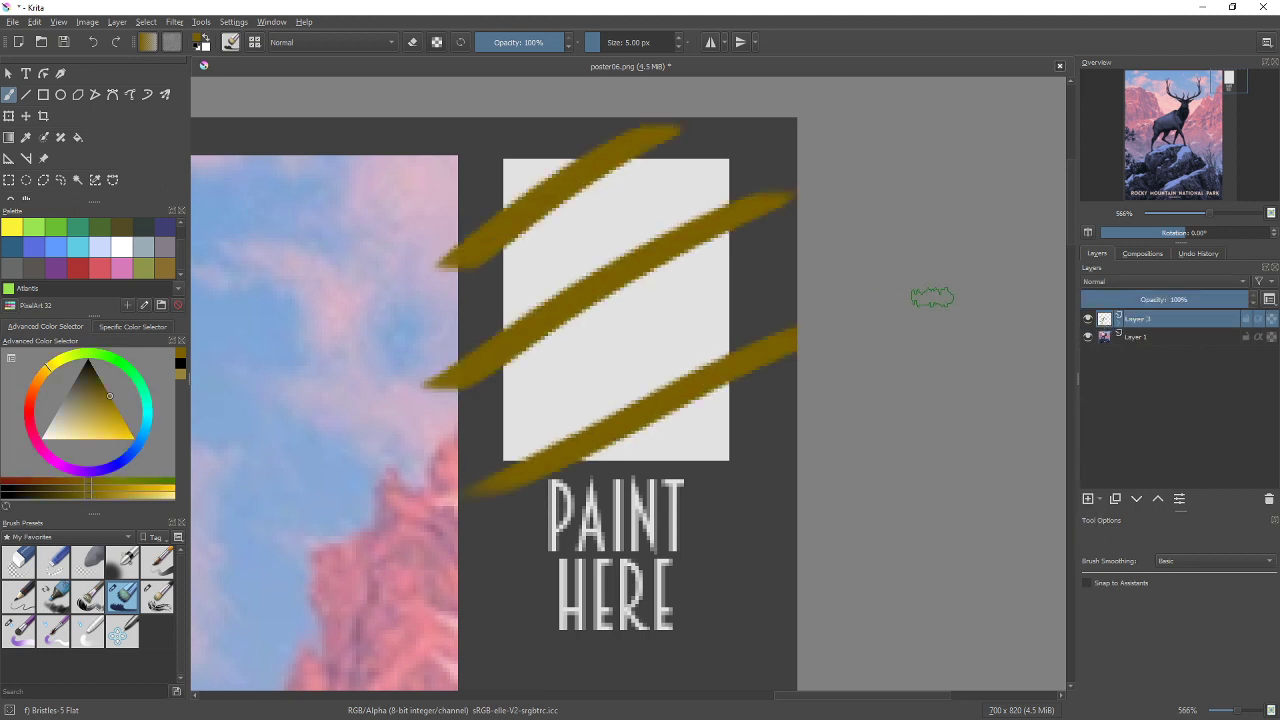
Add a transparency mask to Layer 3 and paint black on it to hide the strokes' overhang on both sides of the box
click(1119, 318)
click(1140, 341)
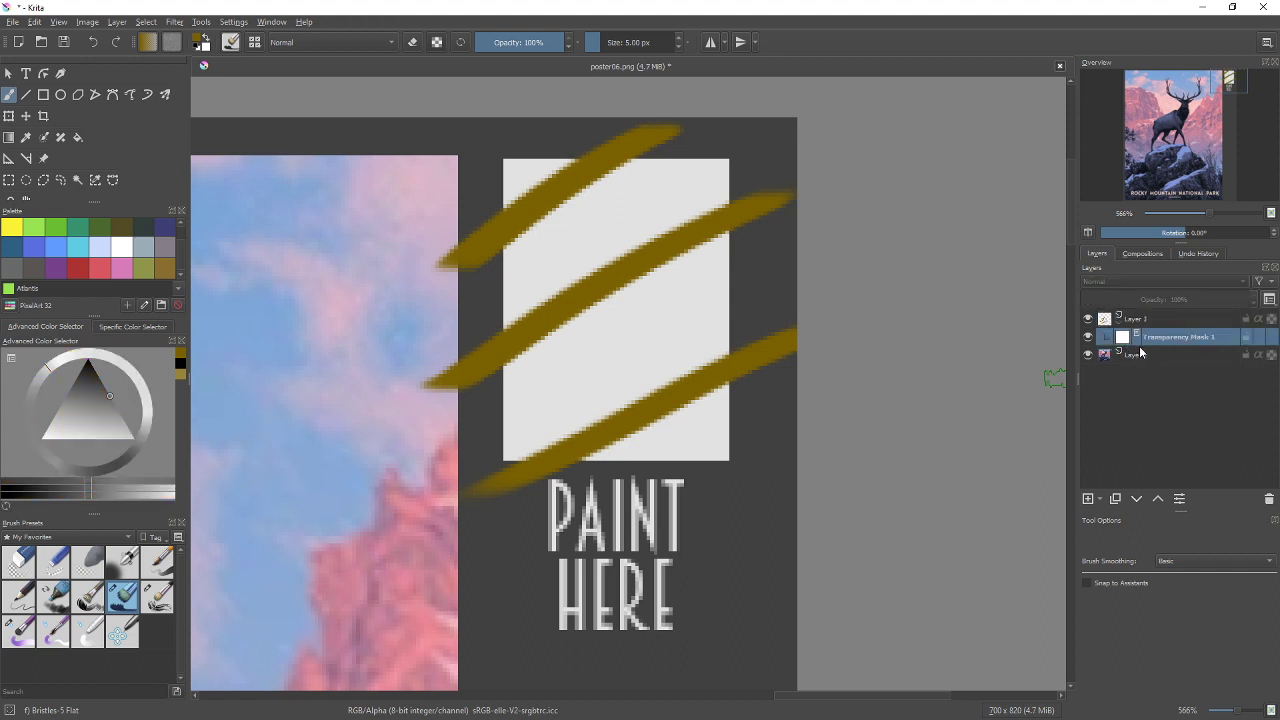
key(d)
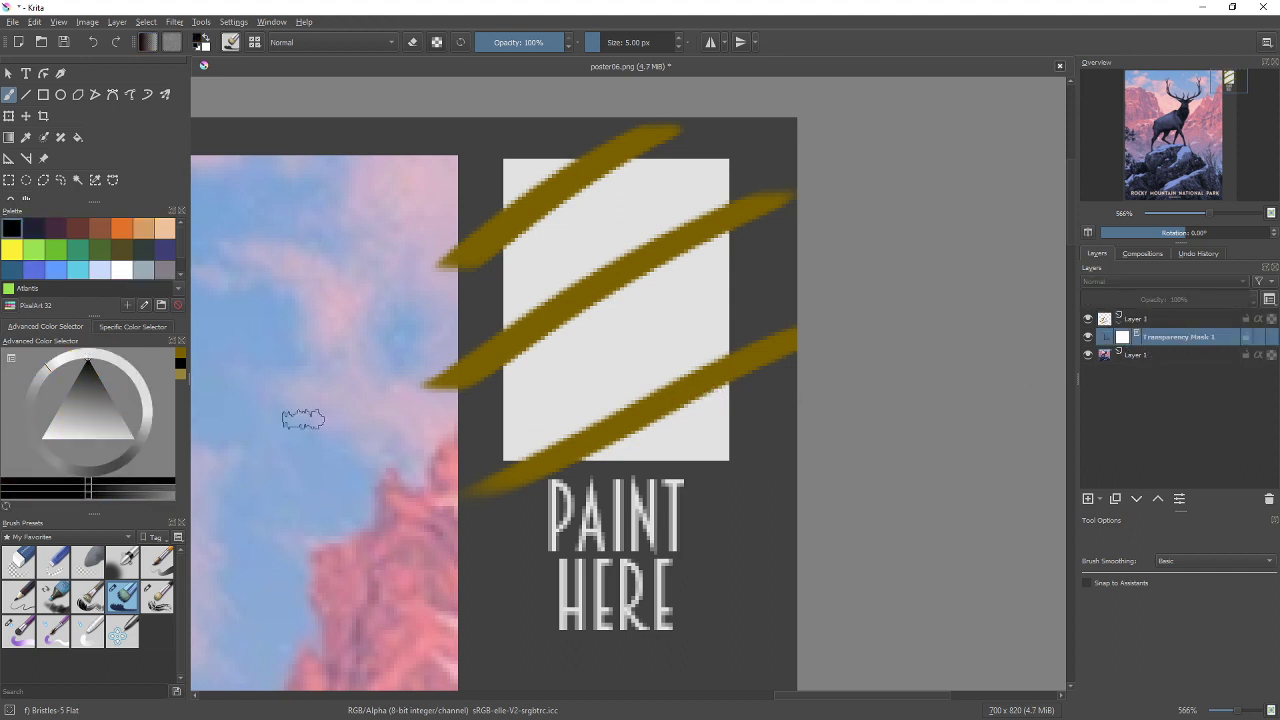
mouse_move(442, 470)
mouse_down()
mouse_move(457, 470)
mouse_move(494, 166)
mouse_move(487, 628)
mouse_up()
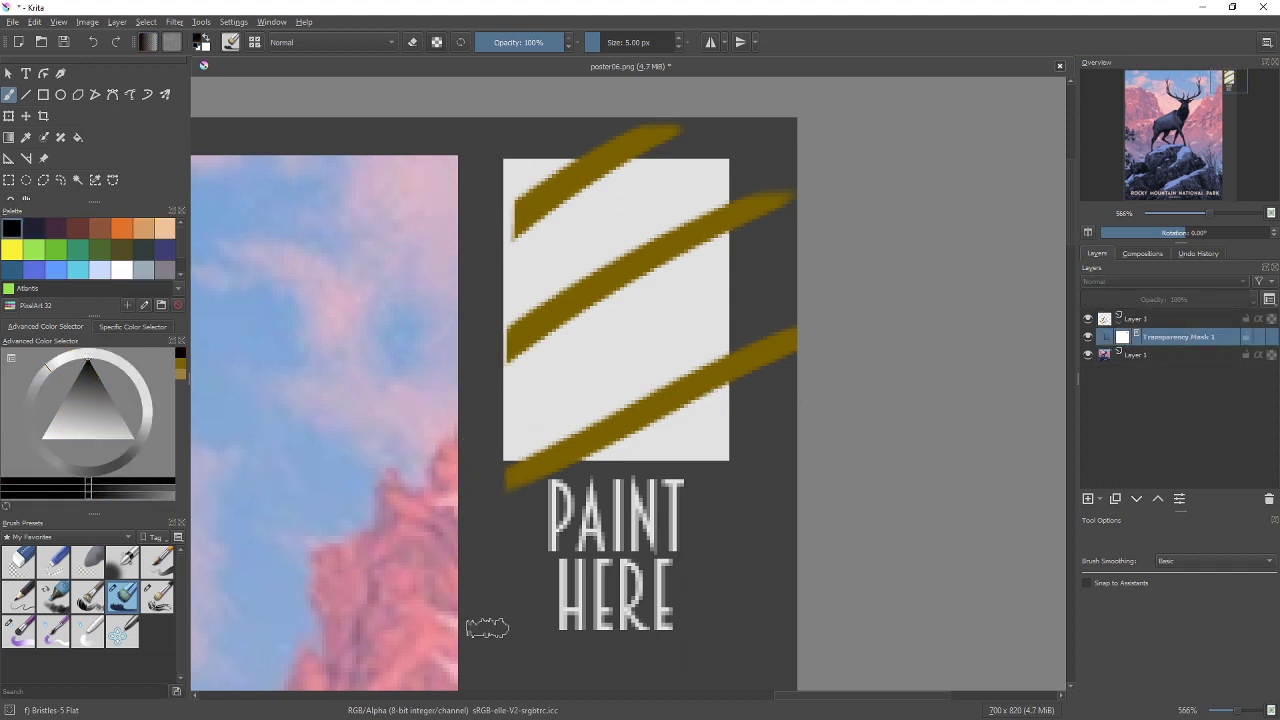
drag(770, 402, 751, 191)
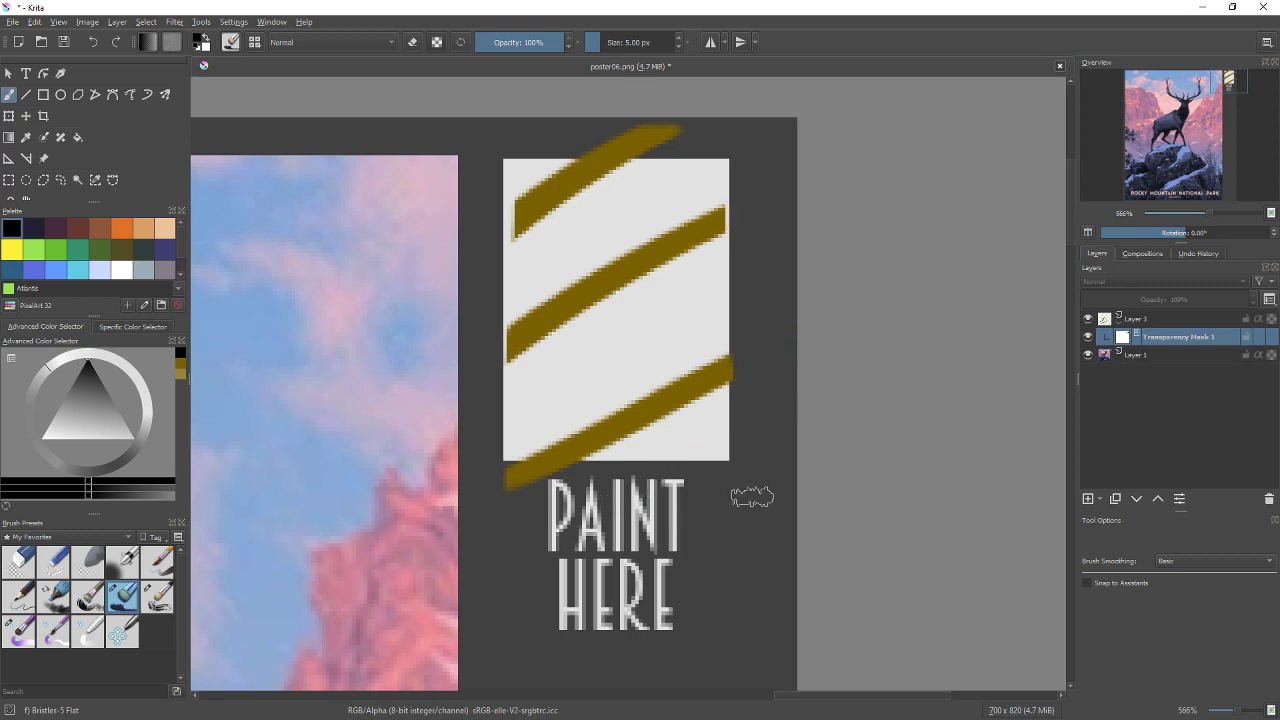
Swap to the light colour and paint on the mask along the middle stroke, bringing back its hidden left end
key(x)
drag(600, 248, 618, 292)
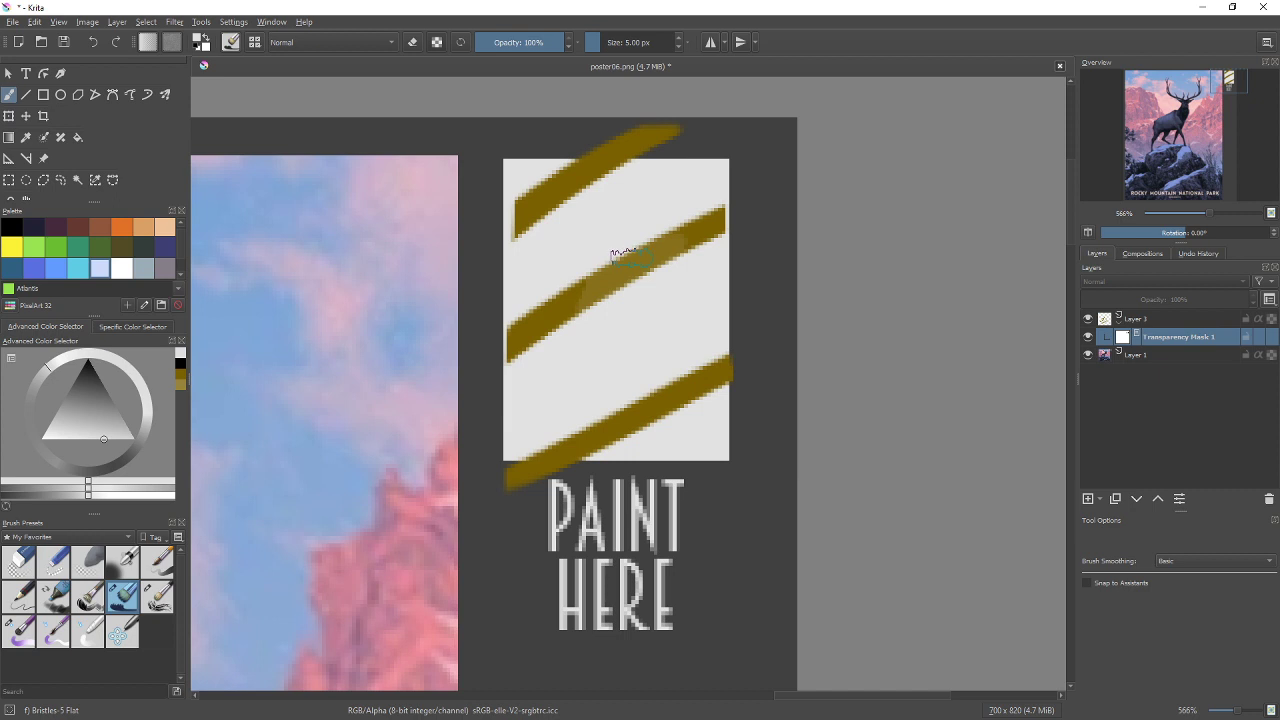
drag(607, 280, 584, 287)
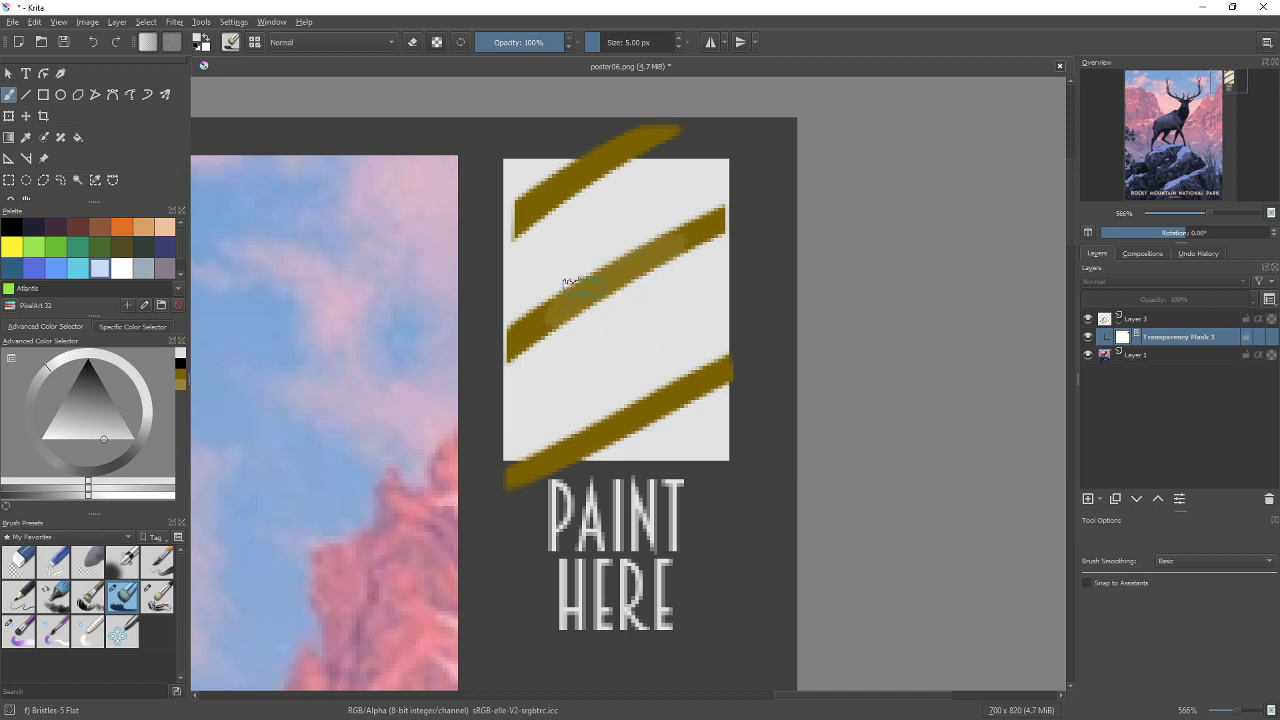
drag(104, 432, 142, 437)
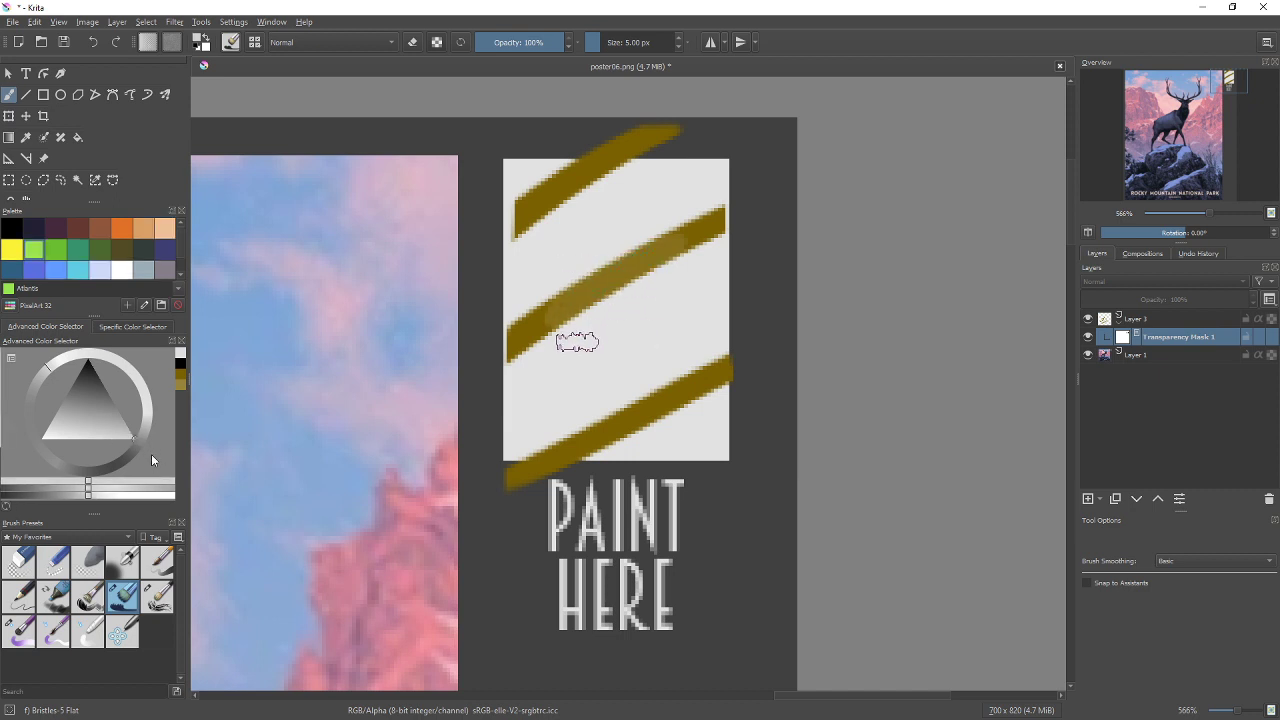
mouse_move(614, 251)
mouse_down()
mouse_move(514, 354)
mouse_move(488, 352)
mouse_up()
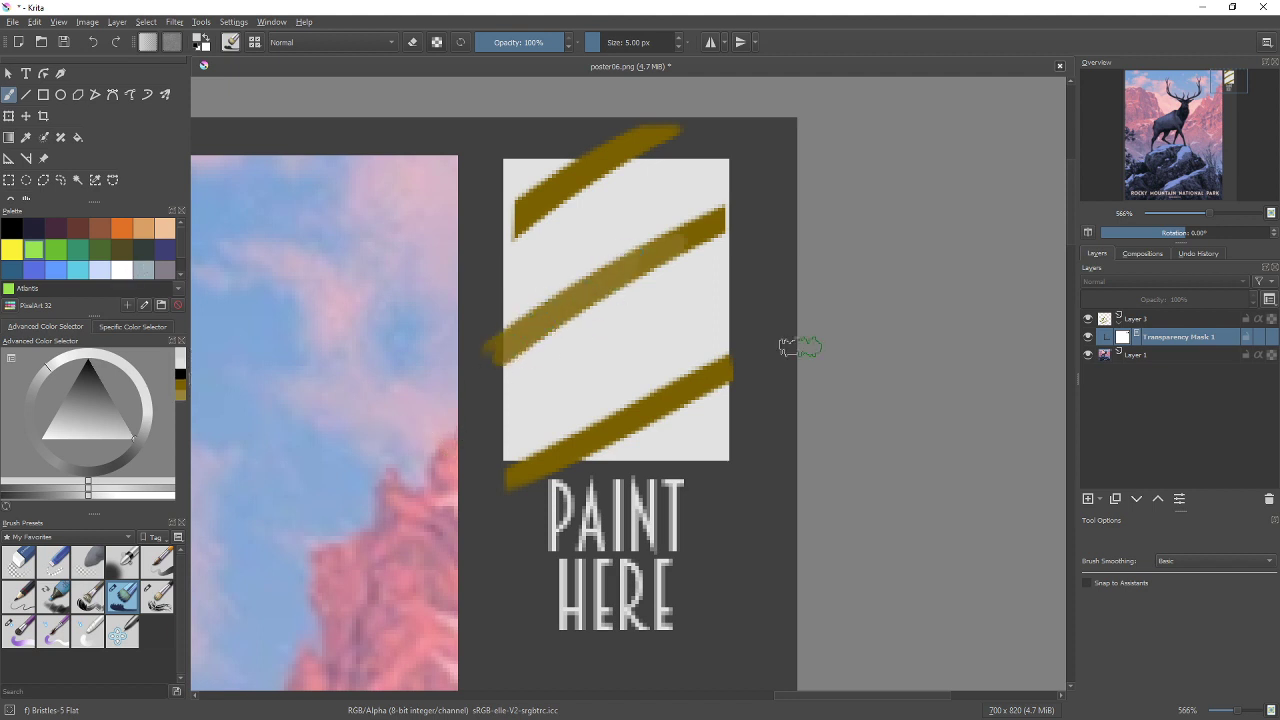
Delete Layer 3 together with its mask and add a new paint layer above the poster
click(1185, 318)
click(1269, 498)
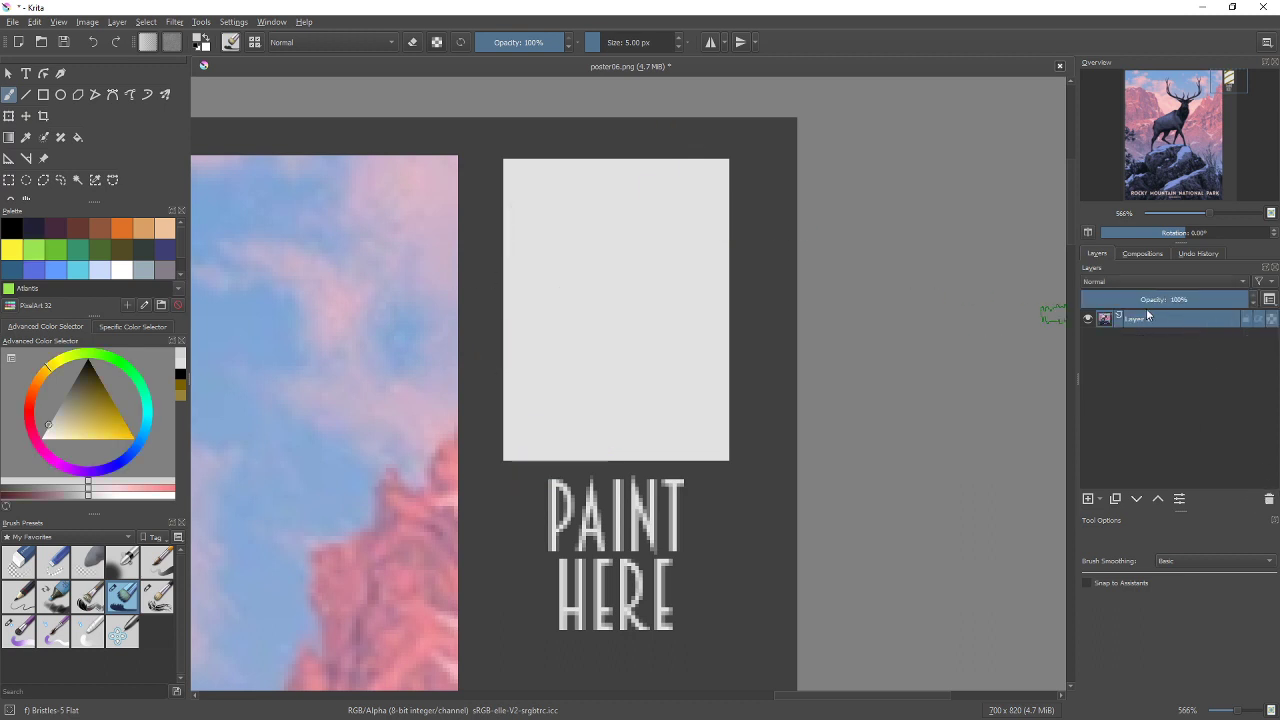
click(1088, 499)
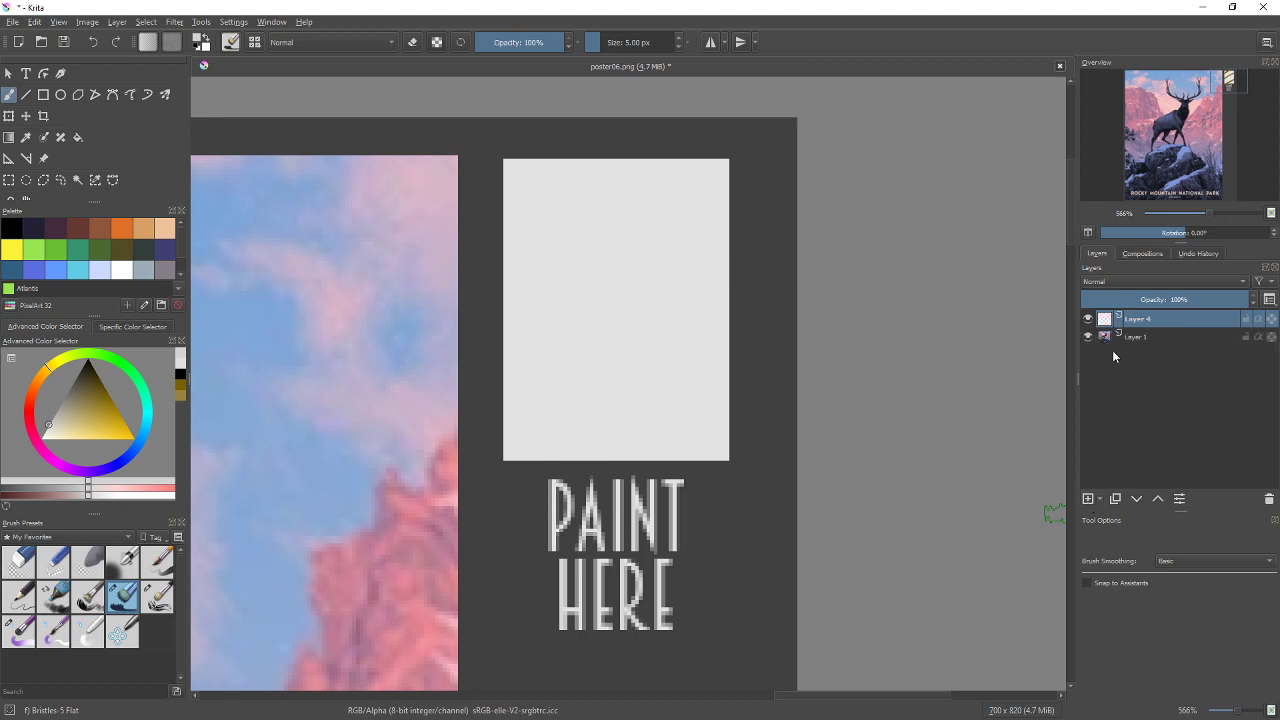
Select the 60 × 80 px PAINT HERE box, turn the selection into a transparency mask on Layer 4, and make that paint layer active
click(6, 183)
drag(505, 158, 730, 461)
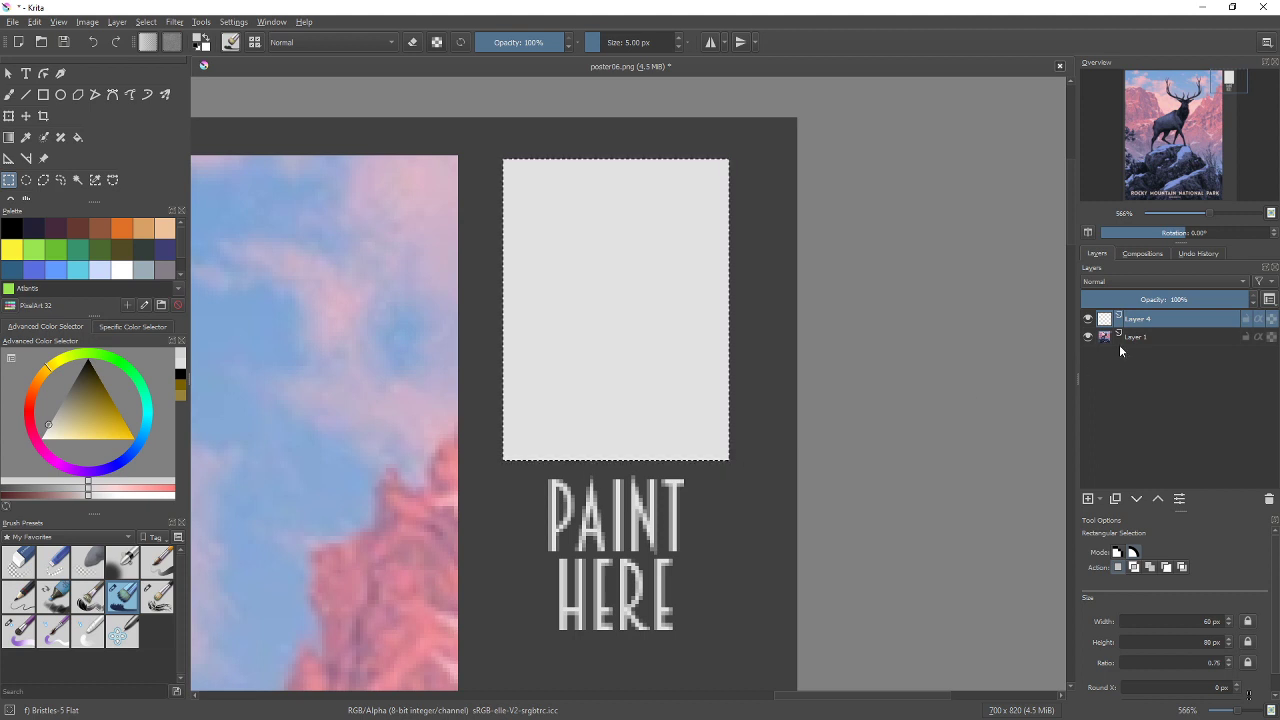
click(1100, 498)
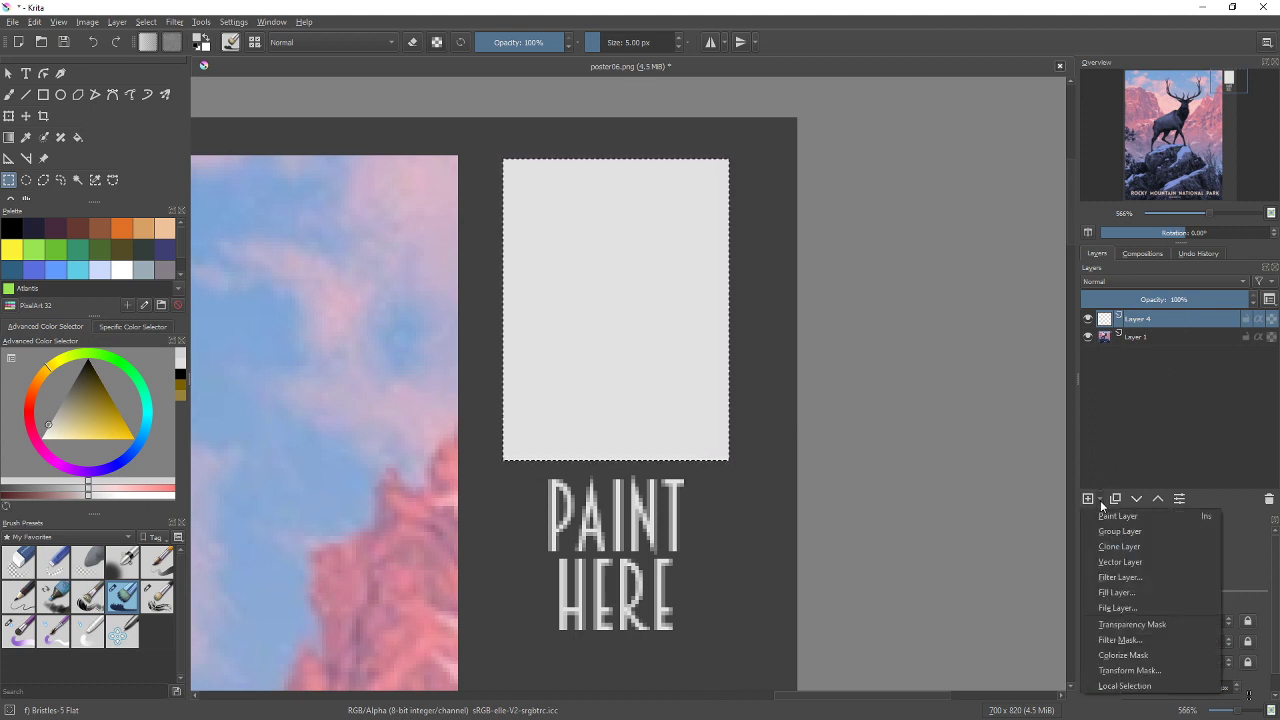
click(1135, 624)
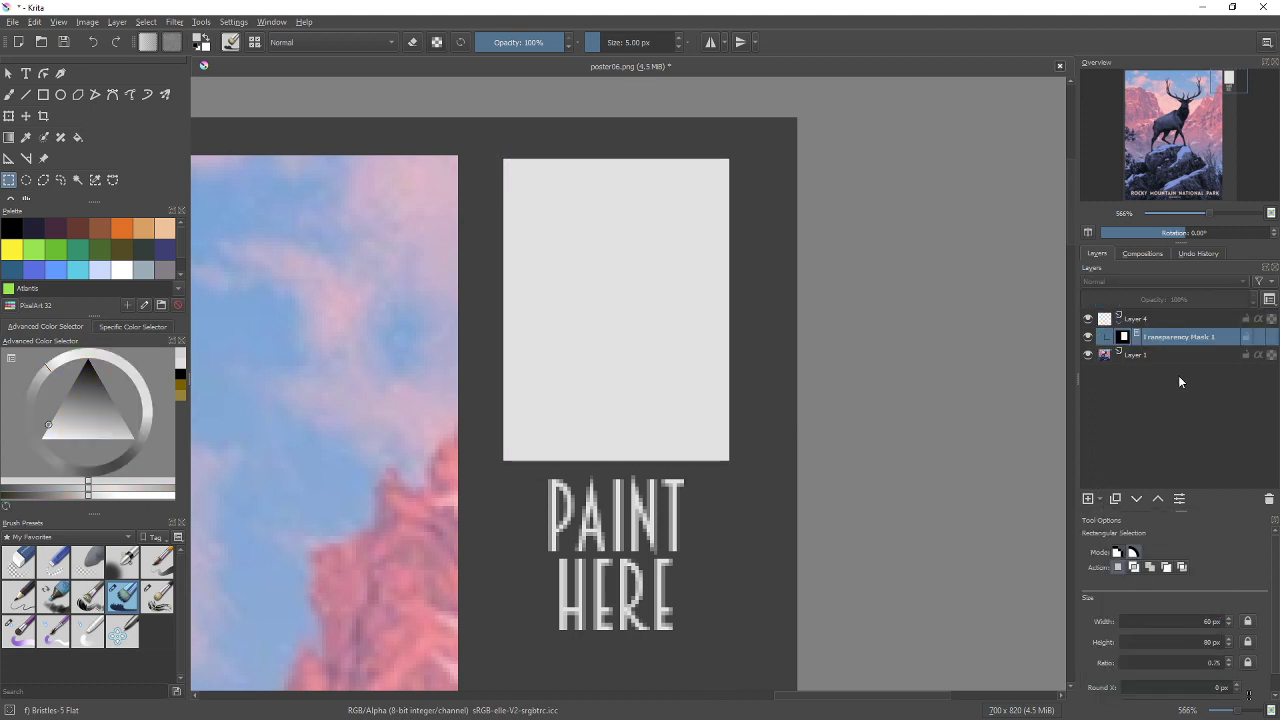
click(1170, 319)
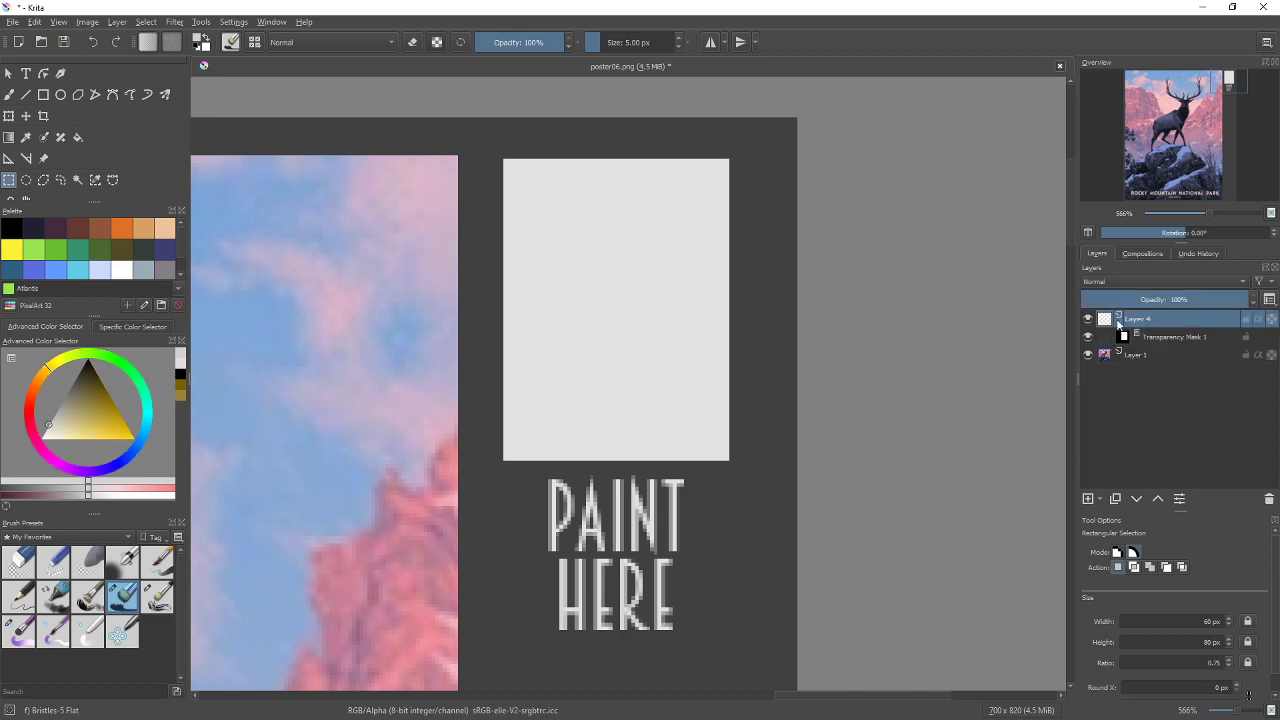
Test the mask with light grey and mustard zigzag brush strokes on Layer 4, running up to and past the box edges
key(b)
mouse_move(508, 300)
mouse_down()
mouse_move(557, 266)
mouse_move(664, 341)
mouse_move(724, 362)
mouse_up()
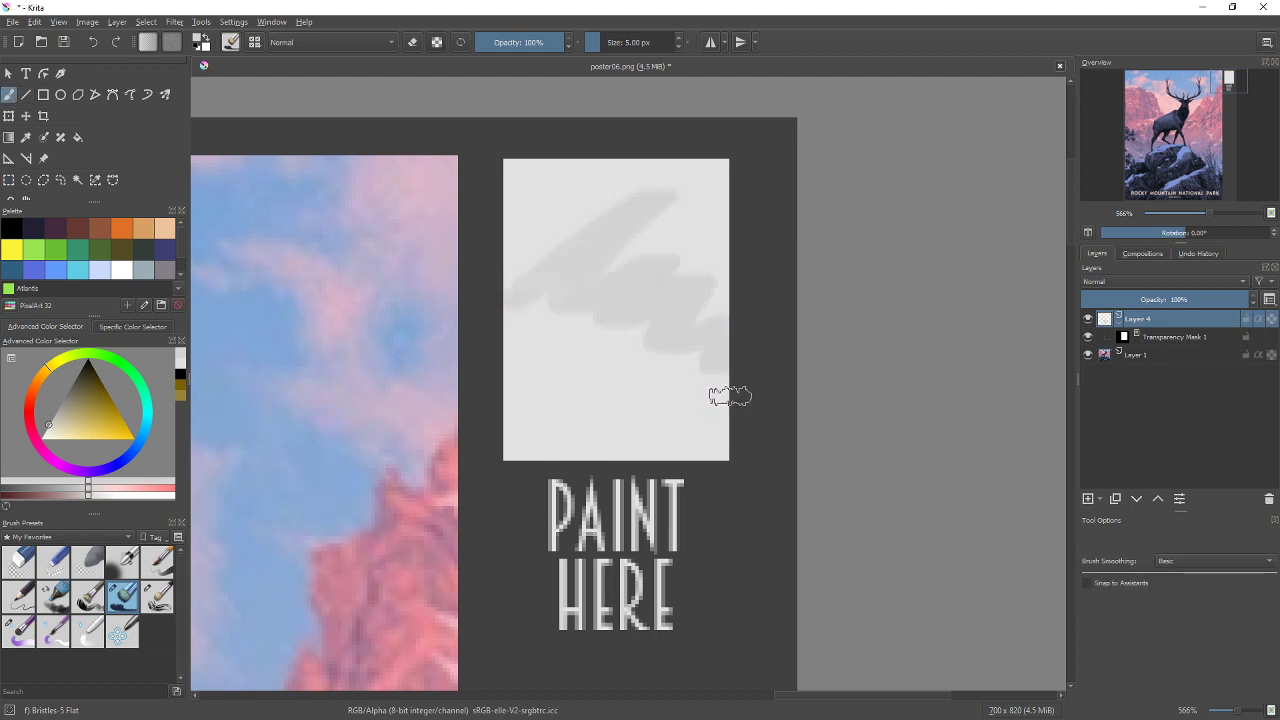
click(104, 408)
mouse_move(492, 322)
mouse_down()
mouse_move(562, 308)
mouse_move(728, 362)
mouse_up()
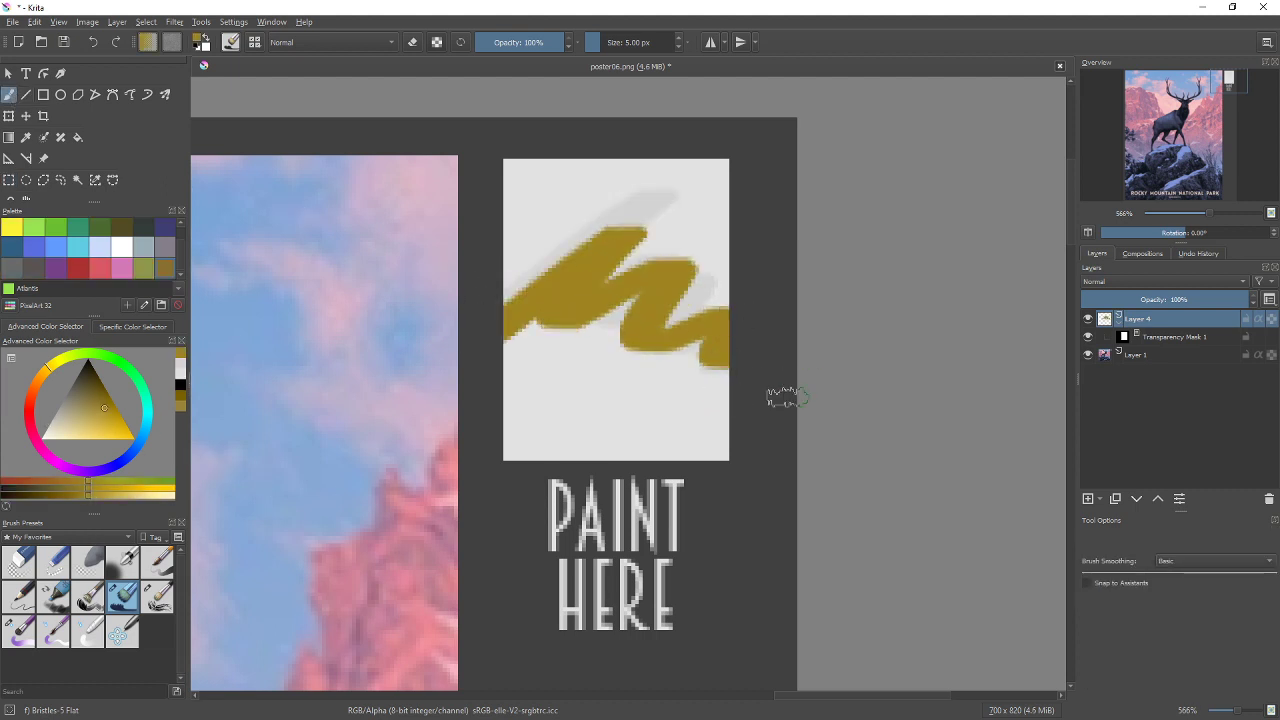
mouse_move(508, 305)
mouse_down()
mouse_move(605, 258)
mouse_move(668, 285)
mouse_up()
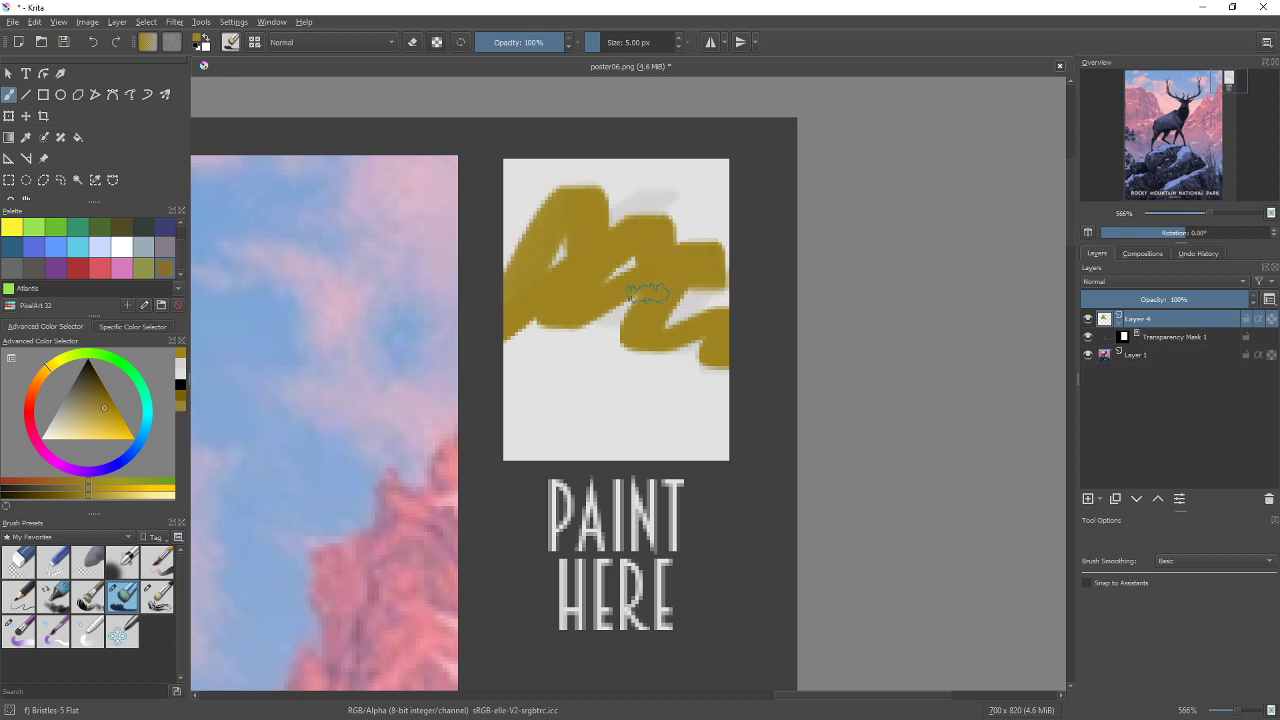
Erase all the test strokes from Layer 4 with the brush in eraser mode, clearing the box
key(e)
mouse_move(530, 195)
mouse_down()
mouse_move(500, 288)
mouse_move(606, 135)
mouse_move(659, 346)
mouse_move(729, 334)
mouse_up()
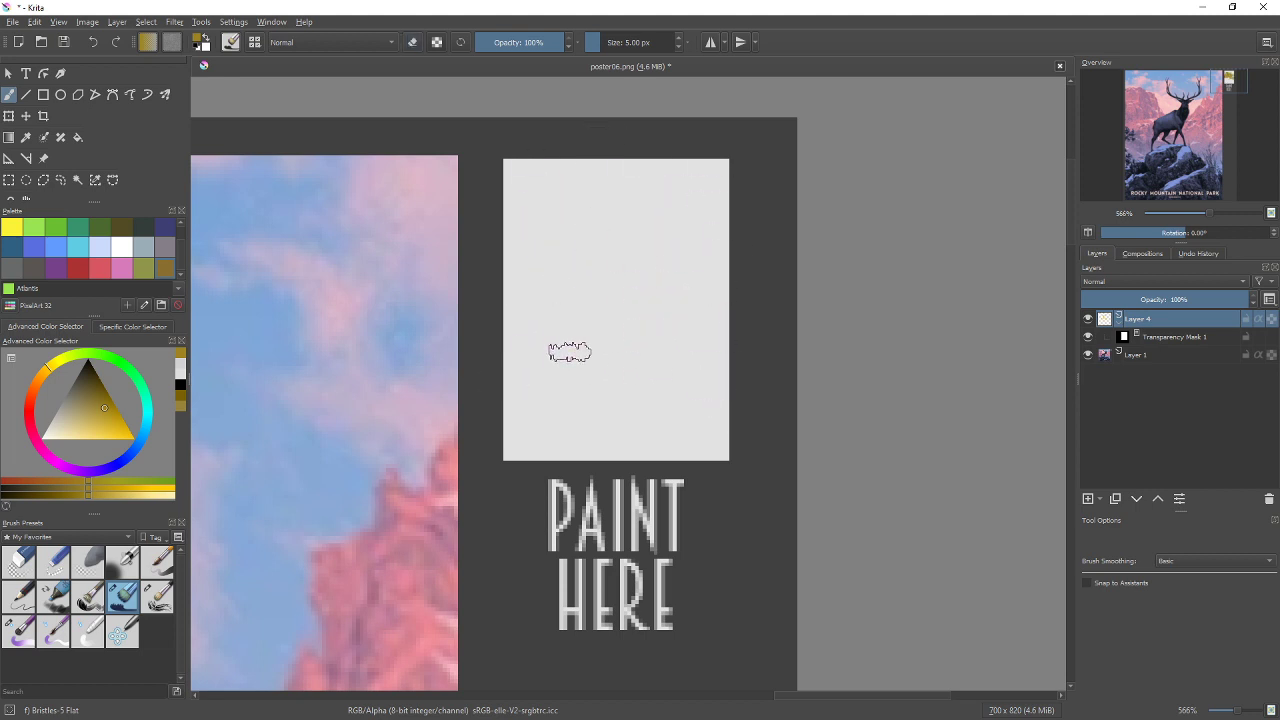
drag(569, 352, 640, 254)
key(e)
drag(580, 215, 689, 475)
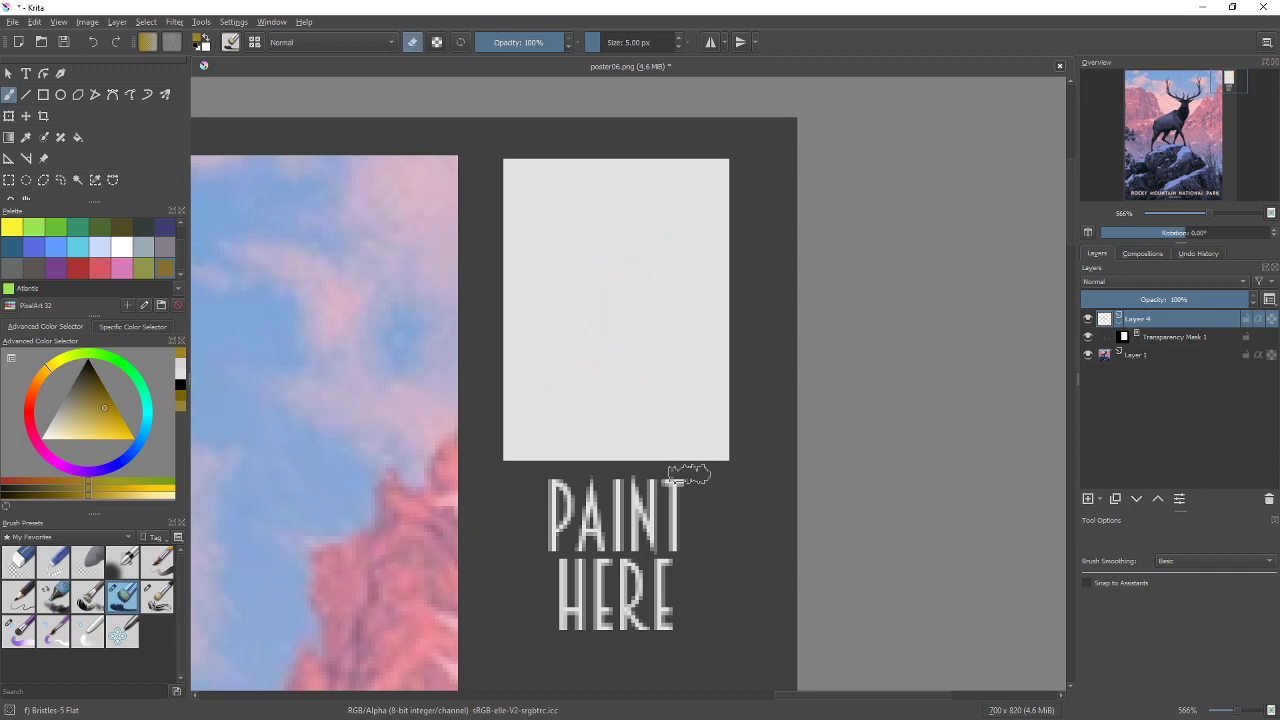
Examine the empty PAINT HERE box close up and in relation to the whole poster
scroll(425, 432, down, 5)
drag(373, 502, 666, 260)
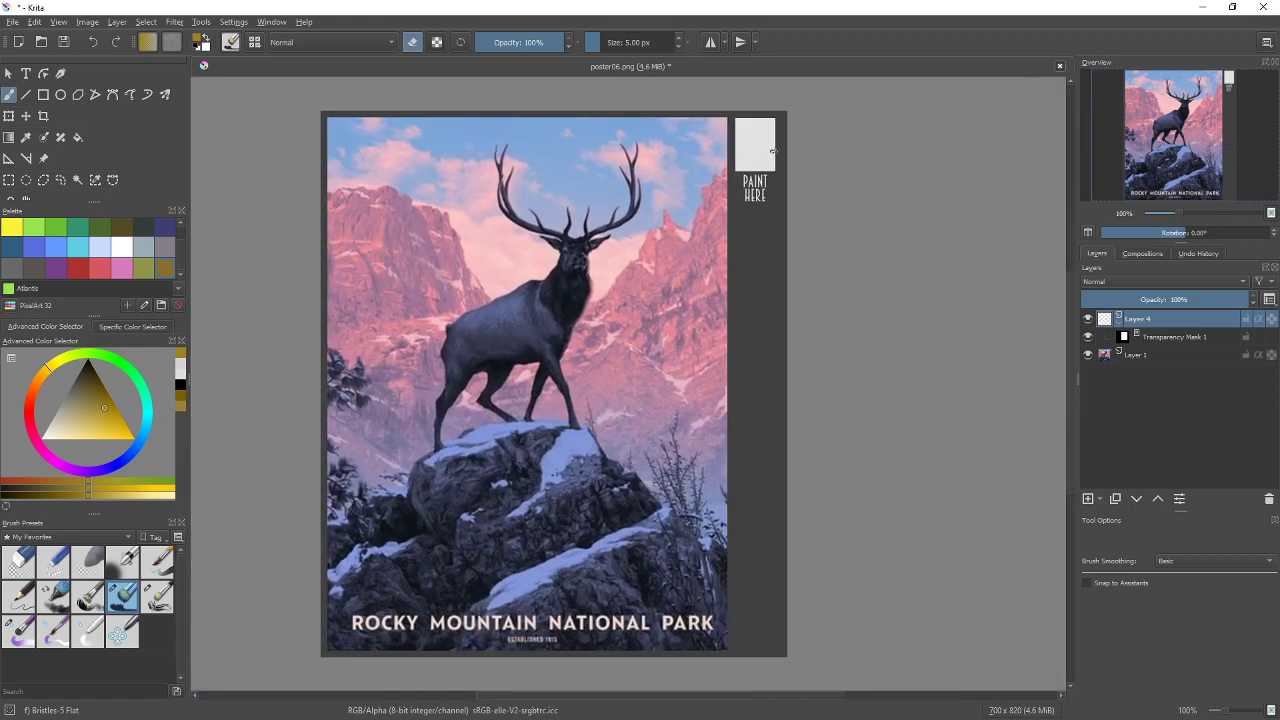
scroll(772, 150, up, 5)
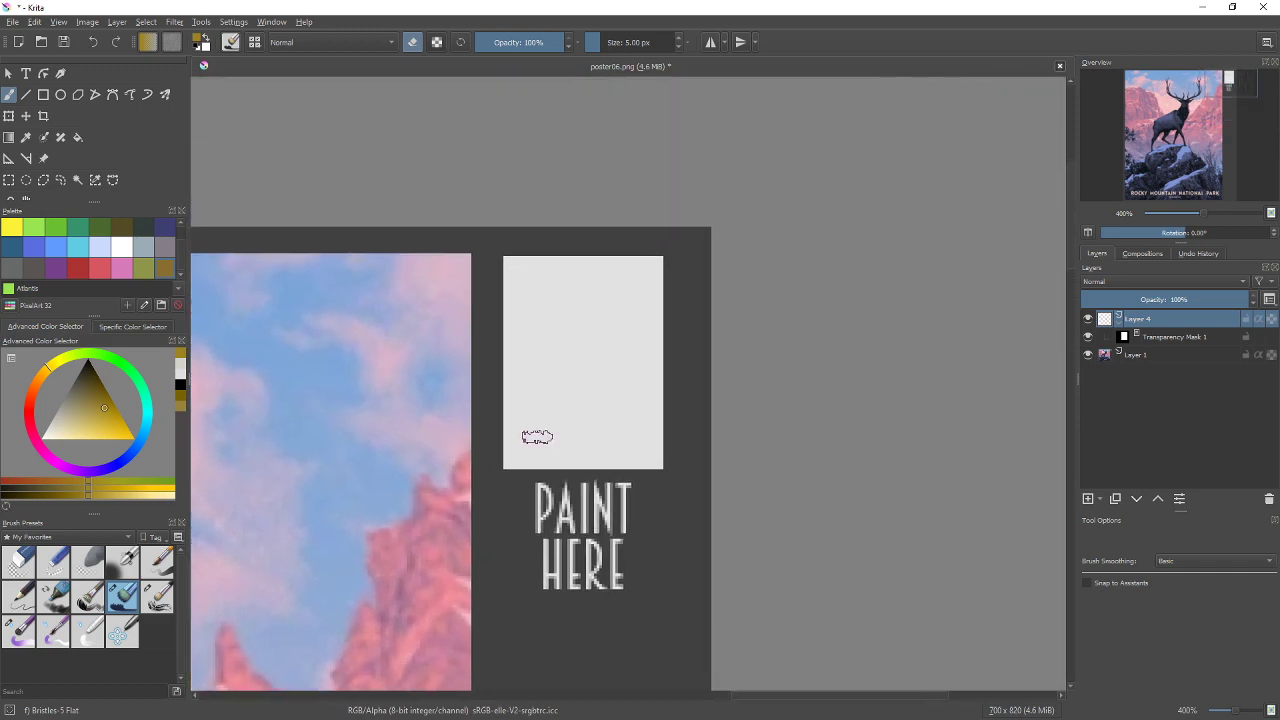
scroll(537, 437, up, 4)
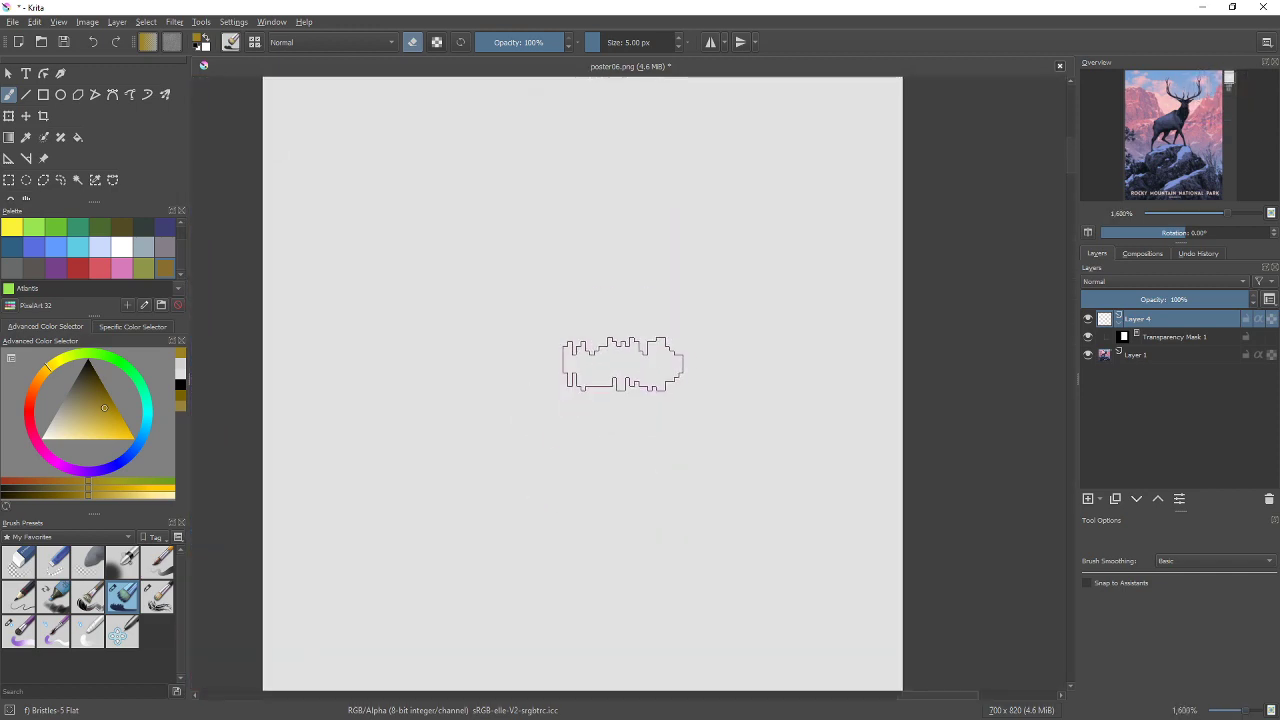
scroll(622, 365, down, 2)
drag(623, 370, 791, 262)
scroll(674, 357, down, 1)
drag(577, 411, 488, 436)
drag(632, 317, 534, 374)
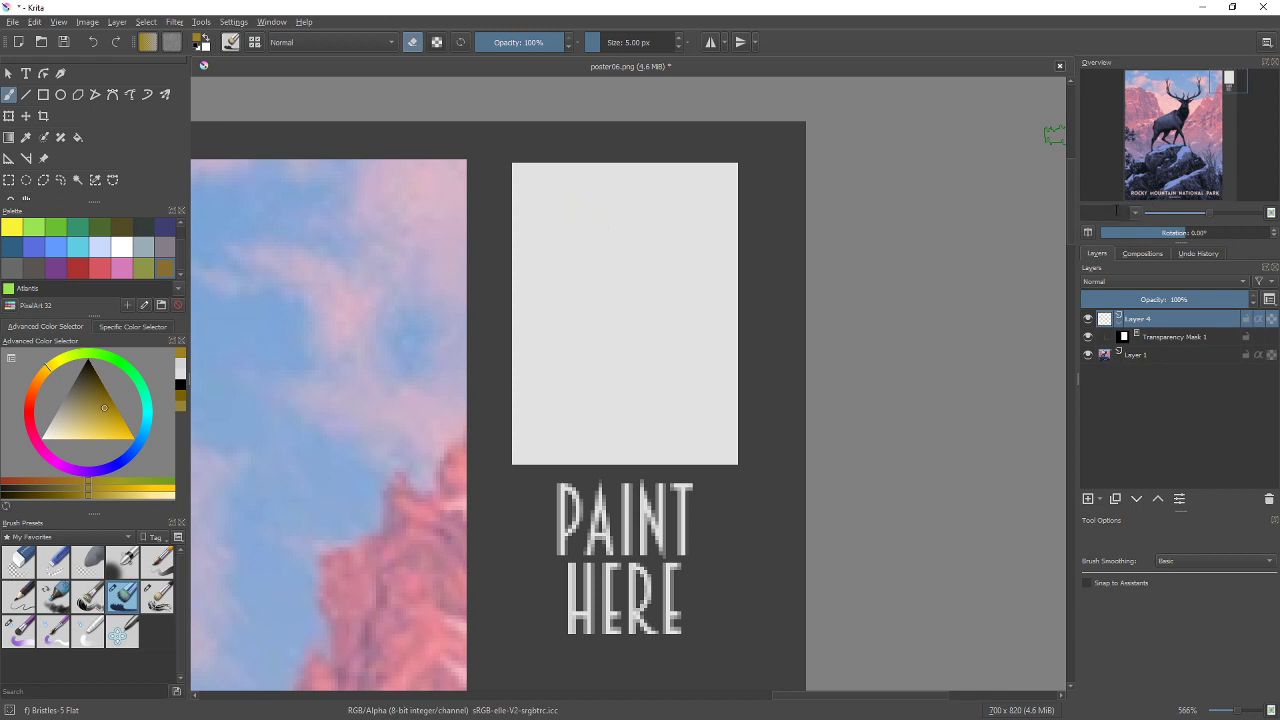
Enlarge the overview thumbnail of the poster and bring the whole poster into view at 100%
mouse_move(1180, 243)
mouse_down()
mouse_move(1181, 261)
mouse_move(1181, 215)
mouse_move(1181, 268)
mouse_move(1182, 247)
mouse_up()
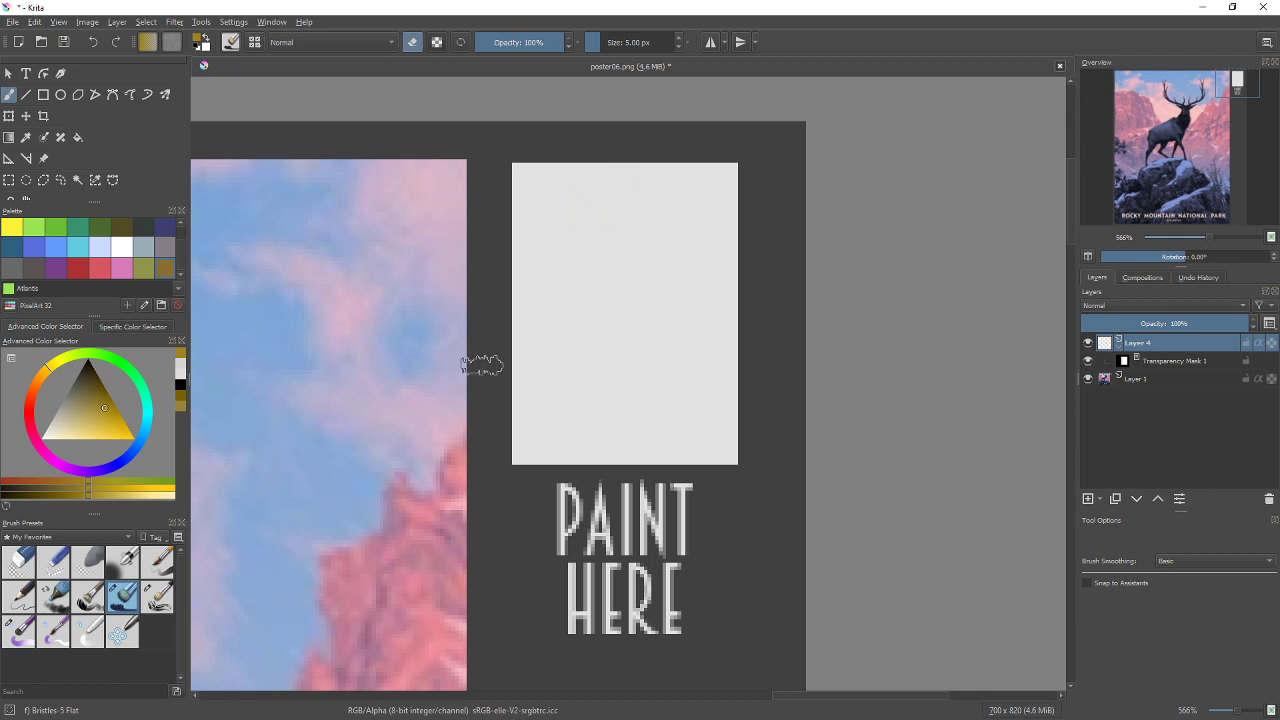
scroll(440, 362, down, 2)
drag(400, 401, 690, 246)
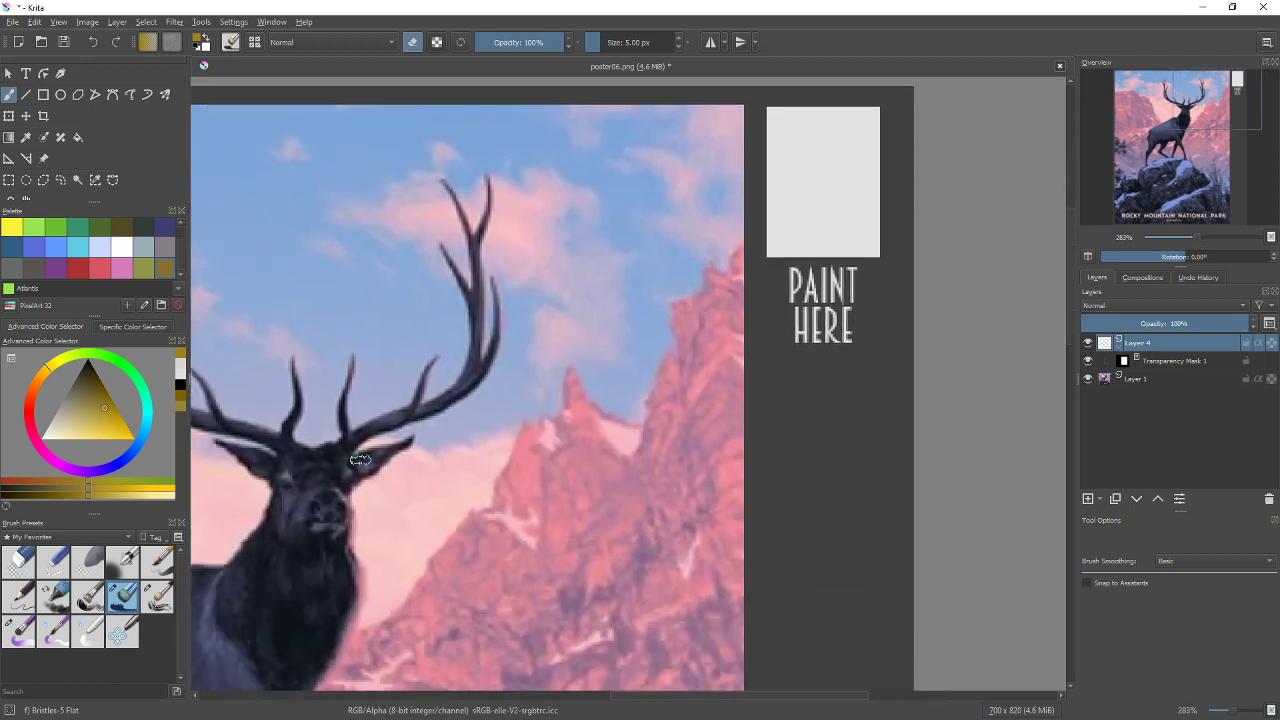
drag(363, 459, 596, 283)
scroll(450, 466, down, 2)
scroll(622, 285, down, 1)
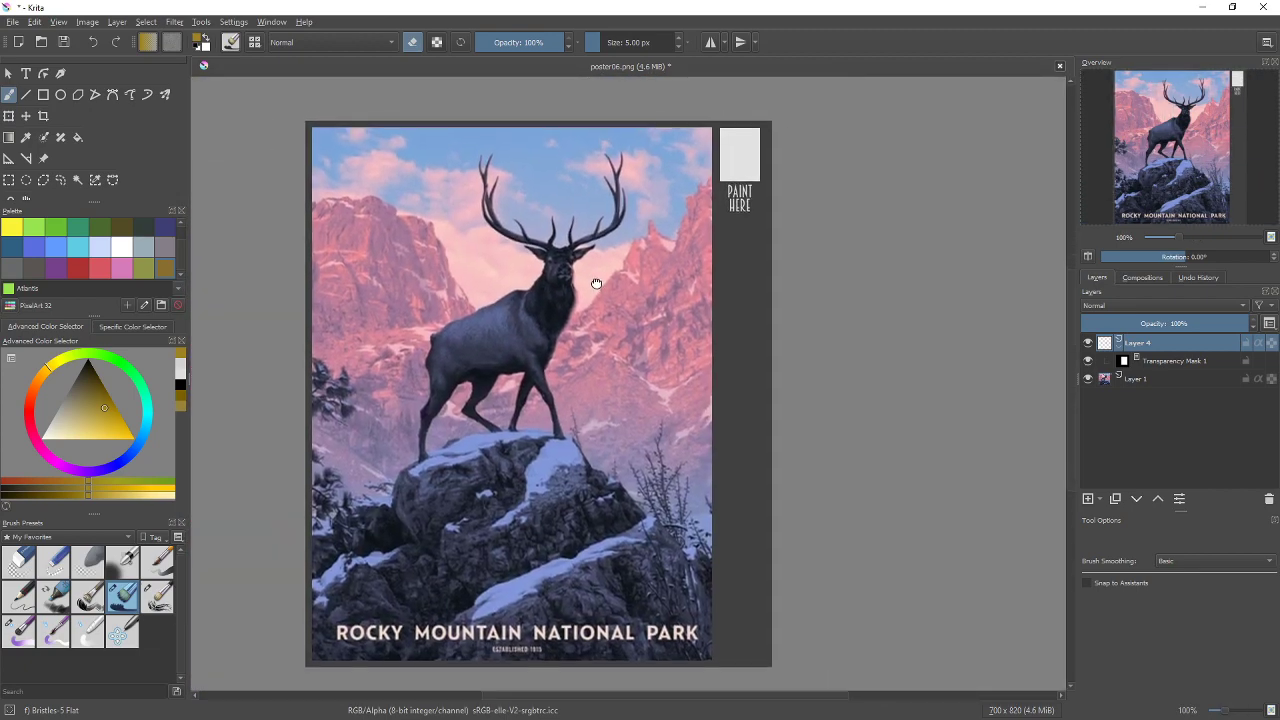
Add a paint layer above Layer 4 and dab dark blue-grey and near-black swatches sampled from the rocks beside the PAINT HERE box
click(1088, 499)
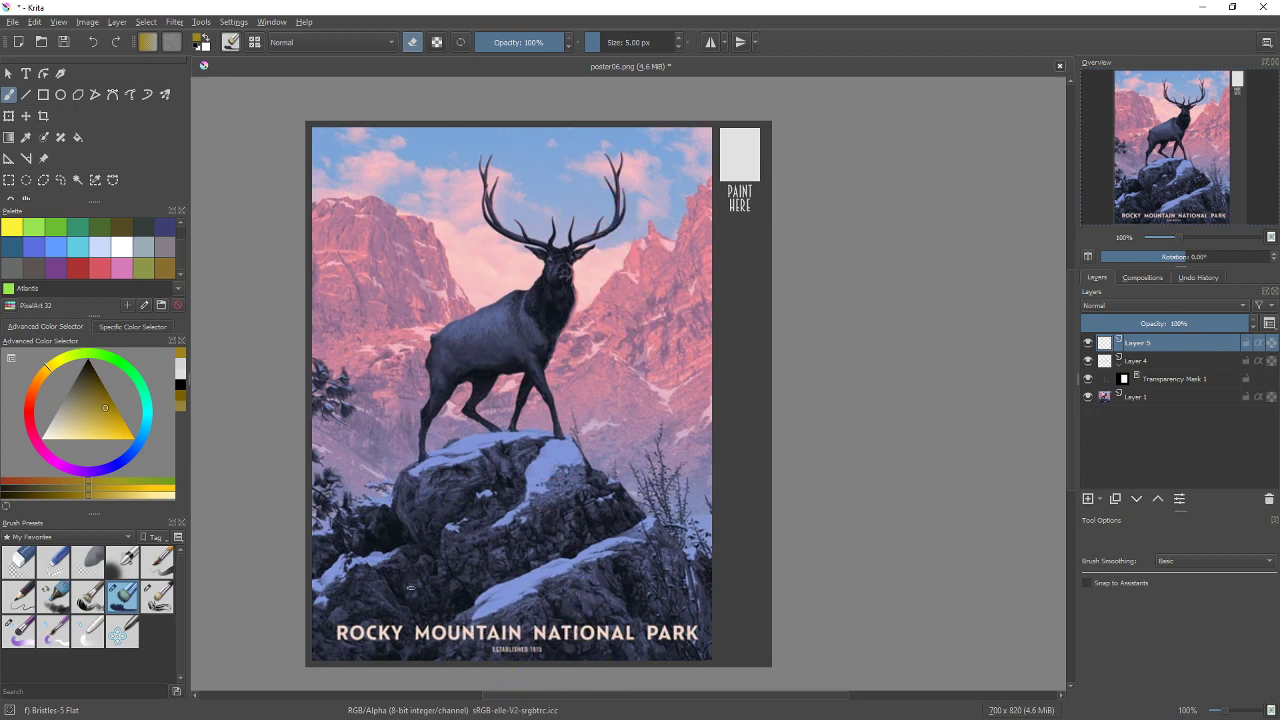
ctrl+click(409, 518)
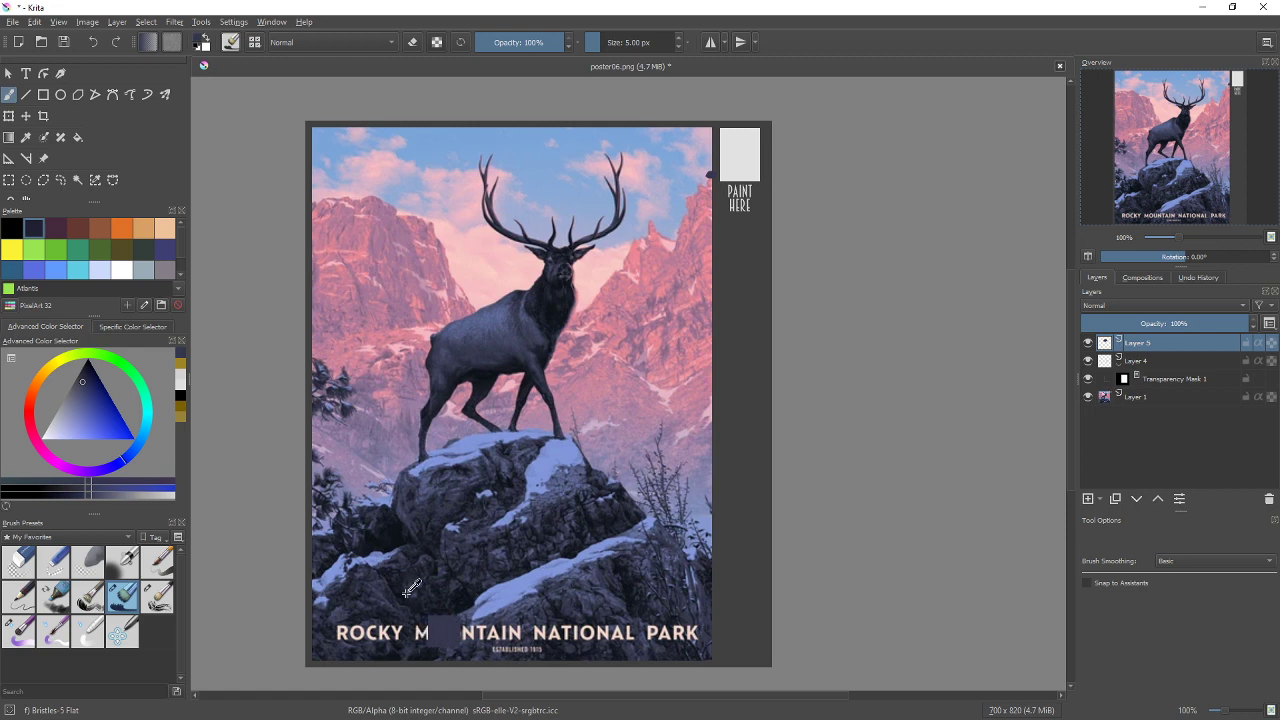
ctrl+click(392, 542)
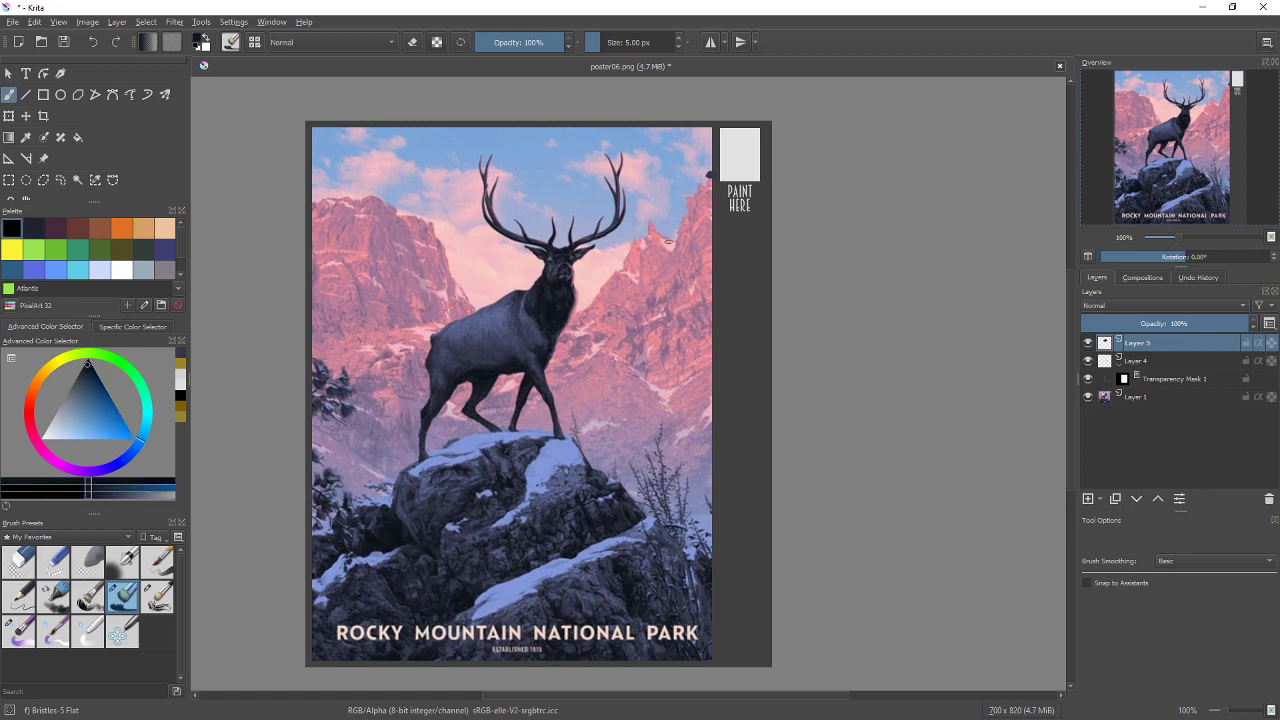
click(709, 184)
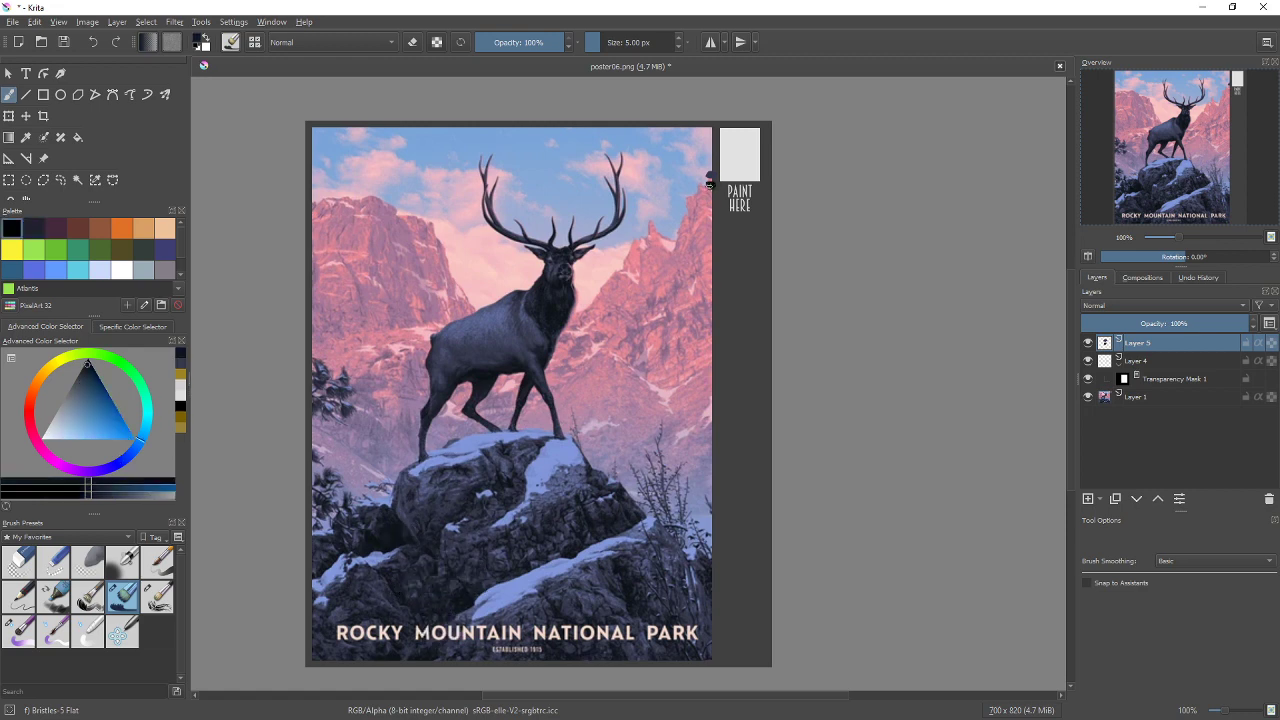
Sample the snow's light blue, the lower slope's greyish violet and the mountain's pink, adding each as a dab above the dark swatches
ctrl+click(538, 474)
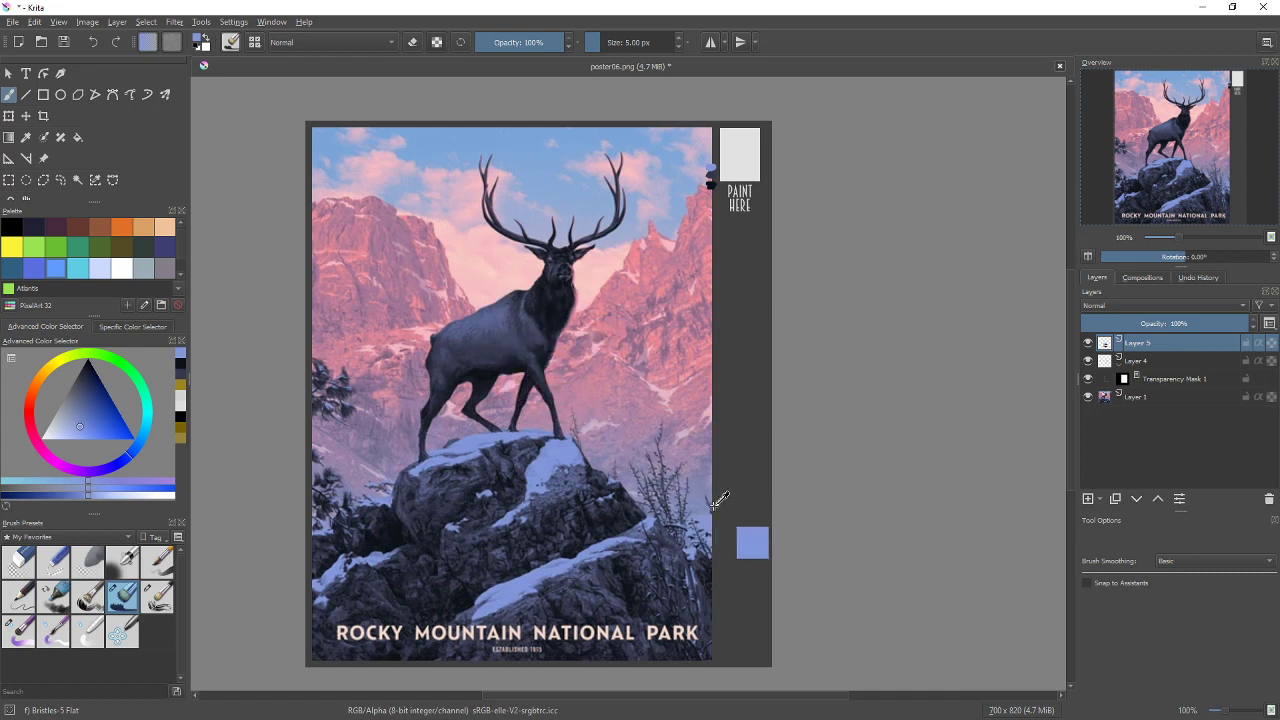
ctrl+click(392, 478)
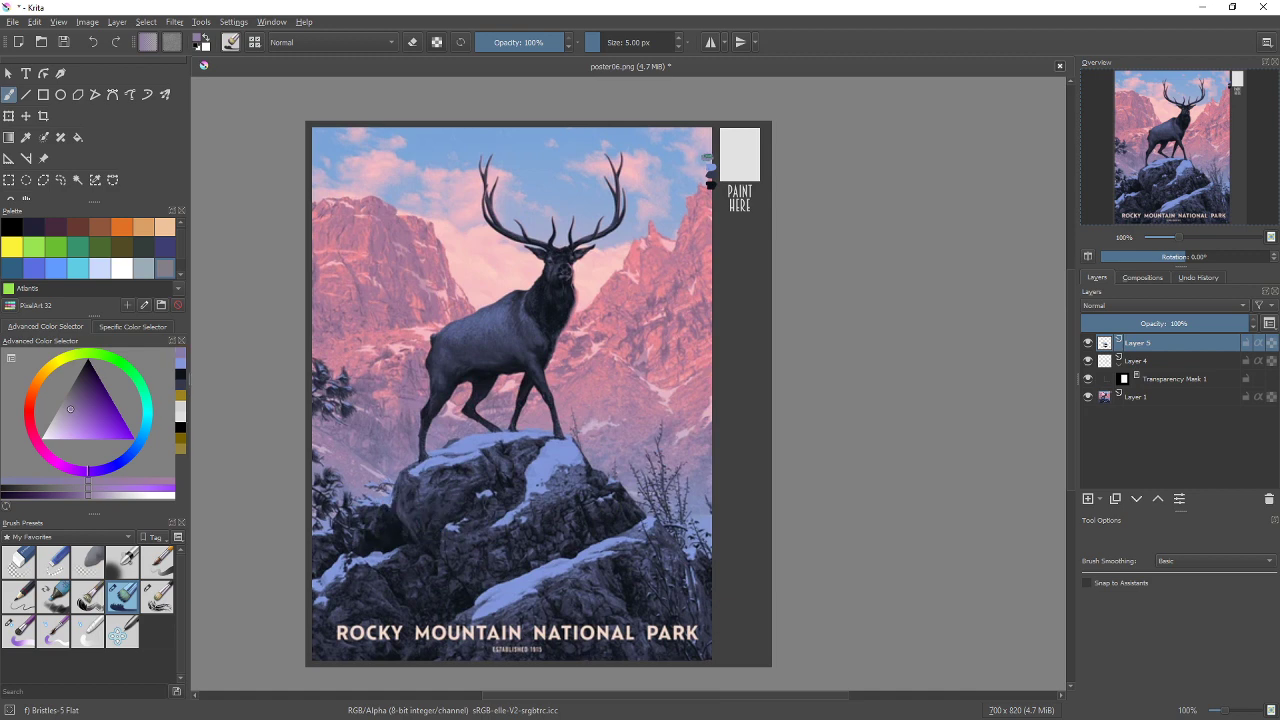
ctrl+click(396, 390)
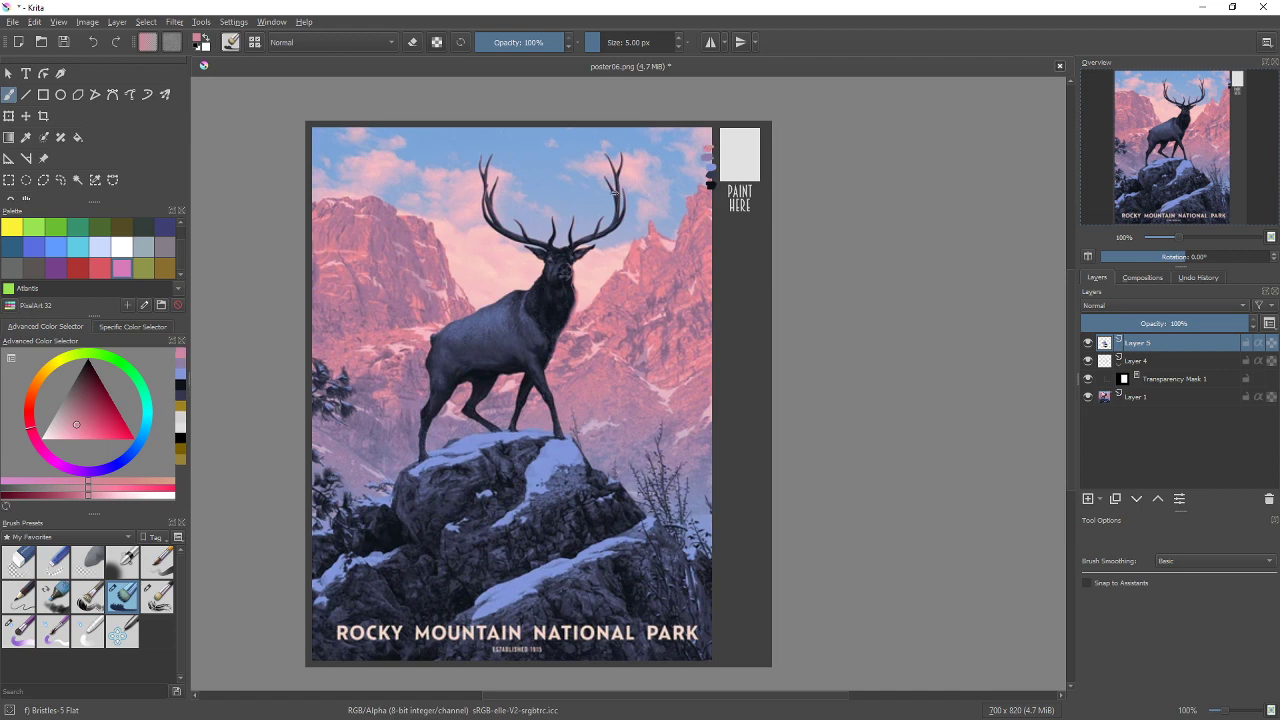
Sample the mountain's coral pink, the sky's pale pinks and its blue, adding each colour as a dab to the palette swatches
ctrl+click(315, 211)
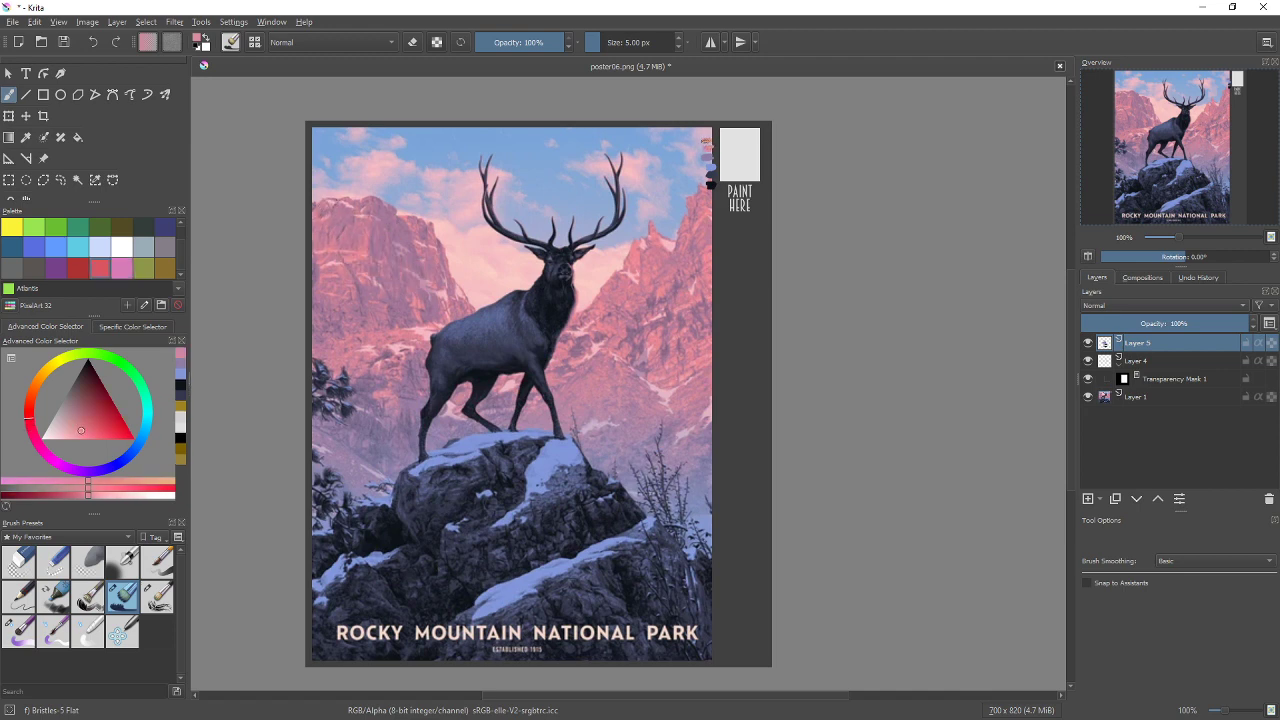
ctrl+click(480, 276)
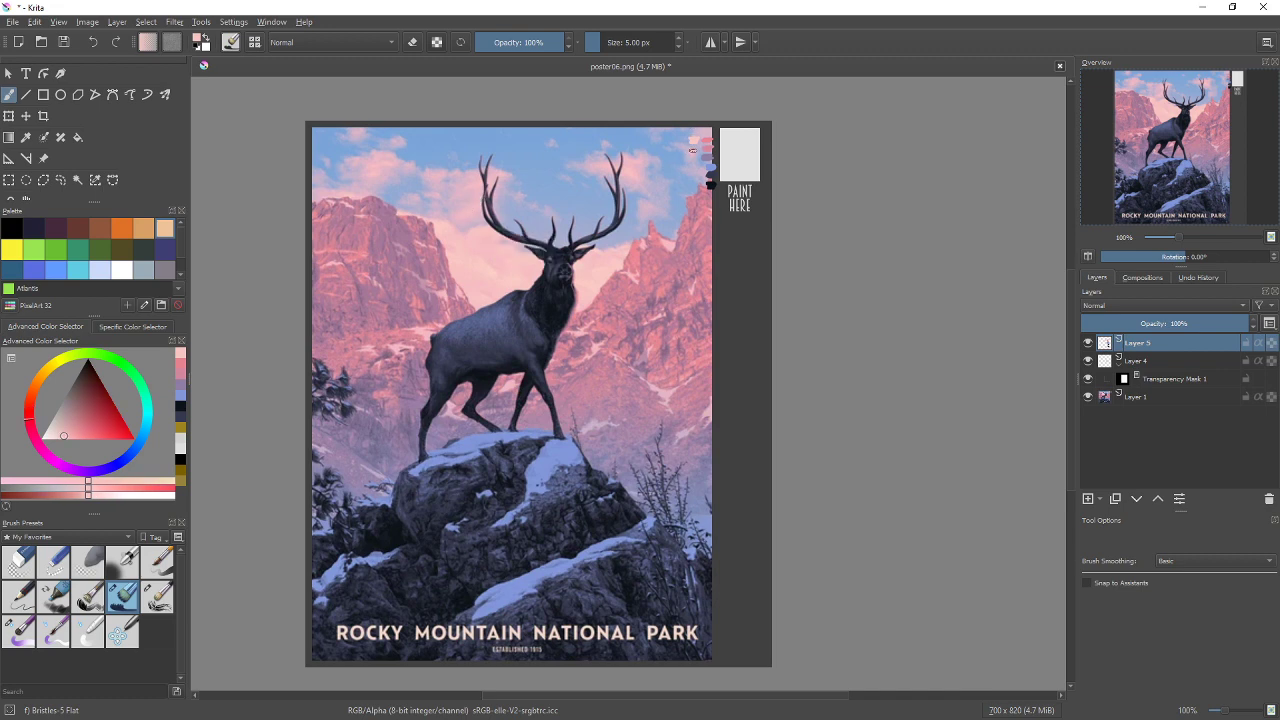
ctrl+click(536, 138)
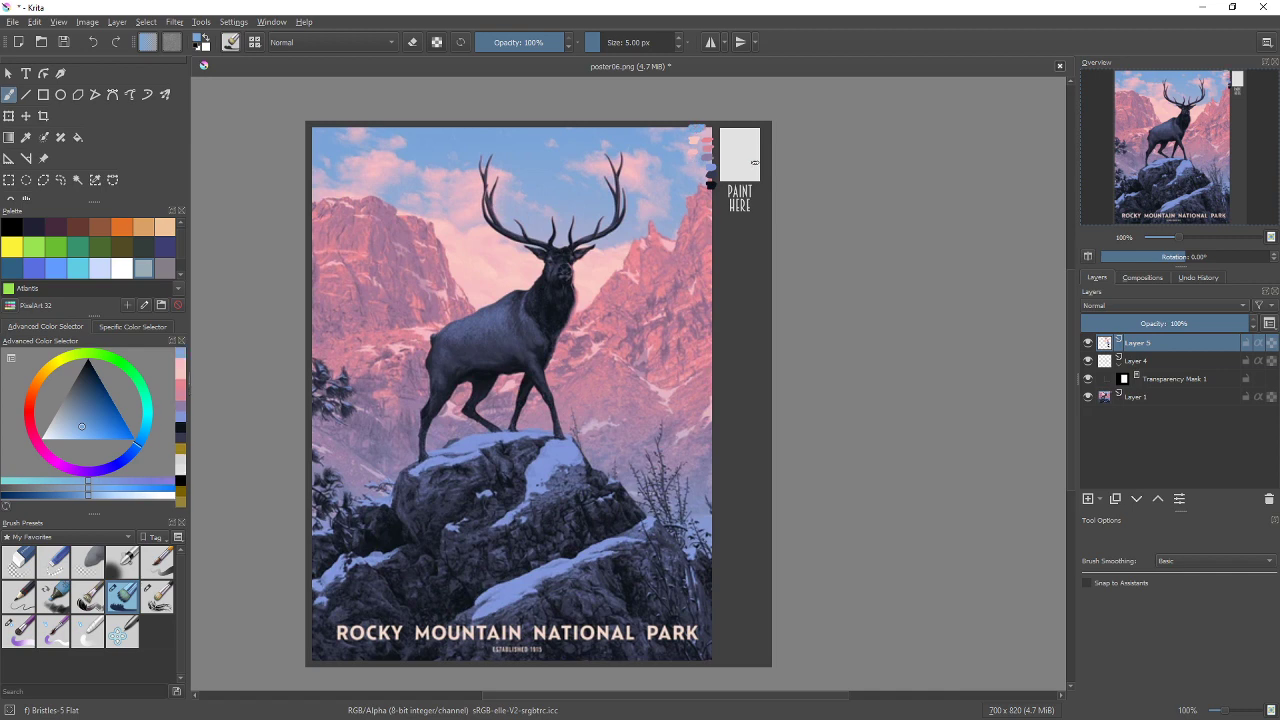
On Layer 4, cover the entire PAINT HERE box with the sampled sky blue
scroll(754, 162, up, 5)
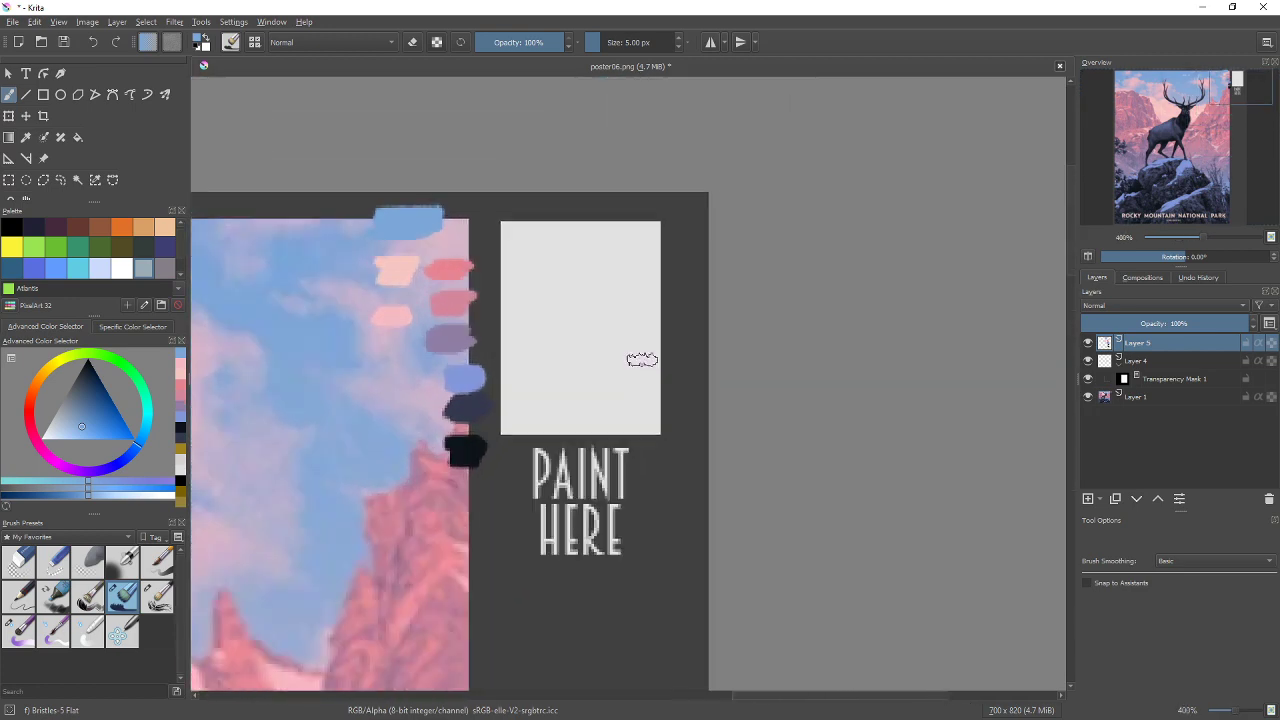
scroll(642, 359, up, 1)
drag(591, 311, 720, 346)
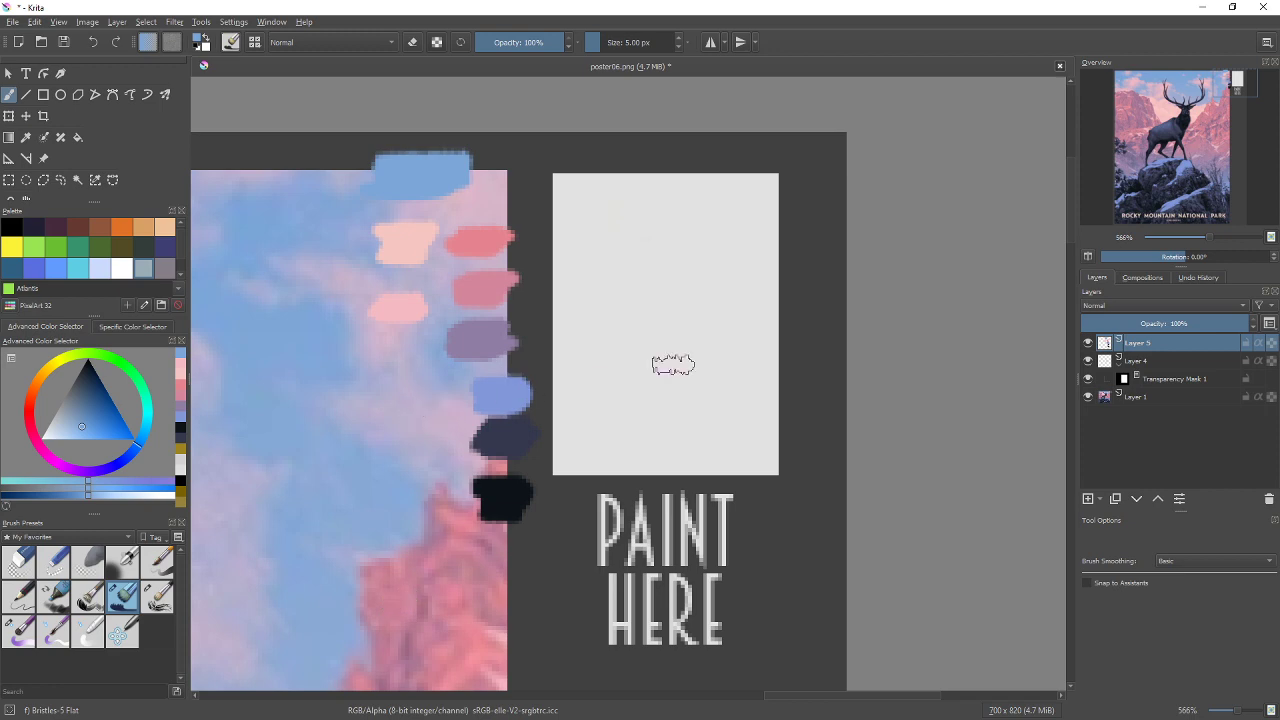
scroll(514, 466, down, 2)
scroll(514, 466, down, 4)
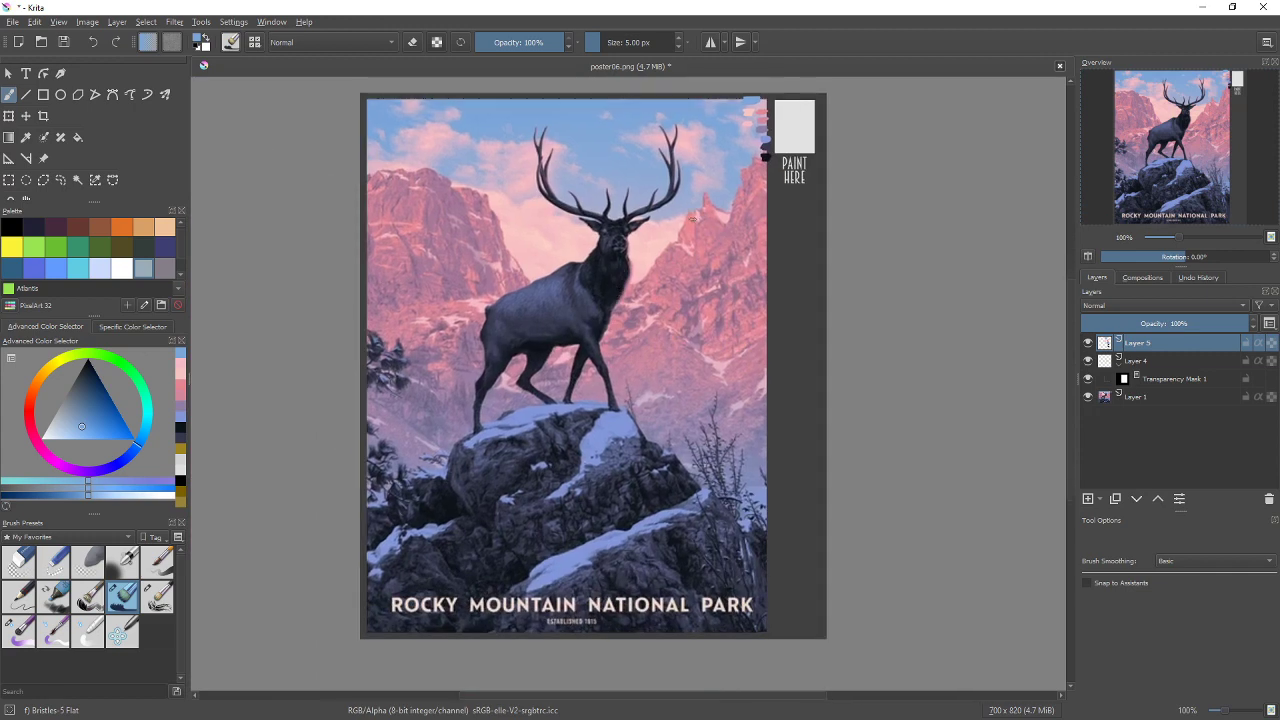
drag(692, 219, 512, 443)
scroll(664, 343, up, 5)
drag(474, 360, 756, 334)
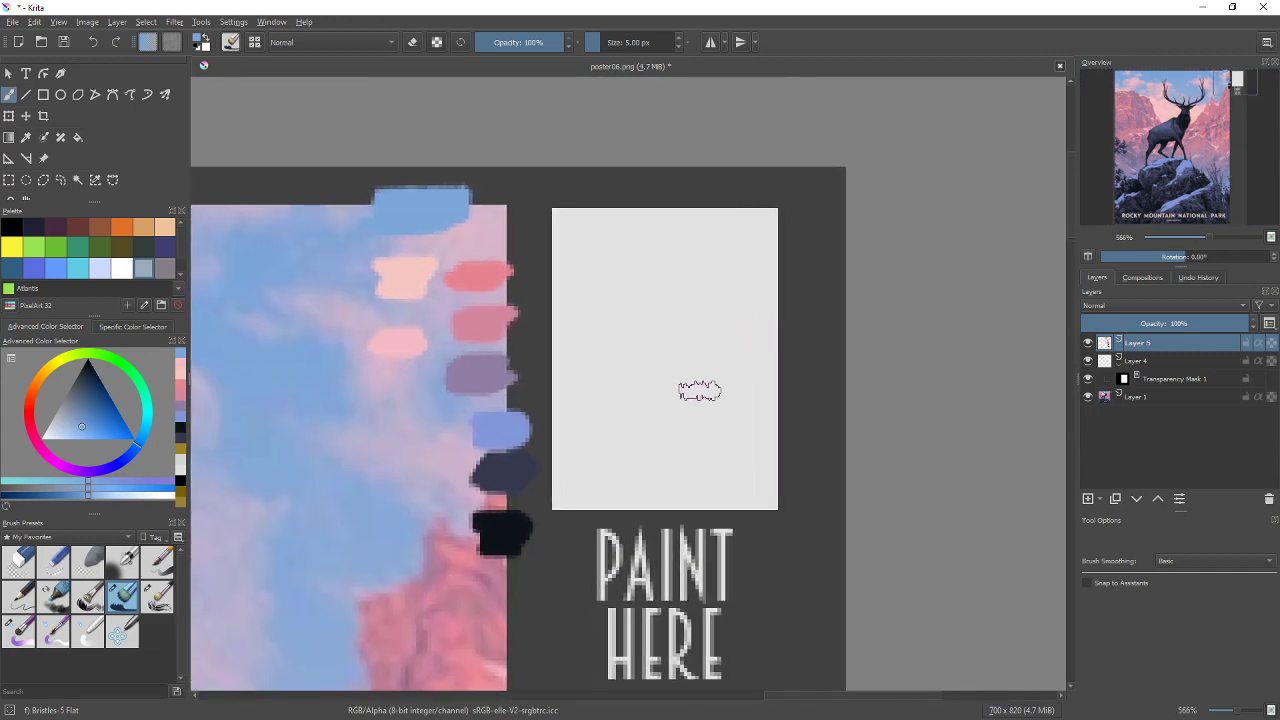
drag(699, 391, 704, 347)
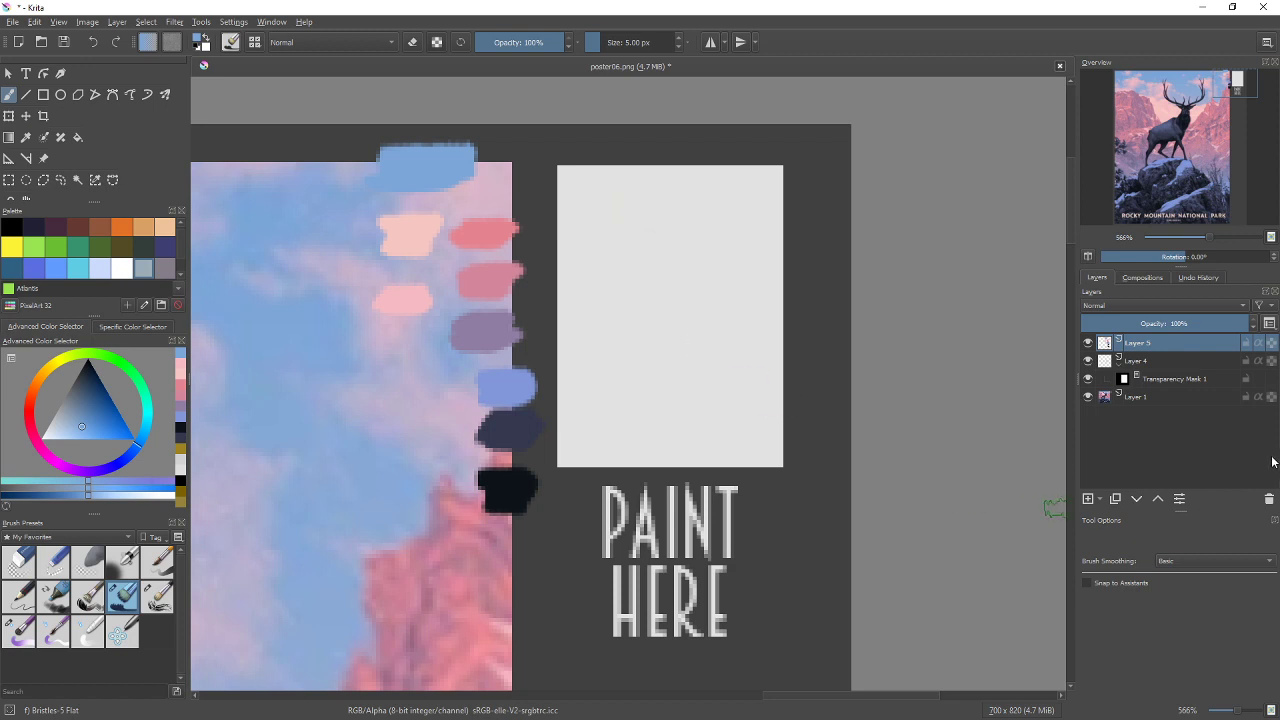
click(1205, 359)
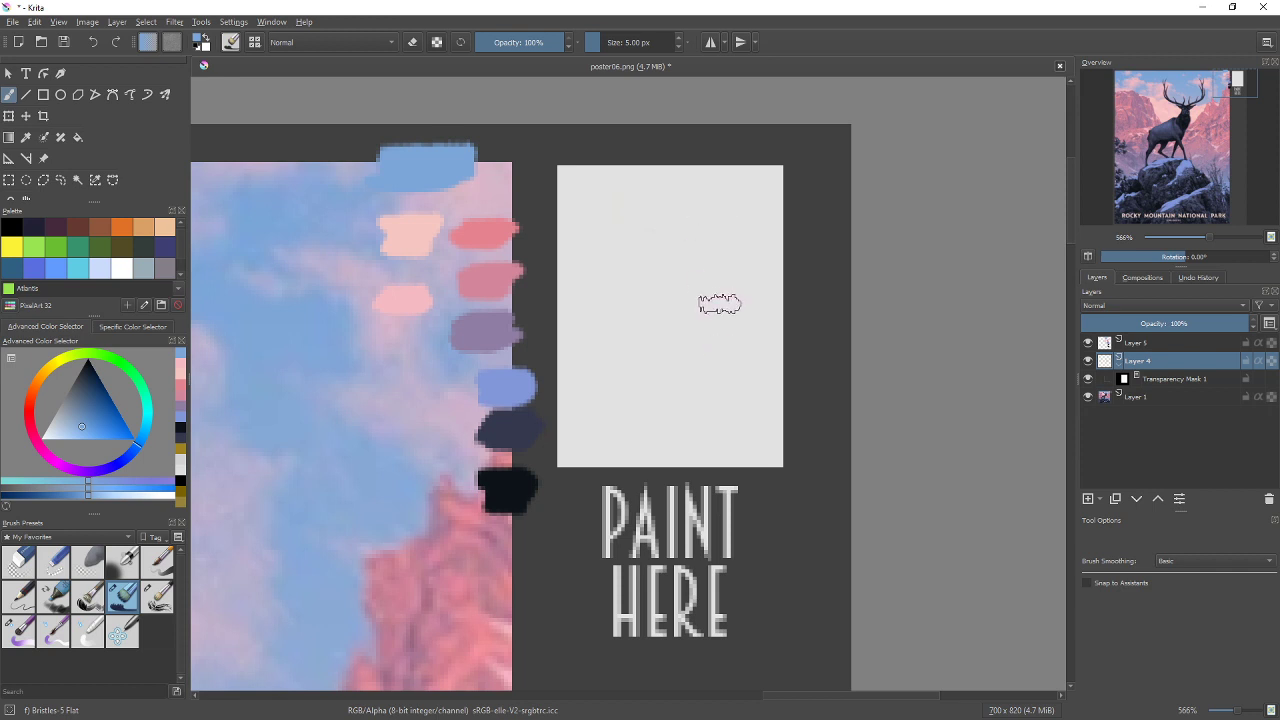
mouse_move(679, 162)
mouse_down()
mouse_move(666, 306)
mouse_move(737, 323)
mouse_move(755, 455)
mouse_up()
mouse_move(694, 240)
mouse_down()
mouse_move(621, 170)
mouse_move(568, 183)
mouse_move(594, 430)
mouse_move(622, 203)
mouse_move(642, 334)
mouse_move(704, 259)
mouse_move(758, 331)
mouse_move(773, 262)
mouse_move(701, 456)
mouse_move(596, 468)
mouse_move(576, 181)
mouse_up()
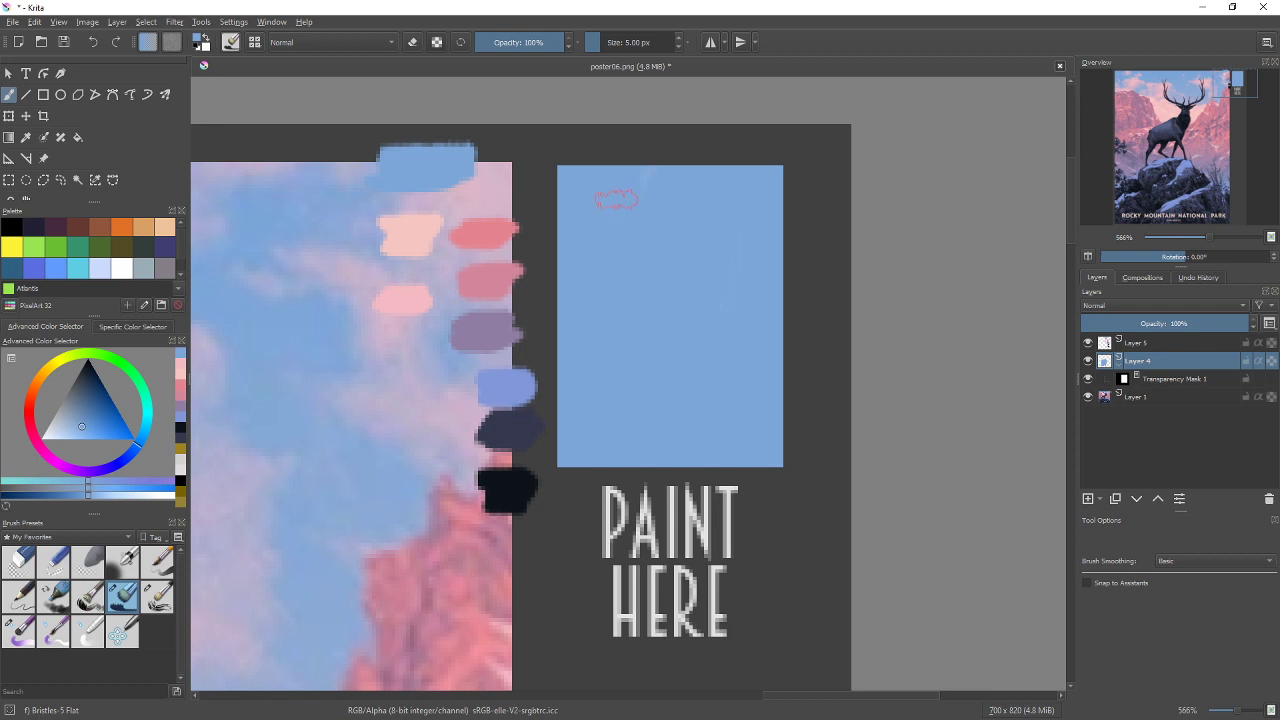
Sample the pale peach swatch and paint wispy clouds in the upper sky plus a broad peach area across the middle of the box
ctrl+click(412, 236)
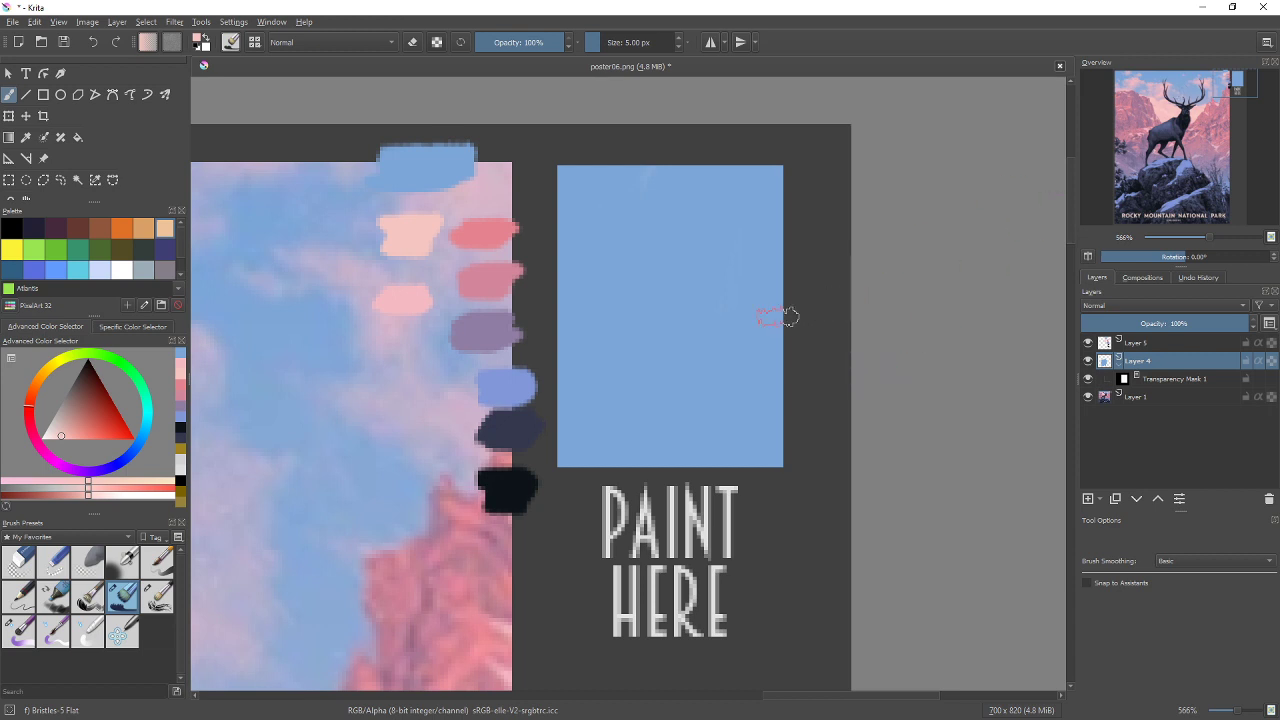
mouse_move(643, 340)
mouse_down()
mouse_move(716, 304)
mouse_move(722, 314)
mouse_move(652, 283)
mouse_move(639, 258)
mouse_move(649, 215)
mouse_move(641, 245)
mouse_move(616, 258)
mouse_move(608, 211)
mouse_move(576, 210)
mouse_move(588, 201)
mouse_move(623, 257)
mouse_up()
drag(737, 200, 797, 194)
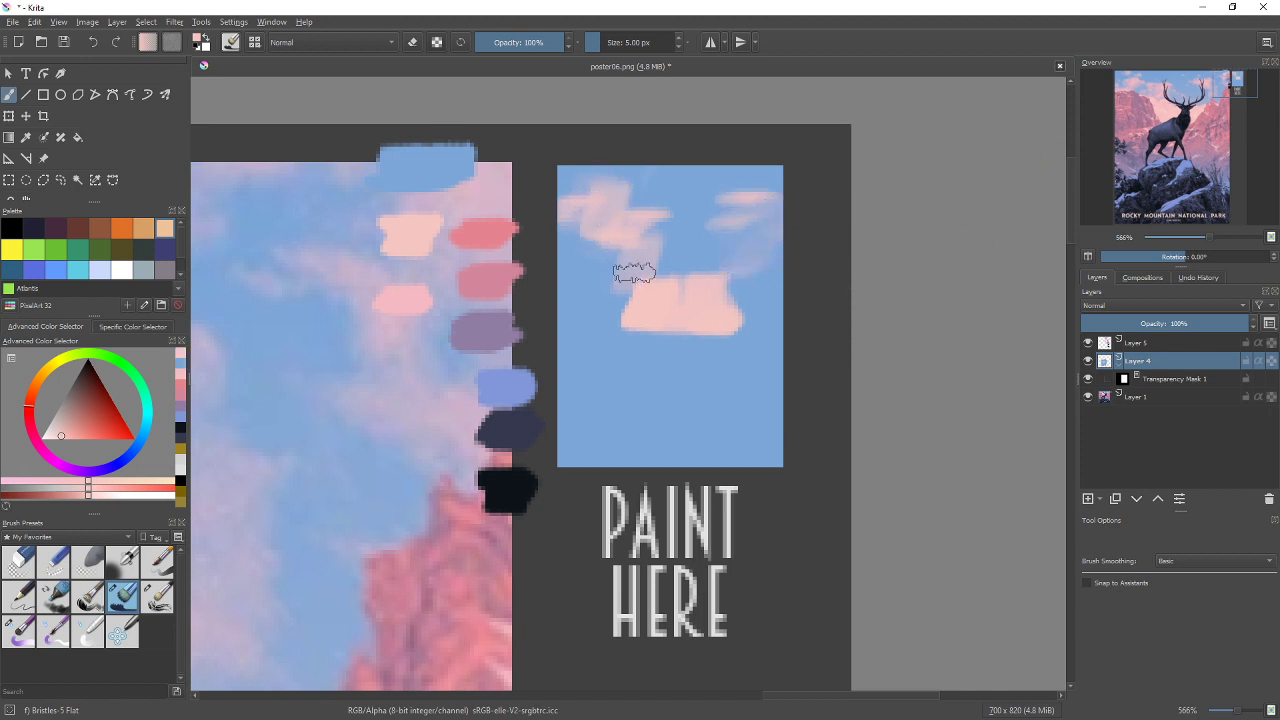
mouse_move(629, 251)
mouse_down()
mouse_move(629, 291)
mouse_move(572, 254)
mouse_move(568, 288)
mouse_move(814, 313)
mouse_move(740, 313)
mouse_move(581, 347)
mouse_move(652, 361)
mouse_move(717, 335)
mouse_move(806, 346)
mouse_move(582, 393)
mouse_move(593, 330)
mouse_move(642, 366)
mouse_move(783, 366)
mouse_move(796, 277)
mouse_move(761, 287)
mouse_move(777, 264)
mouse_move(780, 276)
mouse_move(744, 297)
mouse_move(771, 237)
mouse_up()
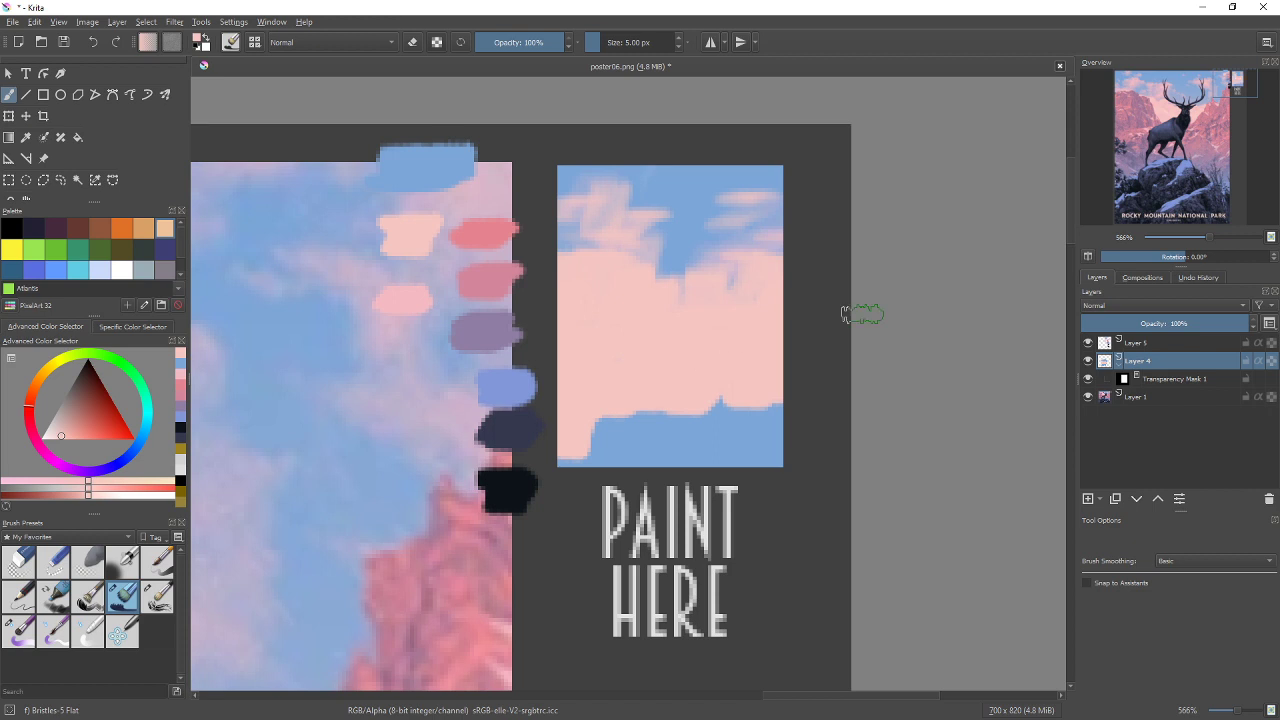
Sample the dusky pink swatch and block in the mountains on both sides, leaving a V-shaped valley of peach sky
key(ctrl)
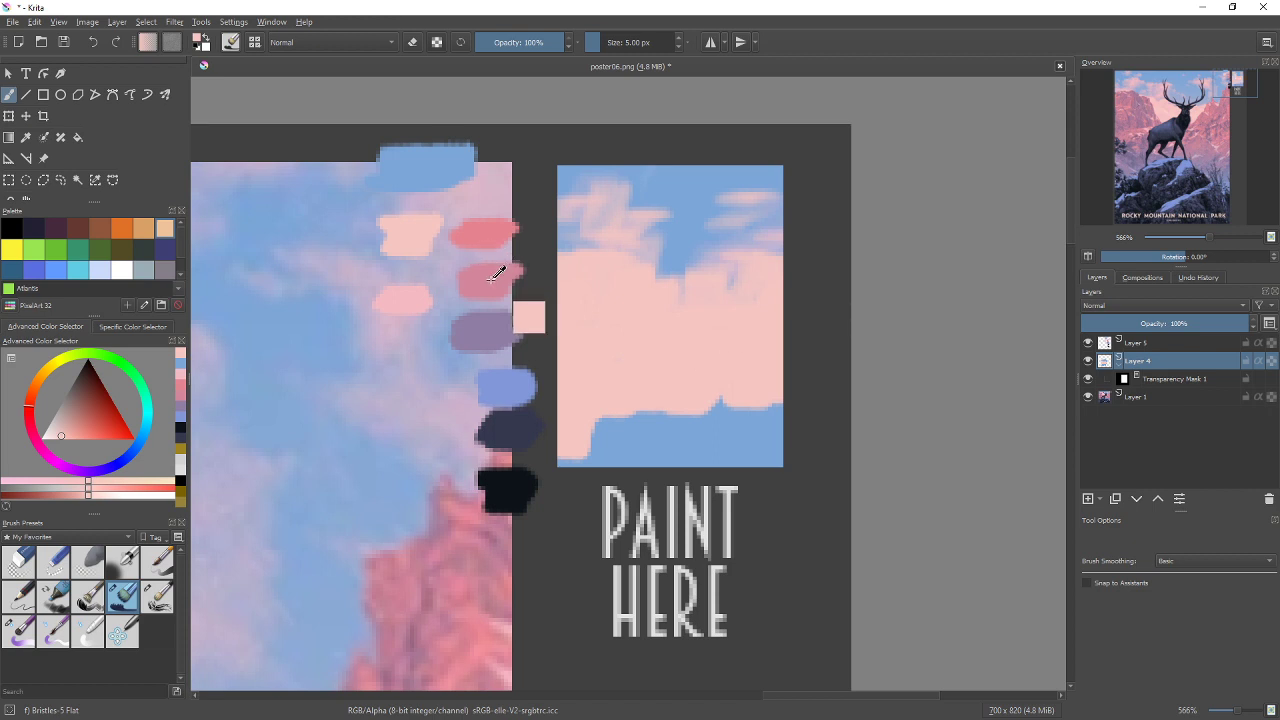
ctrl+click(490, 280)
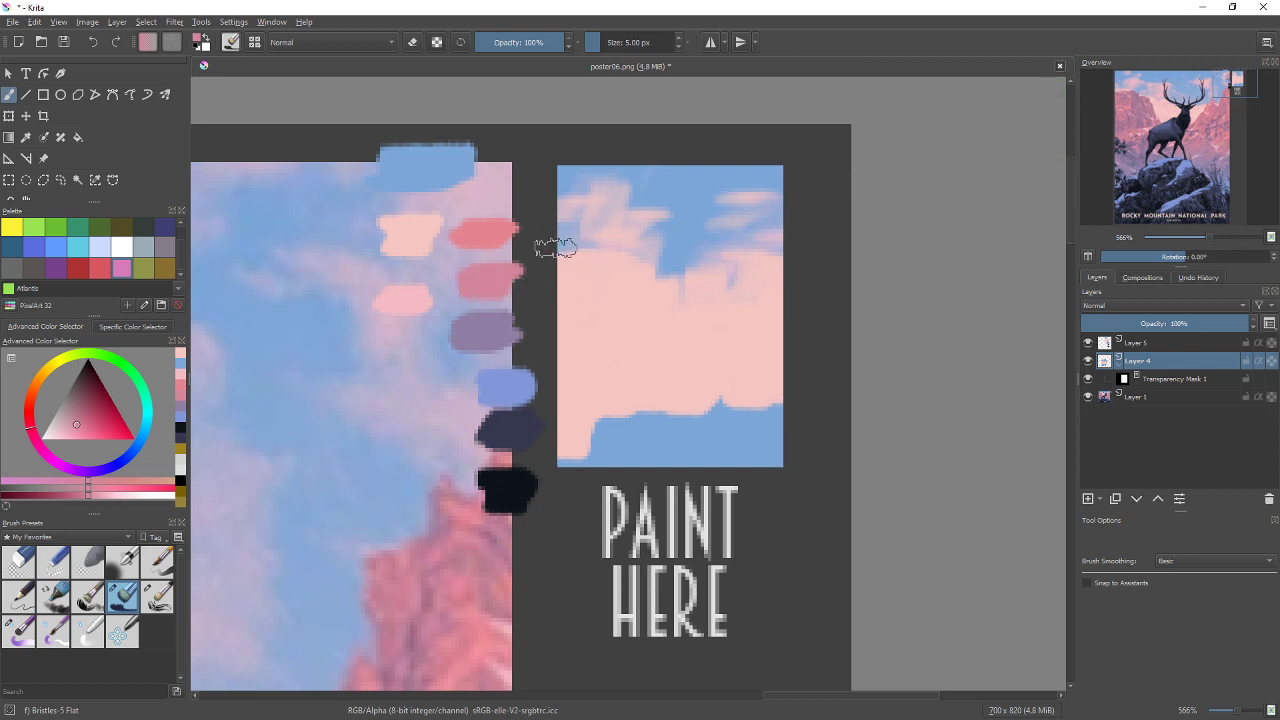
mouse_move(555, 250)
mouse_down()
mouse_move(623, 252)
mouse_move(600, 251)
mouse_move(640, 330)
mouse_move(590, 300)
mouse_move(570, 325)
mouse_up()
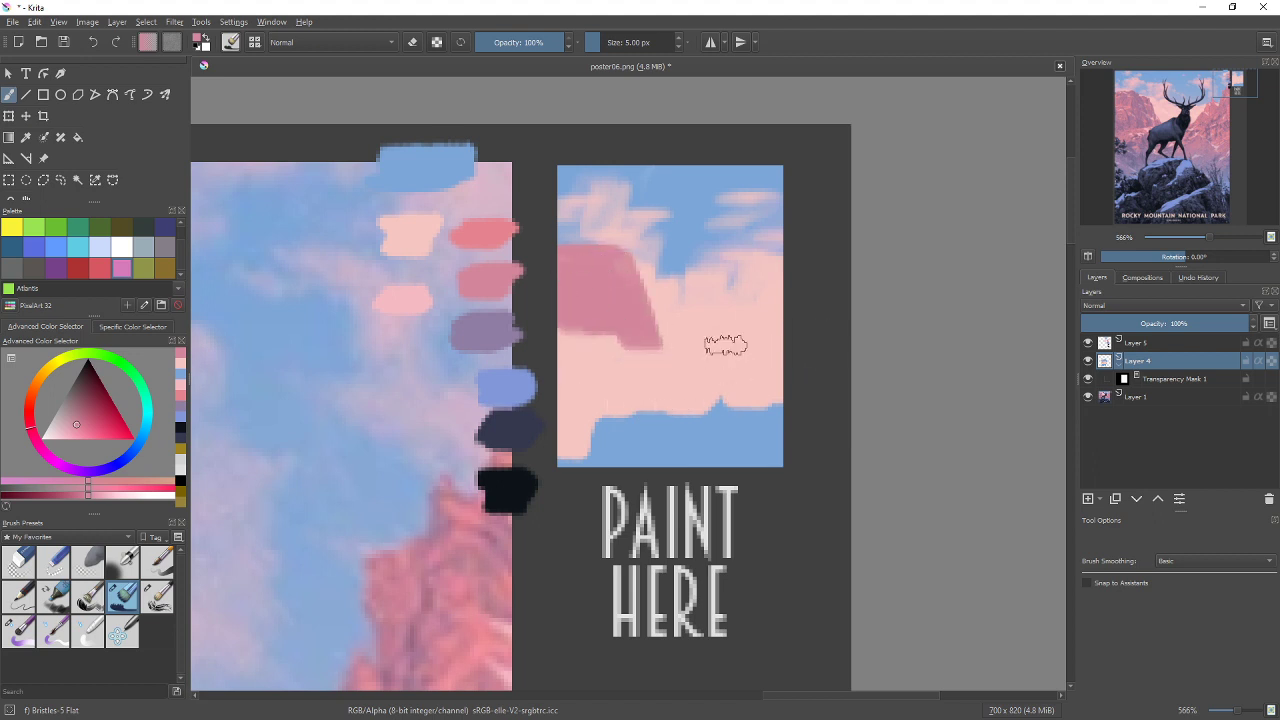
mouse_move(714, 343)
mouse_down()
mouse_move(782, 284)
mouse_move(776, 299)
mouse_move(792, 241)
mouse_move(748, 348)
mouse_move(739, 310)
mouse_move(663, 377)
mouse_move(710, 348)
mouse_move(569, 335)
mouse_move(618, 377)
mouse_move(761, 342)
mouse_move(765, 312)
mouse_move(705, 361)
mouse_move(745, 370)
mouse_move(650, 384)
mouse_up()
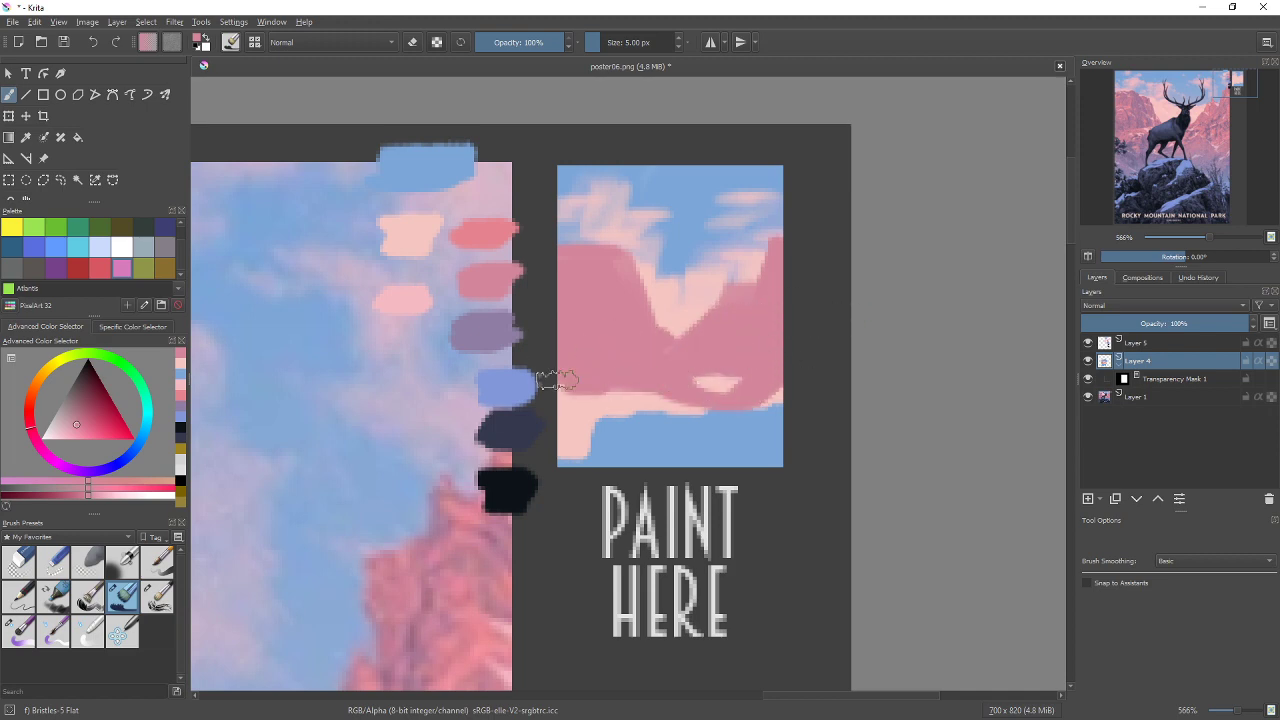
mouse_move(557, 371)
mouse_down()
mouse_move(805, 376)
mouse_move(626, 356)
mouse_move(629, 387)
mouse_move(604, 390)
mouse_move(733, 395)
mouse_move(546, 402)
mouse_move(588, 414)
mouse_move(698, 404)
mouse_up()
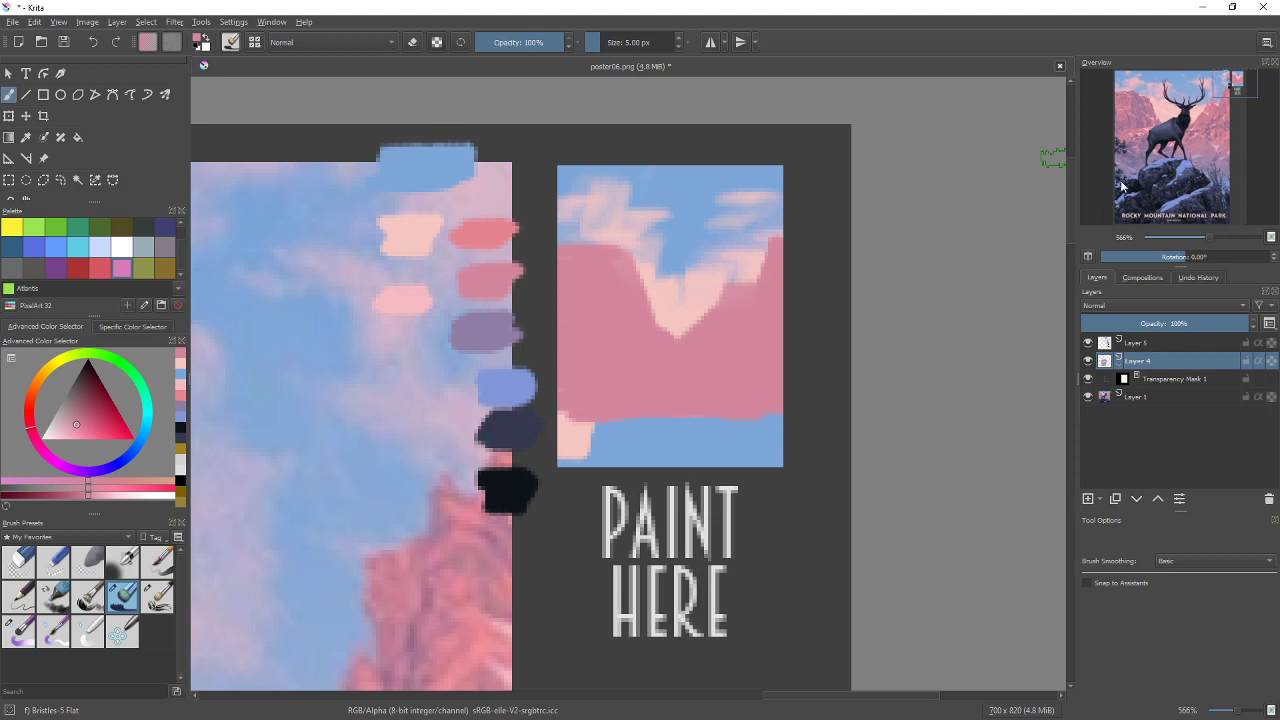
Shade the lower slopes and mountain shadows with the greyish violet swatch, touching up the mountains with pink
ctrl+click(480, 330)
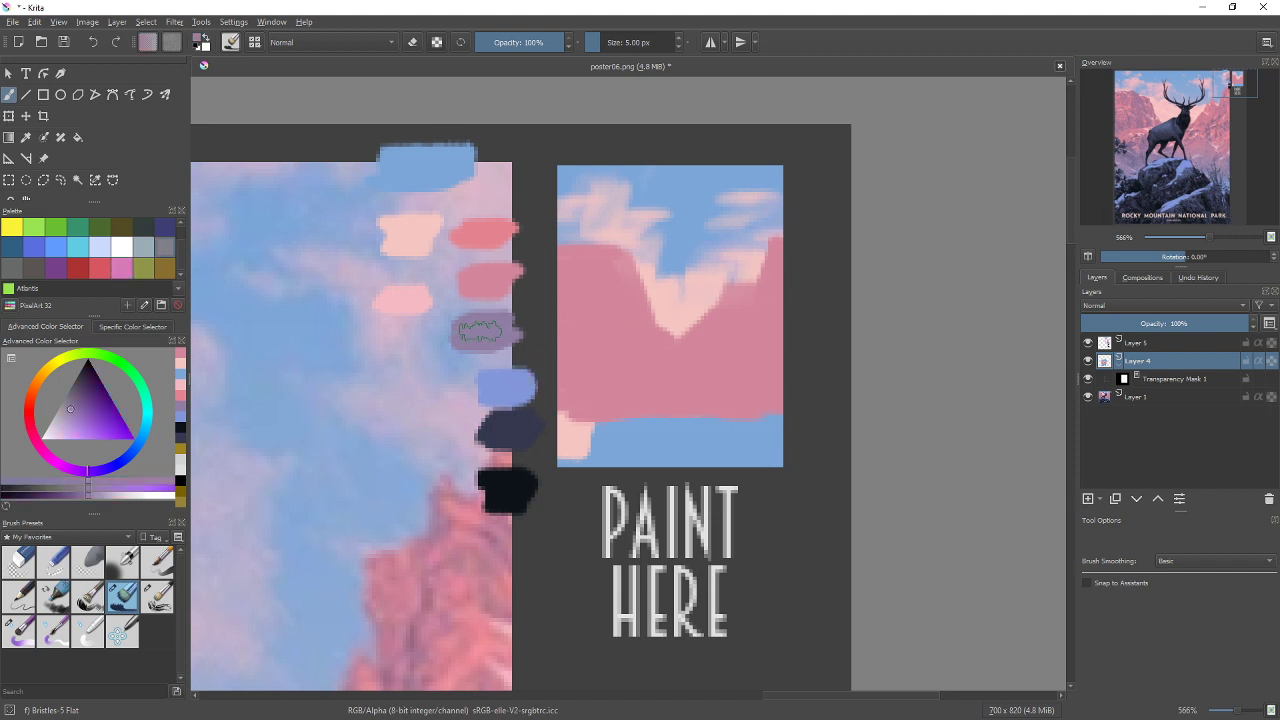
drag(613, 320, 614, 272)
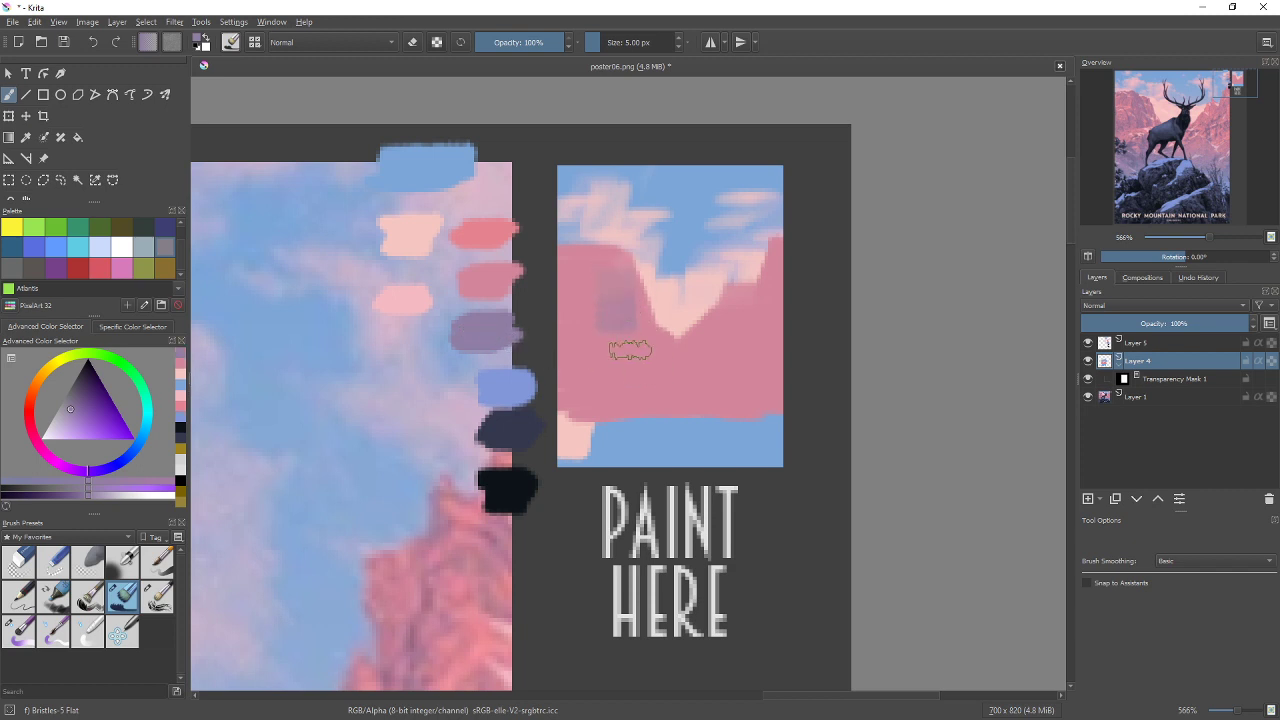
drag(627, 322, 562, 322)
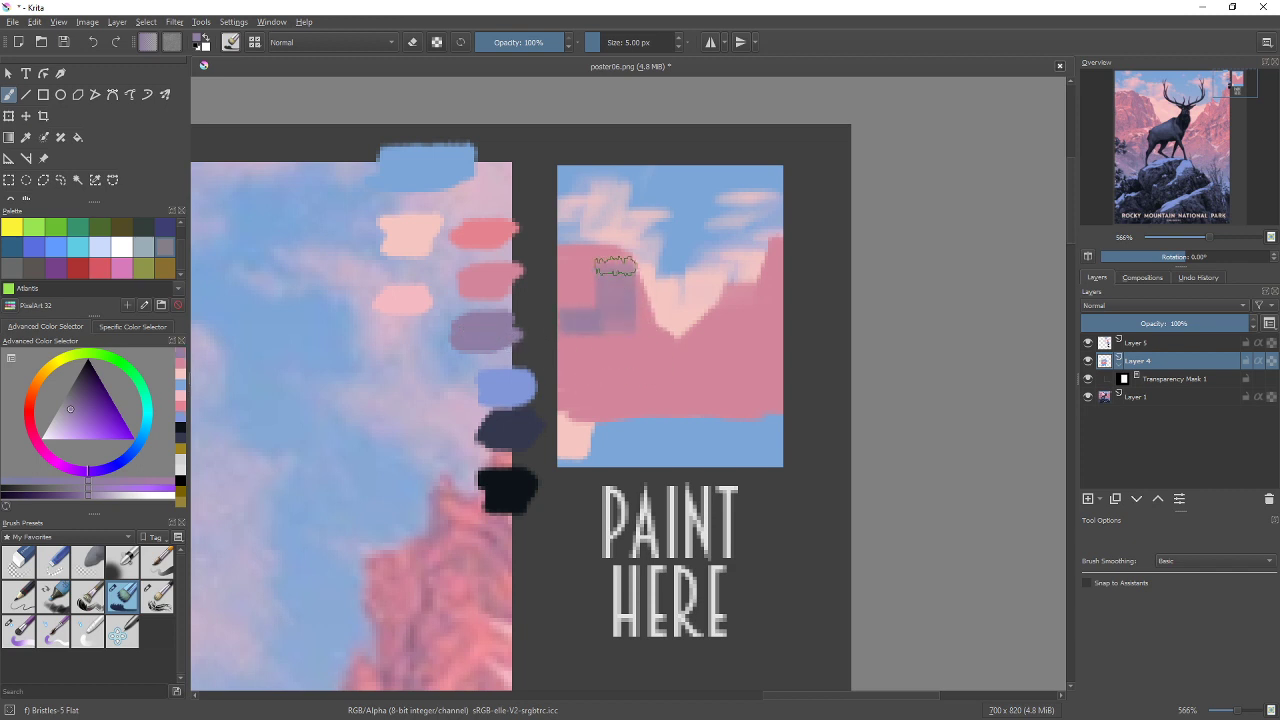
drag(615, 265, 598, 262)
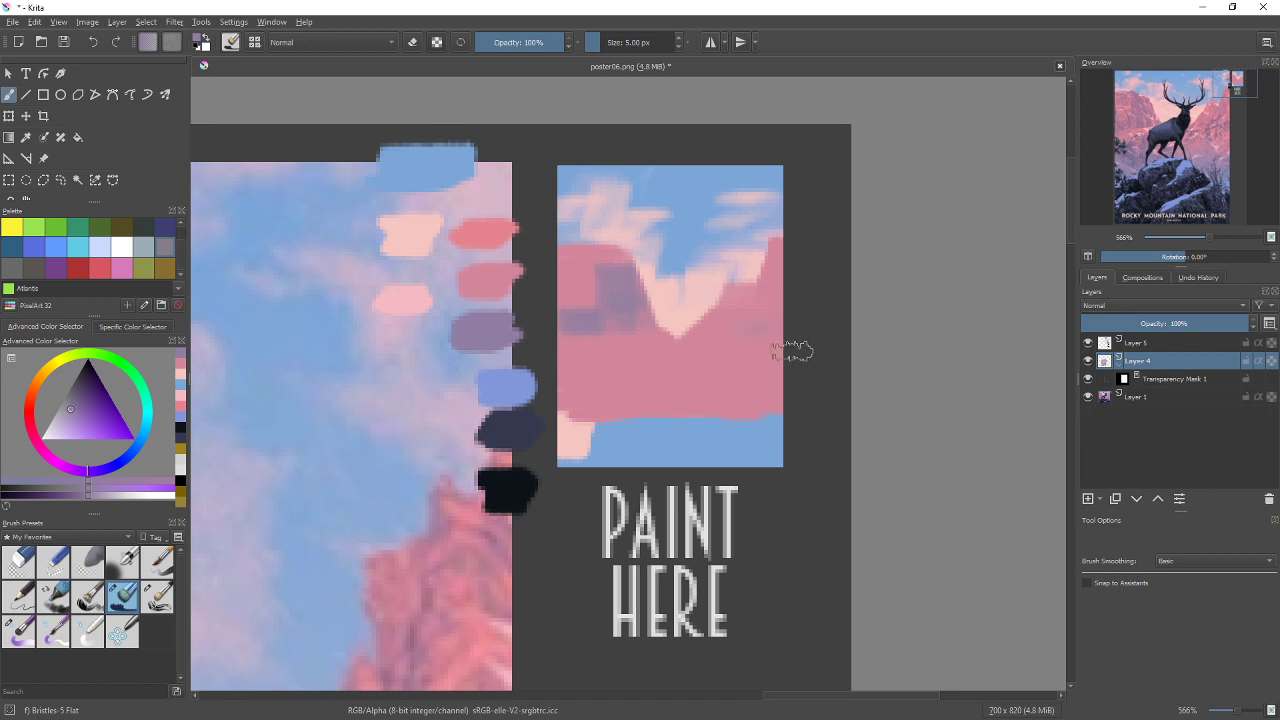
mouse_move(792, 351)
mouse_down()
mouse_move(760, 366)
mouse_move(733, 353)
mouse_move(670, 386)
mouse_move(735, 352)
mouse_move(722, 379)
mouse_move(775, 373)
mouse_move(684, 390)
mouse_move(662, 361)
mouse_move(609, 349)
mouse_move(559, 358)
mouse_move(589, 341)
mouse_move(610, 361)
mouse_move(601, 414)
mouse_move(656, 382)
mouse_move(812, 412)
mouse_up()
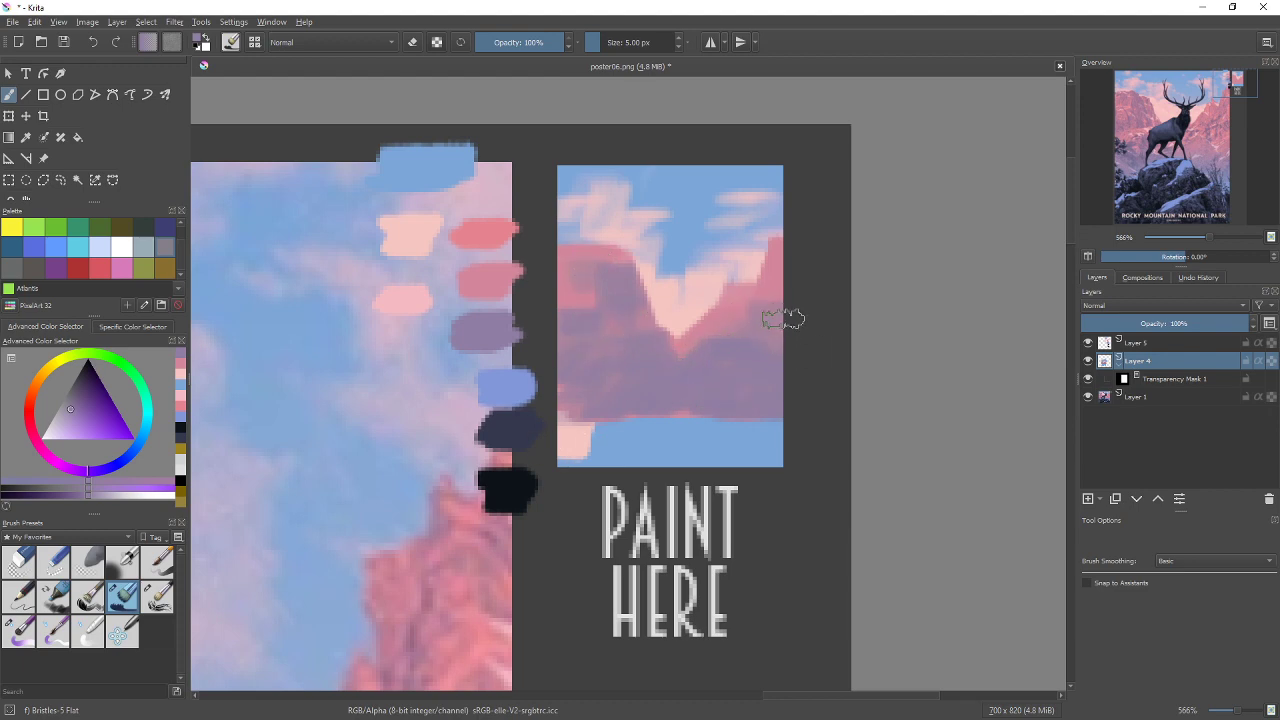
ctrl+click(500, 280)
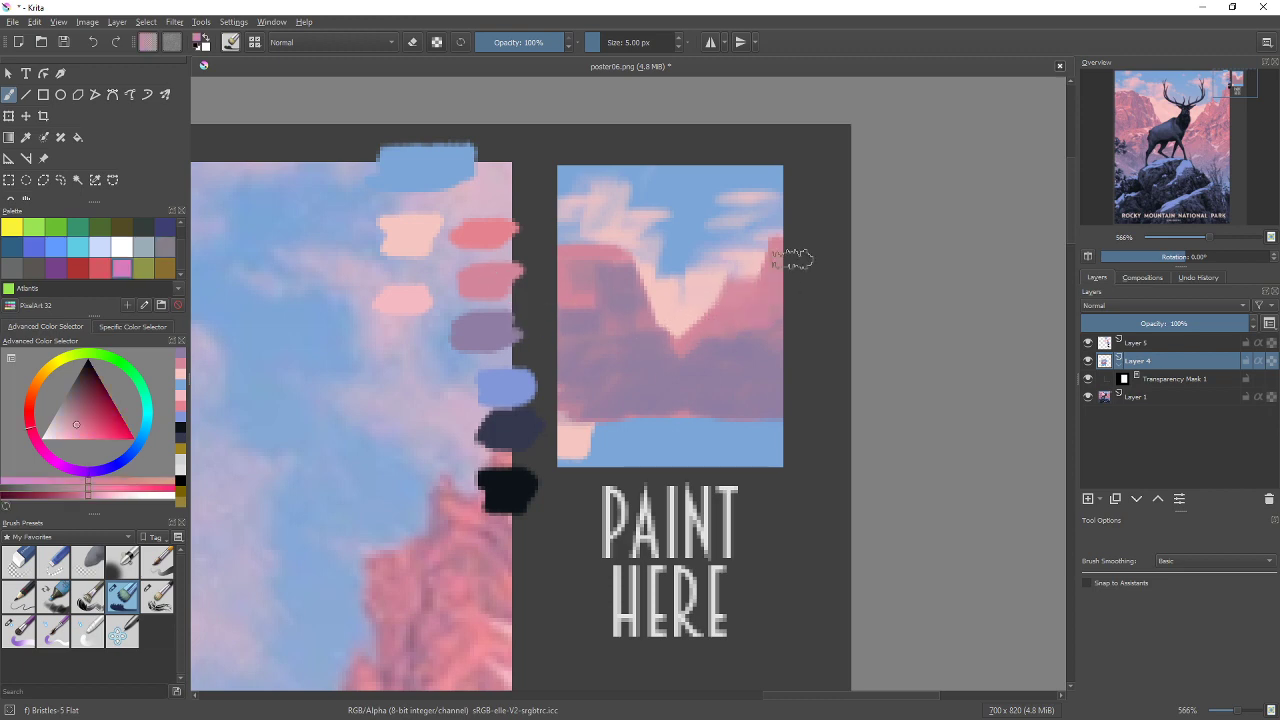
ctrl+click(785, 375)
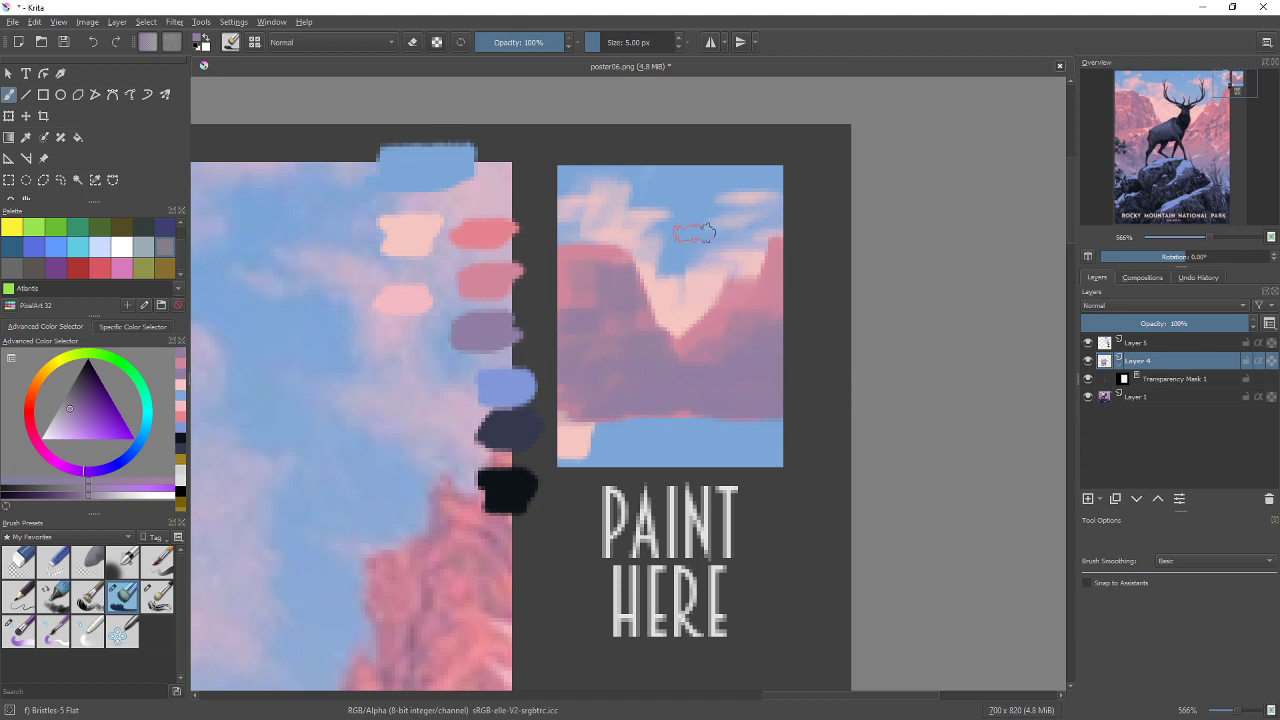
click(699, 444)
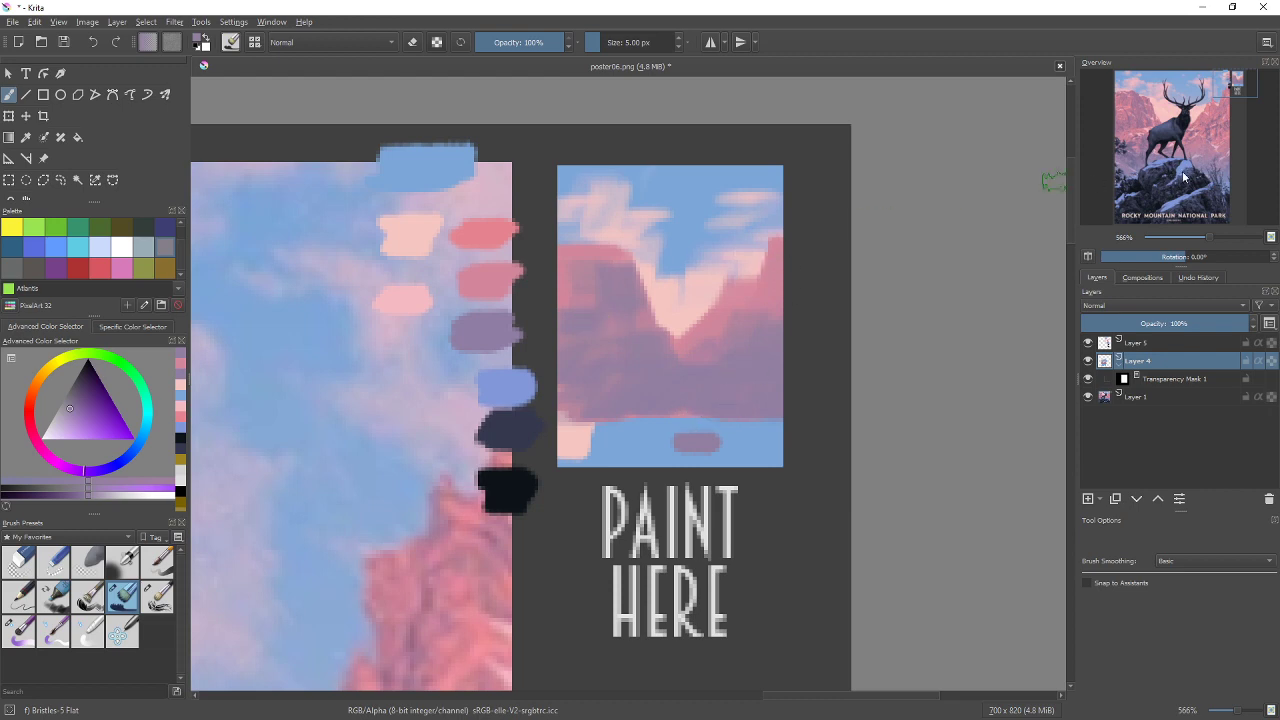
Paint a dark blue-grey rock mound across the bottom of the study and add short tree strokes along its left edge
ctrl+click(509, 427)
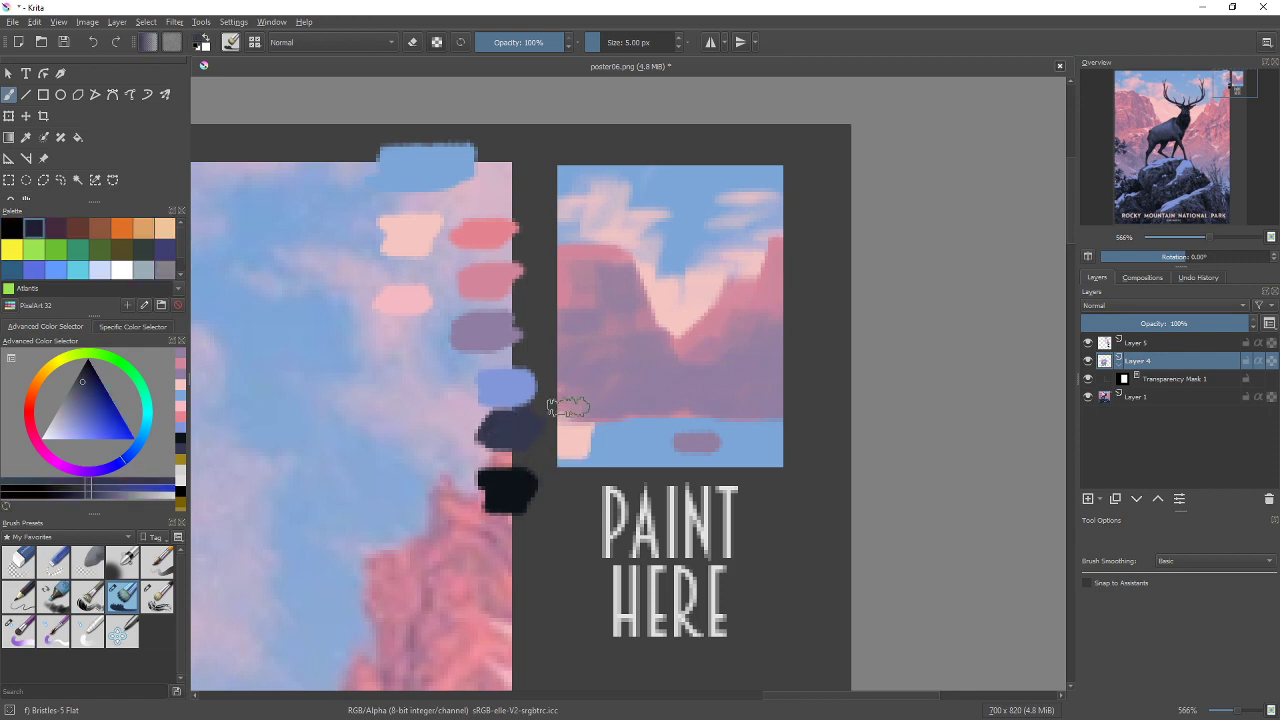
mouse_move(567, 404)
mouse_down()
mouse_move(615, 398)
mouse_move(657, 357)
mouse_move(636, 367)
mouse_move(707, 349)
mouse_move(712, 391)
mouse_move(767, 410)
mouse_move(711, 365)
mouse_move(723, 379)
mouse_move(685, 365)
mouse_move(613, 414)
mouse_move(570, 414)
mouse_move(665, 398)
mouse_move(658, 466)
mouse_move(750, 437)
mouse_move(776, 462)
mouse_move(767, 439)
mouse_move(748, 435)
mouse_move(642, 453)
mouse_move(572, 416)
mouse_move(561, 426)
mouse_move(645, 351)
mouse_move(694, 344)
mouse_move(718, 353)
mouse_move(737, 404)
mouse_up()
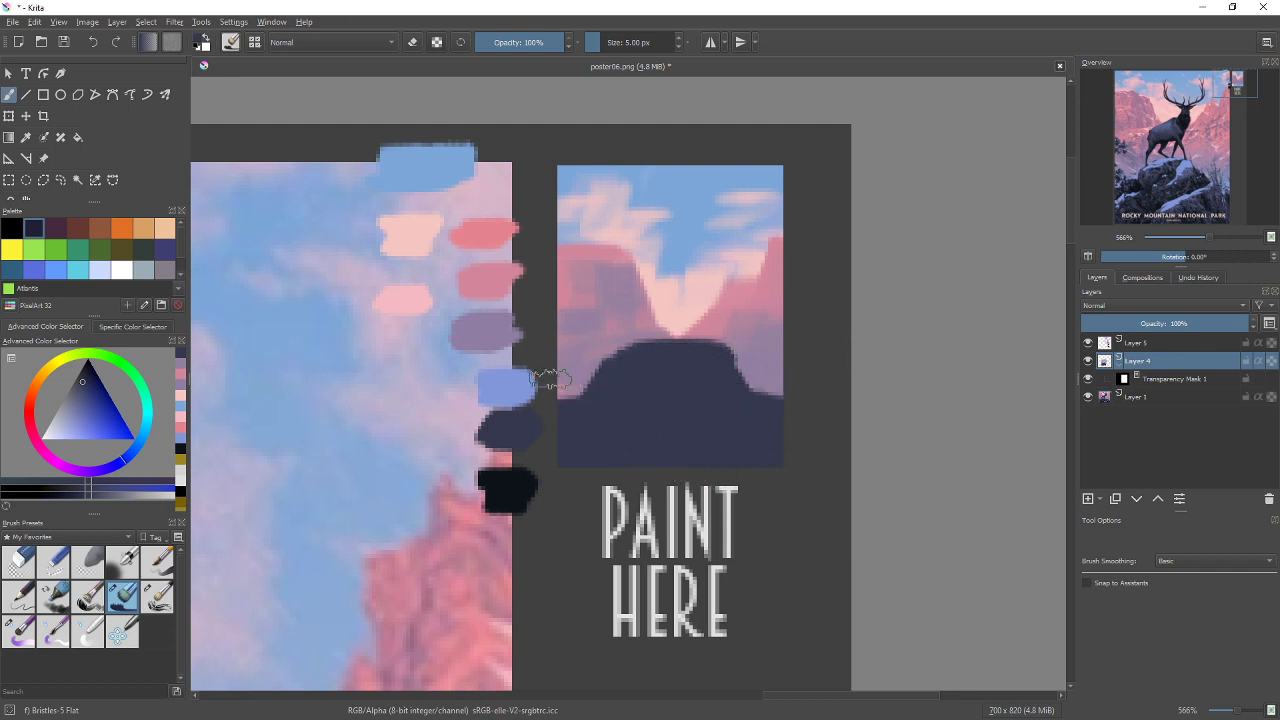
mouse_move(557, 378)
mouse_down()
mouse_move(559, 346)
mouse_move(599, 314)
mouse_move(563, 298)
mouse_up()
mouse_move(548, 336)
mouse_down()
mouse_move(554, 409)
mouse_move(564, 313)
mouse_up()
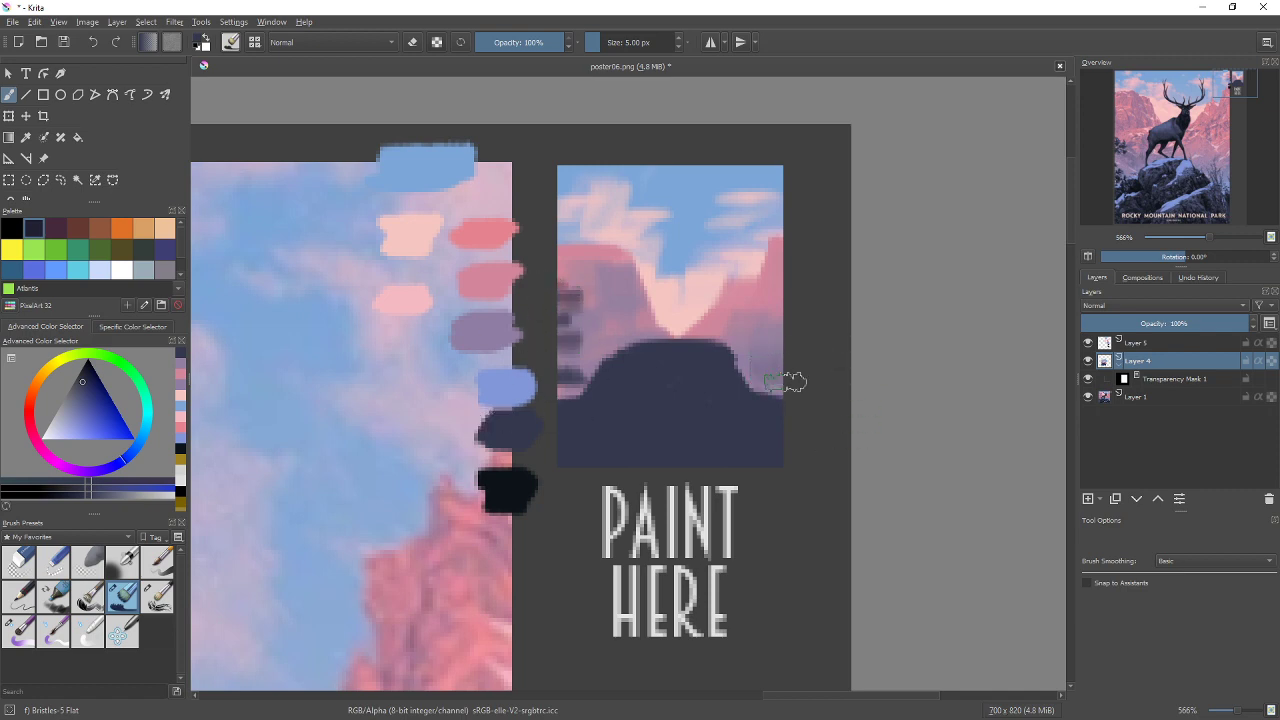
Paint the elk's dark blue-grey silhouette on the rock, reducing the brush to 2 px for its legs, head and antlers
drag(648, 308, 700, 274)
mouse_move(713, 277)
mouse_down()
mouse_move(708, 238)
mouse_move(715, 266)
mouse_move(726, 270)
mouse_up()
key(bracketleft)
key(bracketleft)
key(bracketleft)
mouse_move(648, 299)
mouse_down()
mouse_move(657, 350)
mouse_move(701, 300)
mouse_move(679, 296)
mouse_move(663, 322)
mouse_move(689, 342)
mouse_move(693, 295)
mouse_move(707, 332)
mouse_move(734, 280)
mouse_up()
mouse_move(707, 237)
mouse_down()
mouse_move(677, 311)
mouse_move(695, 215)
mouse_move(671, 197)
mouse_move(700, 233)
mouse_move(745, 198)
mouse_up()
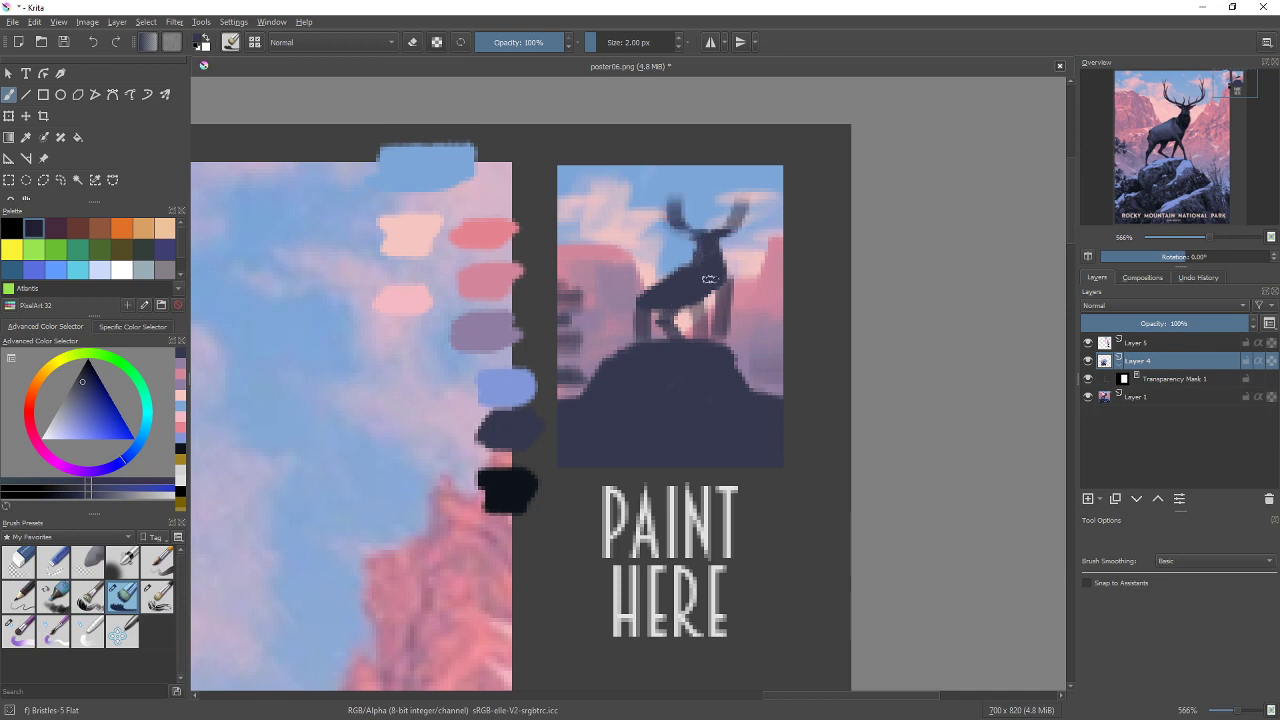
Paint light blue snow patches and streaks over the rock using the snow swatch and a 4 px brush
key(bracketright)
ctrl+click(503, 384)
mouse_move(632, 368)
mouse_down()
mouse_move(665, 342)
mouse_move(729, 341)
mouse_move(695, 355)
mouse_move(733, 357)
mouse_move(724, 351)
mouse_move(633, 459)
mouse_move(761, 426)
mouse_move(766, 401)
mouse_move(700, 444)
mouse_move(732, 426)
mouse_move(636, 458)
mouse_up()
drag(608, 416, 581, 429)
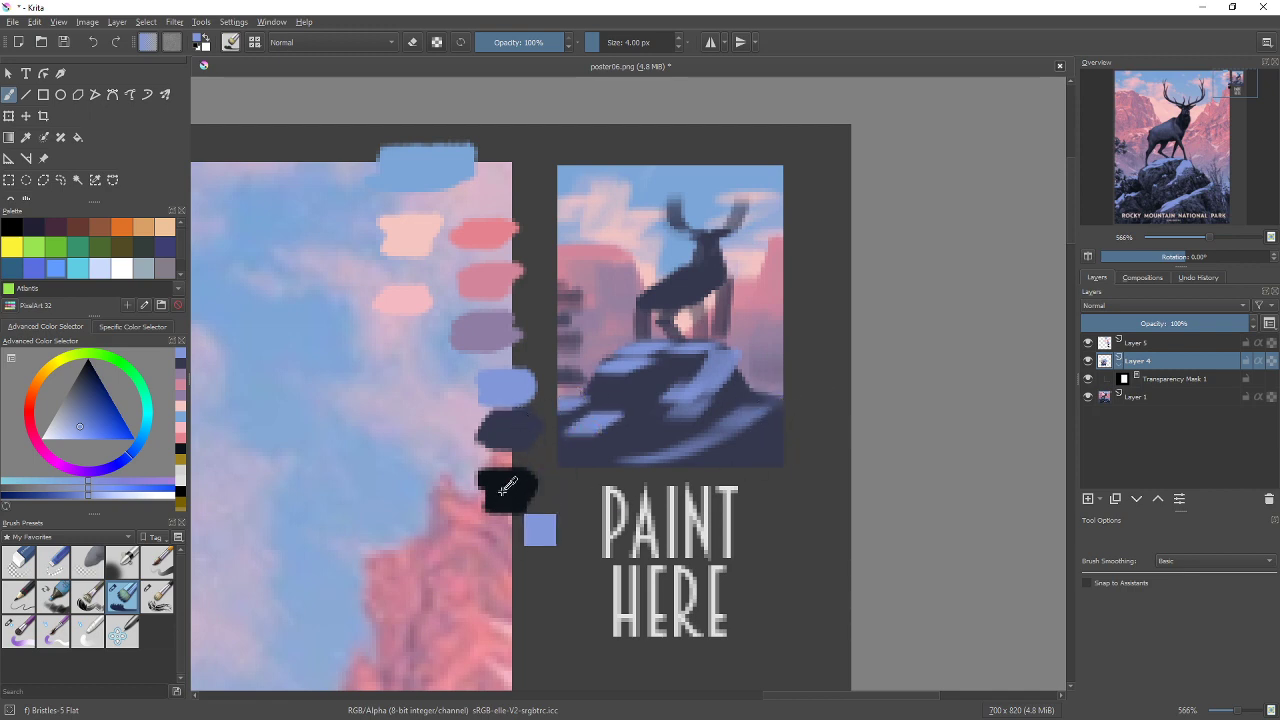
Sample the near-black swatch and add deep shadows between the snow patches on the rock
ctrl+click(505, 495)
mouse_move(590, 463)
mouse_down()
mouse_move(643, 434)
mouse_move(705, 440)
mouse_up()
drag(594, 392, 608, 398)
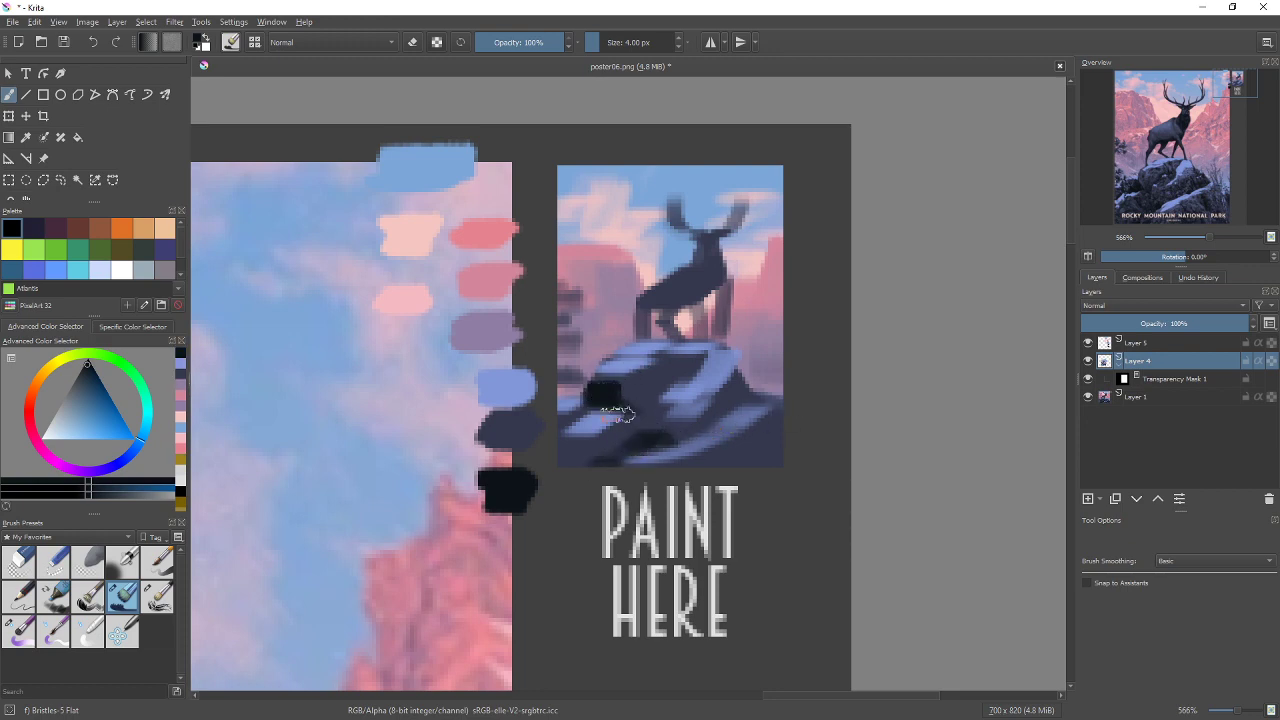
drag(671, 366, 634, 400)
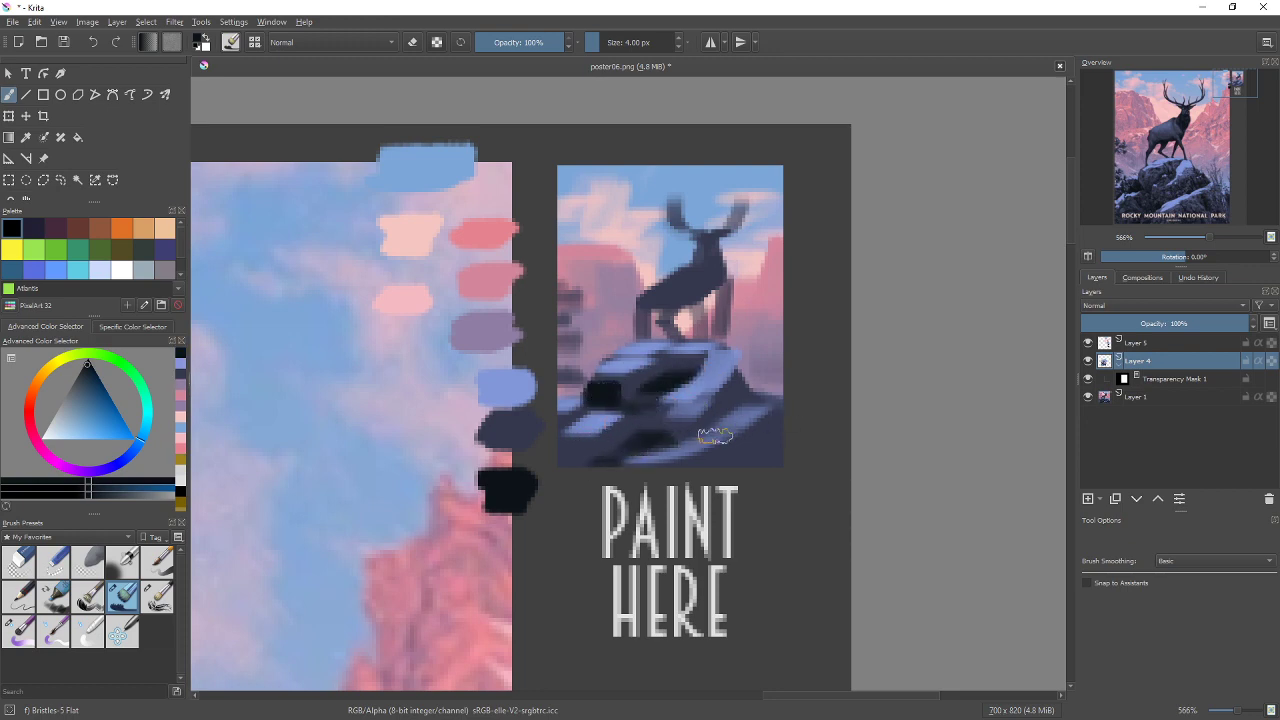
Shade the elk's neck, body and hind leg in near-black with a 3 px brush and extend the dark shadows on the lower rock
drag(704, 277, 709, 273)
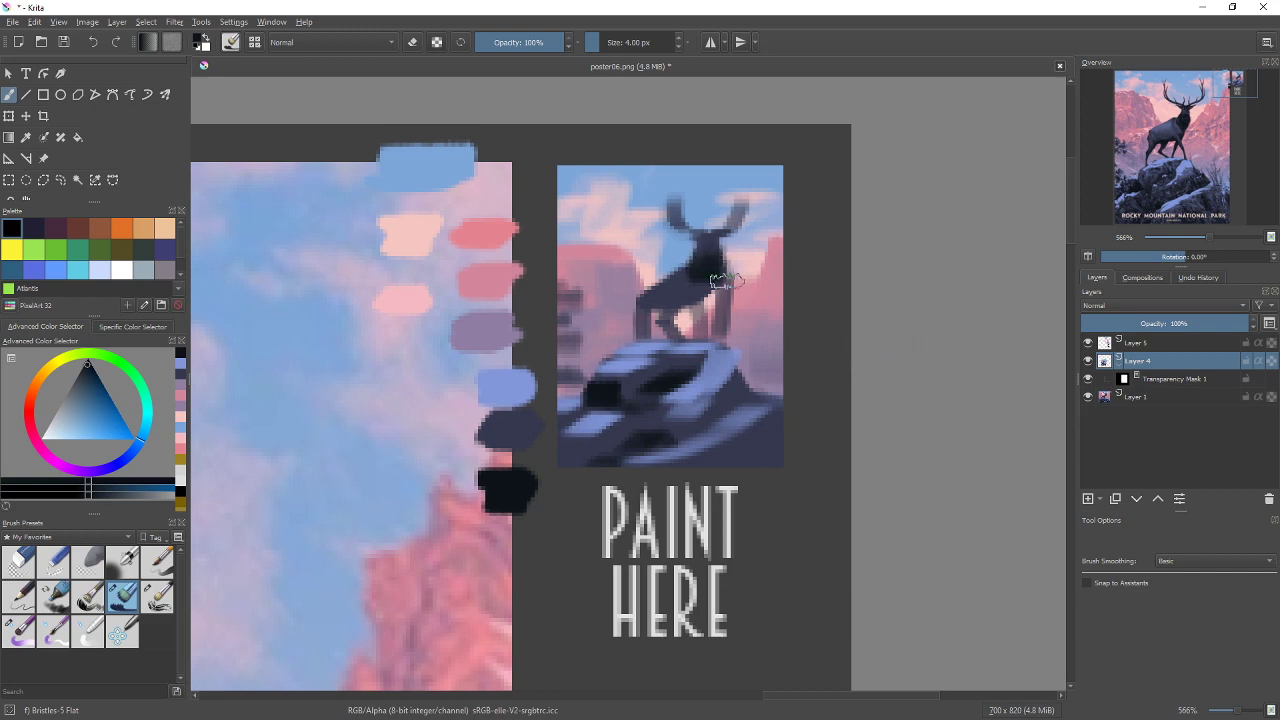
key(bracketleft)
key(bracketleft)
key(bracketleft)
key(bracketright)
key(bracketright)
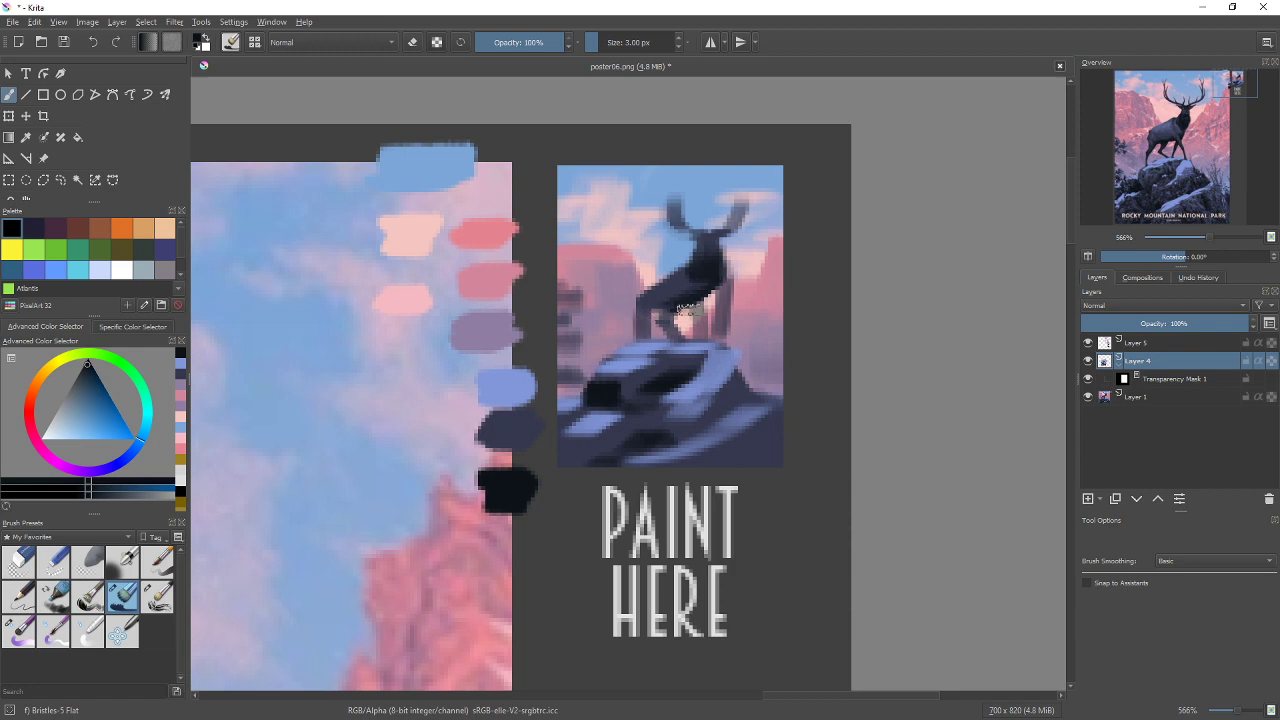
drag(674, 307, 669, 322)
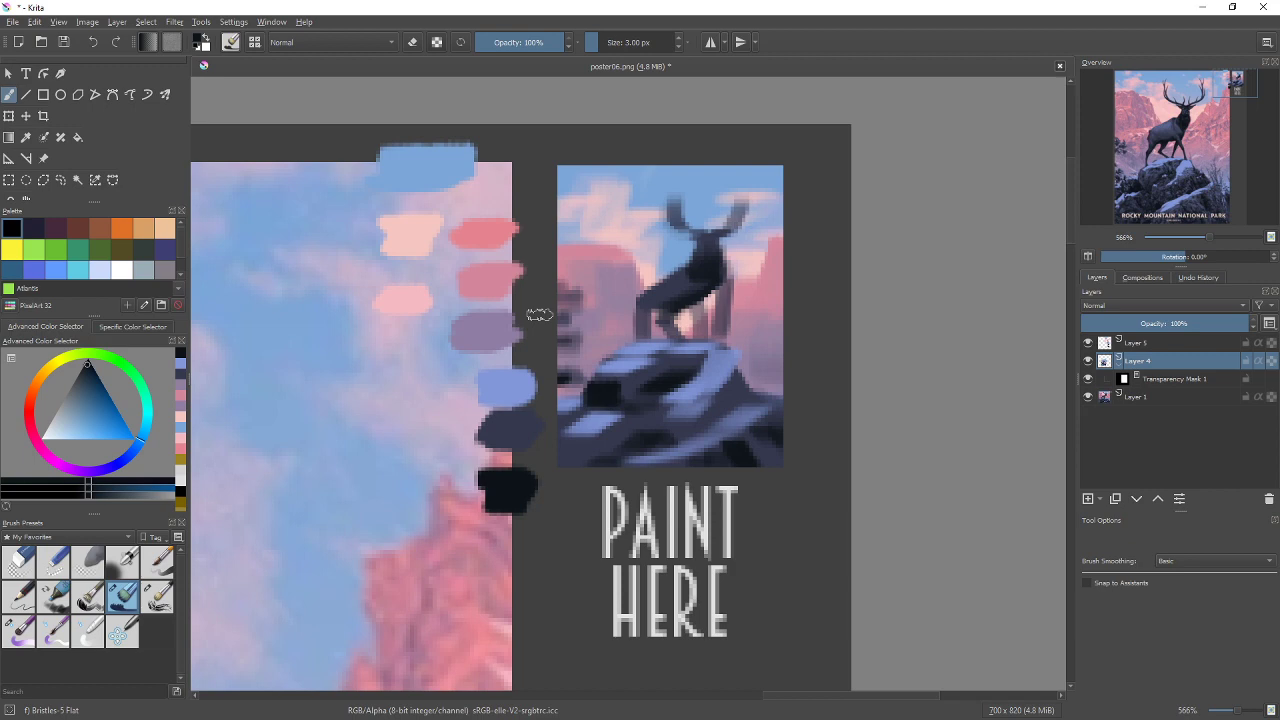
Hide the Layer 5 colour swatches and sample a light pink from the snow on the poster's mountains
scroll(539, 314, down, 1)
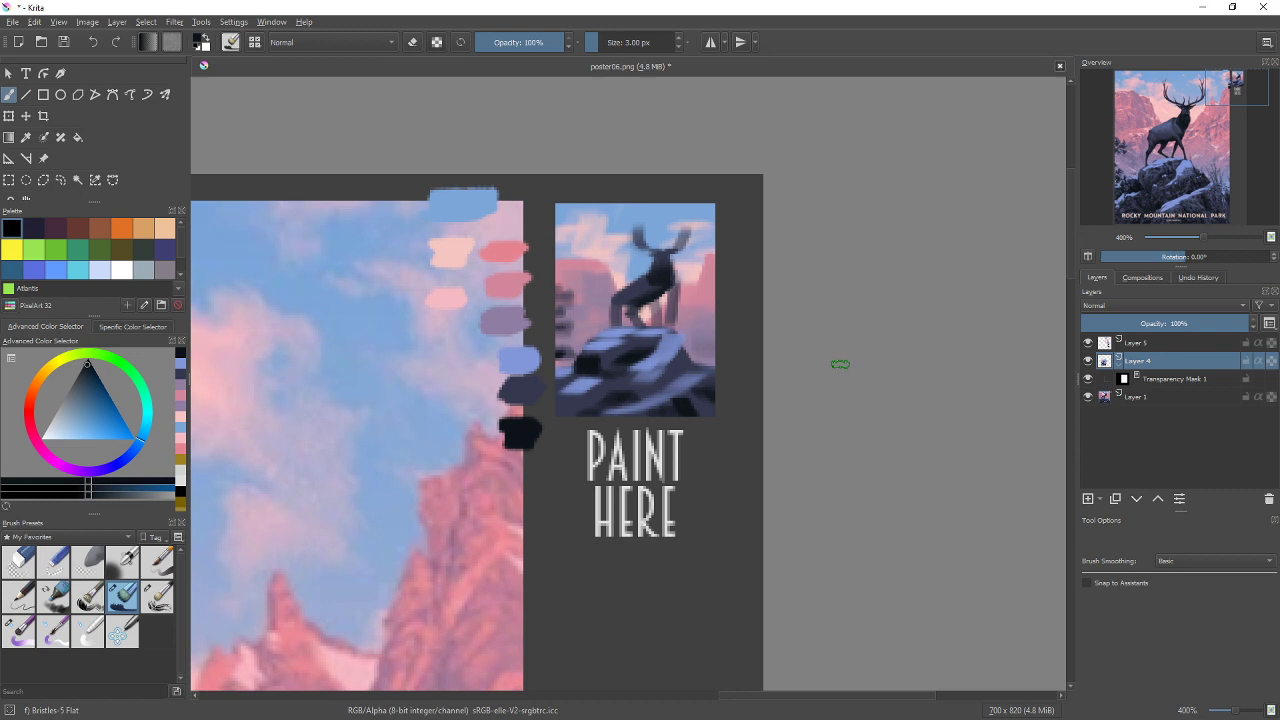
click(1088, 343)
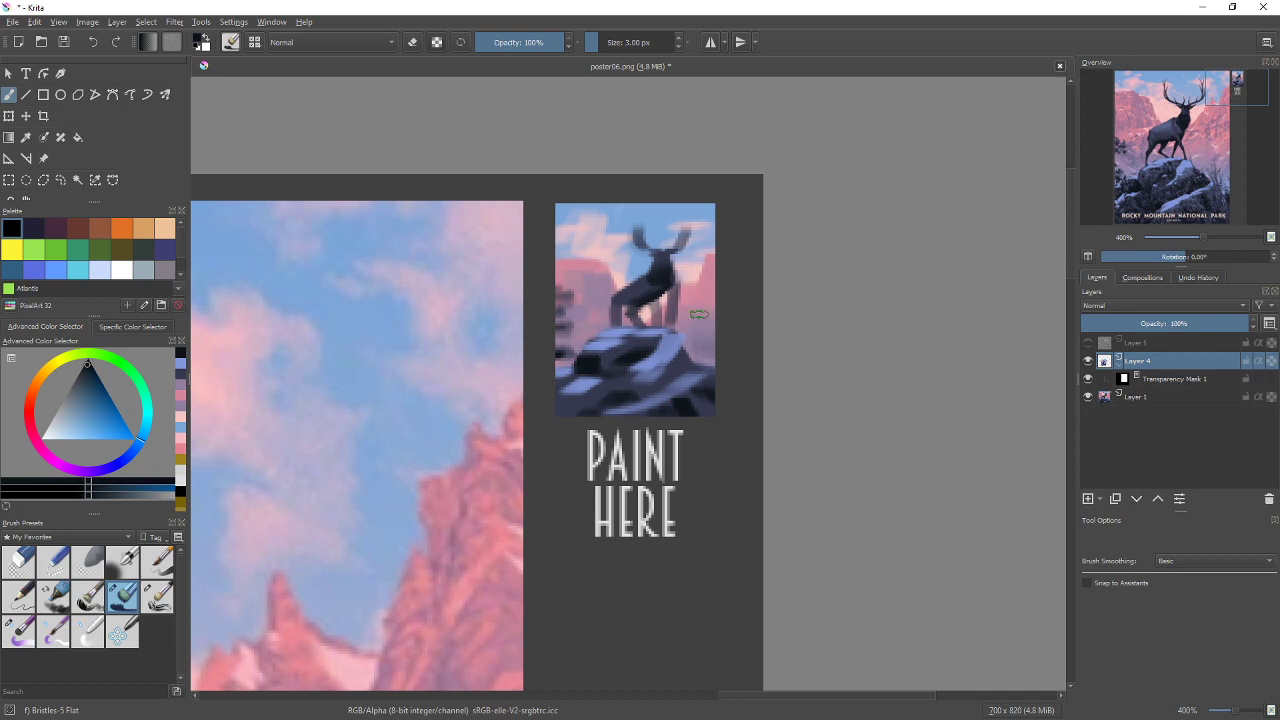
scroll(397, 464, down, 2)
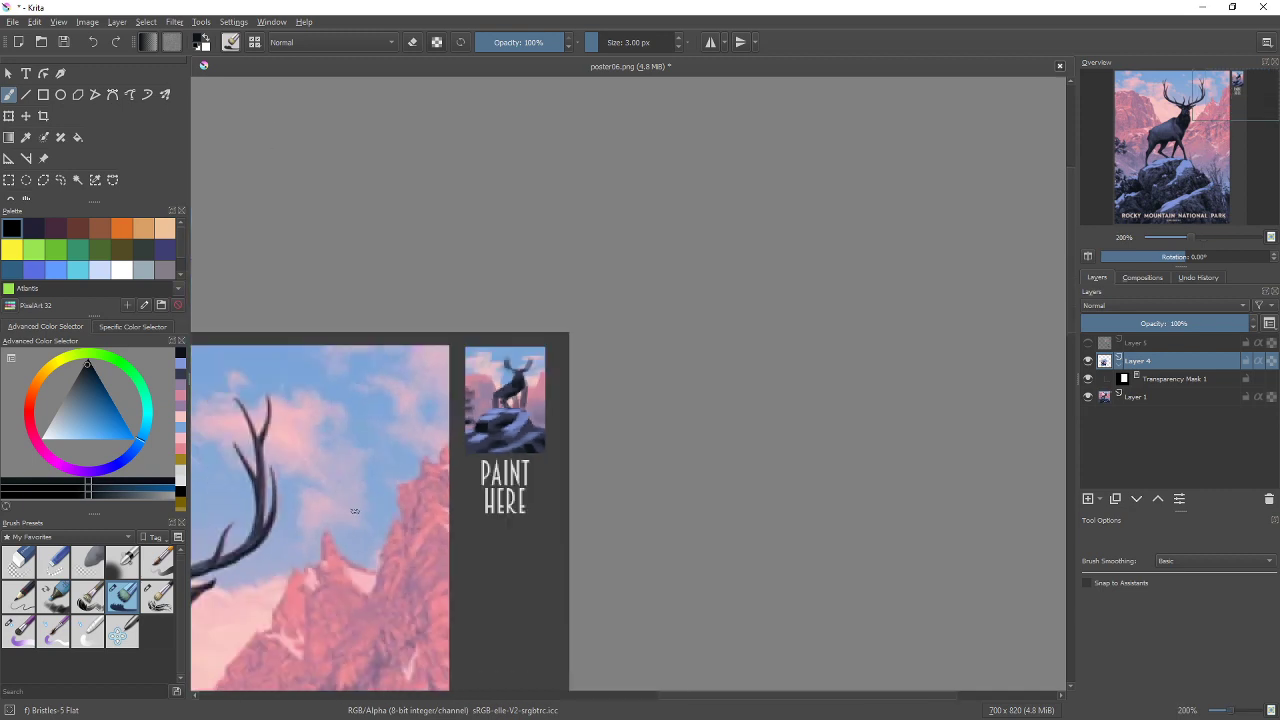
drag(355, 512, 698, 218)
scroll(698, 218, down, 2)
scroll(410, 385, up, 1)
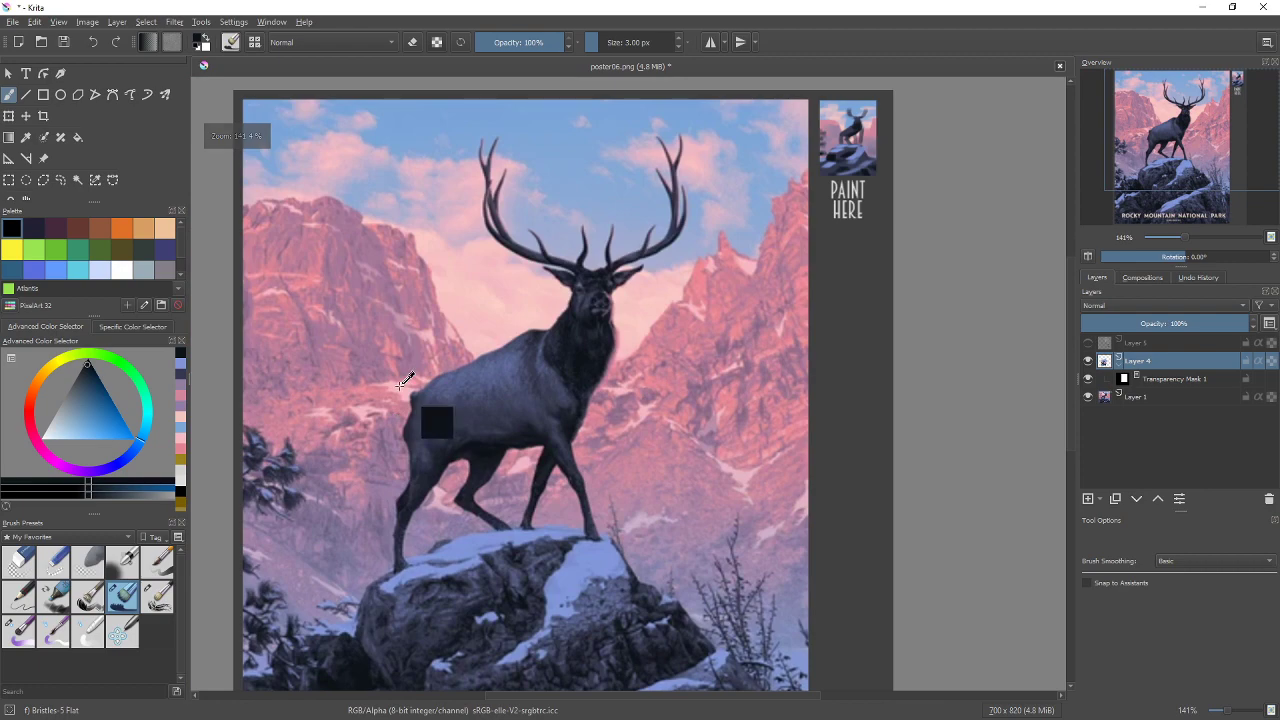
ctrl+click(400, 378)
scroll(845, 178, up, 3)
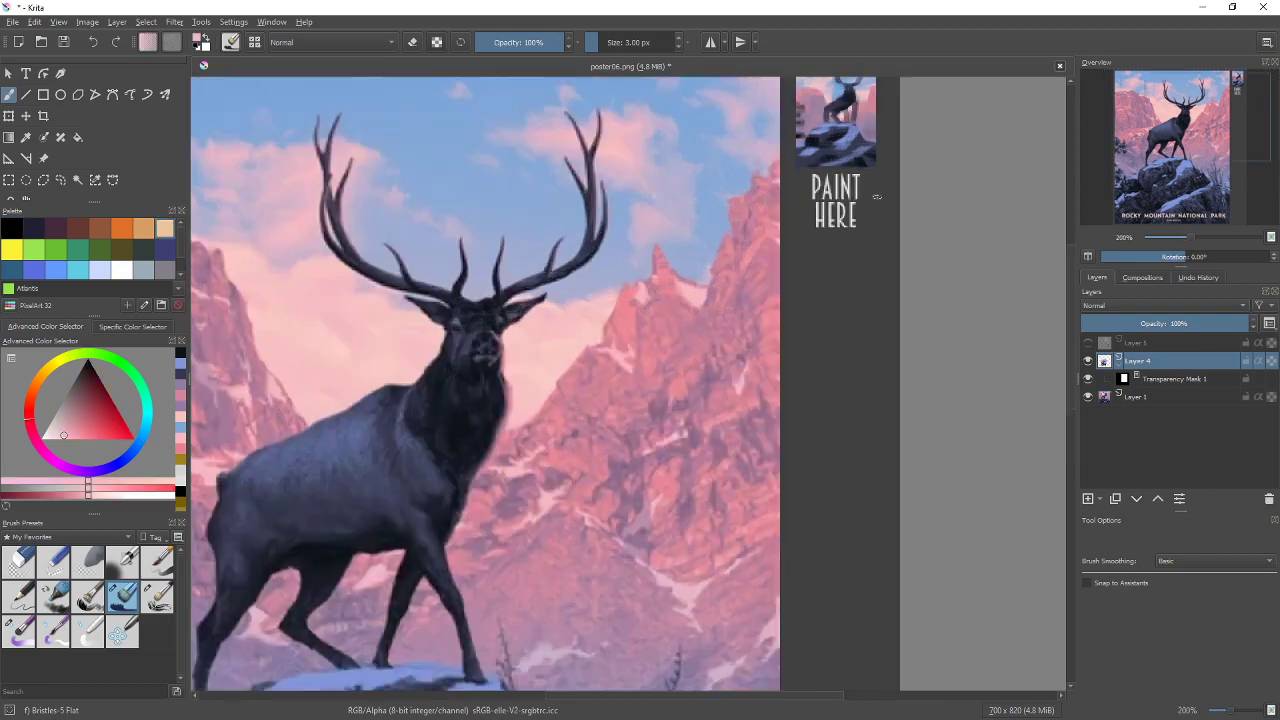
Add a new layer above Layer 4 and paint light pink horizontal snow streaks over the study's mountains on both sides of the elk
mouse_move(845, 178)
mouse_down()
mouse_move(740, 306)
mouse_move(716, 302)
mouse_up()
scroll(747, 293, up, 1)
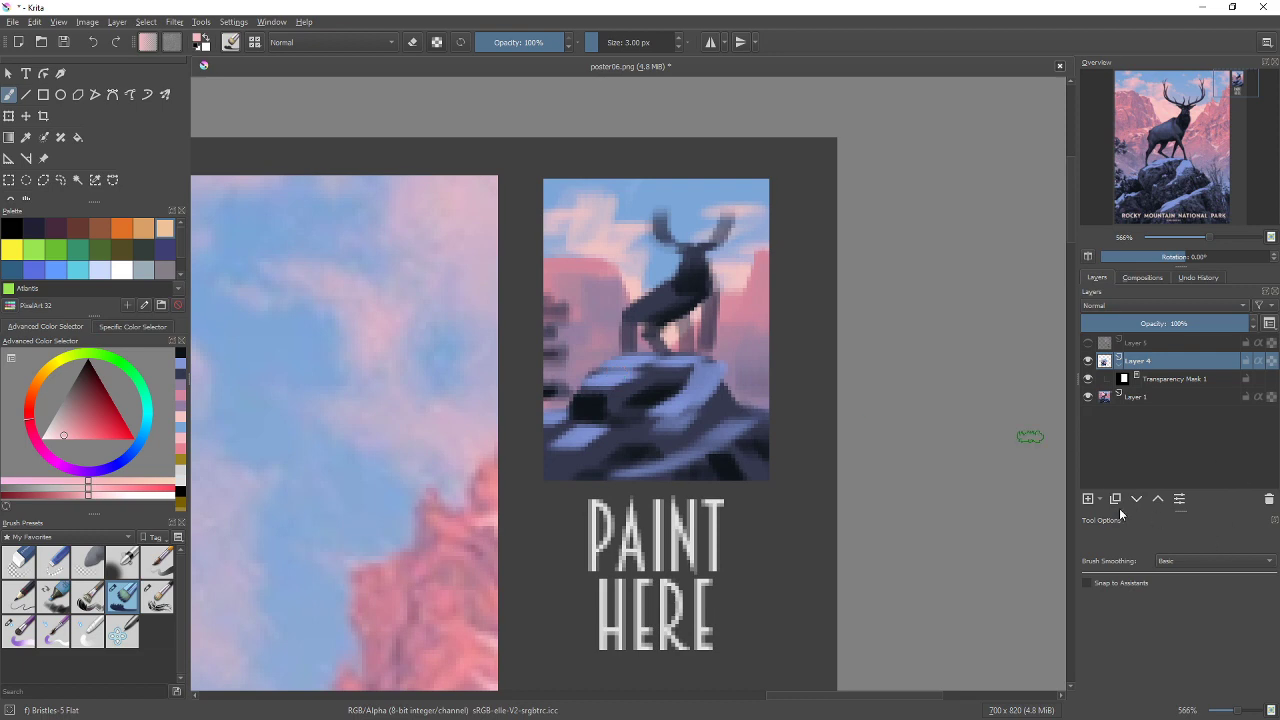
click(1087, 499)
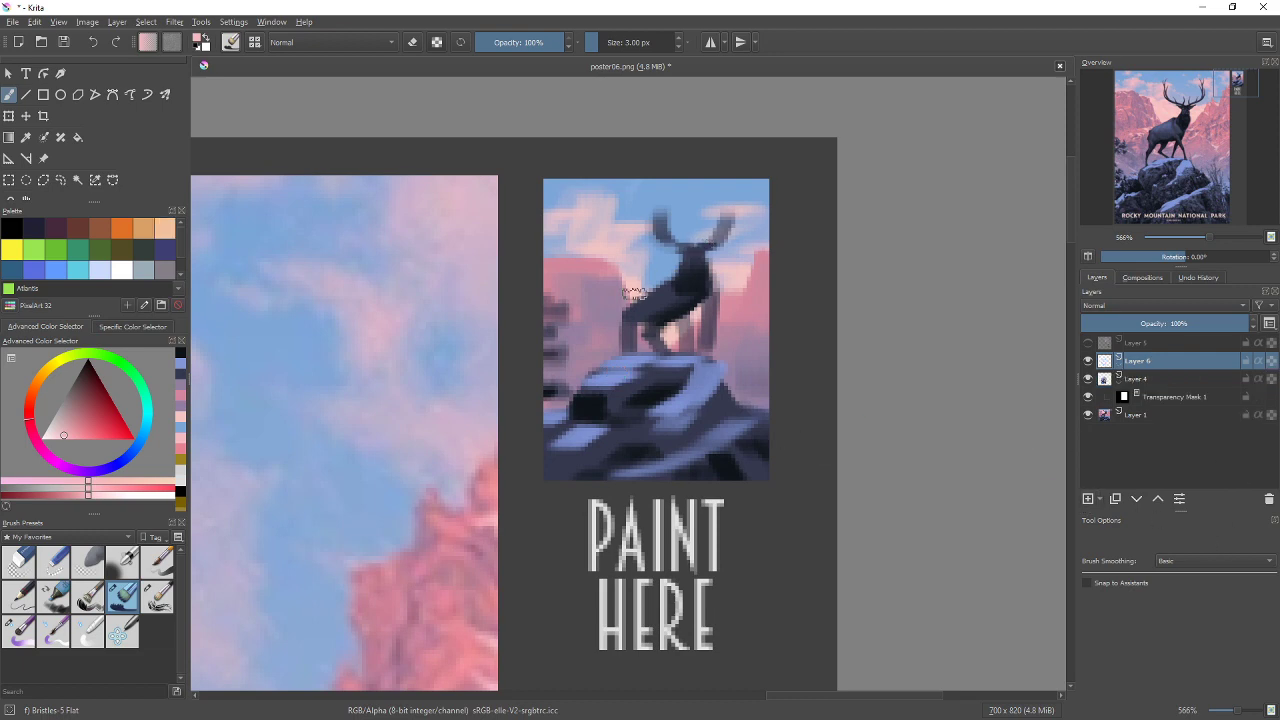
drag(594, 328, 618, 327)
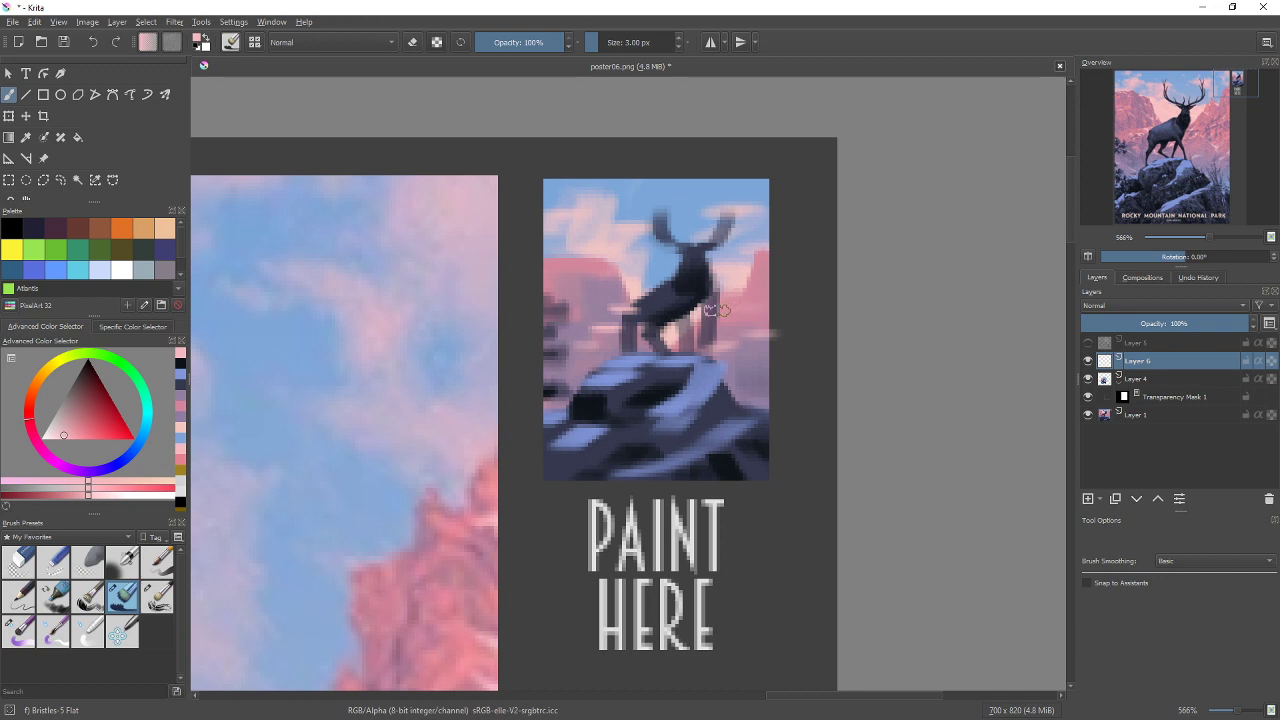
drag(718, 311, 727, 312)
drag(759, 285, 771, 282)
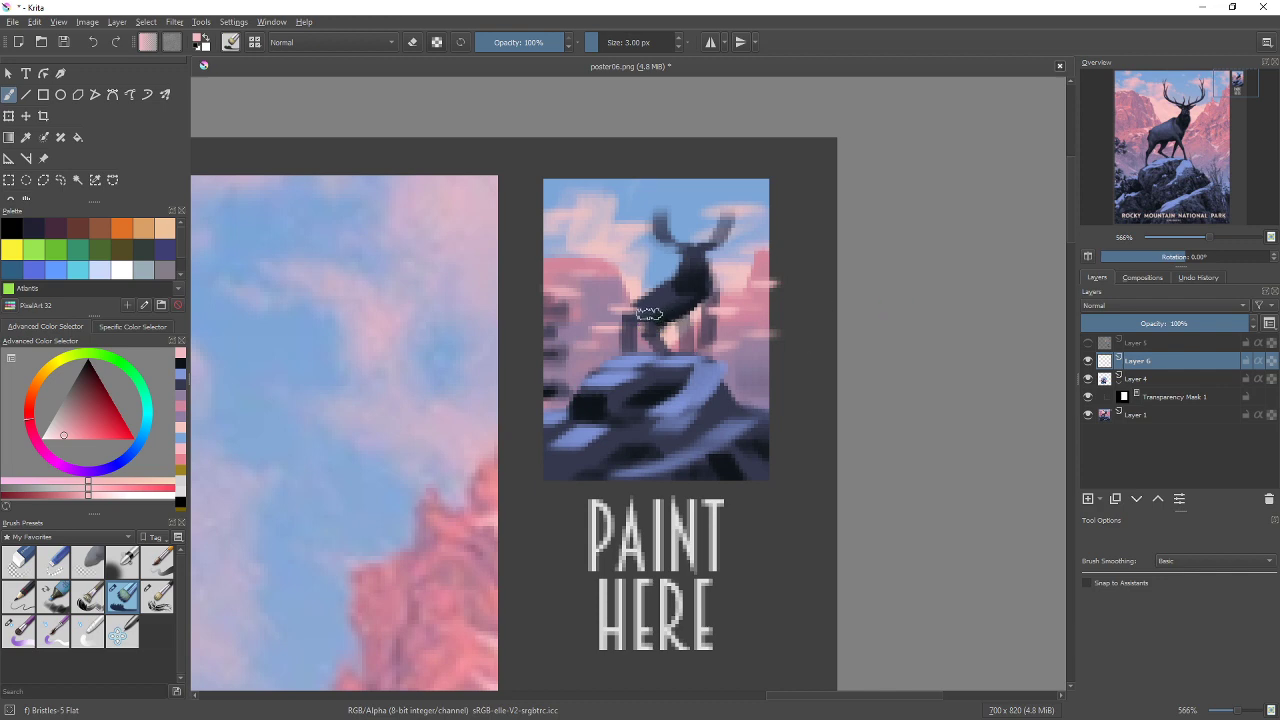
Erase the pink streaks that overlap the elk or spill outside the study, and merge the layer down into Layer 4
key(e)
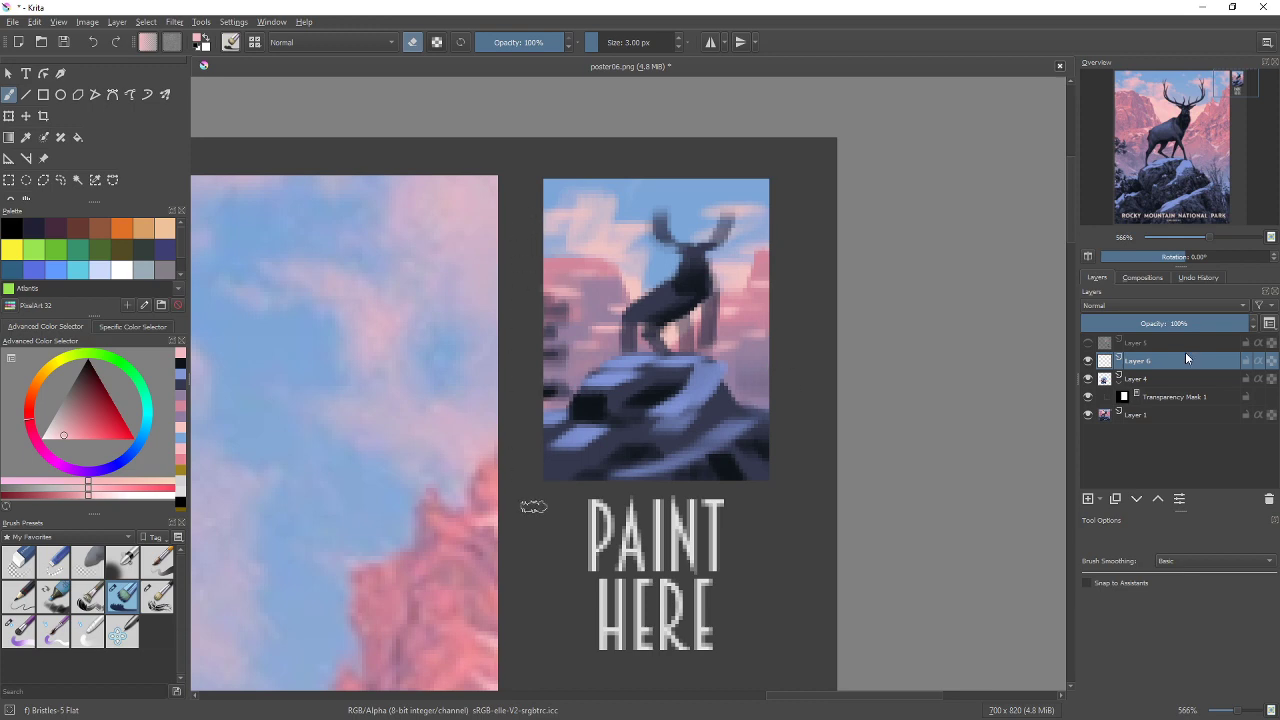
key(ctrl+e)
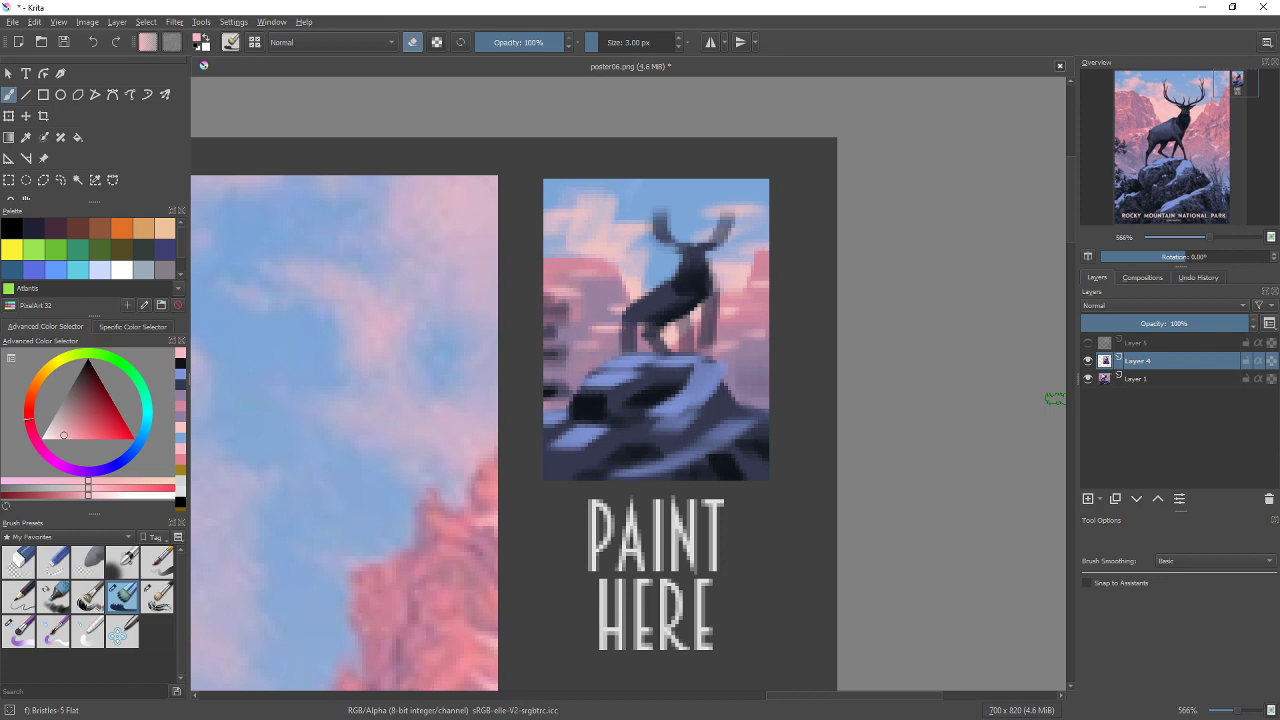
Compare the small colour study with the full poster at several zoom levels
scroll(560, 326, down, 3)
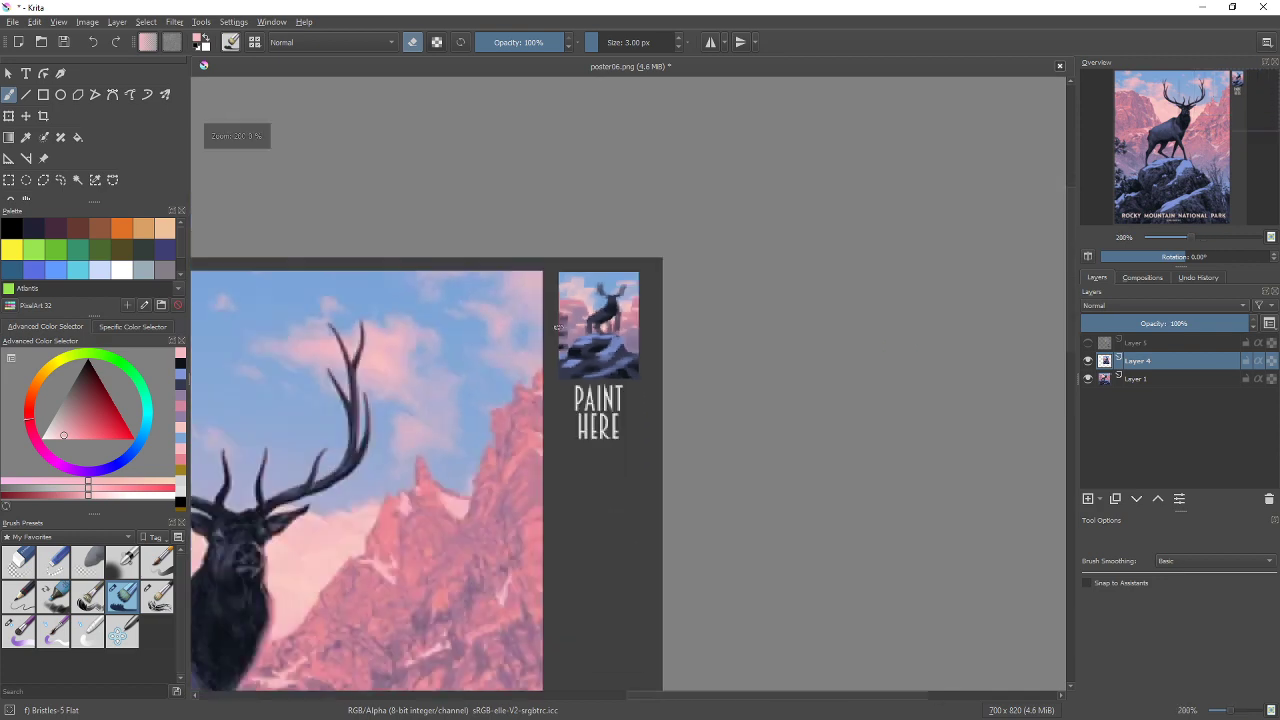
scroll(488, 350, down, 2)
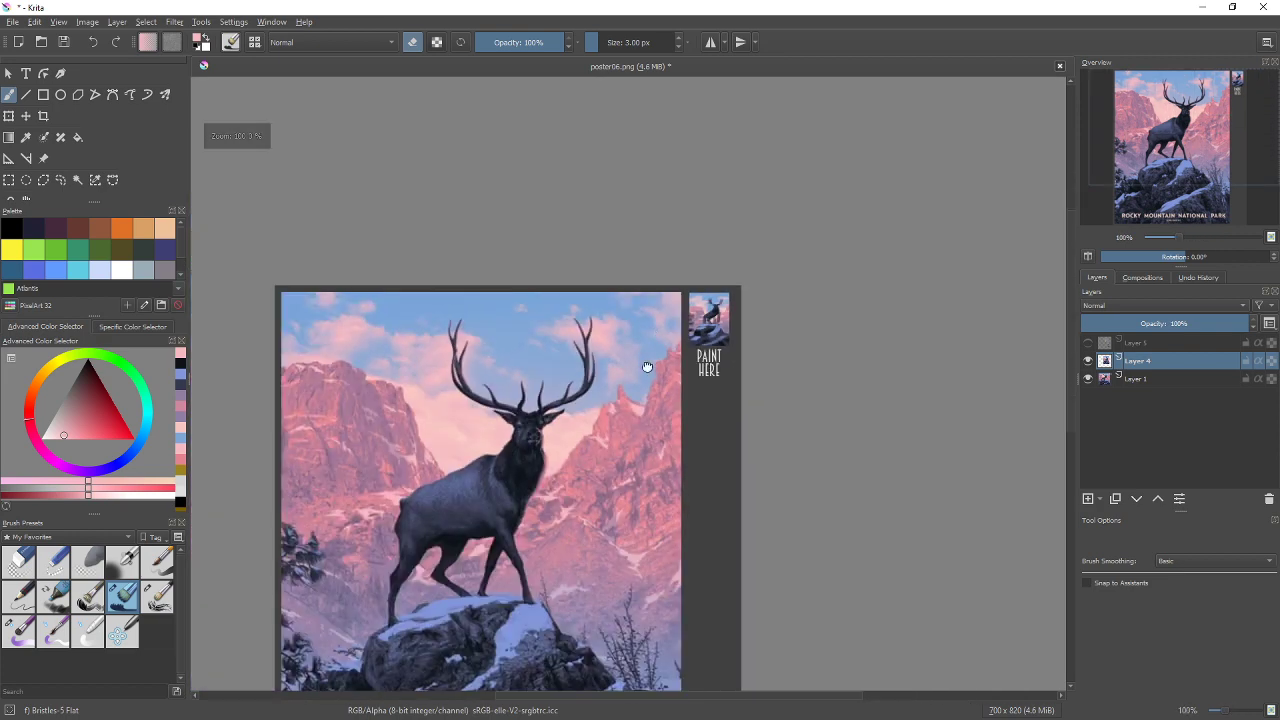
scroll(656, 310, down, 1)
scroll(652, 300, up, 2)
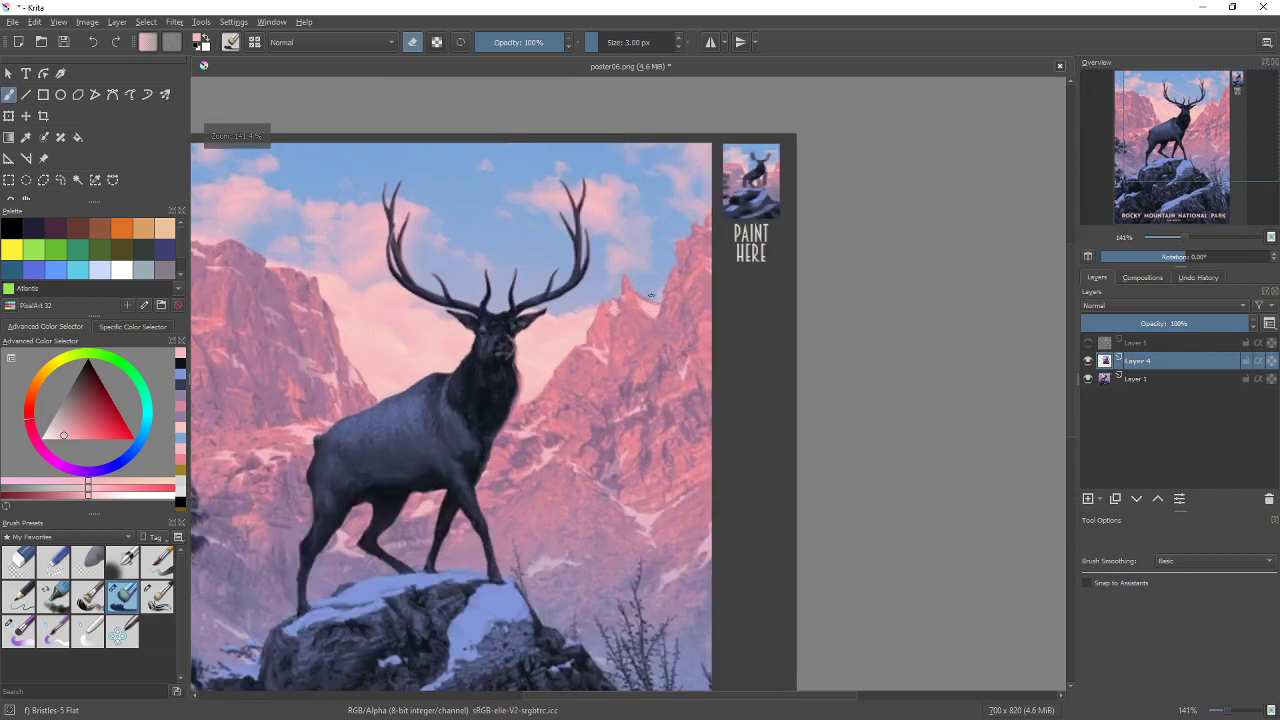
scroll(651, 296, down, 1)
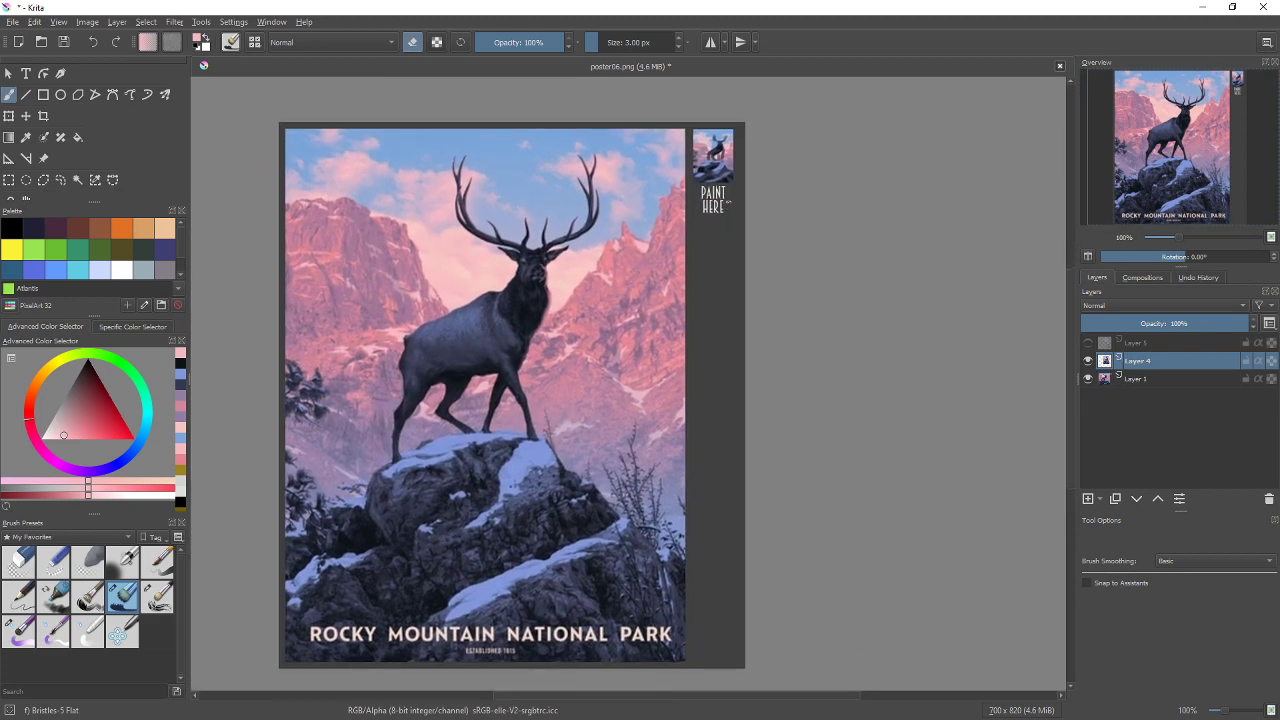
scroll(730, 194, up, 3)
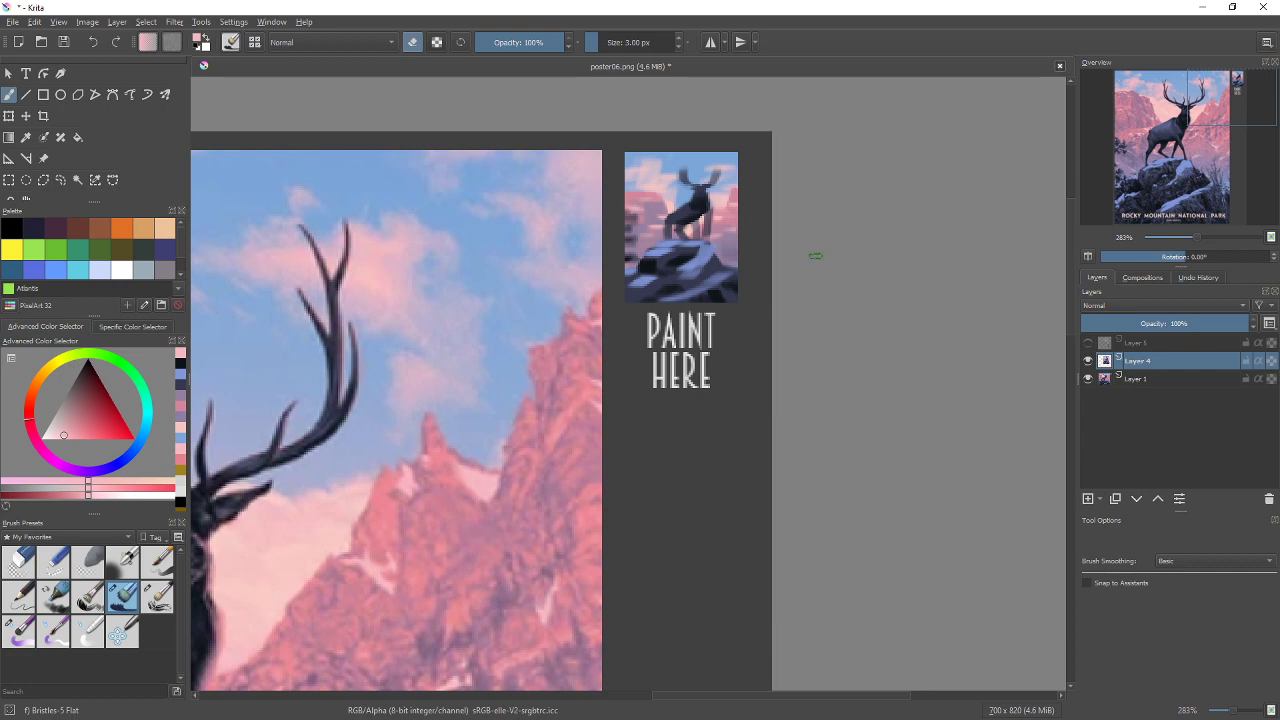
scroll(816, 256, down, 2)
scroll(837, 217, down, 4)
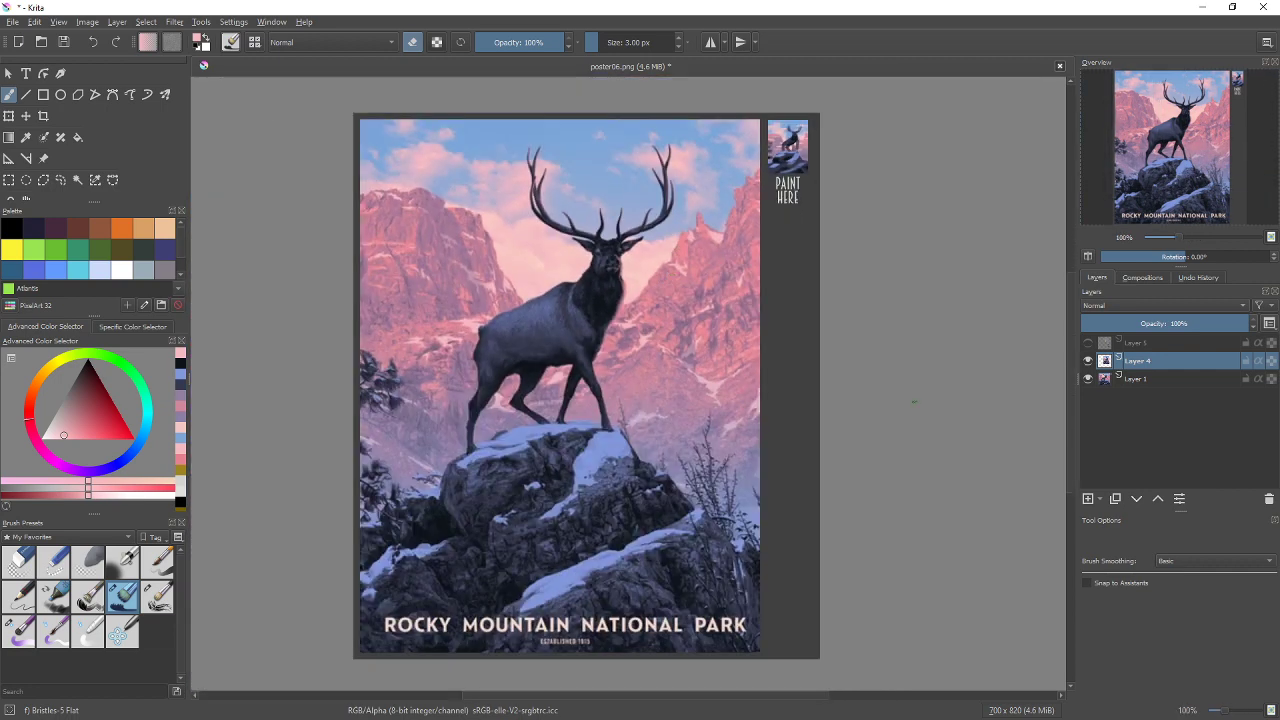
Add a new layer and trace the poster's mountain ridgeline with a dark red line dipping behind the elk
click(1089, 502)
drag(103, 420, 124, 404)
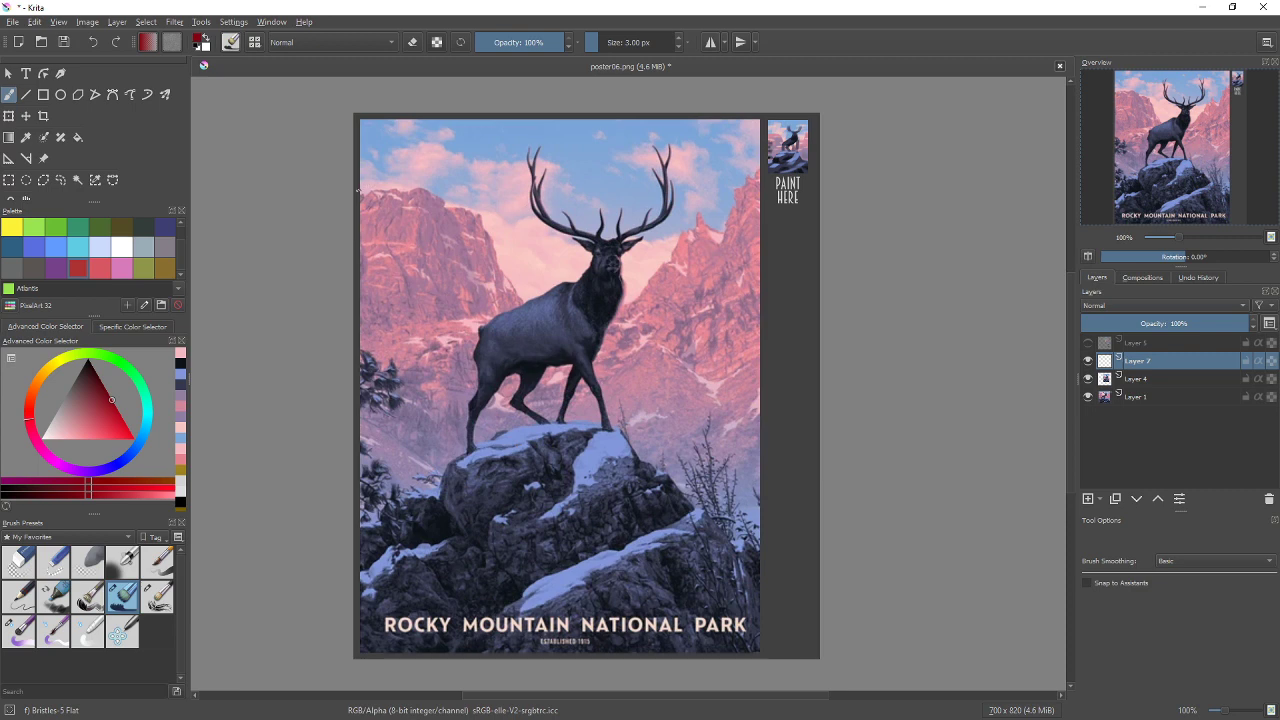
drag(358, 190, 438, 187)
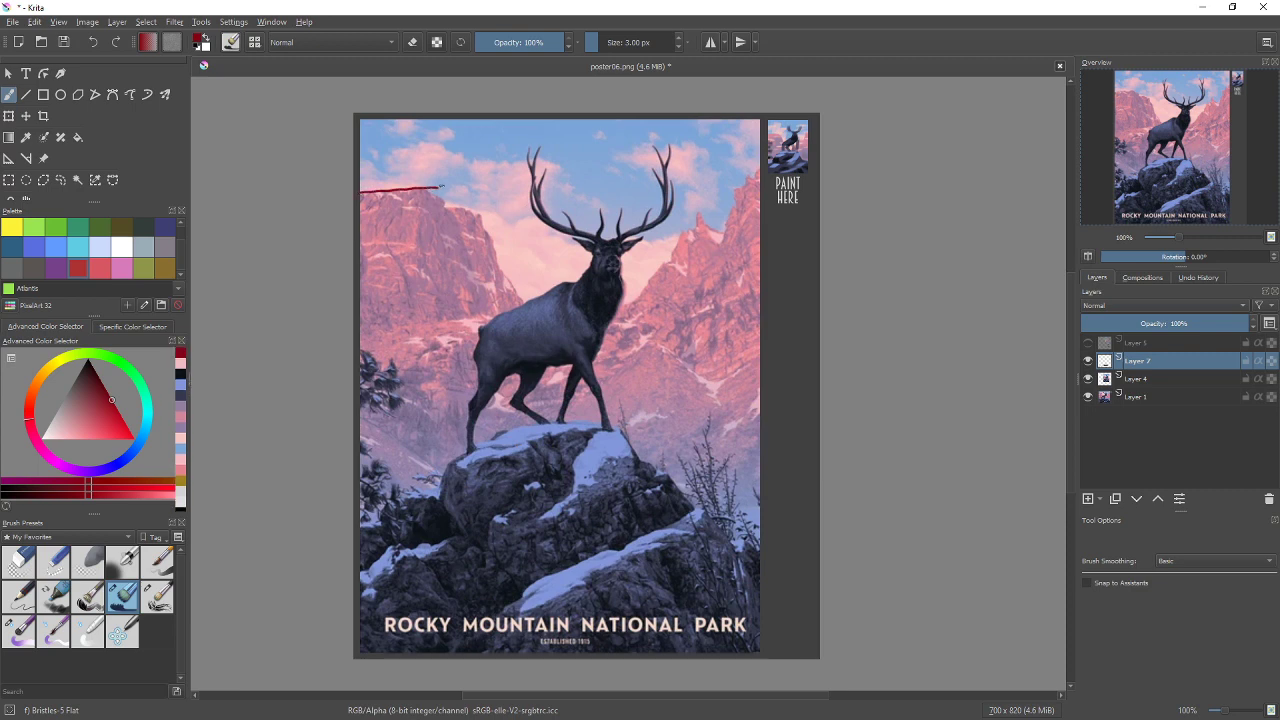
mouse_move(490, 221)
mouse_down()
mouse_move(572, 357)
mouse_move(687, 214)
mouse_move(715, 221)
mouse_move(769, 153)
mouse_up()
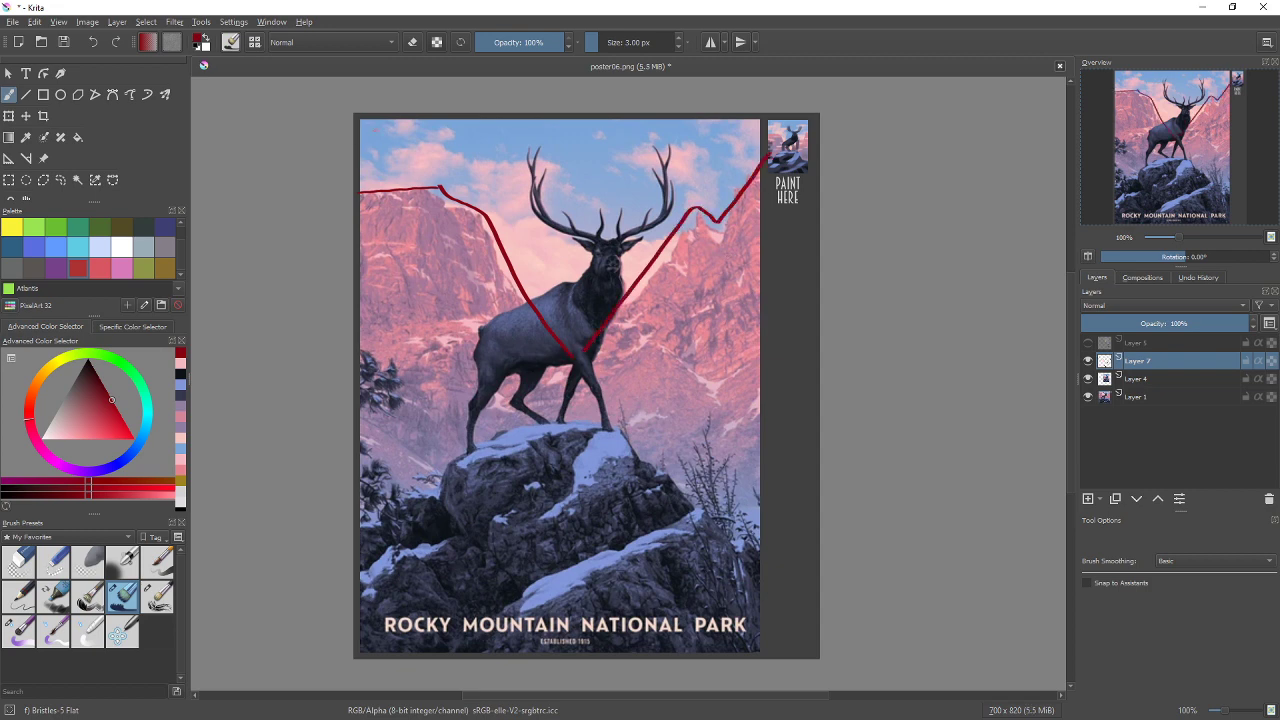
Hatch the sky above the traced ridgeline with parallel diagonal dark red strokes
drag(356, 144, 376, 117)
mouse_move(360, 182)
mouse_down()
mouse_move(406, 126)
mouse_move(452, 117)
mouse_up()
drag(432, 188, 500, 117)
drag(462, 208, 542, 121)
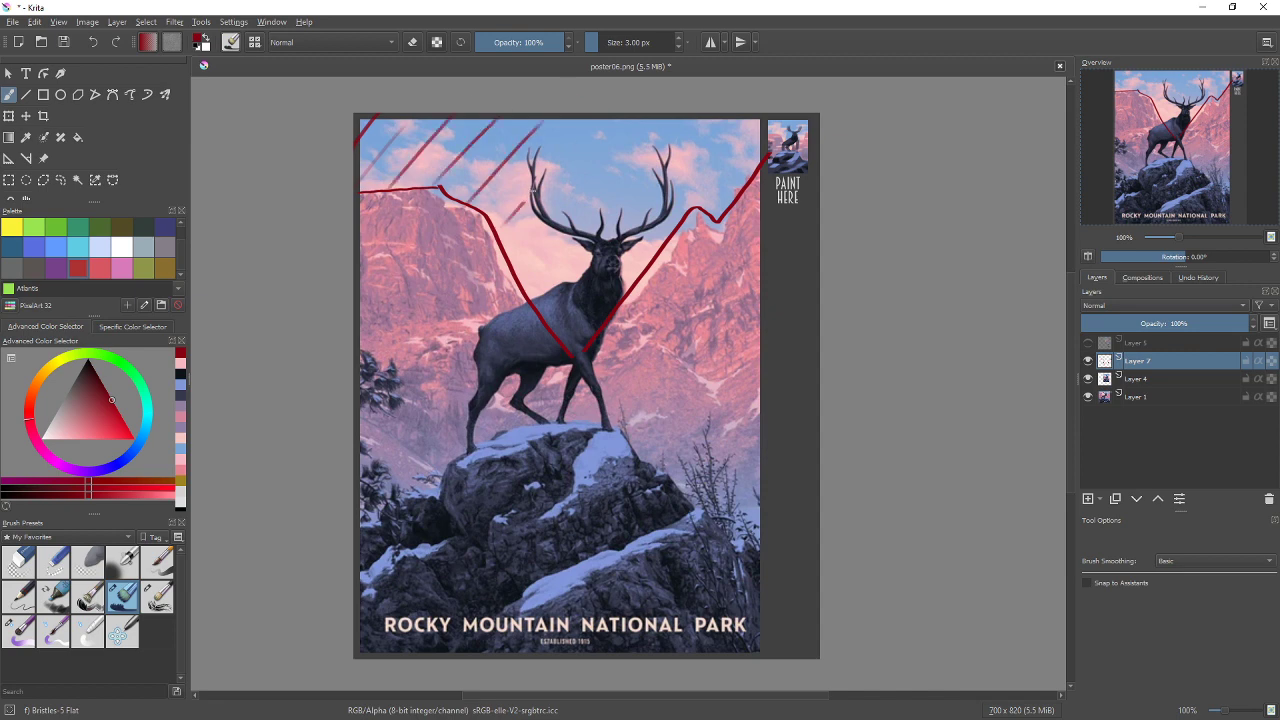
drag(522, 204, 586, 130)
drag(522, 266, 650, 121)
drag(576, 282, 704, 124)
drag(620, 282, 740, 128)
drag(696, 216, 760, 138)
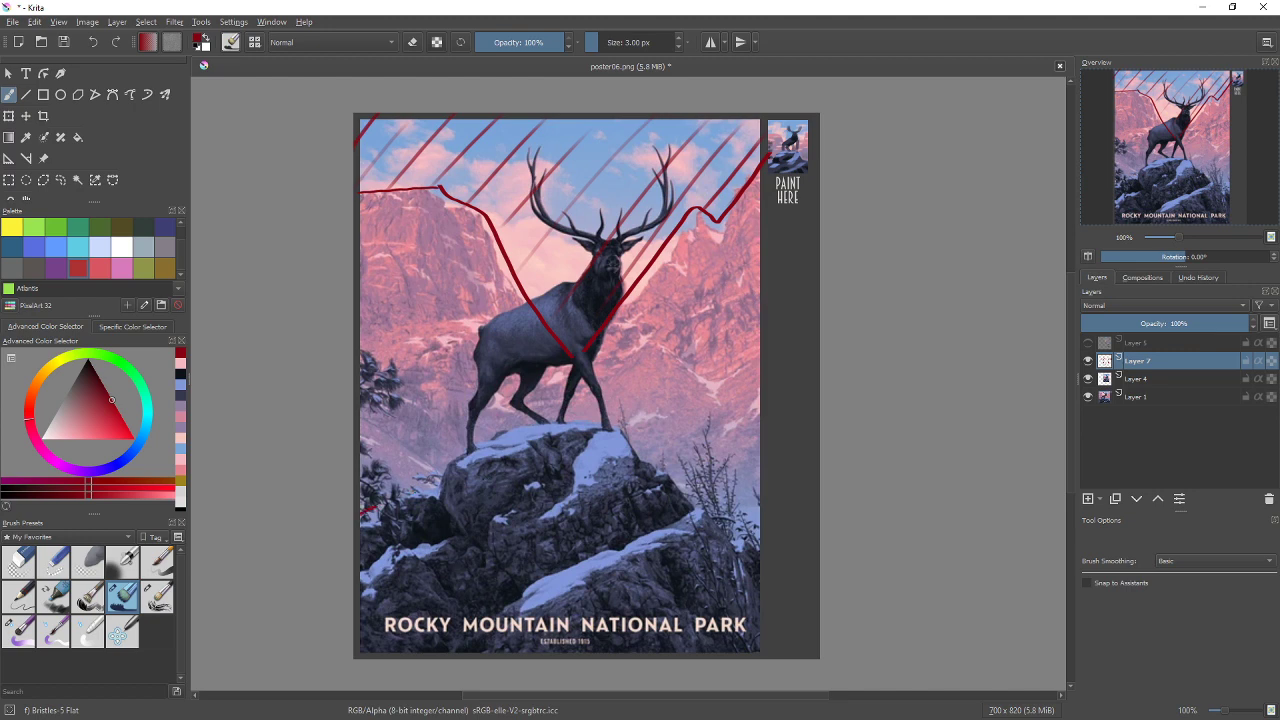
Trace the upper edge of the foreground rock in dark red and hatch the area below it with diagonal strokes
mouse_move(370, 505)
mouse_down()
mouse_move(445, 483)
mouse_move(453, 443)
mouse_move(617, 409)
mouse_move(695, 495)
mouse_move(776, 518)
mouse_up()
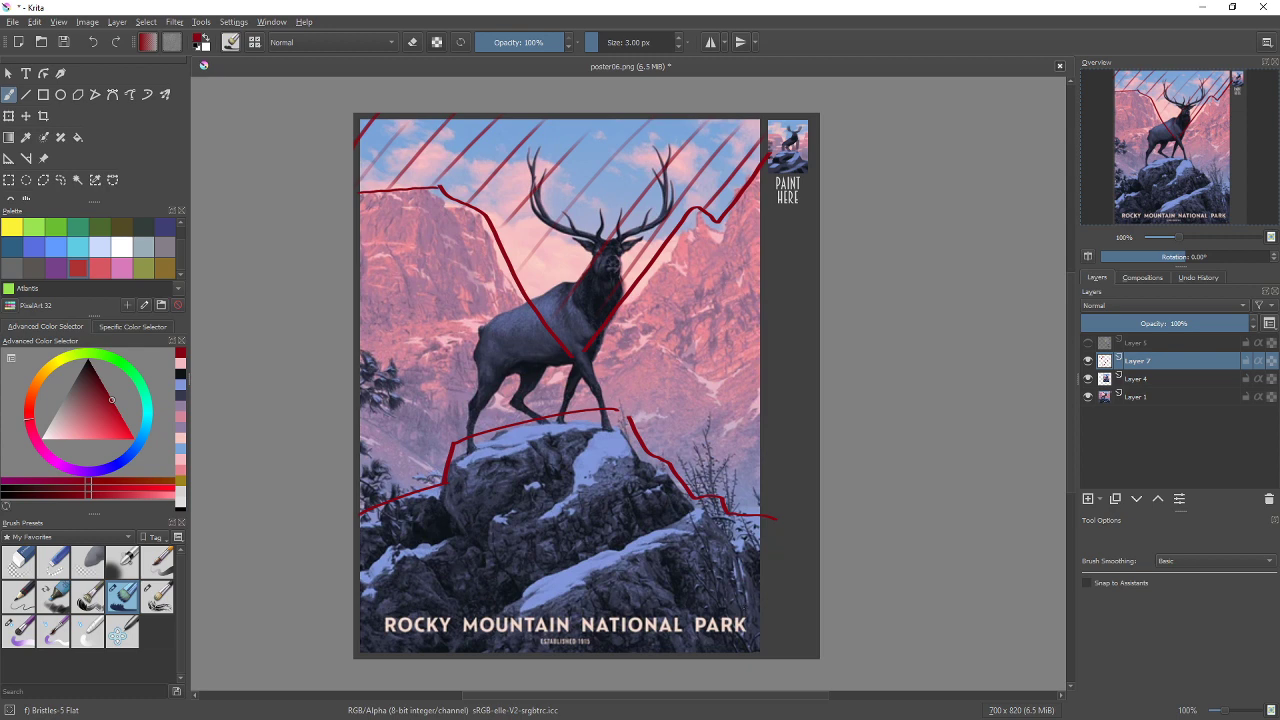
drag(377, 511, 354, 568)
drag(415, 499, 360, 629)
drag(485, 438, 393, 657)
drag(539, 433, 443, 653)
drag(593, 423, 493, 653)
drag(633, 443, 548, 653)
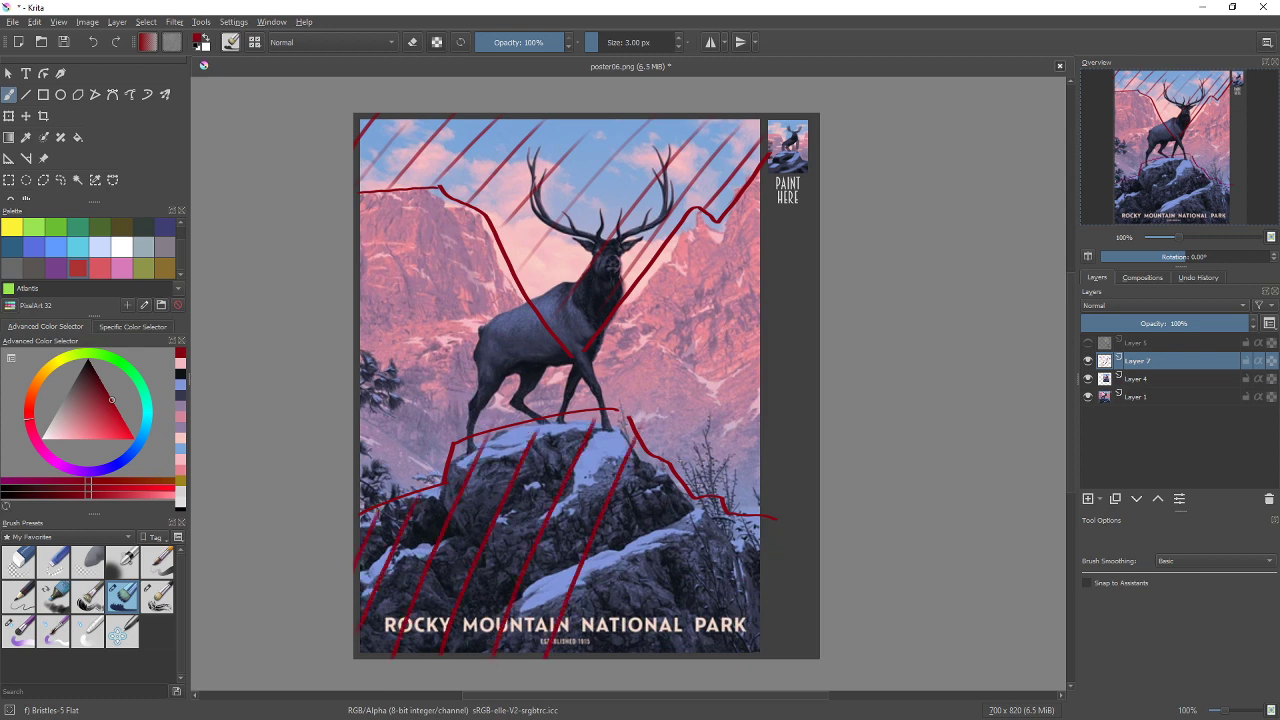
drag(671, 483, 598, 653)
drag(703, 508, 638, 656)
drag(732, 516, 671, 657)
drag(752, 538, 709, 650)
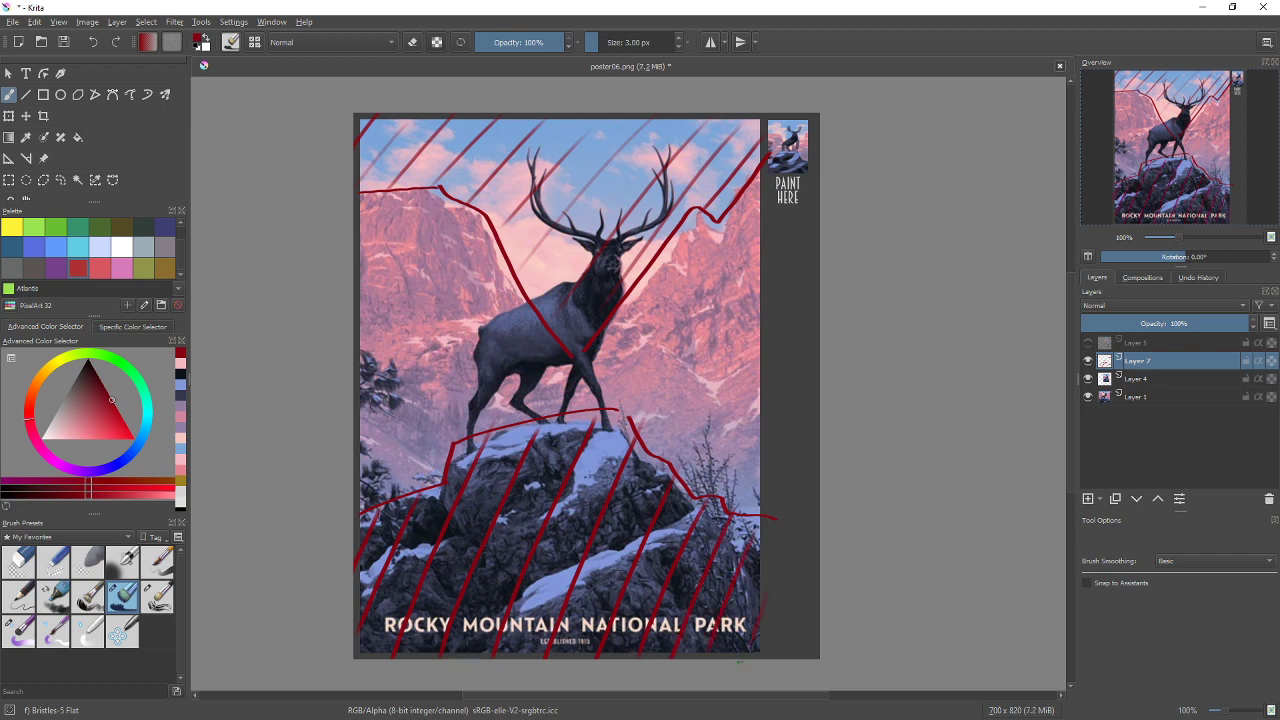
Hide the hatching layer and, on a new layer, draw dark red arrows to the elk, left mountain and clouds, circling the right mountain
click(1088, 360)
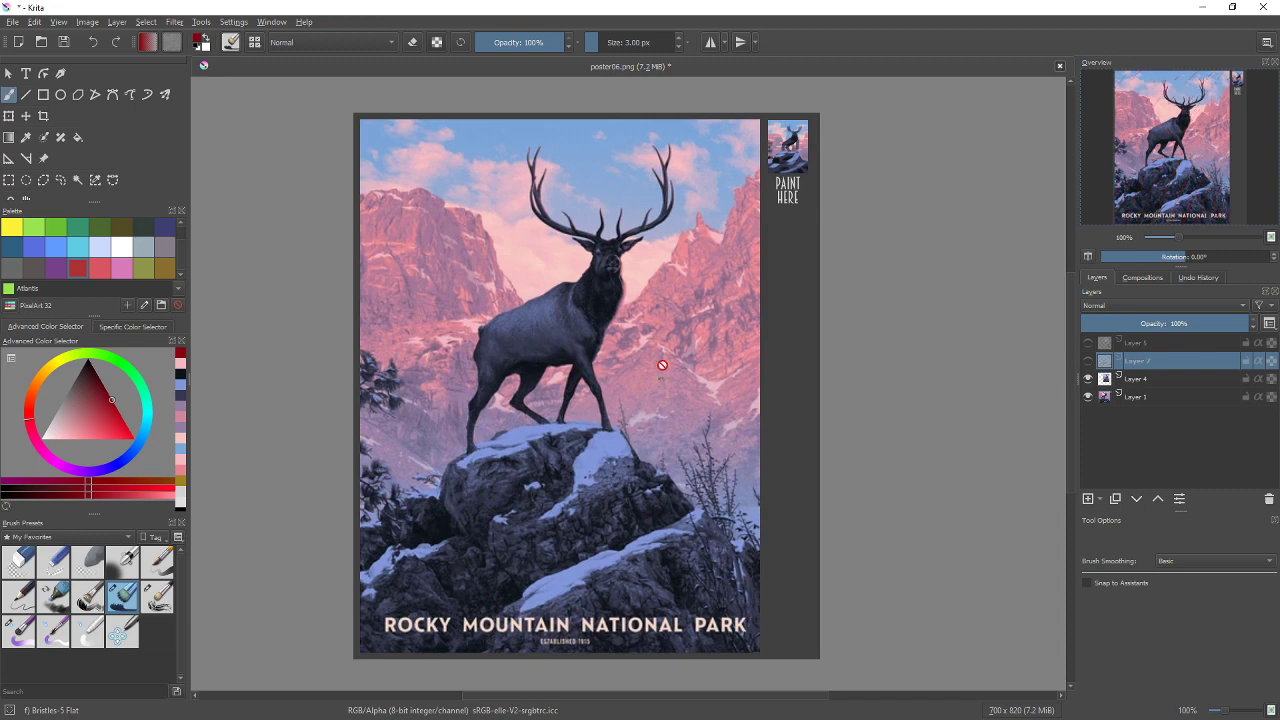
click(1087, 499)
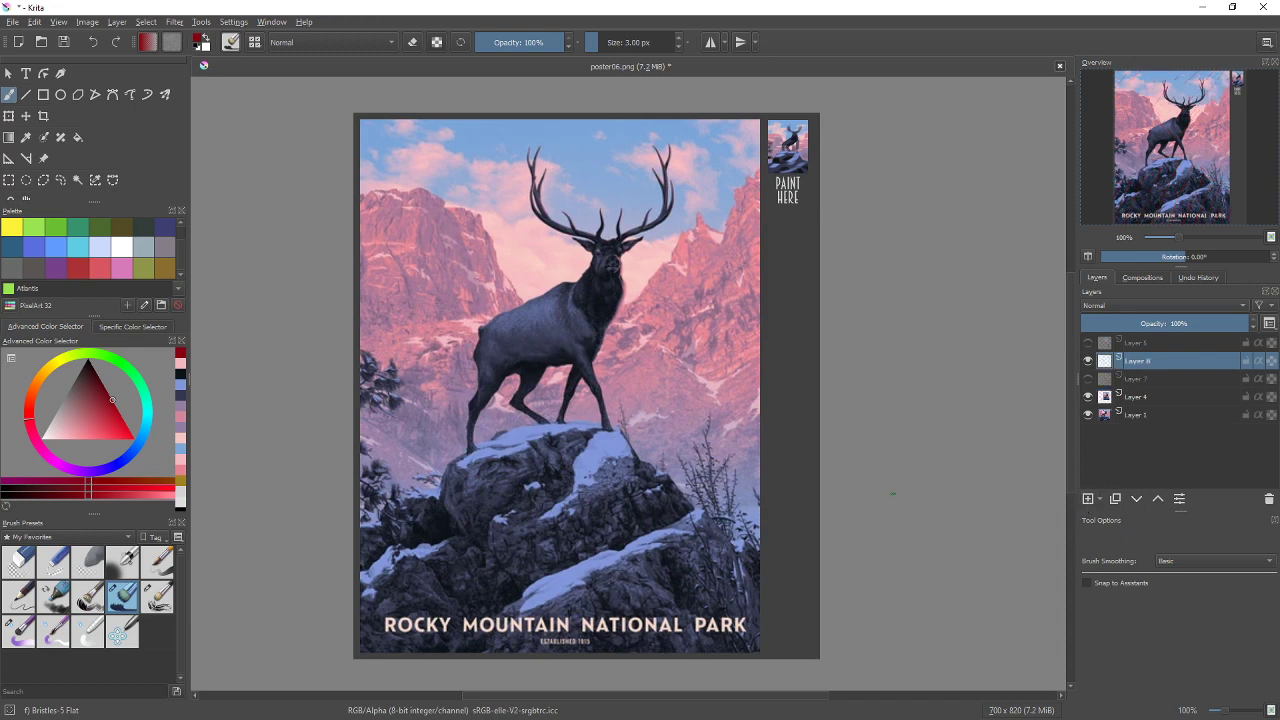
drag(655, 361, 592, 333)
drag(704, 305, 718, 308)
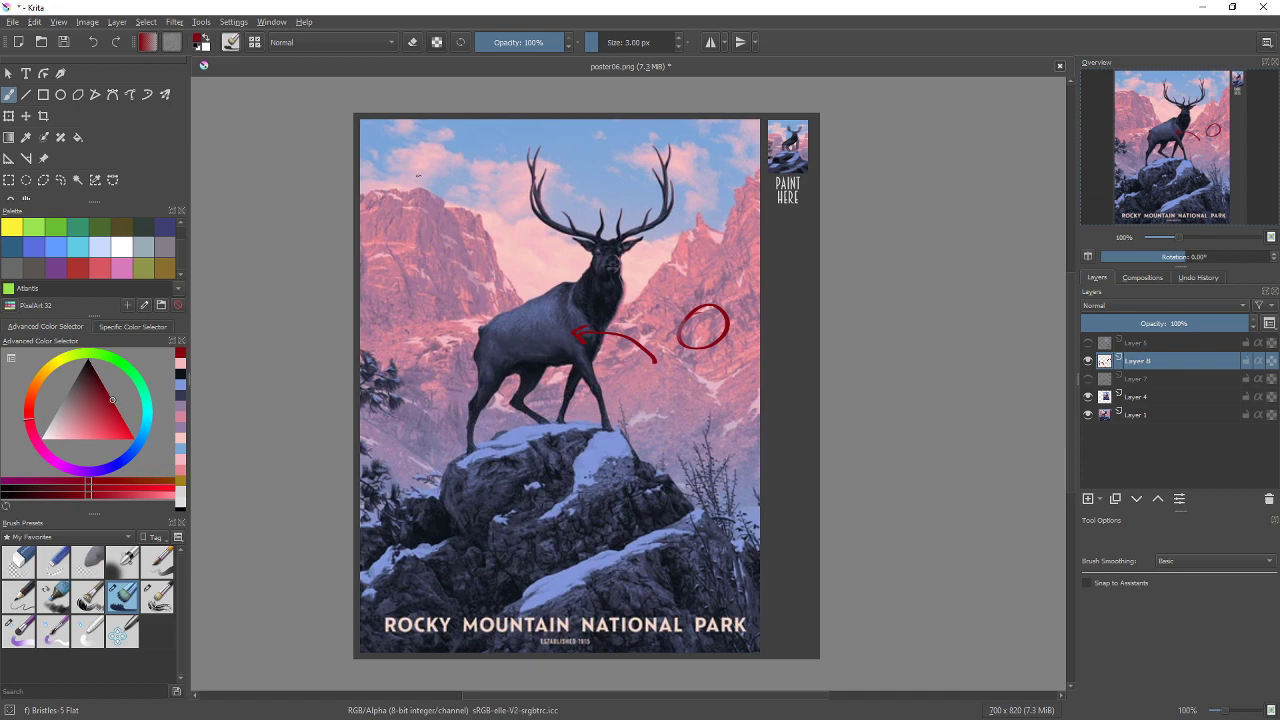
mouse_move(424, 166)
mouse_down()
mouse_move(401, 218)
mouse_move(414, 204)
mouse_up()
drag(476, 153, 506, 170)
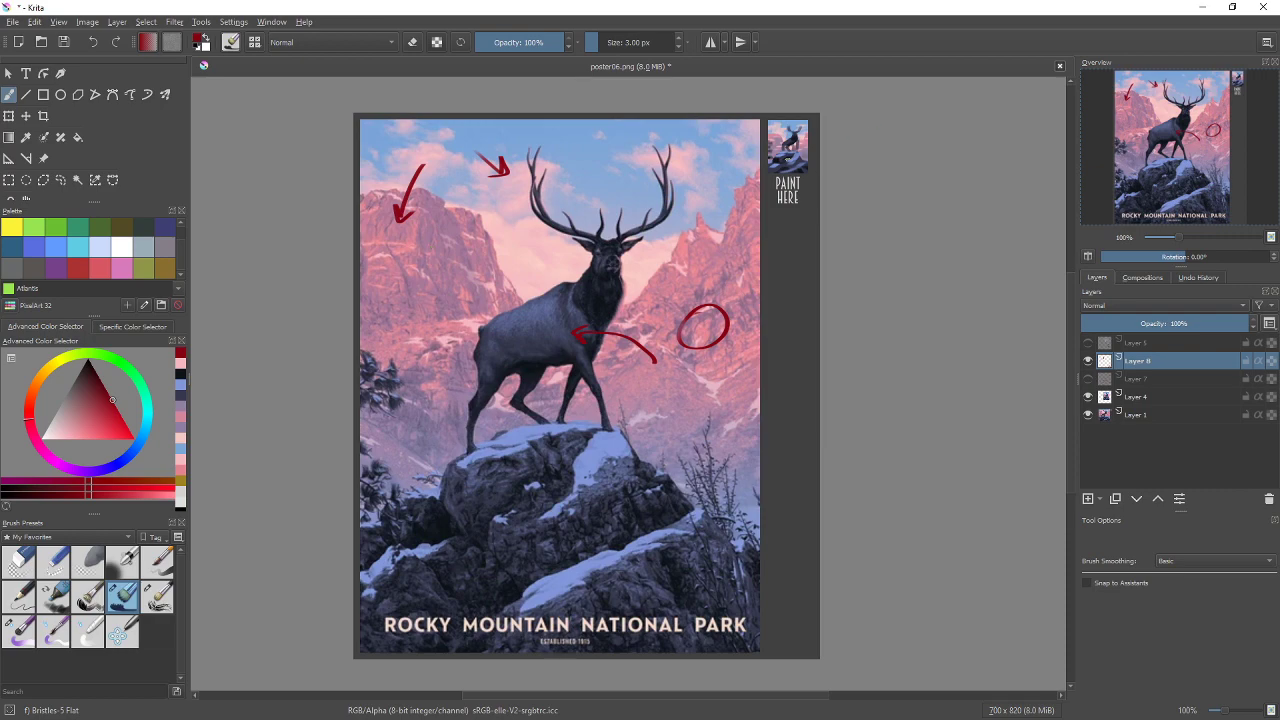
Check the small elk study against the full poster, and open poster04.png from the posters folder
scroll(795, 160, up, 3)
scroll(797, 157, down, 4)
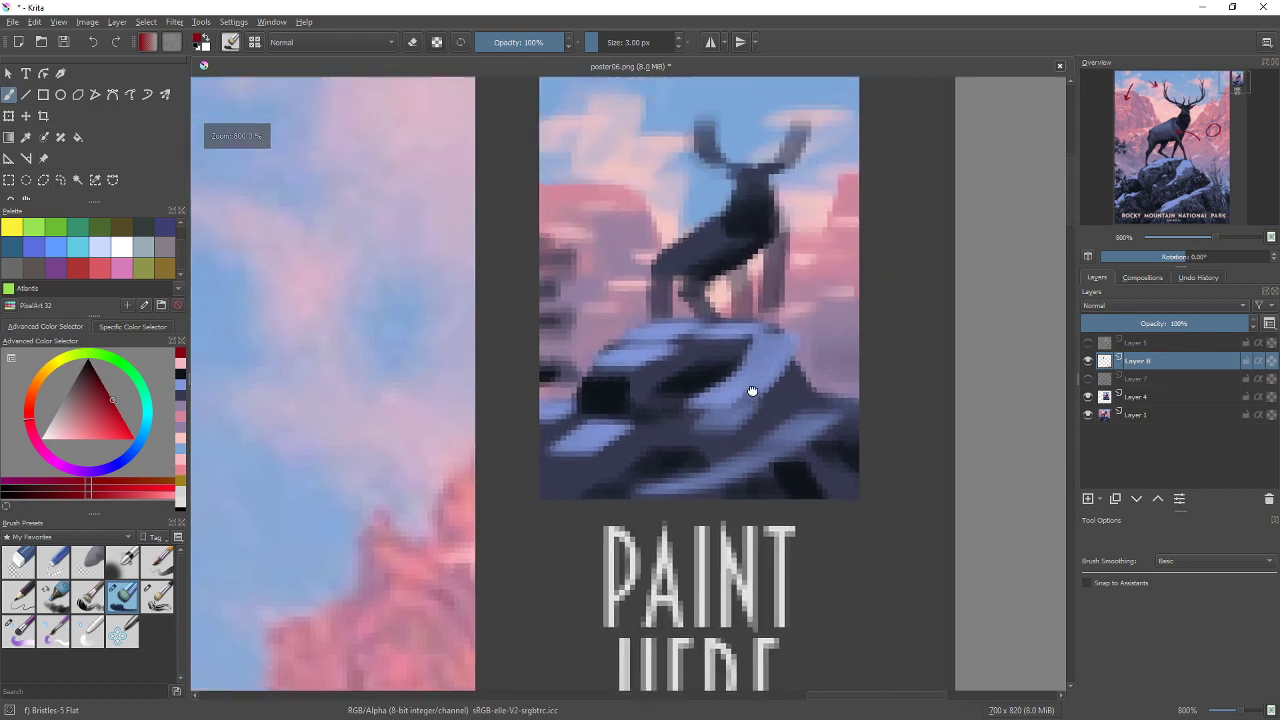
scroll(711, 400, down, 5)
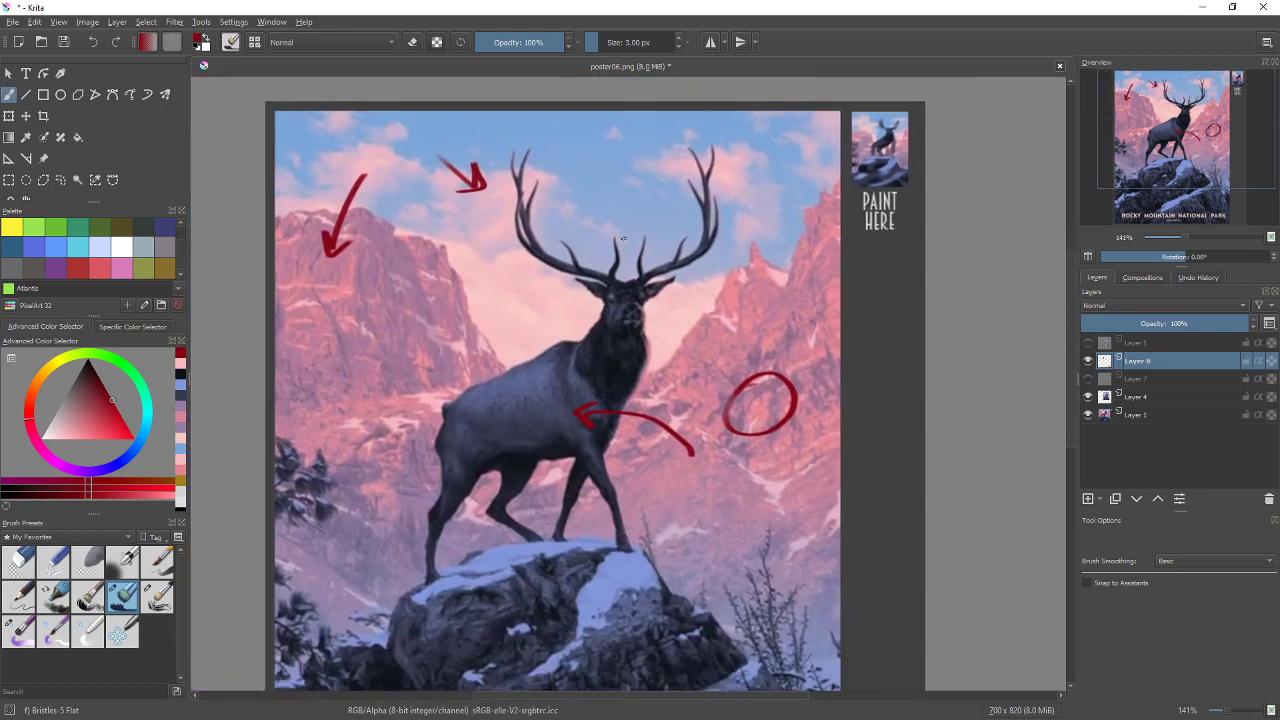
click(14, 24)
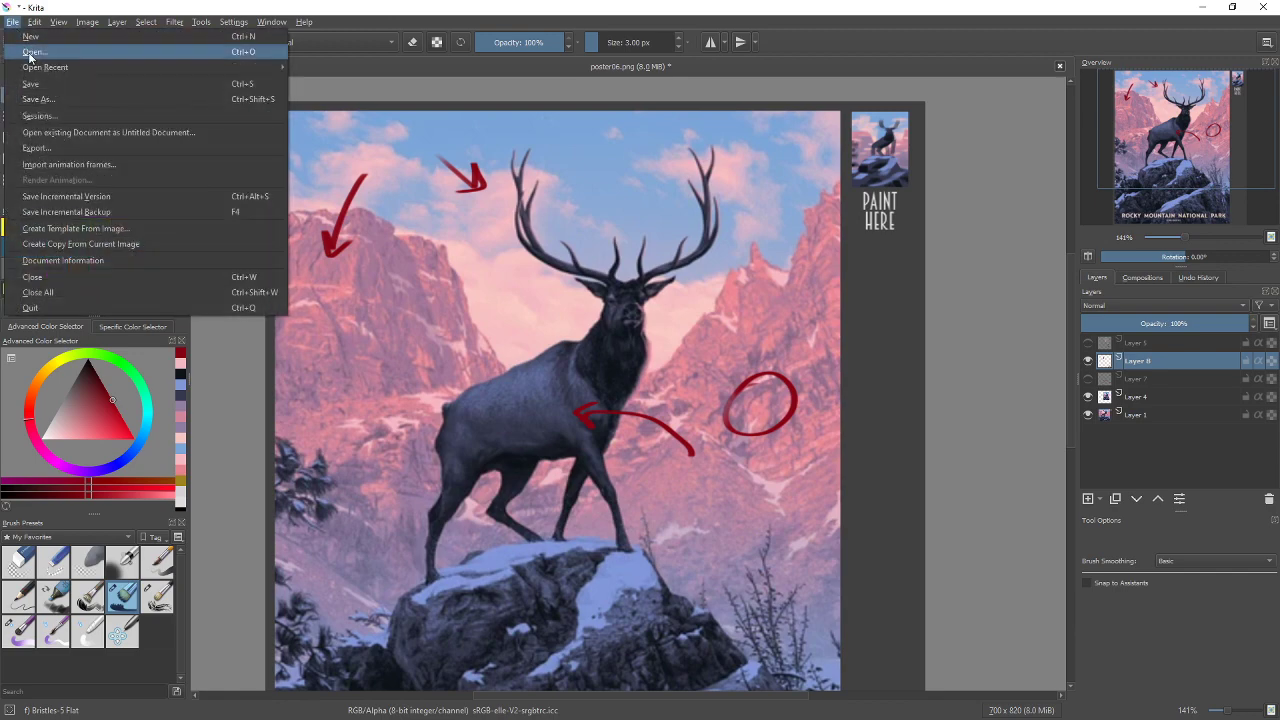
click(30, 54)
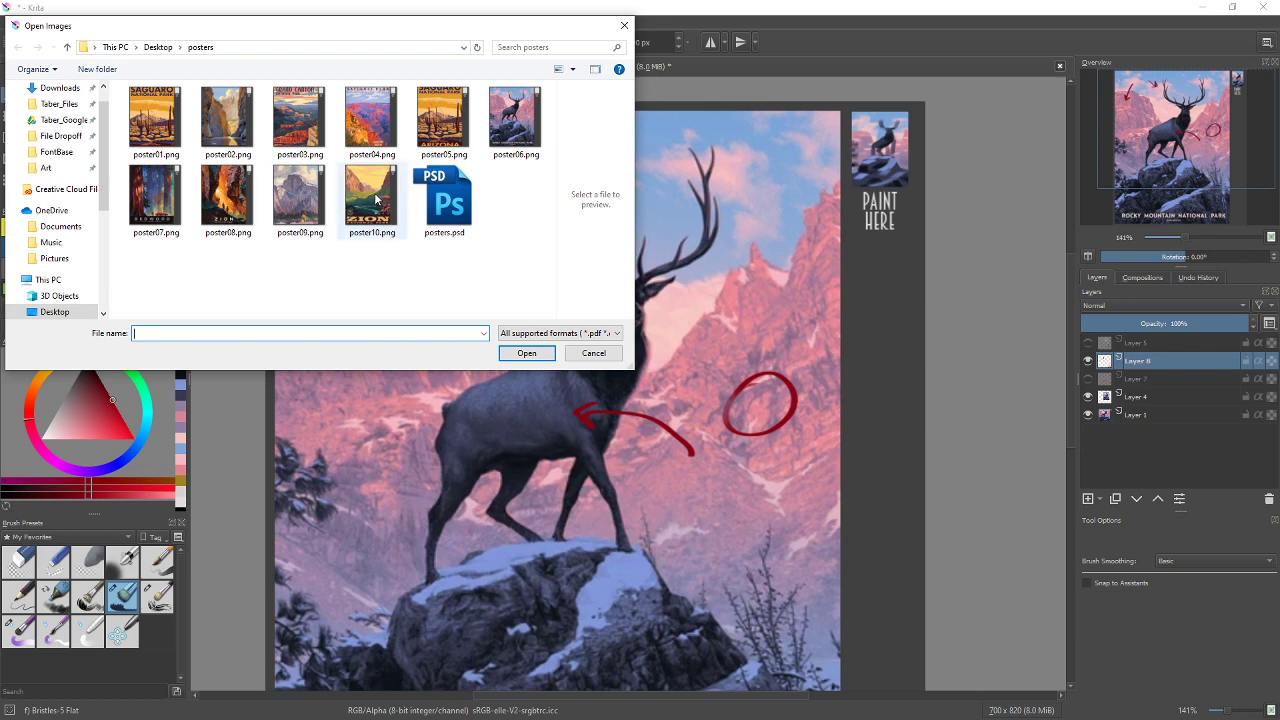
click(367, 129)
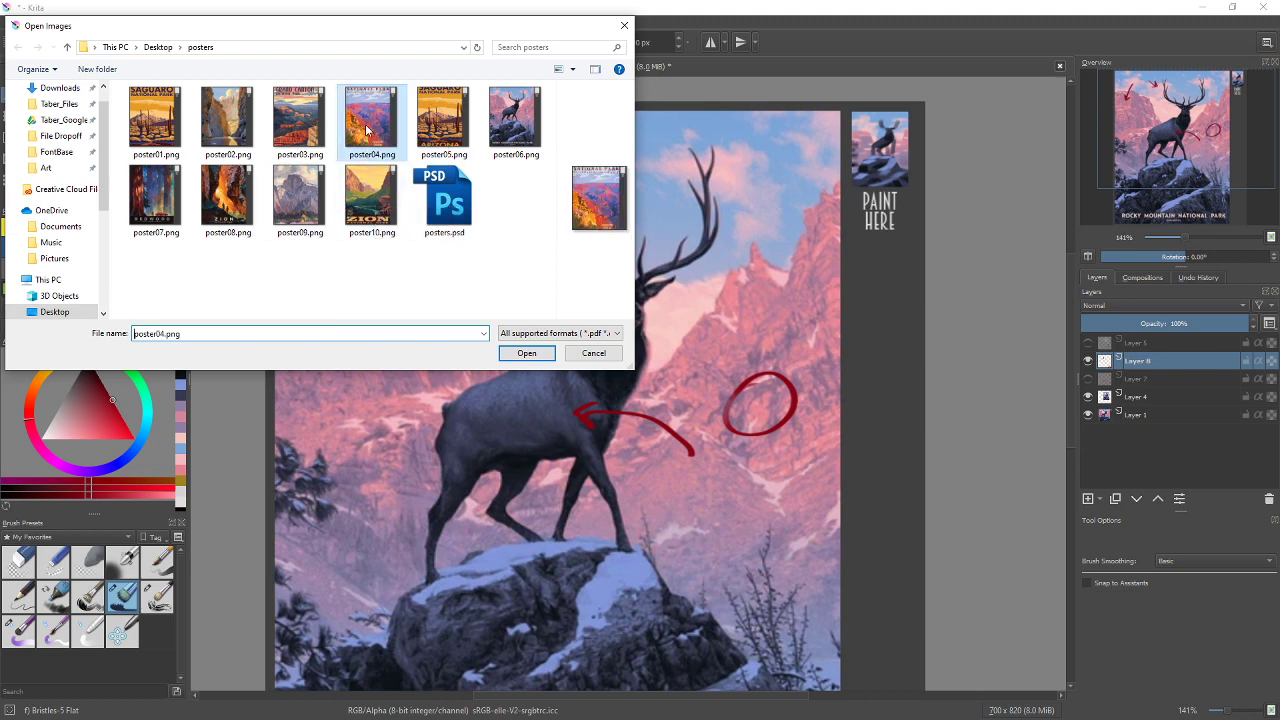
click(527, 353)
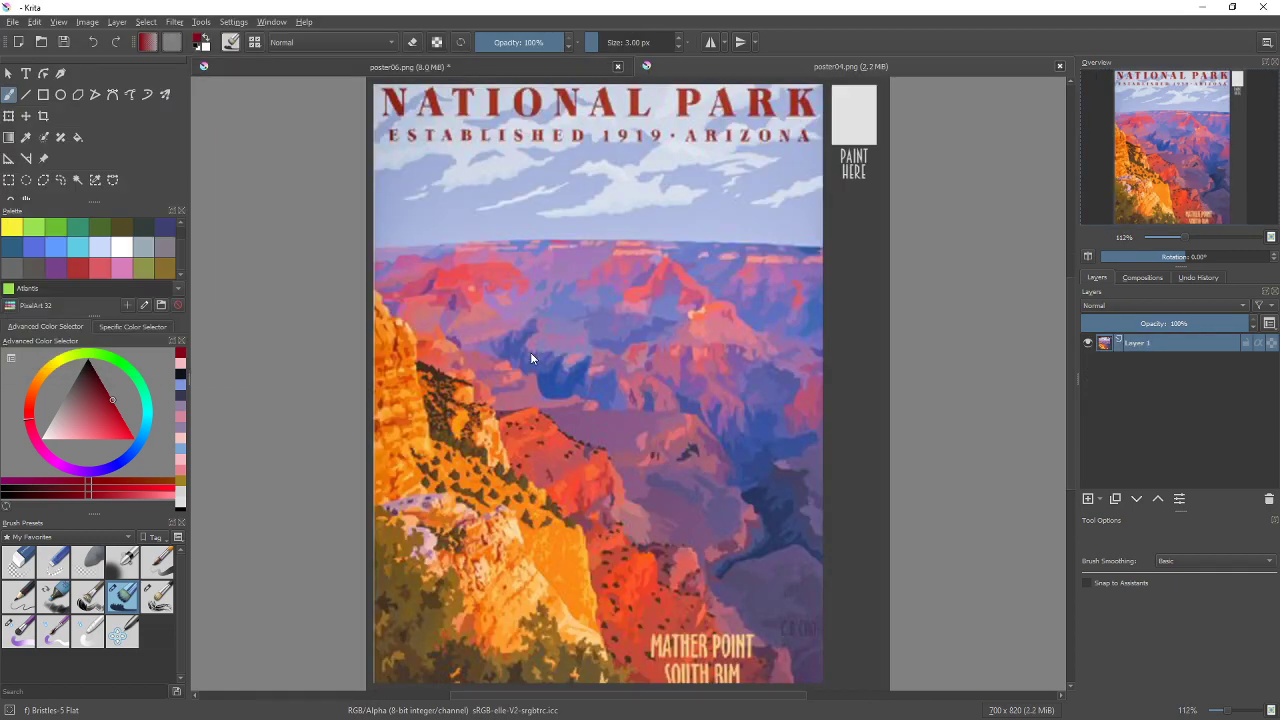
Make a 60 × 80 px rectangular selection exactly around the blank PAINT HERE box
key(1)
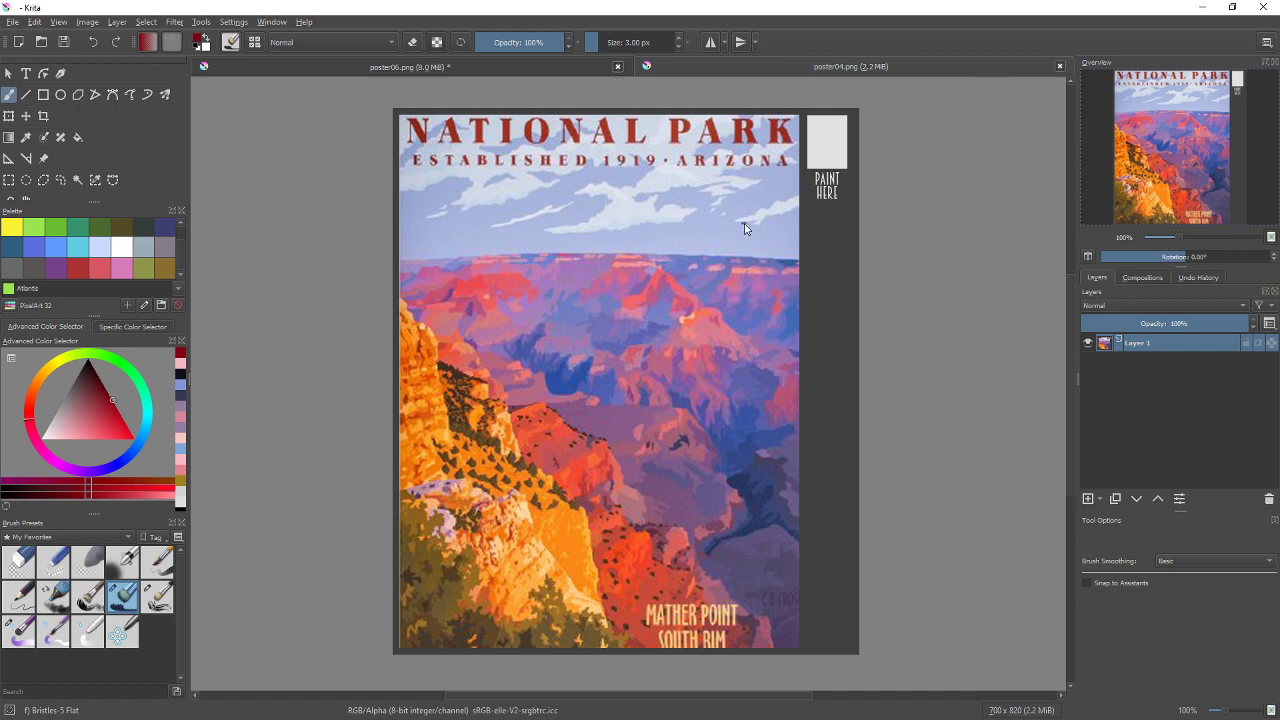
scroll(745, 226, up, 3)
drag(891, 198, 591, 486)
drag(722, 334, 671, 420)
scroll(674, 416, up, 3)
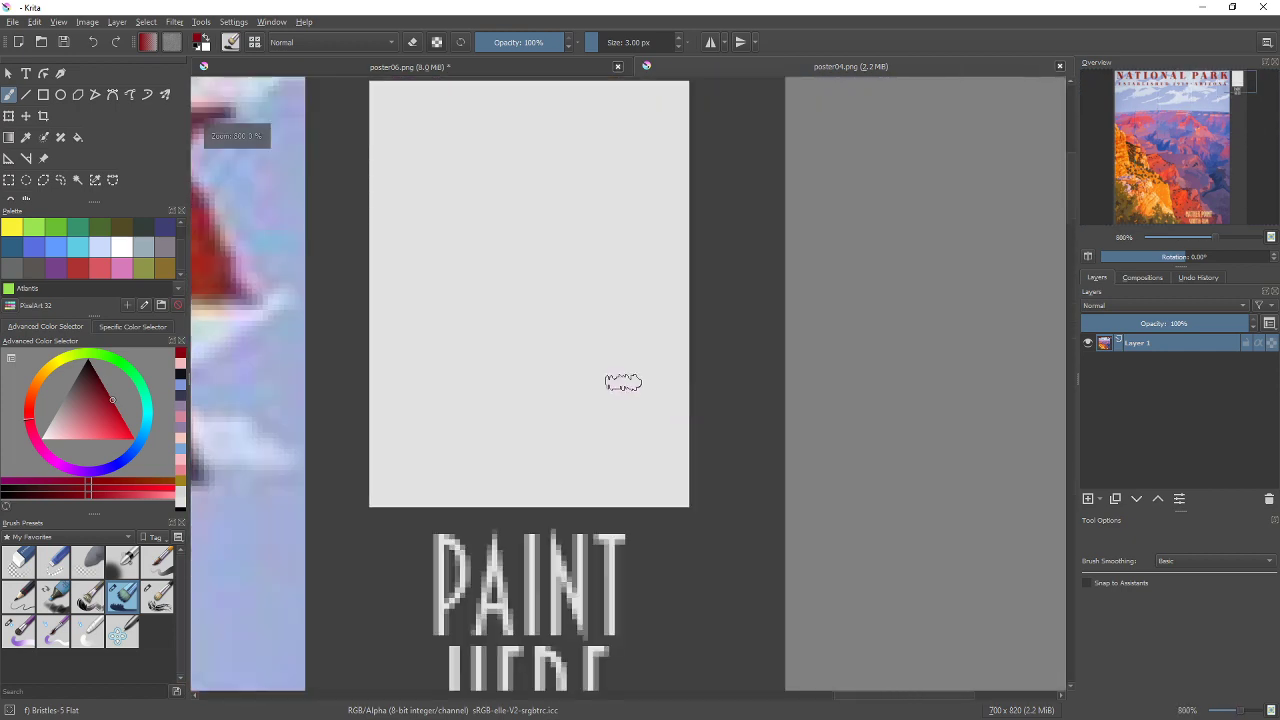
scroll(600, 350, down, 2)
scroll(580, 328, up, 1)
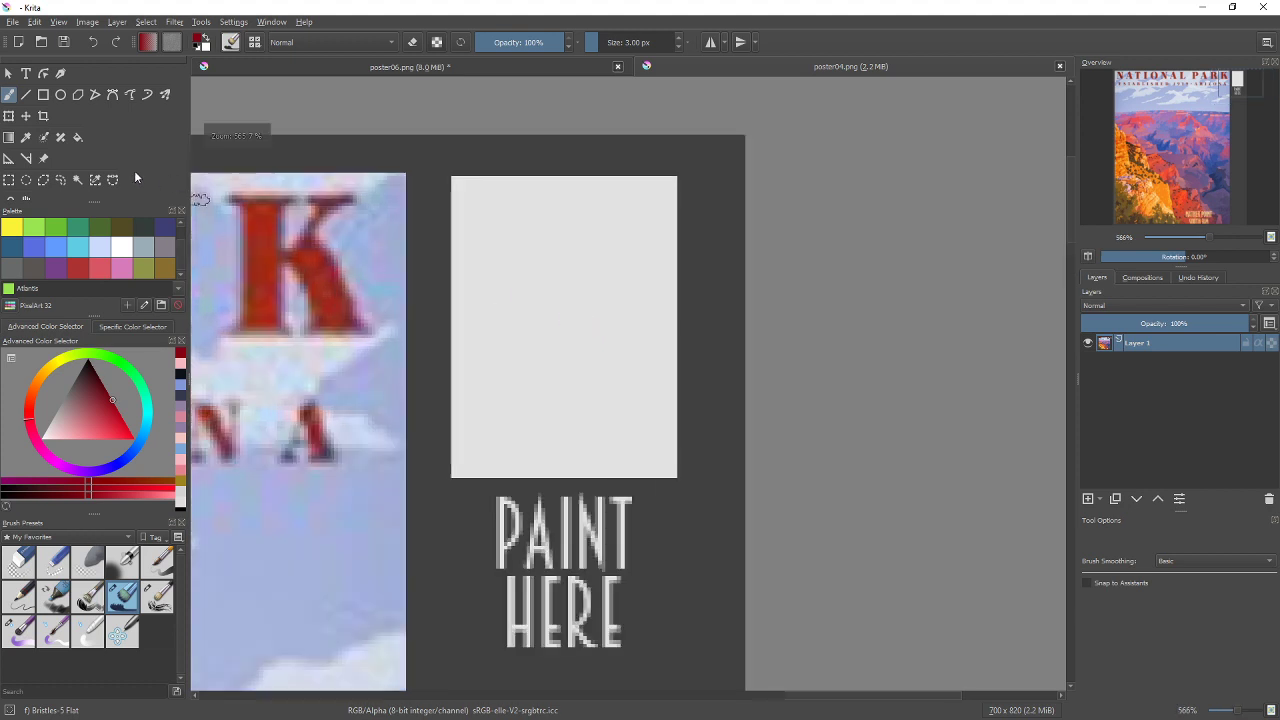
click(9, 180)
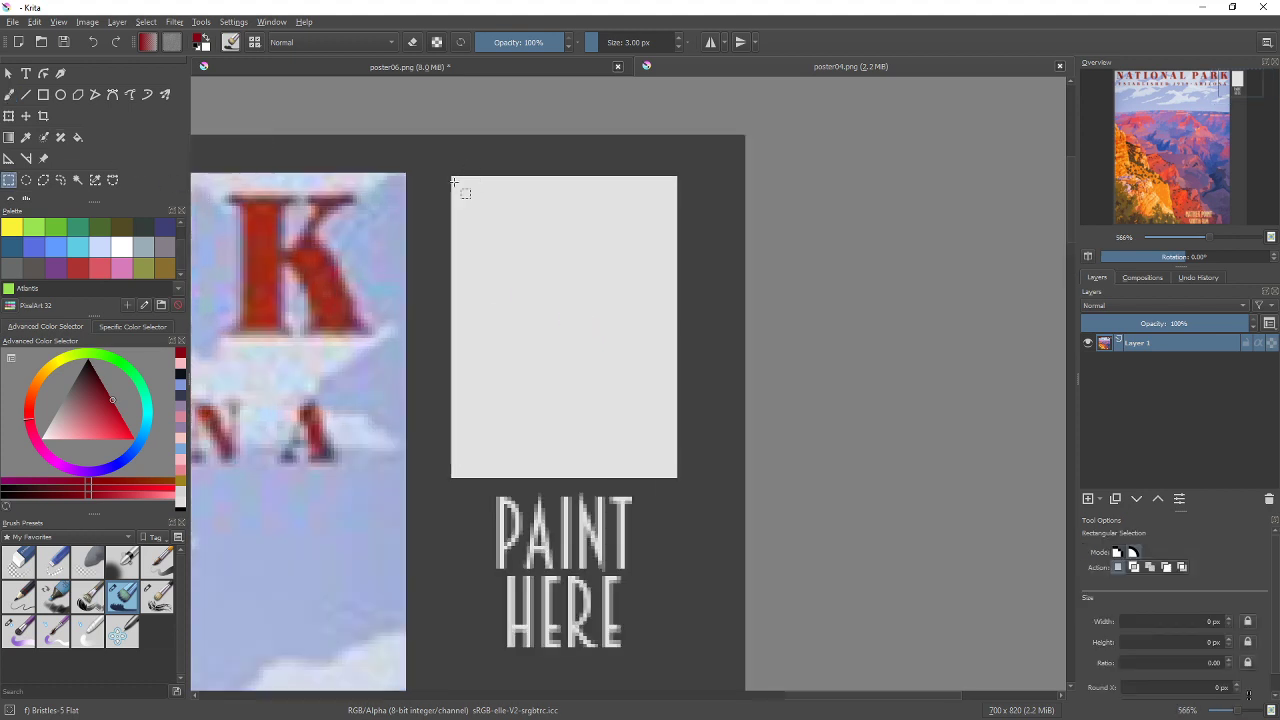
drag(451, 177, 677, 477)
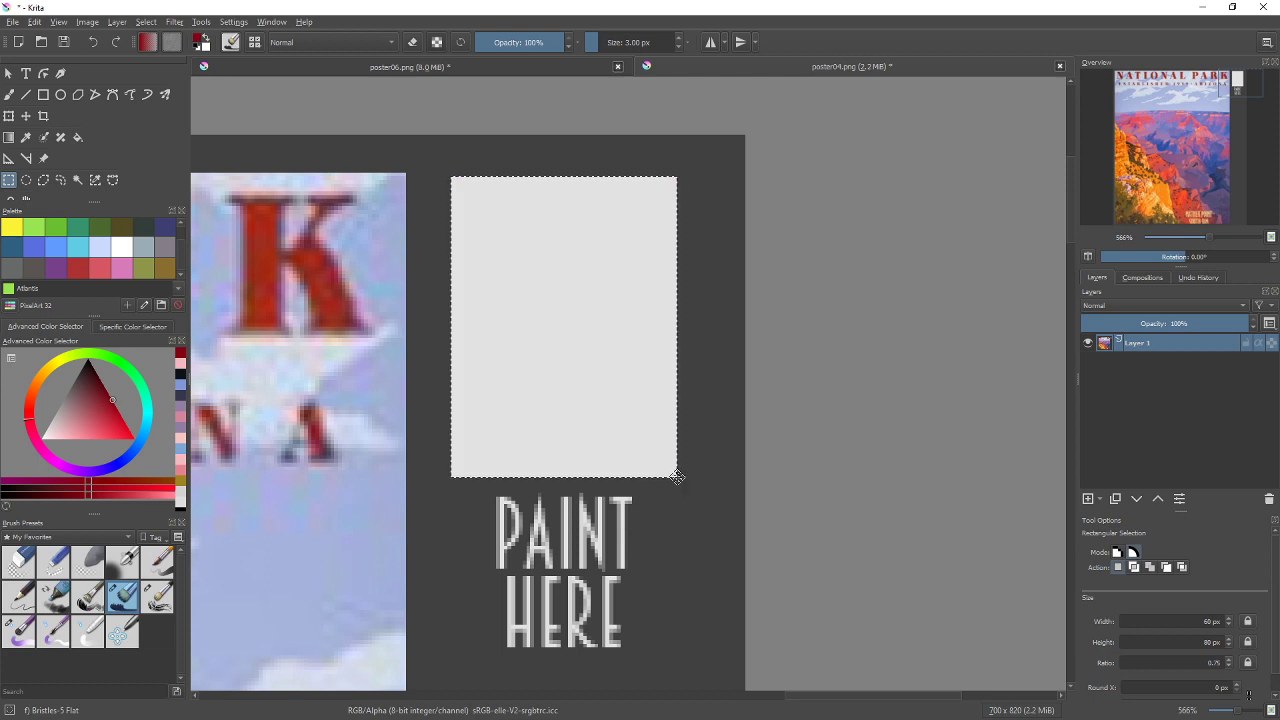
Add a new paint layer with a transparency mask made from the selection, and make the paint layer active
click(1088, 499)
click(1099, 499)
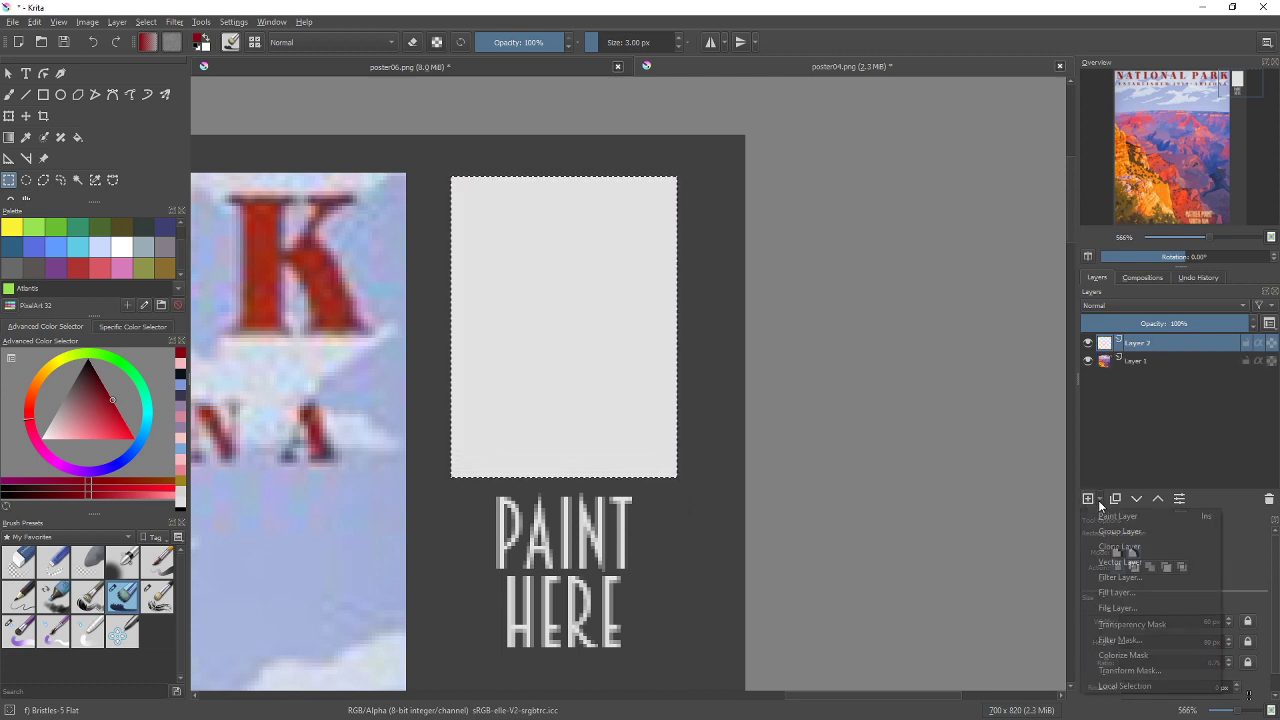
click(1132, 625)
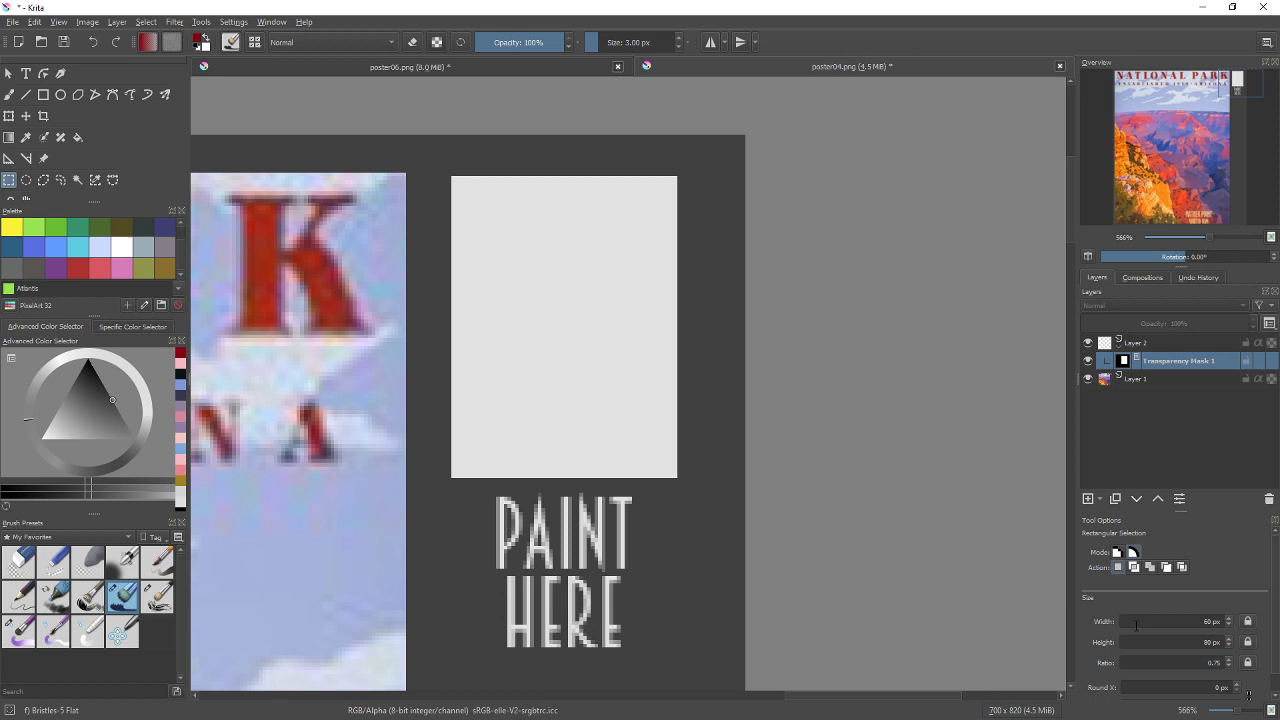
click(1181, 344)
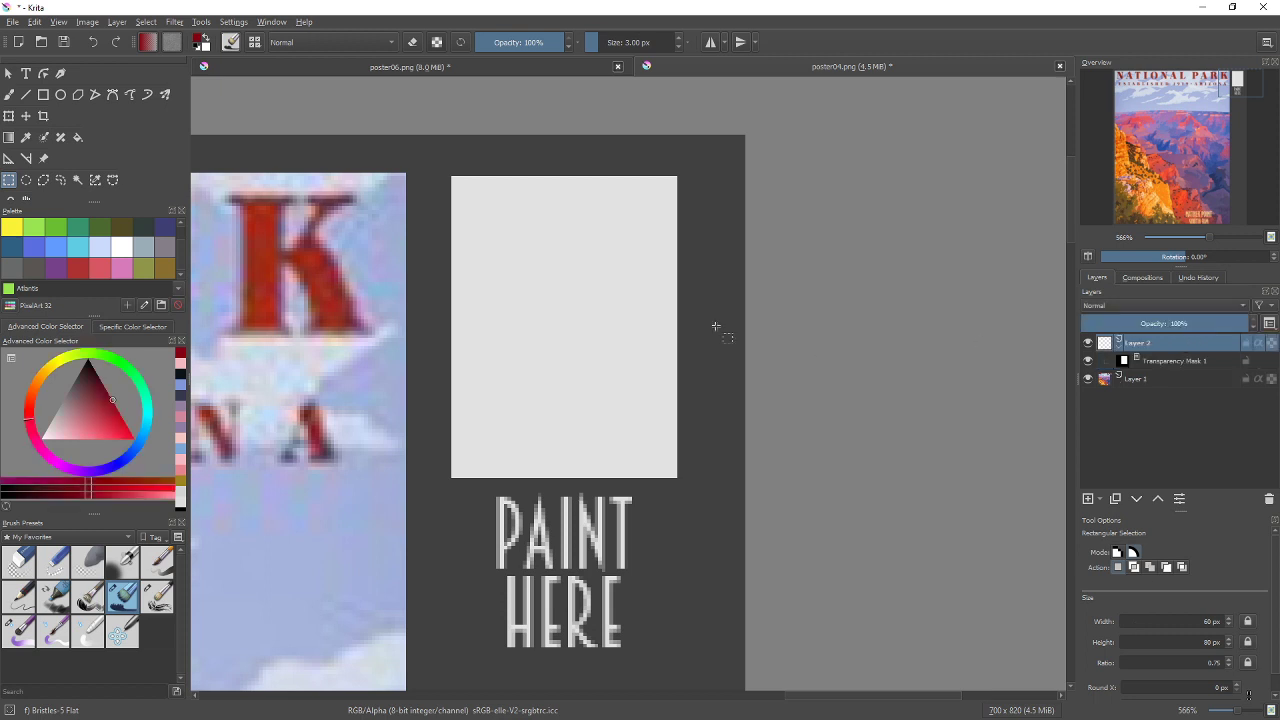
Sample the poster's pale blue sky and fill the whole study box with it, enlarging the brush to 12 px
click(9, 94)
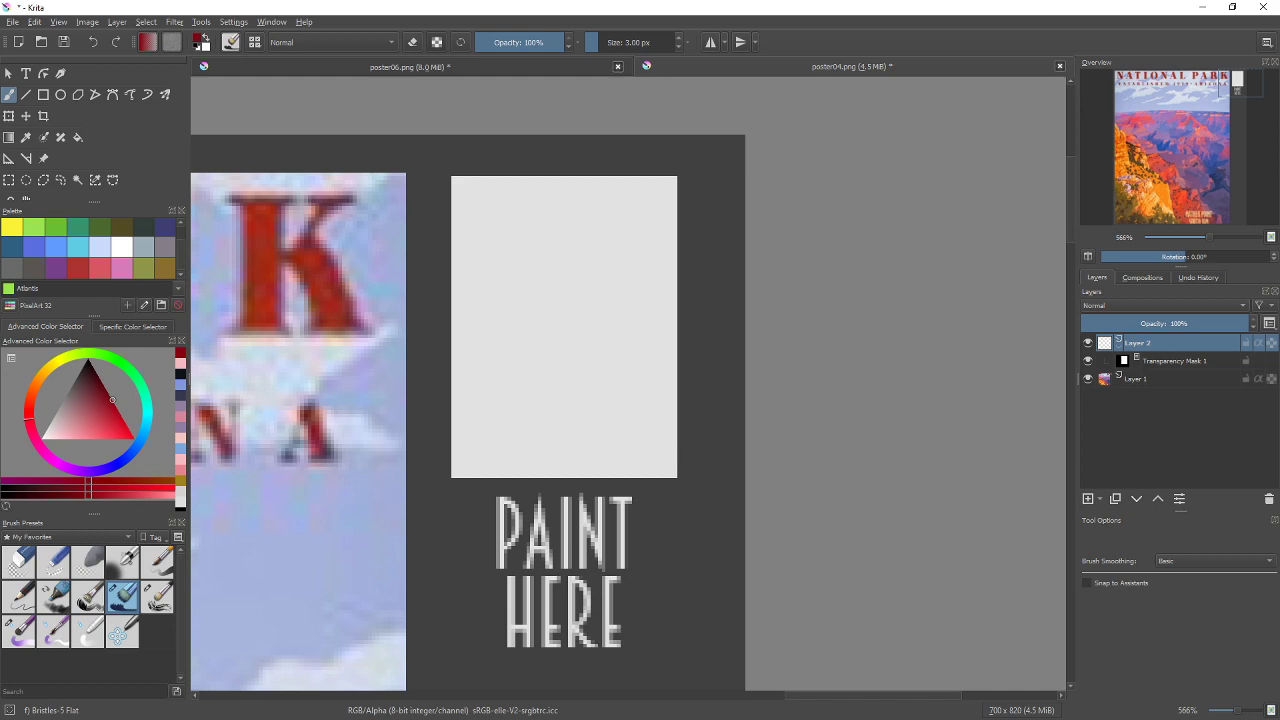
key(minus)
key(minus)
key(minus)
drag(636, 489, 713, 489)
ctrl+click(714, 266)
drag(675, 260, 664, 278)
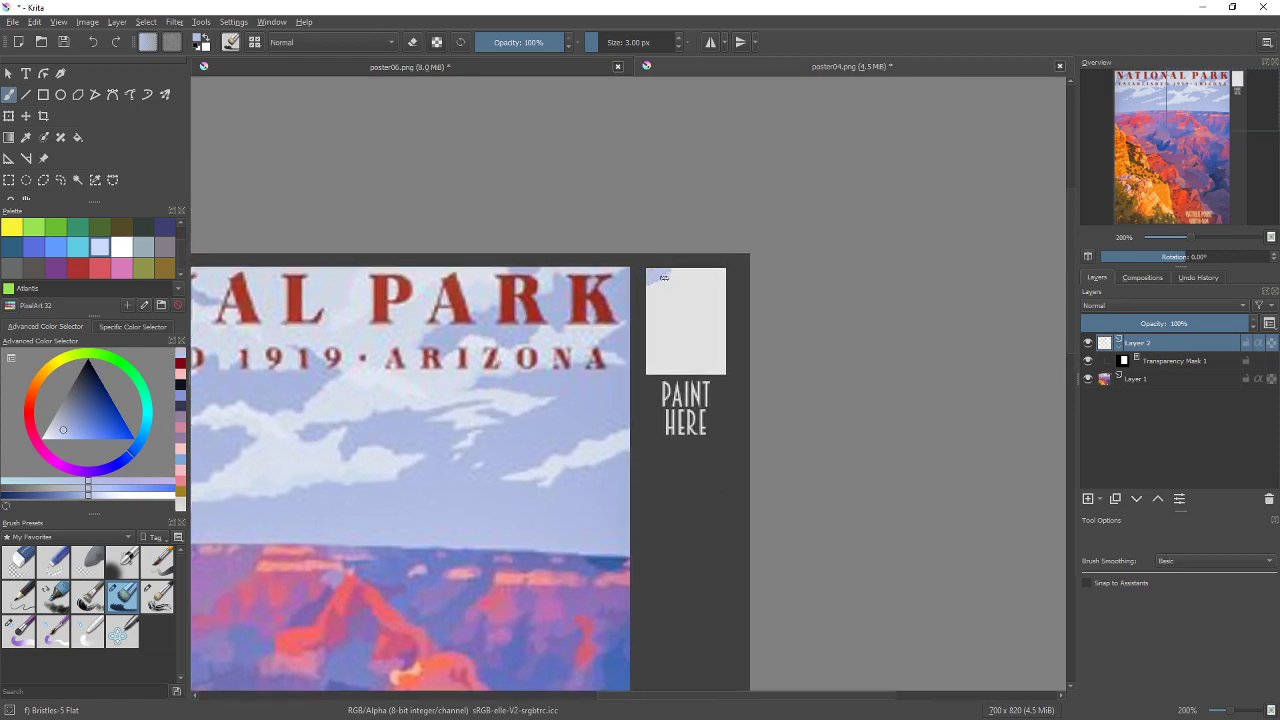
key(bracketright)
key(bracketright)
key(bracketright)
key(bracketright)
key(bracketright)
key(bracketright)
key(bracketright)
key(bracketright)
key(bracketright)
mouse_move(686, 259)
mouse_down()
mouse_move(761, 284)
mouse_move(655, 328)
mouse_move(651, 355)
mouse_move(729, 349)
mouse_move(703, 388)
mouse_up()
Sample the blue-violet of the distant canyon and block in the study below the sky
drag(605, 472, 897, 196)
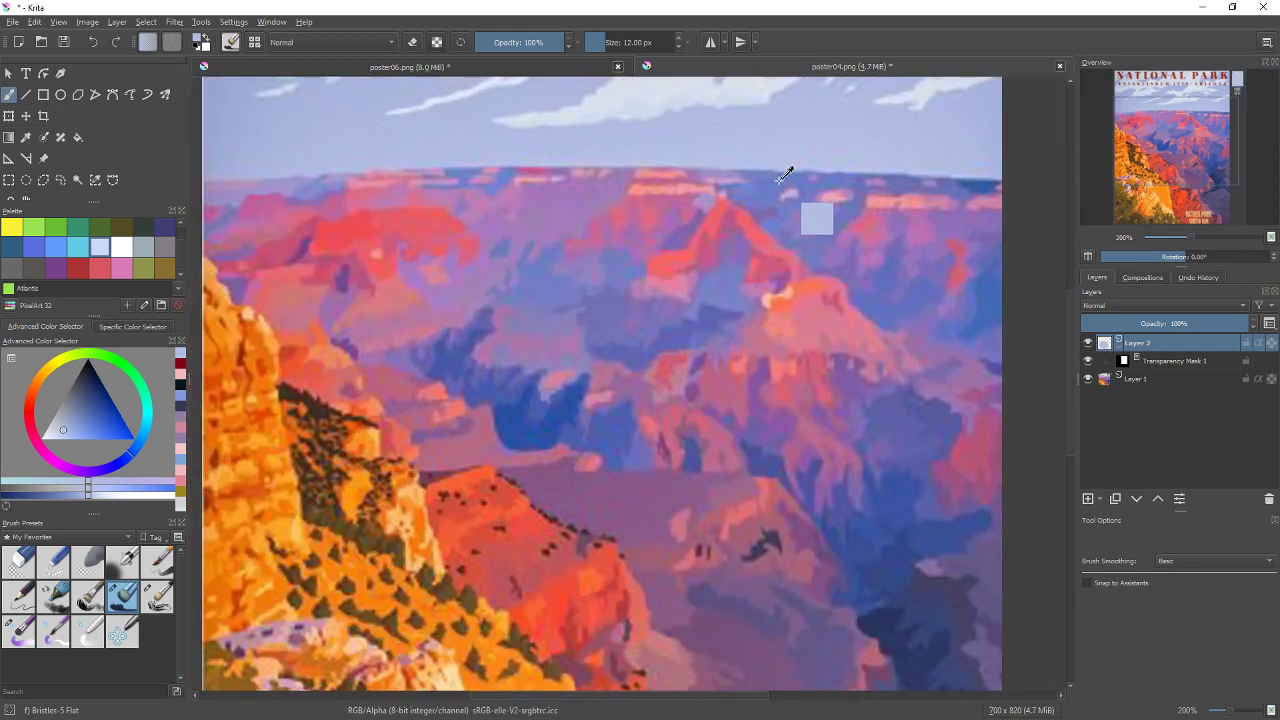
ctrl+click(315, 193)
drag(860, 247, 610, 419)
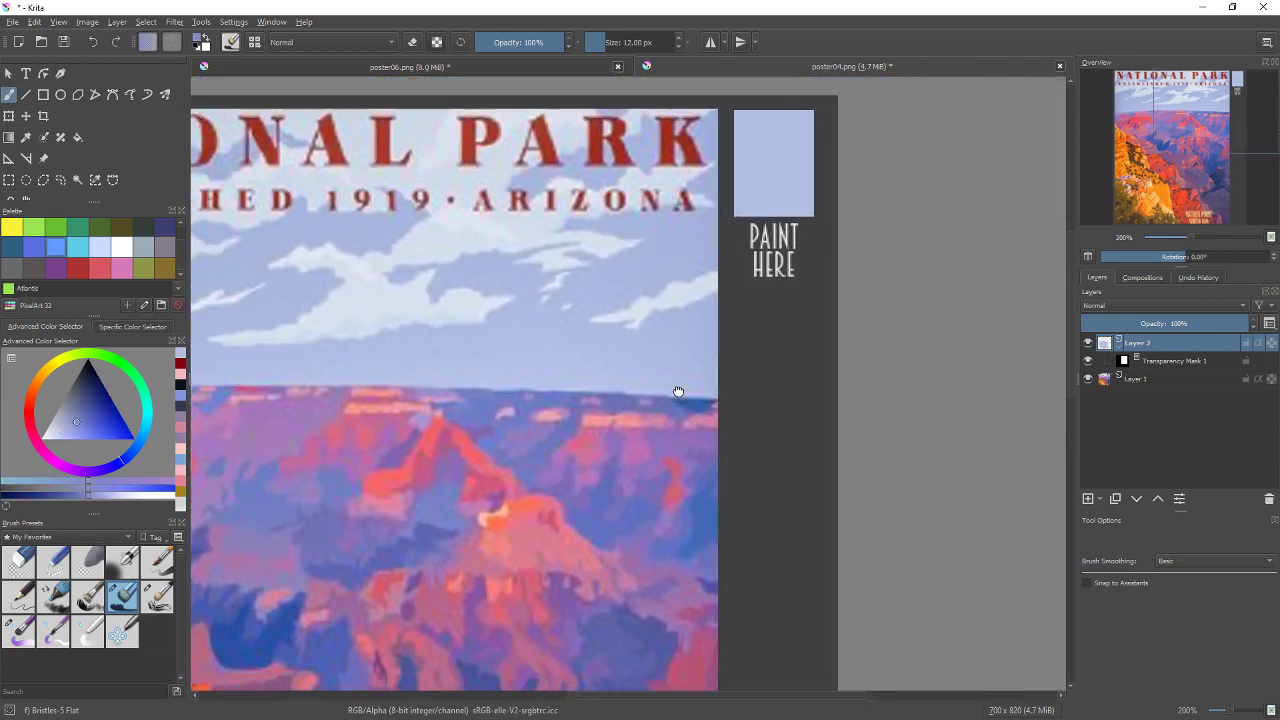
mouse_move(750, 160)
mouse_down()
mouse_move(842, 165)
mouse_move(712, 162)
mouse_move(826, 177)
mouse_move(717, 211)
mouse_move(786, 238)
mouse_up()
Sample the pale cloud colour, reduce the brush to 5 px, and paint cloud streaks across the study's sky
drag(597, 325, 724, 381)
ctrl+click(539, 312)
drag(784, 270, 648, 303)
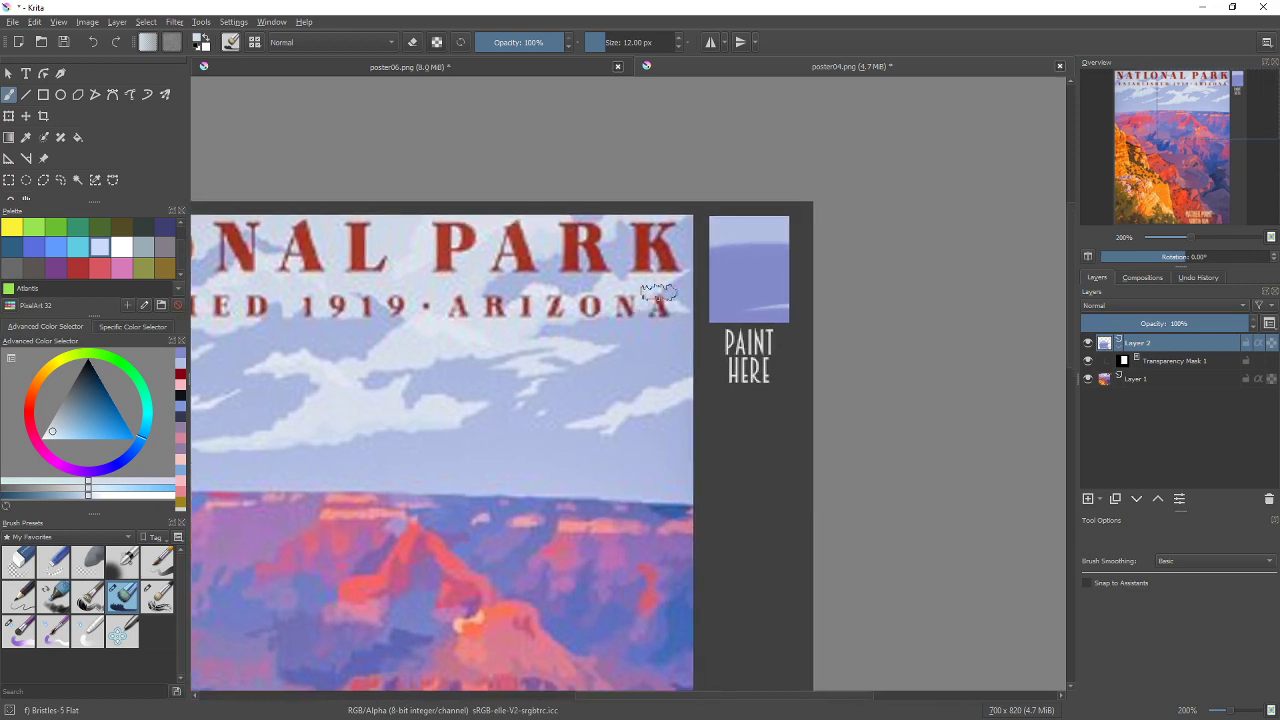
key(bracketleft)
key(bracketleft)
key(bracketleft)
mouse_move(715, 216)
mouse_down()
mouse_move(755, 214)
mouse_move(709, 228)
mouse_move(790, 222)
mouse_move(755, 234)
mouse_move(801, 215)
mouse_move(756, 220)
mouse_up()
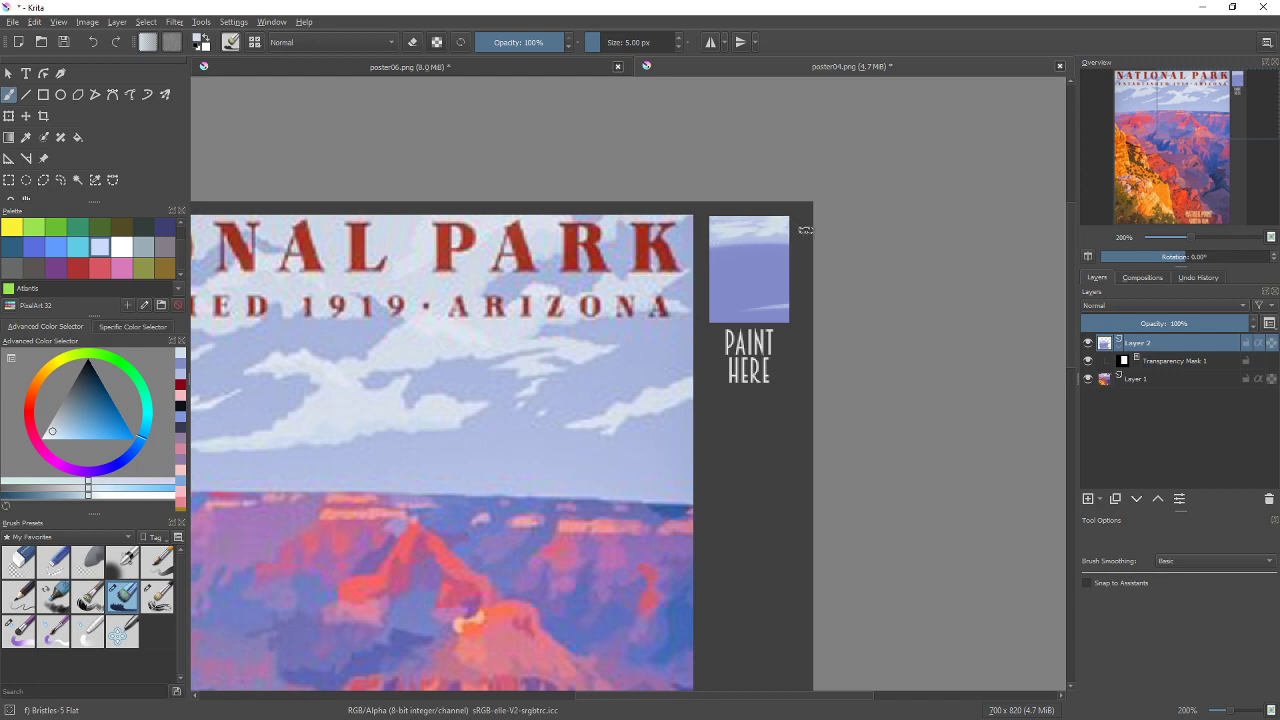
Sample the sky blue beside the clouds and break up the cloud shapes in the study
drag(786, 276, 808, 254)
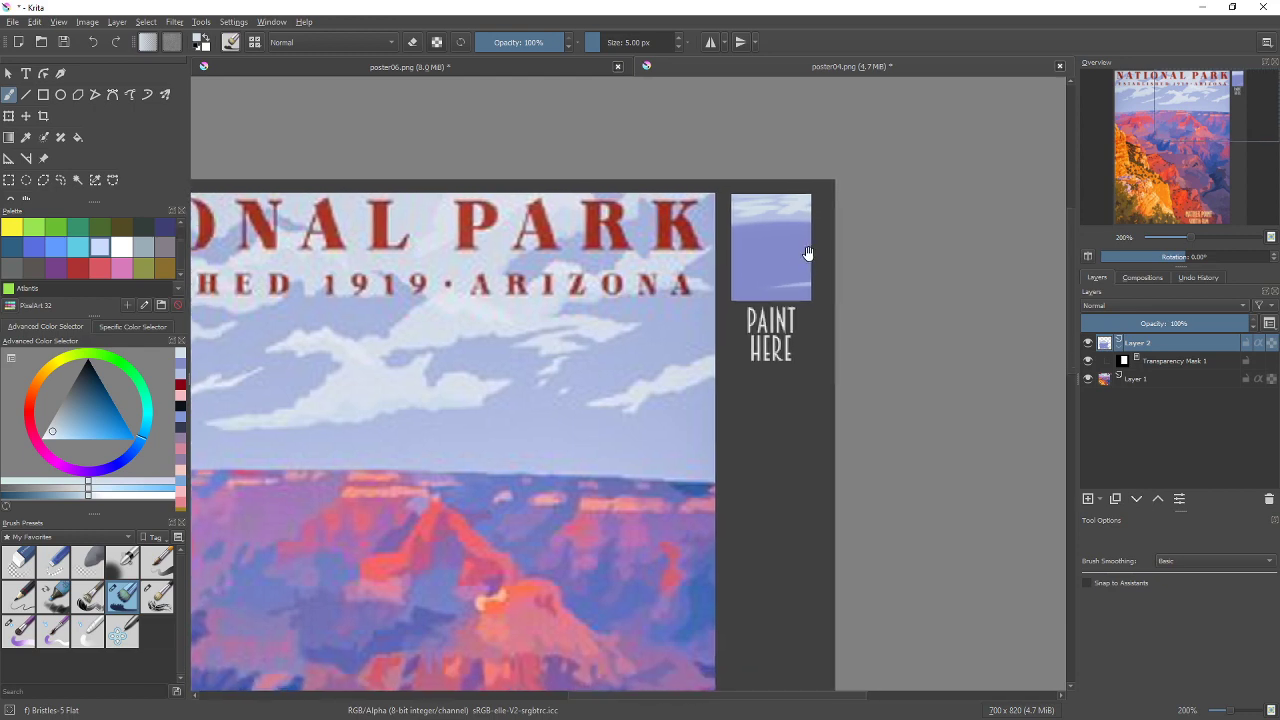
ctrl+click(660, 324)
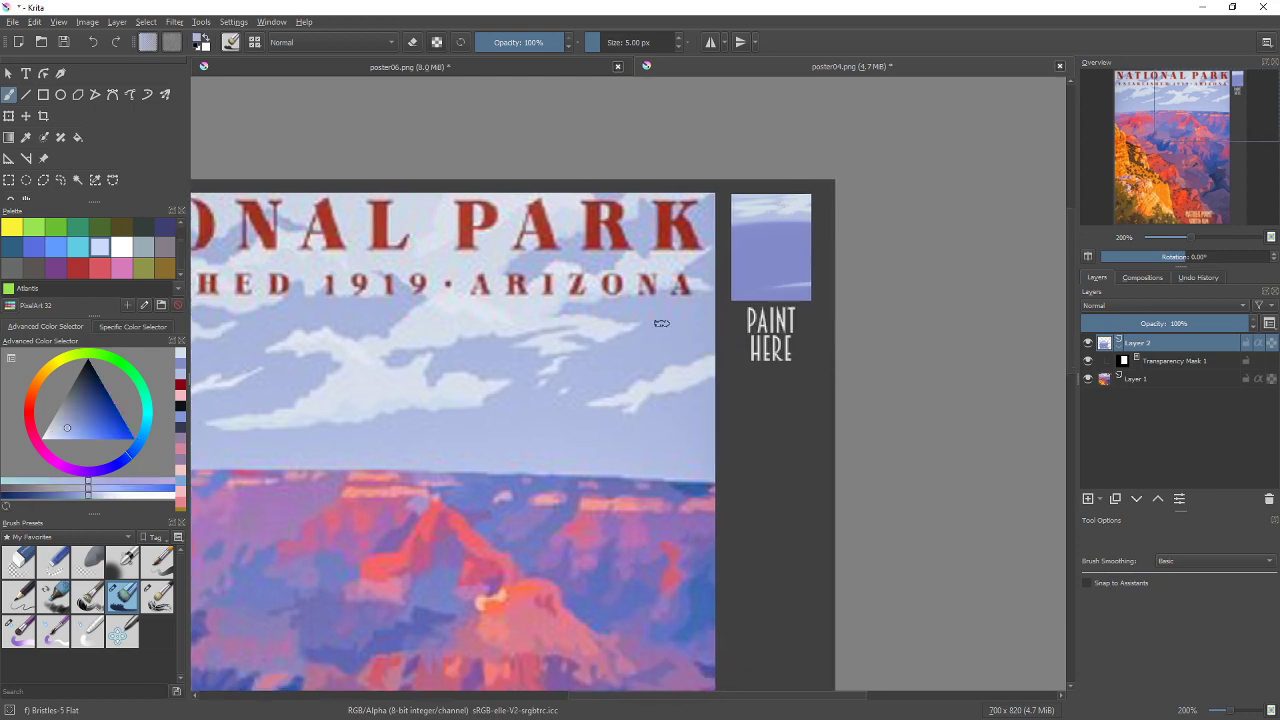
mouse_move(754, 217)
mouse_down()
mouse_move(809, 204)
mouse_move(743, 203)
mouse_up()
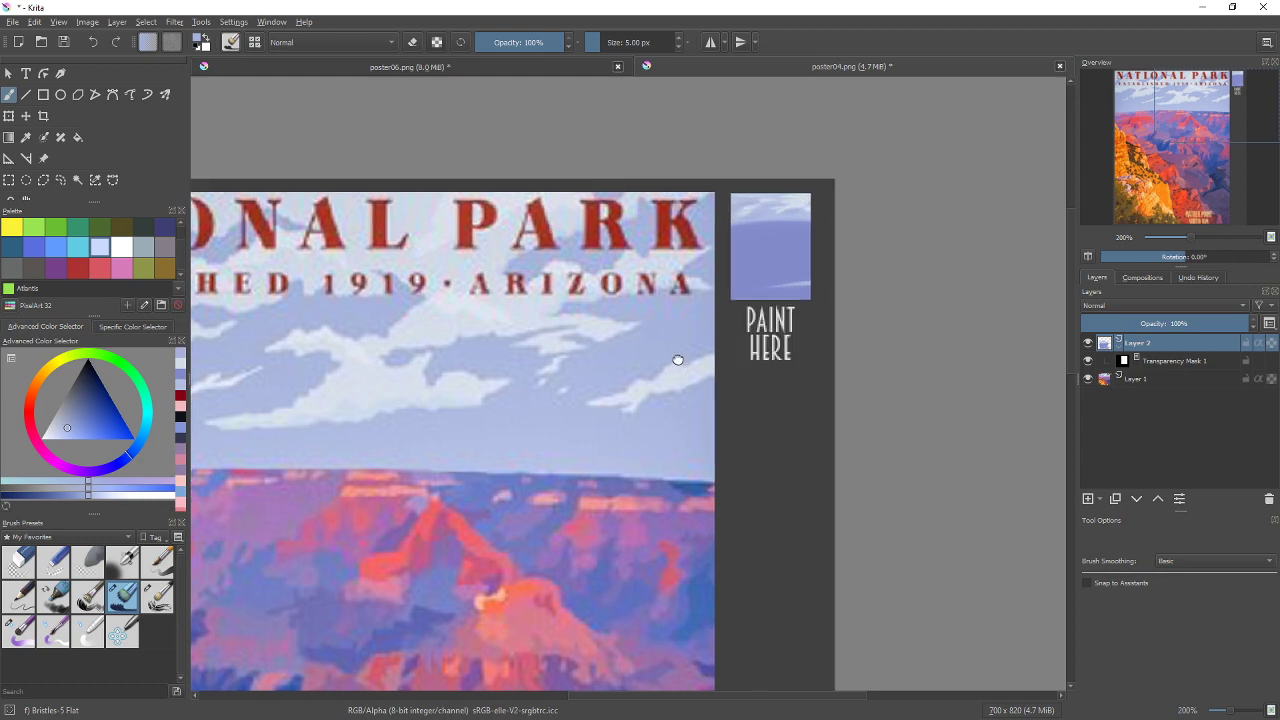
Sample the pinkish red of the sunlit canyon and paint the red rock bands and the descending diagonal ridge in the study
drag(677, 360, 770, 195)
mouse_move(704, 320)
mouse_down()
mouse_move(926, 266)
mouse_move(740, 322)
mouse_up()
drag(653, 342, 795, 350)
ctrl+click(490, 253)
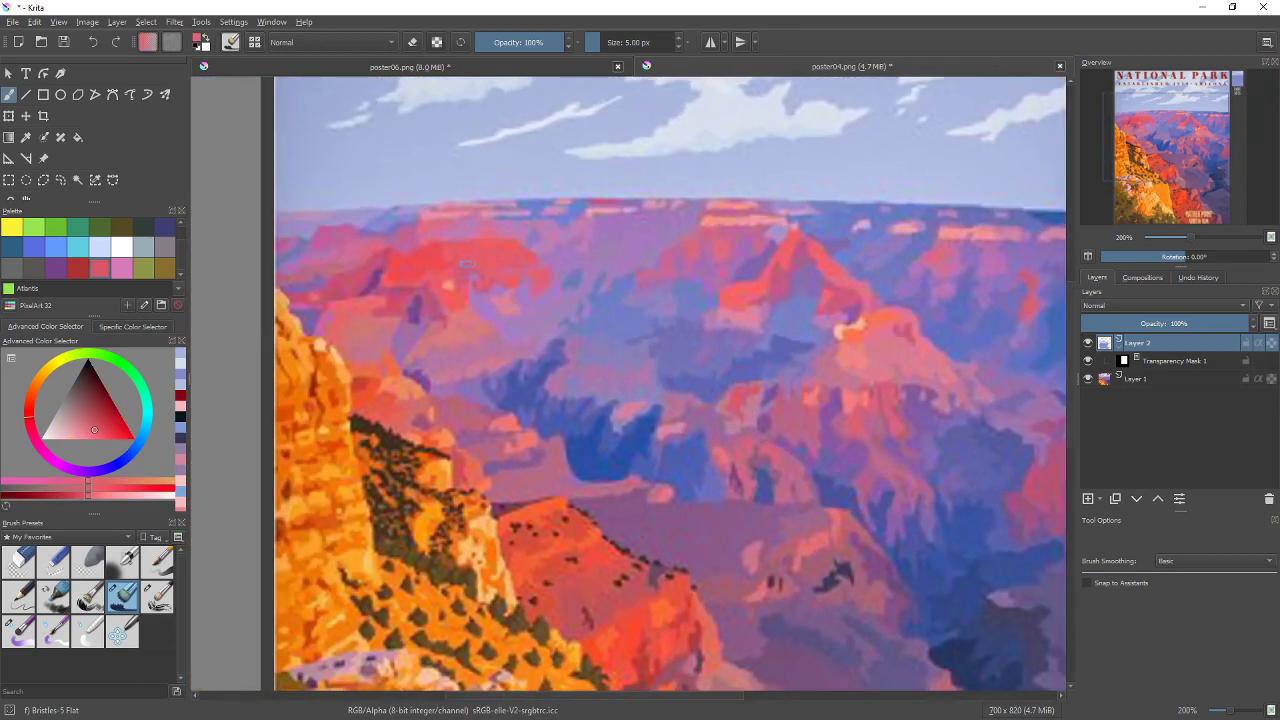
drag(1001, 295, 643, 501)
drag(779, 300, 706, 380)
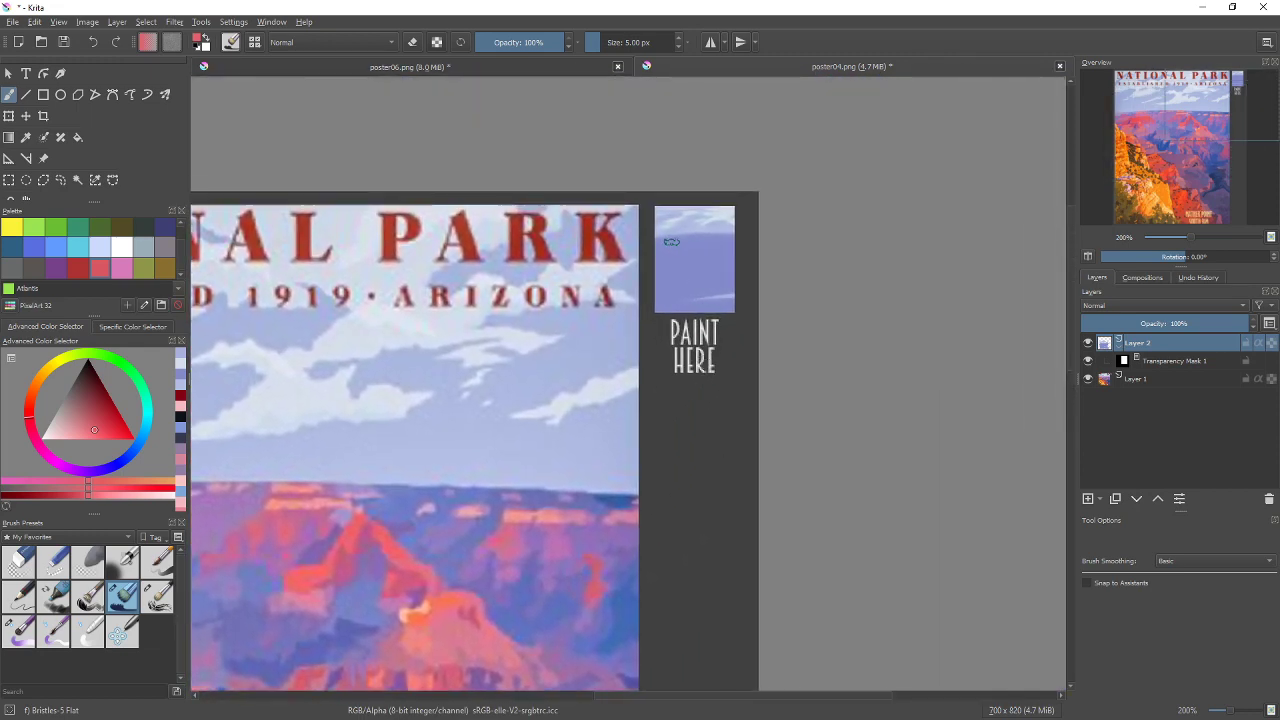
drag(659, 242, 683, 242)
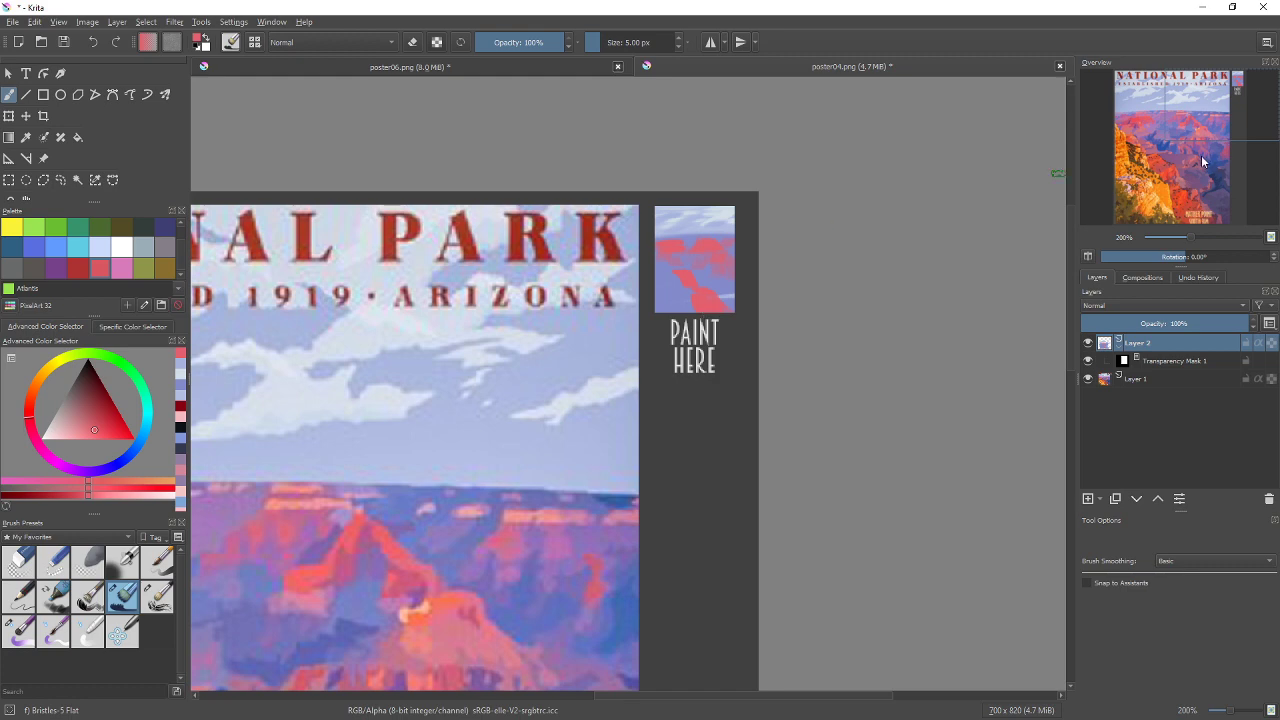
Sample the canyon's deep blue shadow and paint the shadowed valley beside the study's red ridge
drag(763, 351, 866, 257)
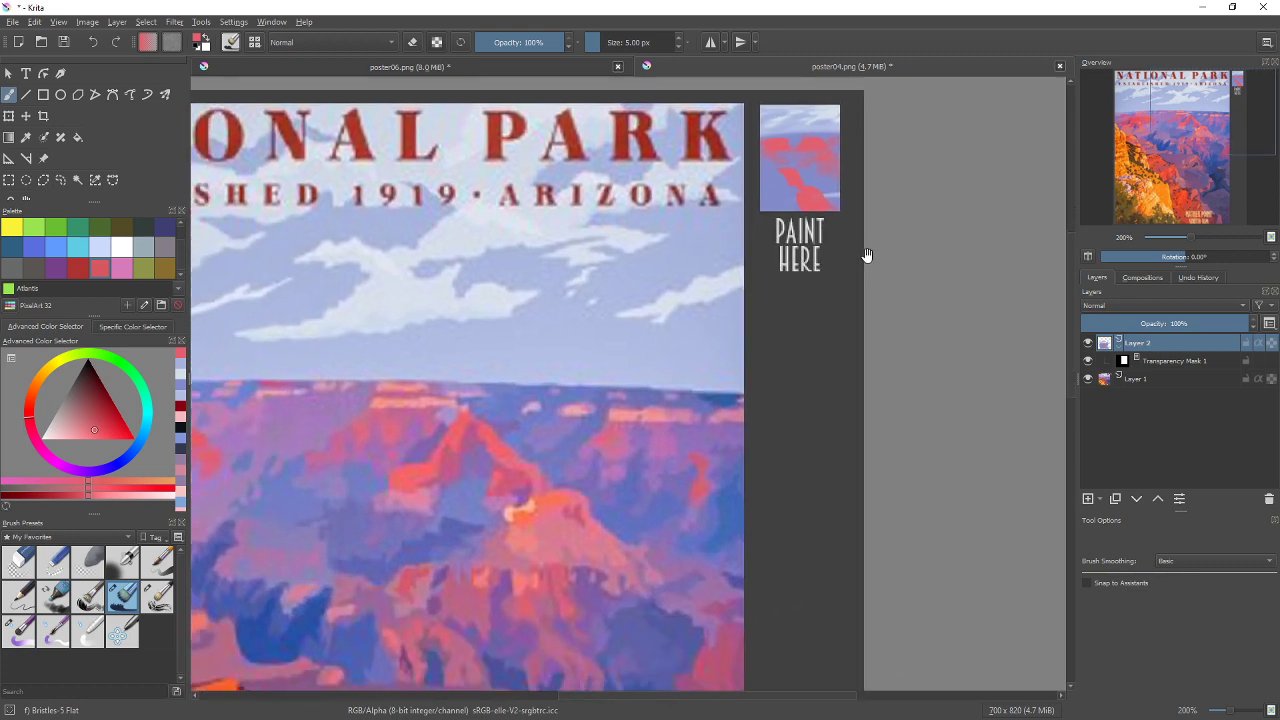
drag(645, 407, 885, 134)
mouse_move(831, 271)
mouse_down()
mouse_move(796, 210)
mouse_move(636, 454)
mouse_up()
ctrl+click(468, 305)
drag(777, 270, 594, 494)
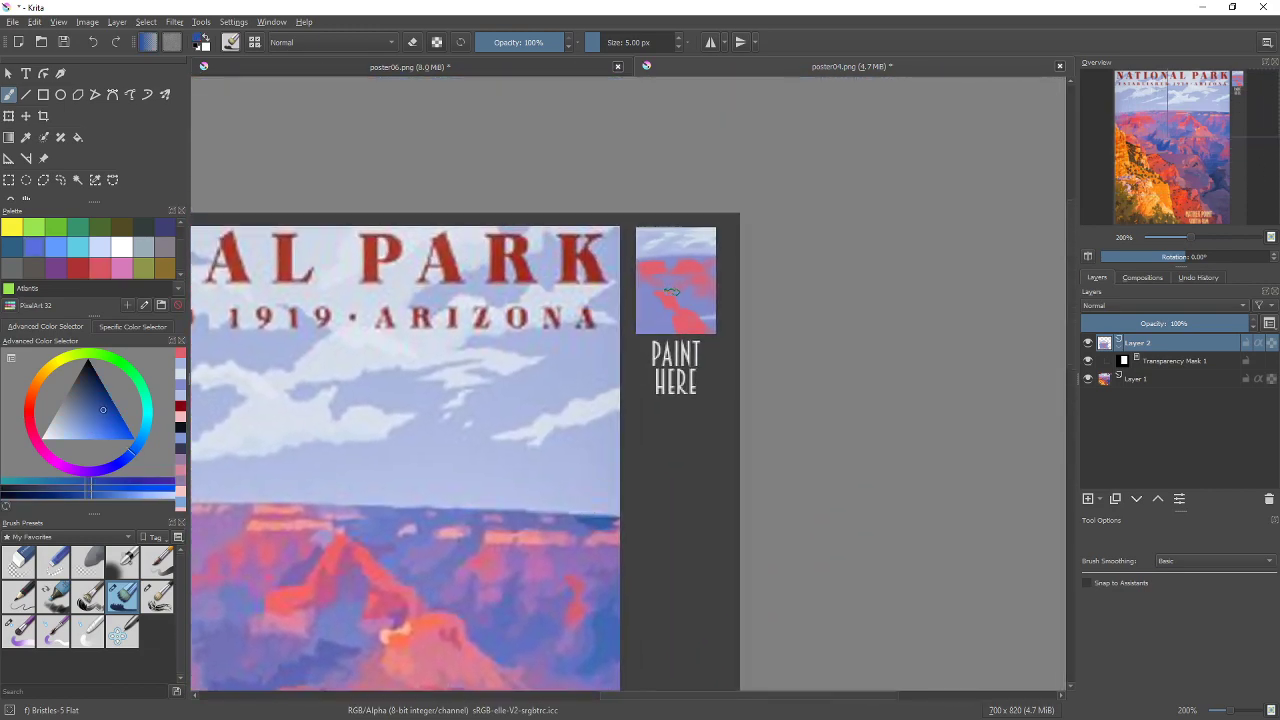
drag(670, 291, 683, 301)
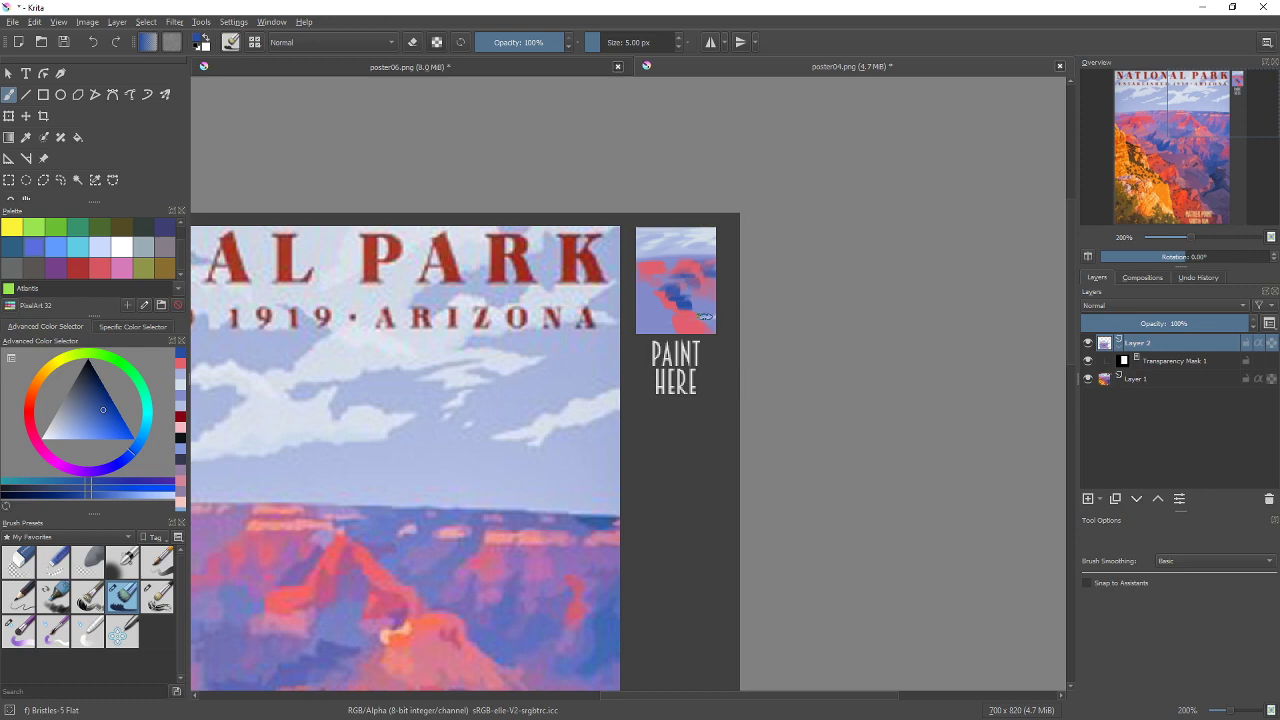
drag(697, 300, 714, 313)
mouse_move(694, 283)
mouse_down()
mouse_move(719, 327)
mouse_move(719, 303)
mouse_move(696, 294)
mouse_move(695, 305)
mouse_move(711, 324)
mouse_move(697, 277)
mouse_up()
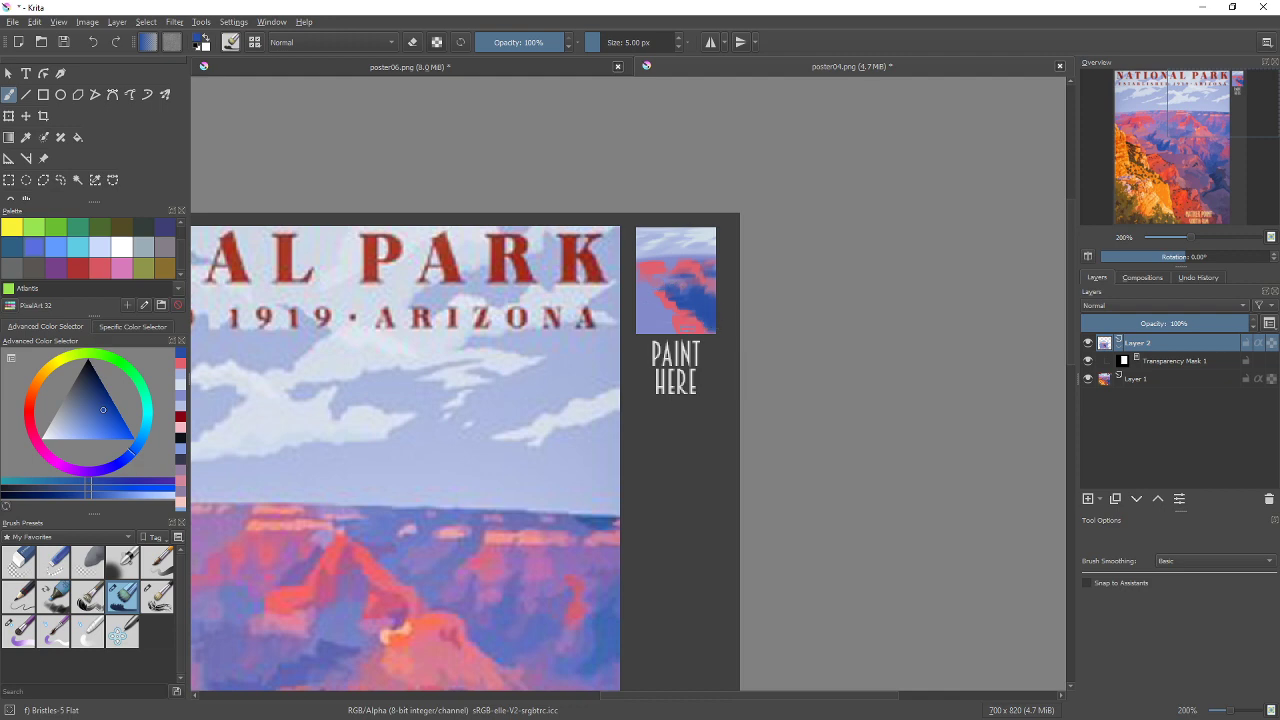
Sample the dark navy shadow near the poster's river and add it to the deepest part of the study's blue valley
mouse_move(447, 610)
mouse_down()
mouse_move(660, 390)
mouse_move(630, 97)
mouse_up()
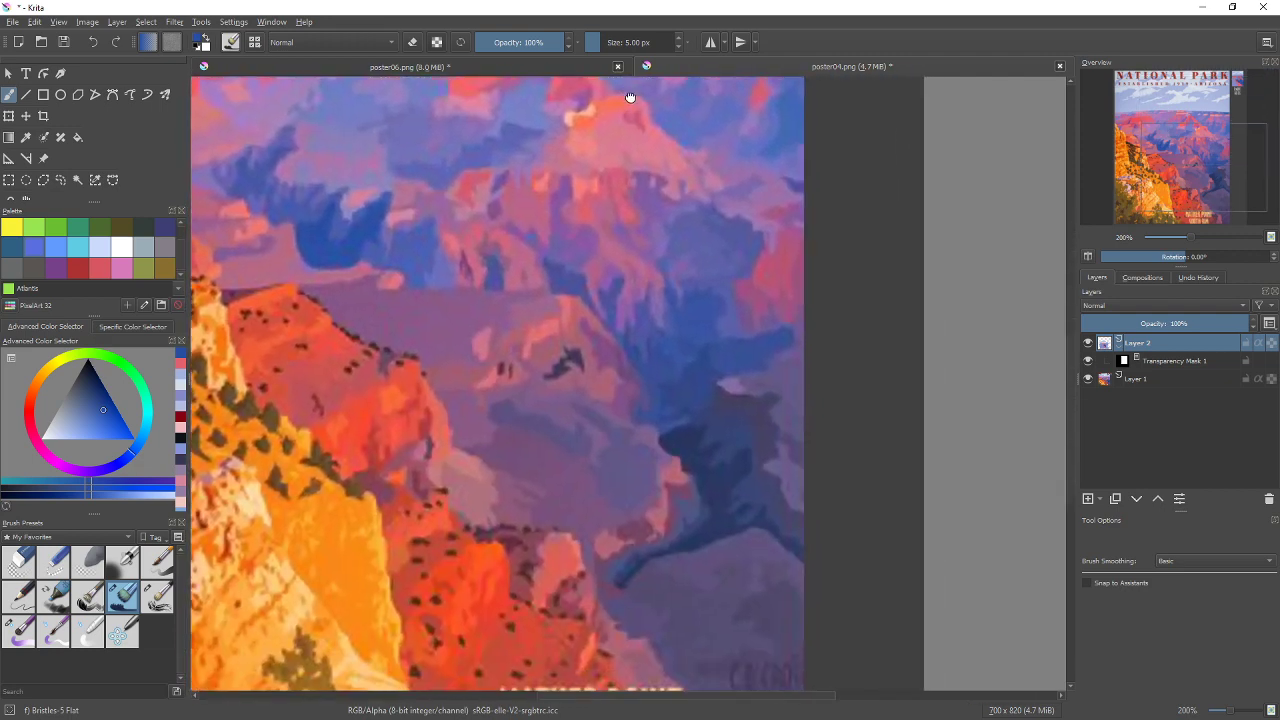
ctrl+click(674, 447)
mouse_move(768, 88)
mouse_down()
mouse_move(671, 357)
mouse_move(549, 611)
mouse_up()
mouse_move(681, 337)
mouse_down()
mouse_move(665, 327)
mouse_move(673, 342)
mouse_up()
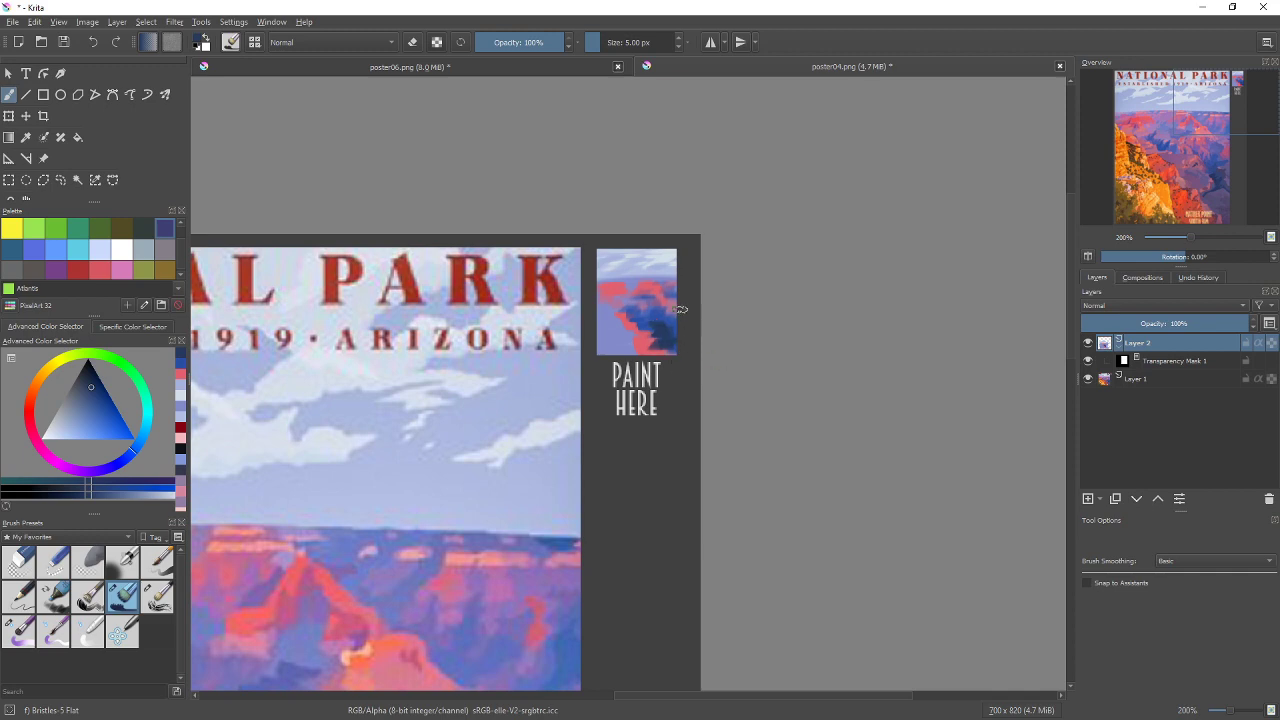
Sample the dusky purple of the middle plateau and paint it across the centre and lower area of the study
drag(602, 384, 778, 96)
drag(610, 427, 692, 150)
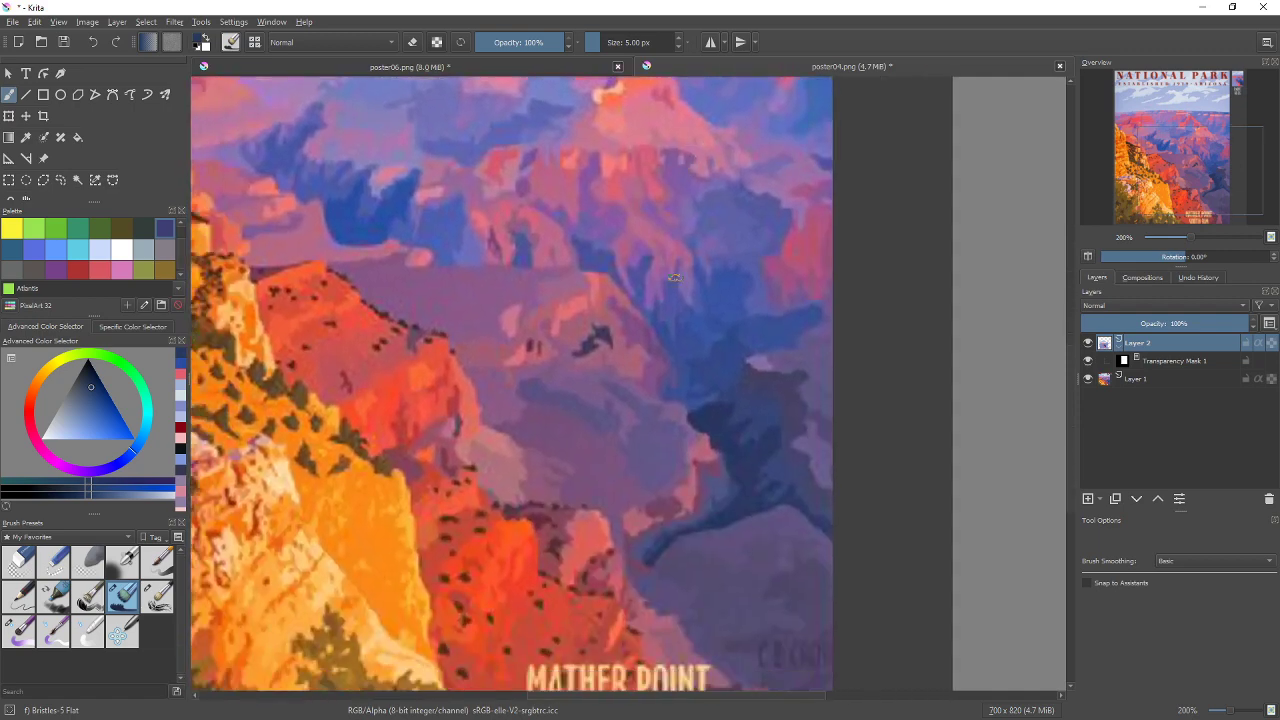
ctrl+click(584, 441)
drag(772, 156, 626, 509)
mouse_move(651, 365)
mouse_down()
mouse_move(672, 363)
mouse_move(669, 383)
mouse_move(662, 374)
mouse_up()
mouse_move(645, 357)
mouse_down()
mouse_move(679, 345)
mouse_move(638, 331)
mouse_move(665, 342)
mouse_move(601, 335)
mouse_up()
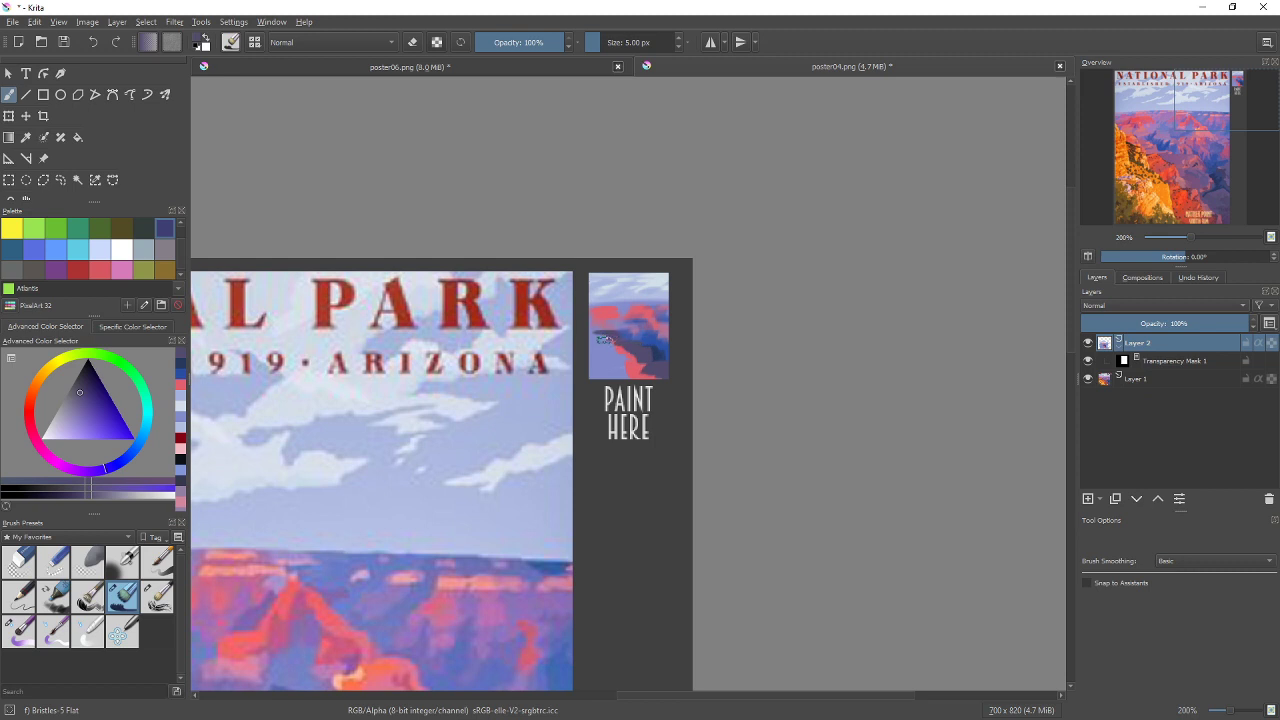
Sample the bright orange of the poster's foreground cliff and paint the large orange cliff mass in the study's lower-left corner
mouse_move(641, 376)
mouse_down()
mouse_move(702, 301)
mouse_move(671, 307)
mouse_move(701, 272)
mouse_up()
ctrl+click(697, 264)
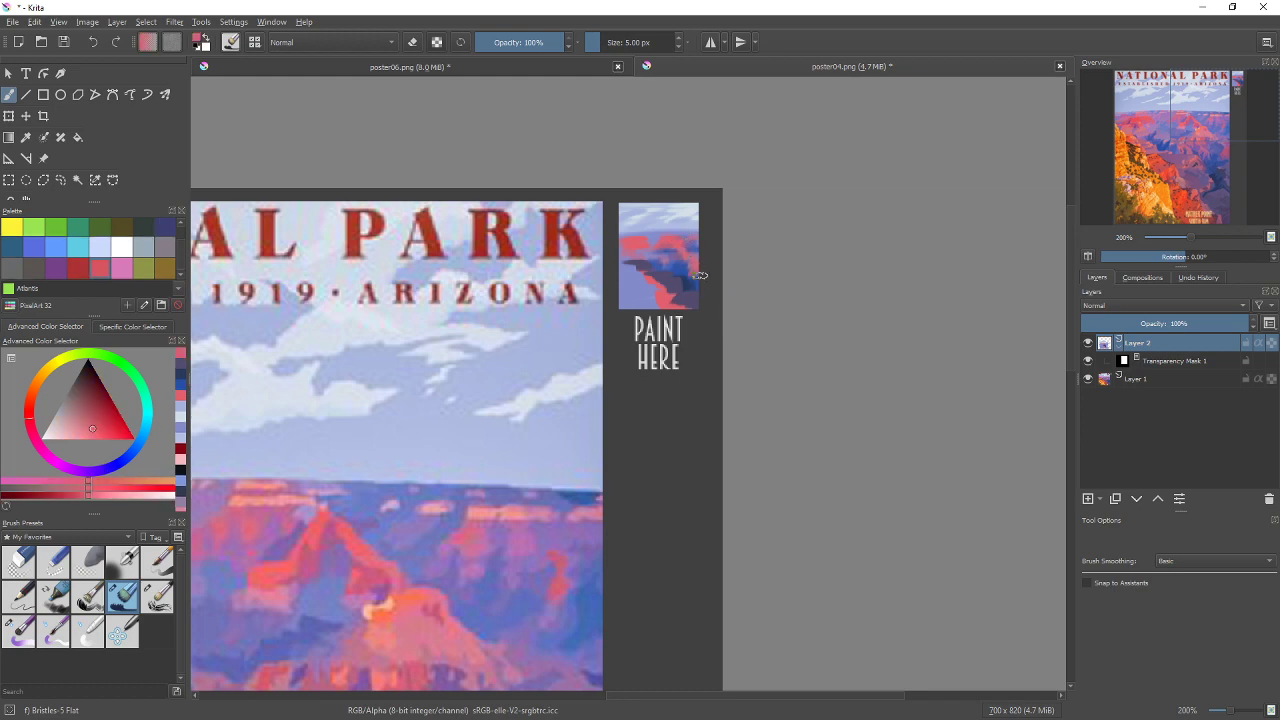
mouse_move(615, 377)
mouse_down()
mouse_move(726, 240)
mouse_move(640, 334)
mouse_move(738, 183)
mouse_up()
drag(614, 406, 818, 204)
drag(643, 366, 700, 269)
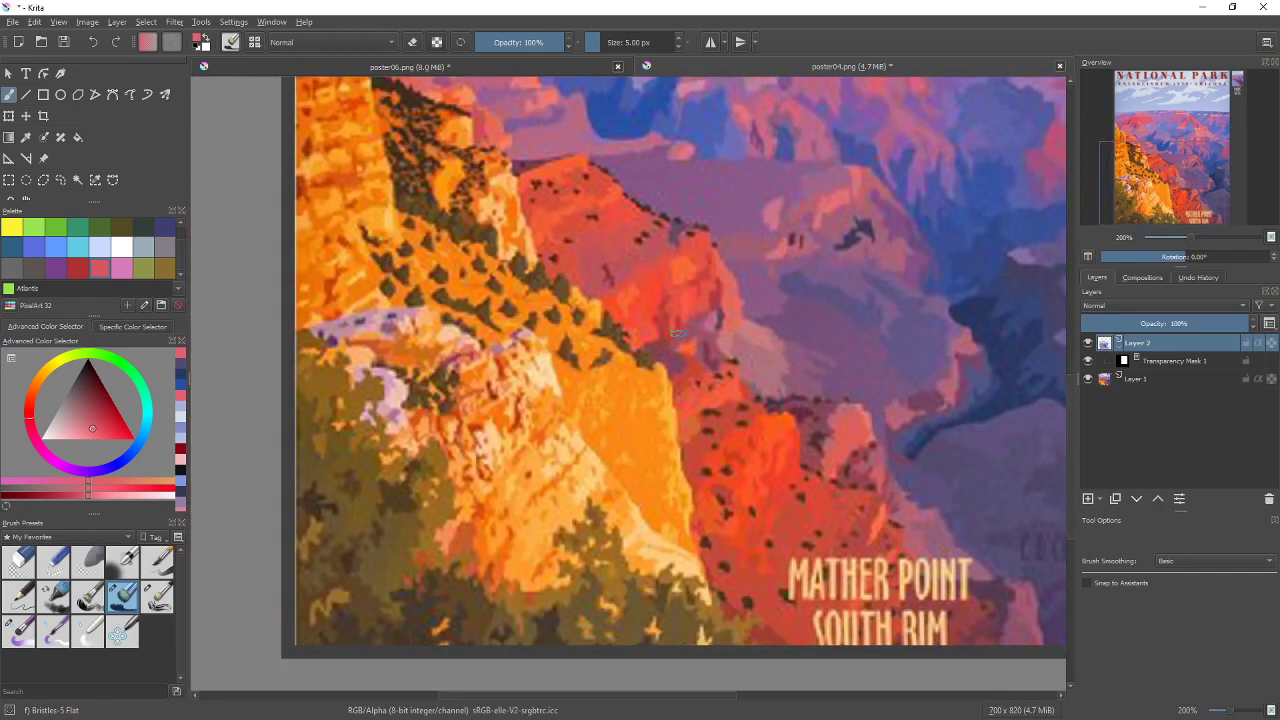
ctrl+click(640, 437)
drag(843, 165, 651, 503)
mouse_move(779, 302)
mouse_down()
mouse_move(575, 521)
mouse_move(711, 365)
mouse_up()
drag(695, 304, 688, 281)
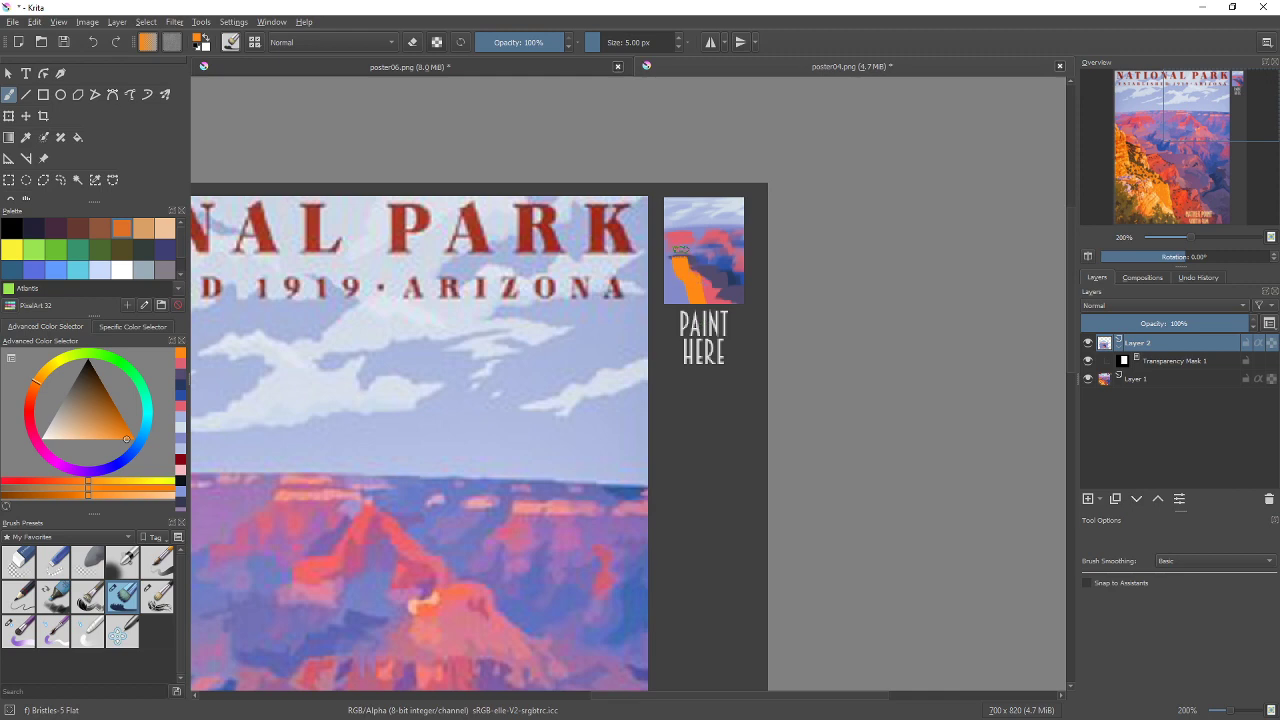
mouse_move(668, 255)
mouse_down()
mouse_move(701, 322)
mouse_move(731, 298)
mouse_move(696, 287)
mouse_move(724, 307)
mouse_up()
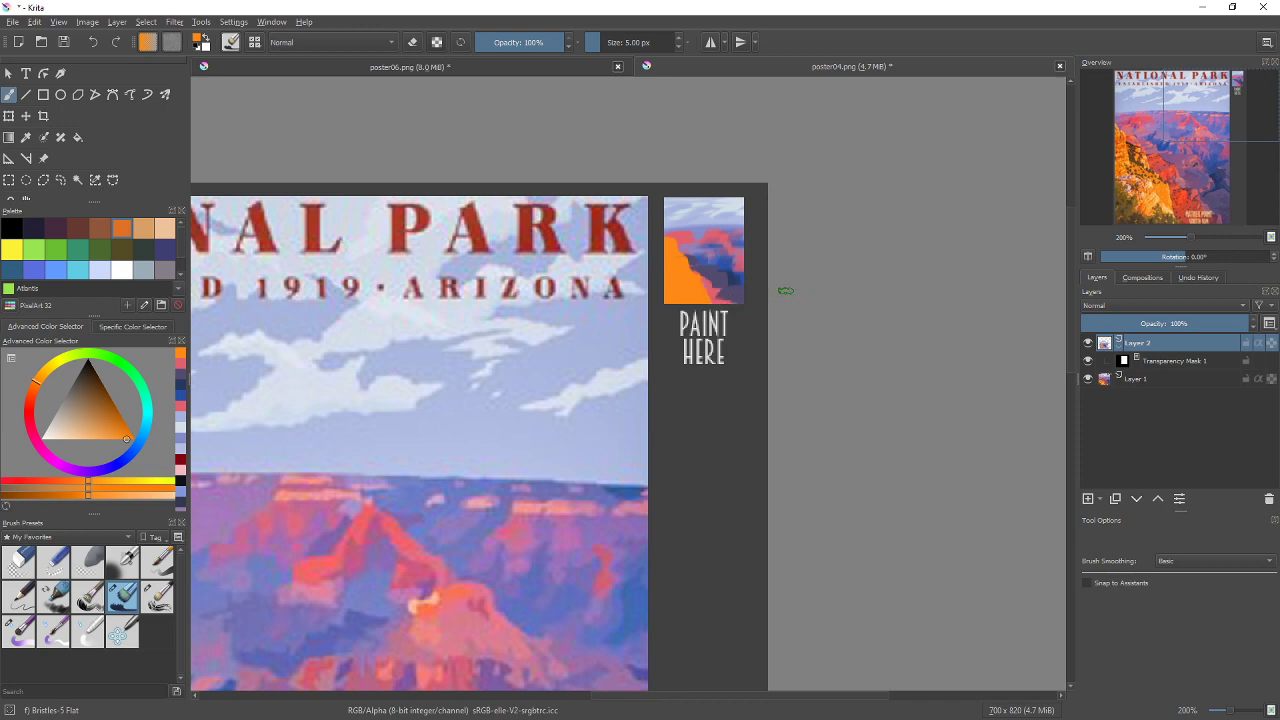
Sample the poster's vivid red slope and paint it beside the study's orange cliff, touching up its upper edge with sampled mauve
drag(502, 511, 634, 246)
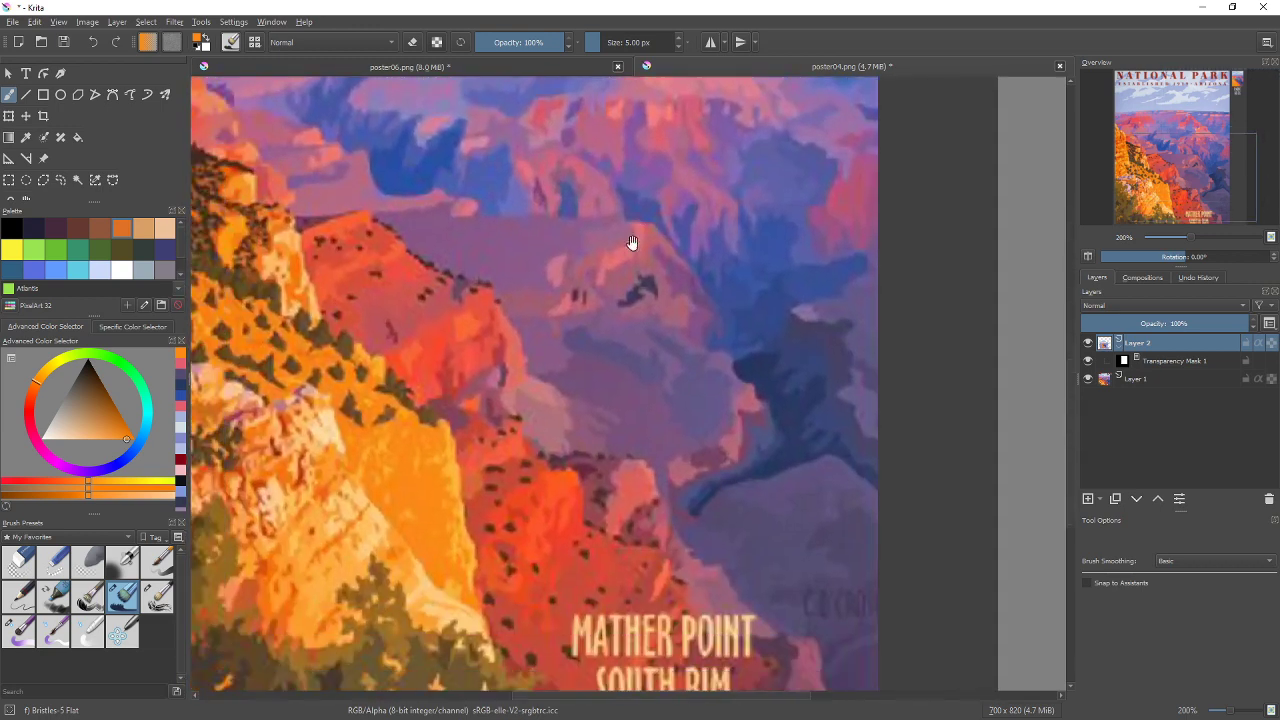
ctrl+click(556, 510)
drag(800, 162, 642, 521)
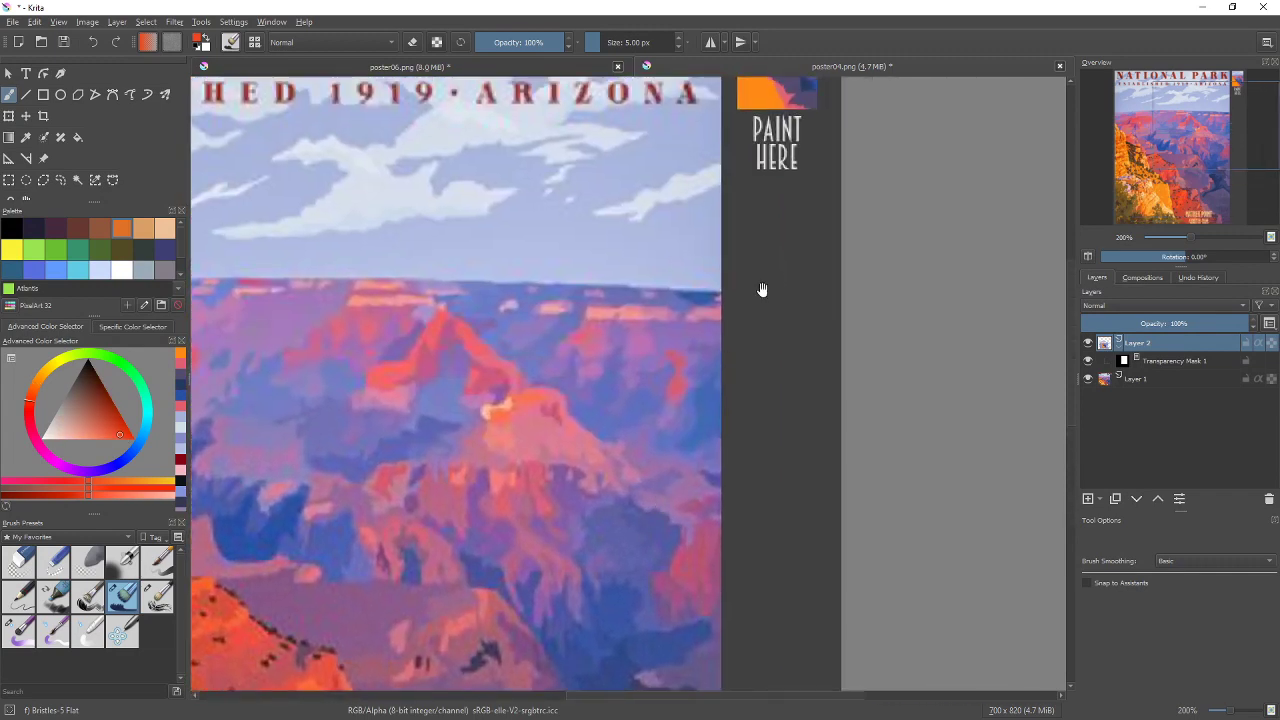
drag(768, 264, 646, 494)
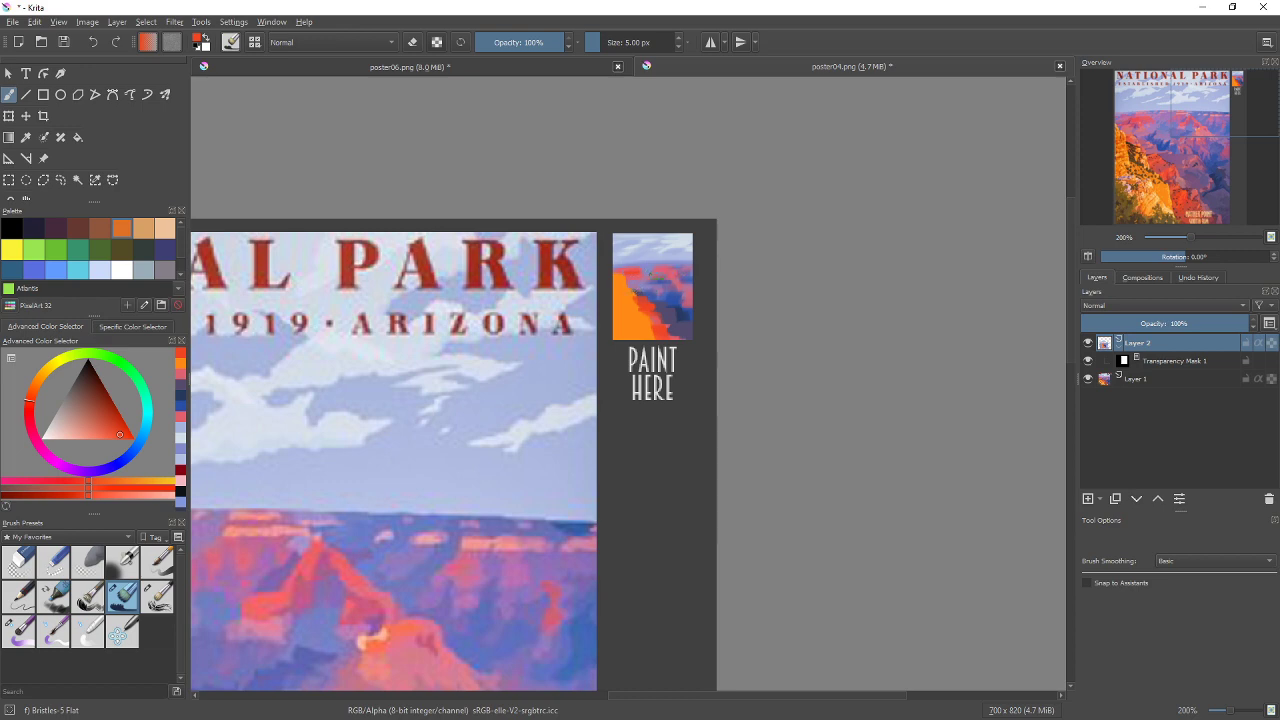
ctrl+click(632, 289)
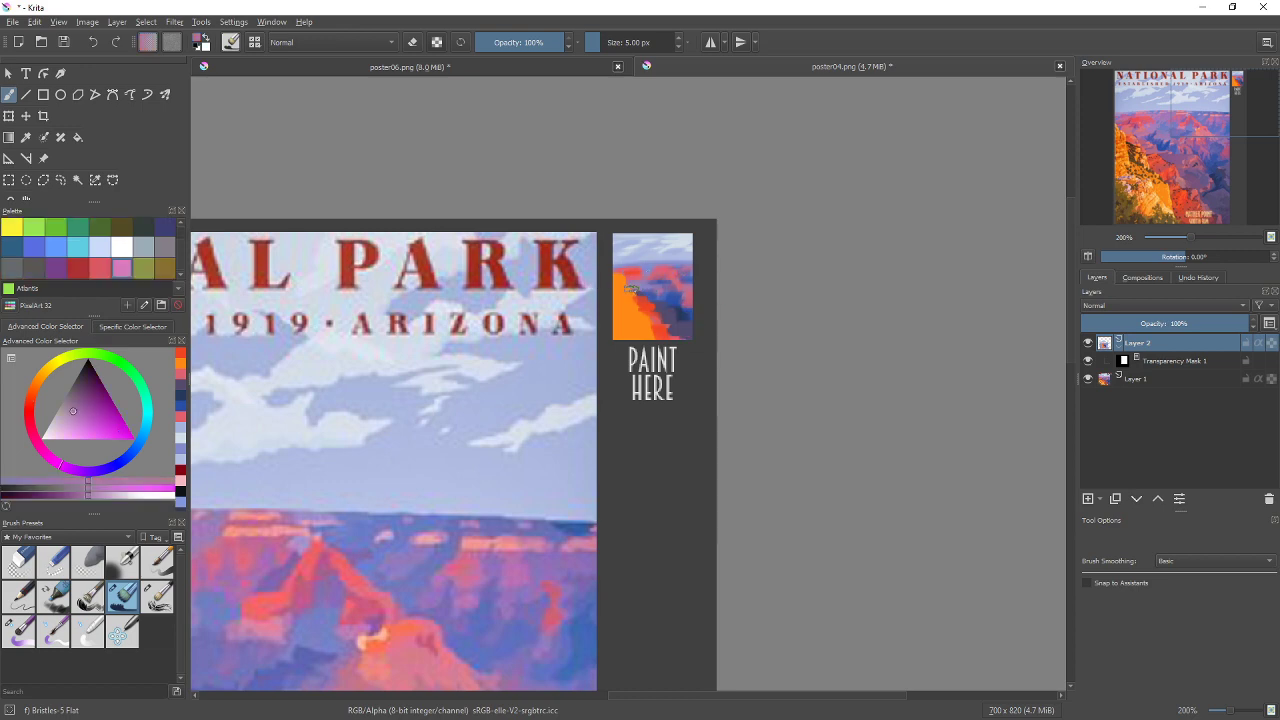
drag(631, 289, 635, 291)
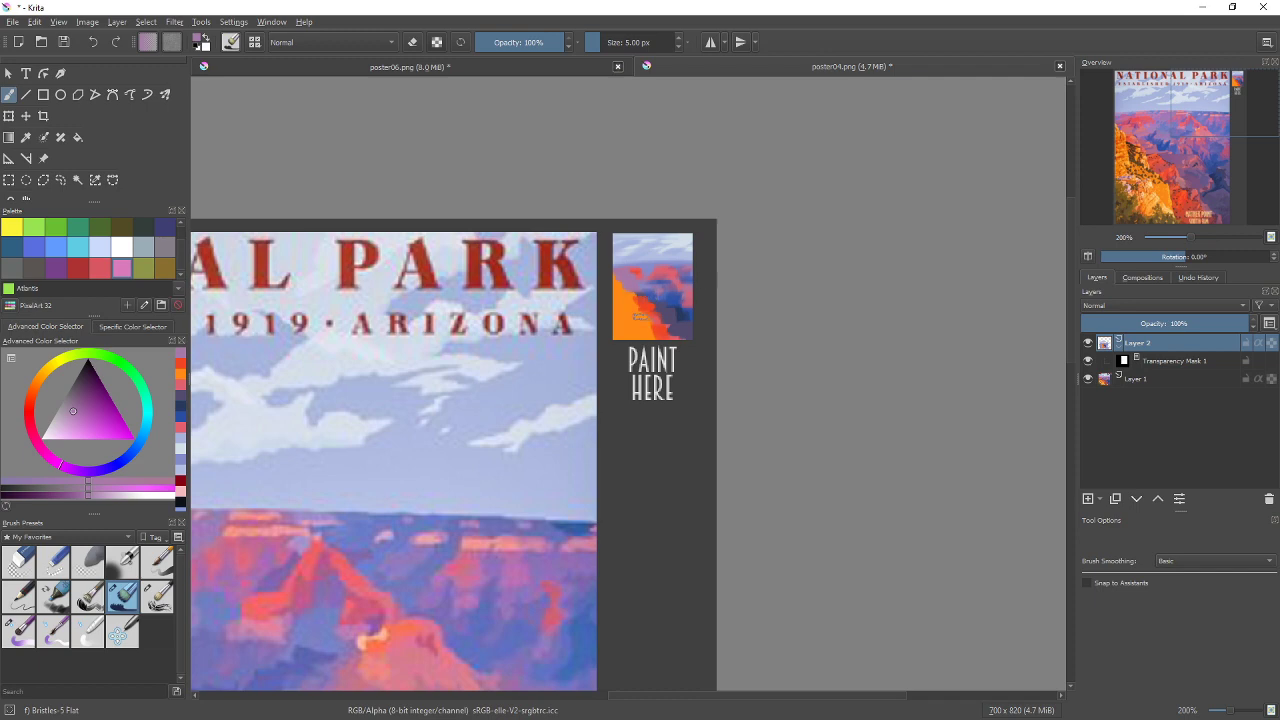
Sample the dark olive of the cliffside shrubs, paint shrub patches over the study's orange cliff and reduce the brush to 3 px
drag(549, 466, 806, 180)
drag(602, 426, 893, 148)
drag(770, 294, 784, 301)
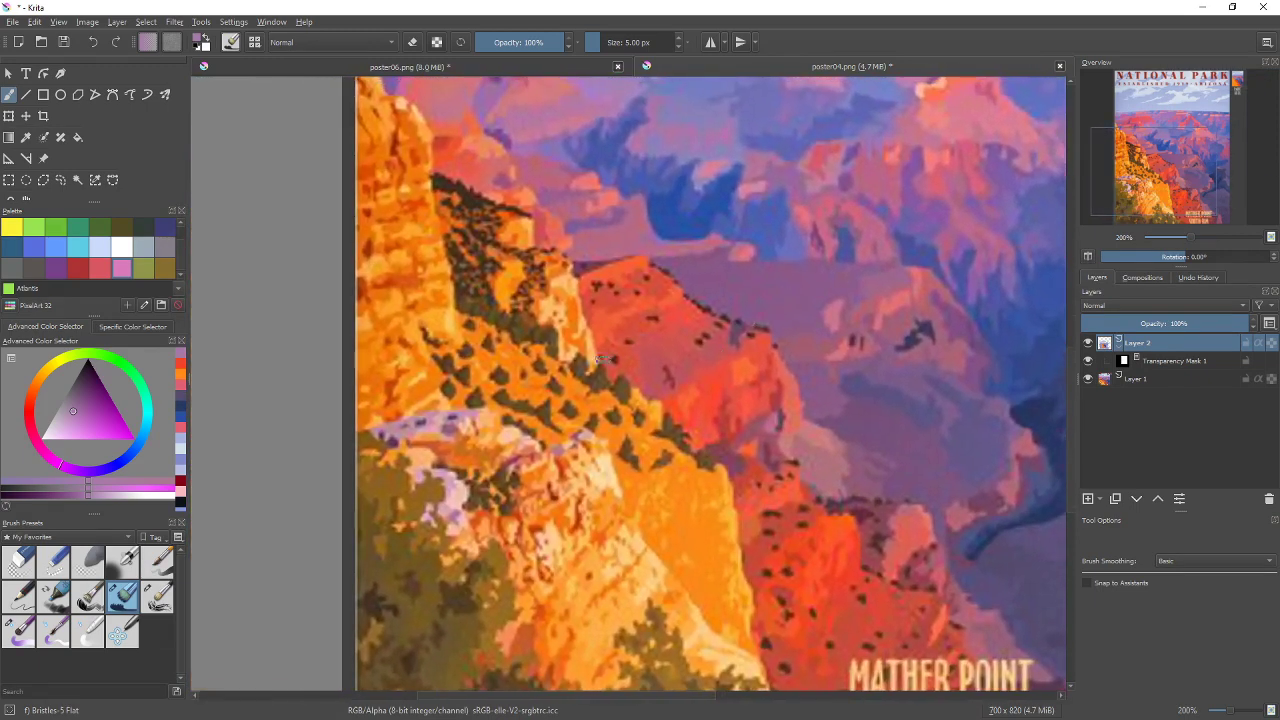
ctrl+click(491, 315)
drag(851, 220, 623, 514)
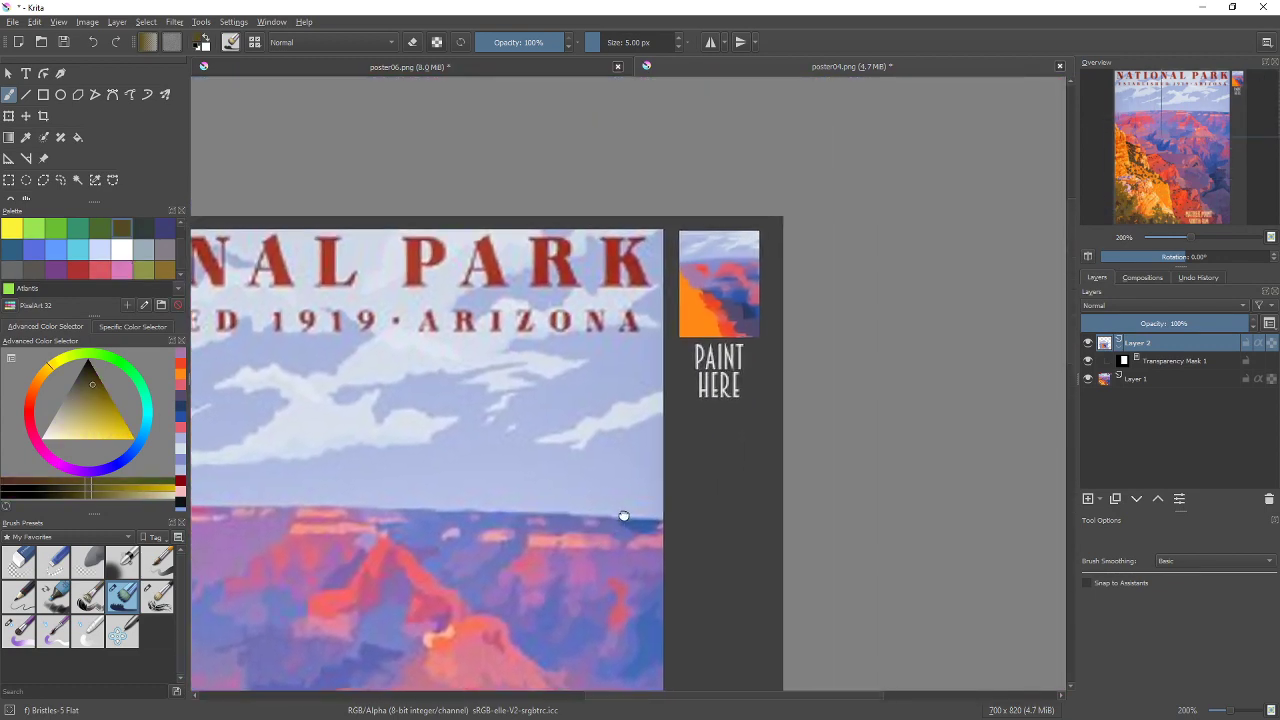
mouse_move(689, 310)
mouse_down()
mouse_move(702, 344)
mouse_move(699, 330)
mouse_move(728, 323)
mouse_move(686, 336)
mouse_move(681, 321)
mouse_move(703, 303)
mouse_move(683, 309)
mouse_move(716, 308)
mouse_up()
key(bracketleft)
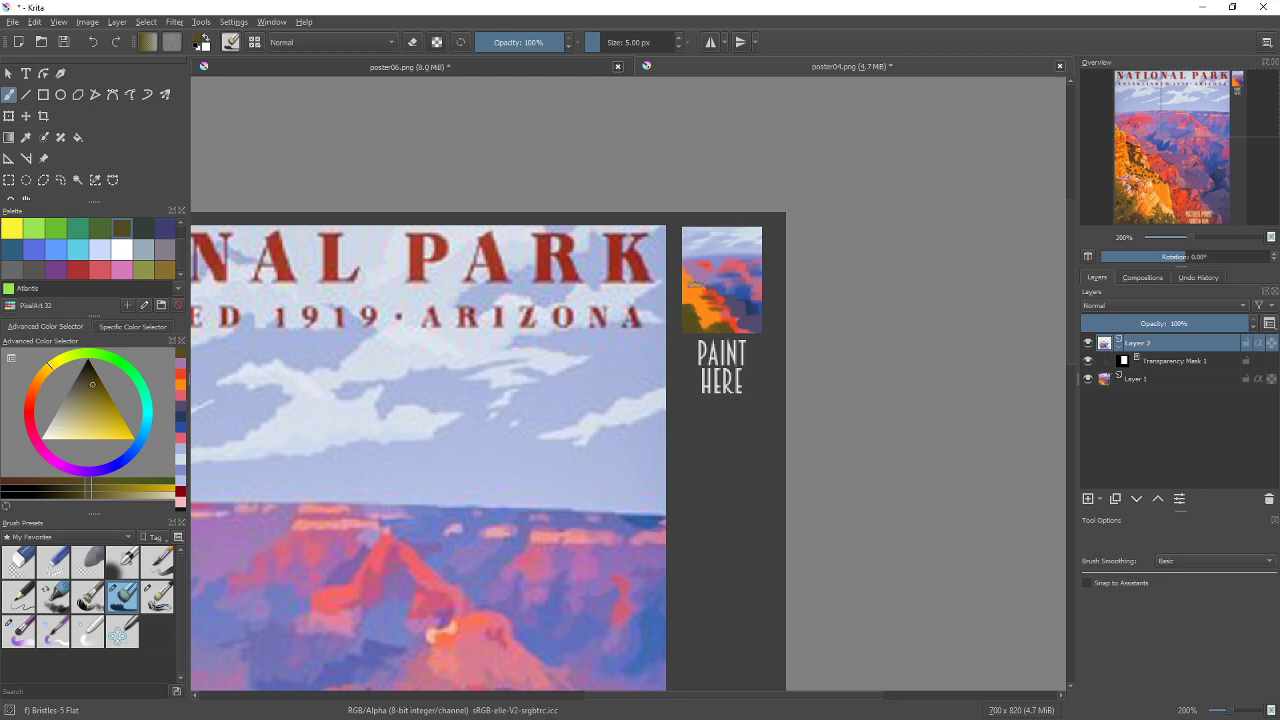
key(bracketleft)
key(bracketleft)
Sample the burnt orange of the poster's cliff shadows and paint small shadow strokes on the study's orange cliff with a 4 px brush
drag(565, 463, 811, 250)
drag(629, 420, 960, 157)
ctrl+click(469, 347)
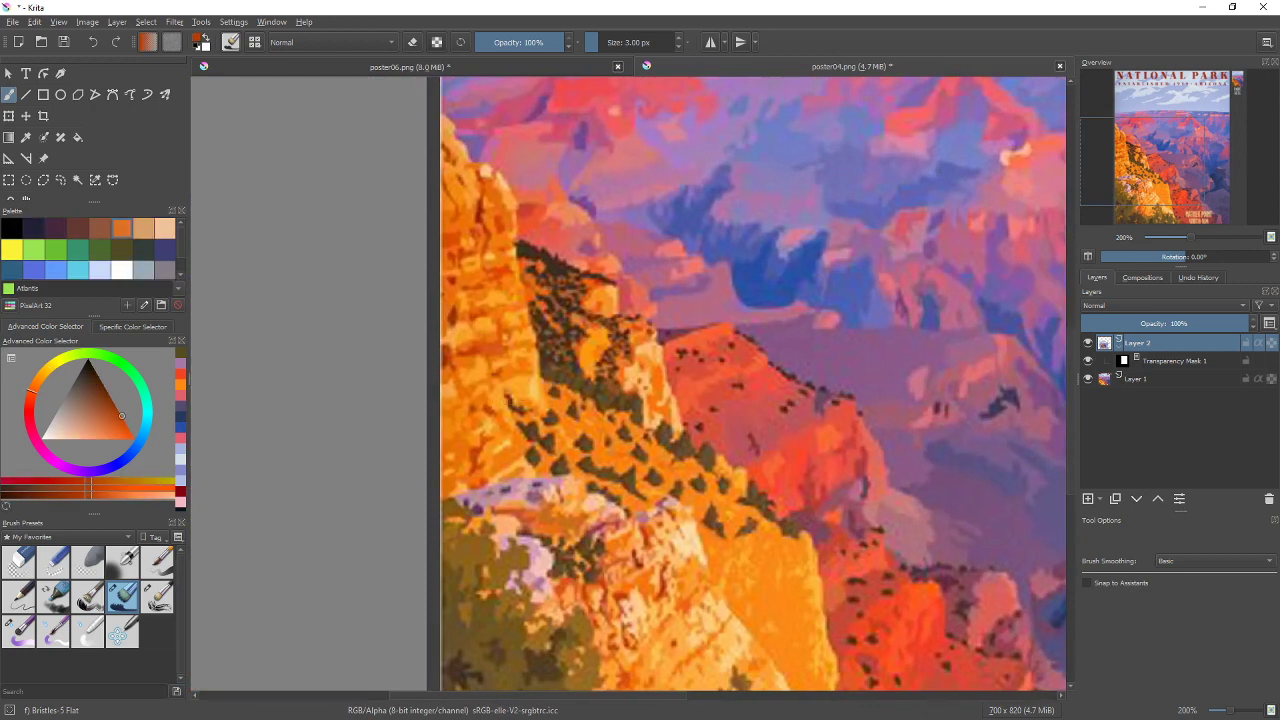
mouse_move(915, 213)
mouse_down()
mouse_move(854, 237)
mouse_move(625, 408)
mouse_up()
drag(893, 210, 647, 391)
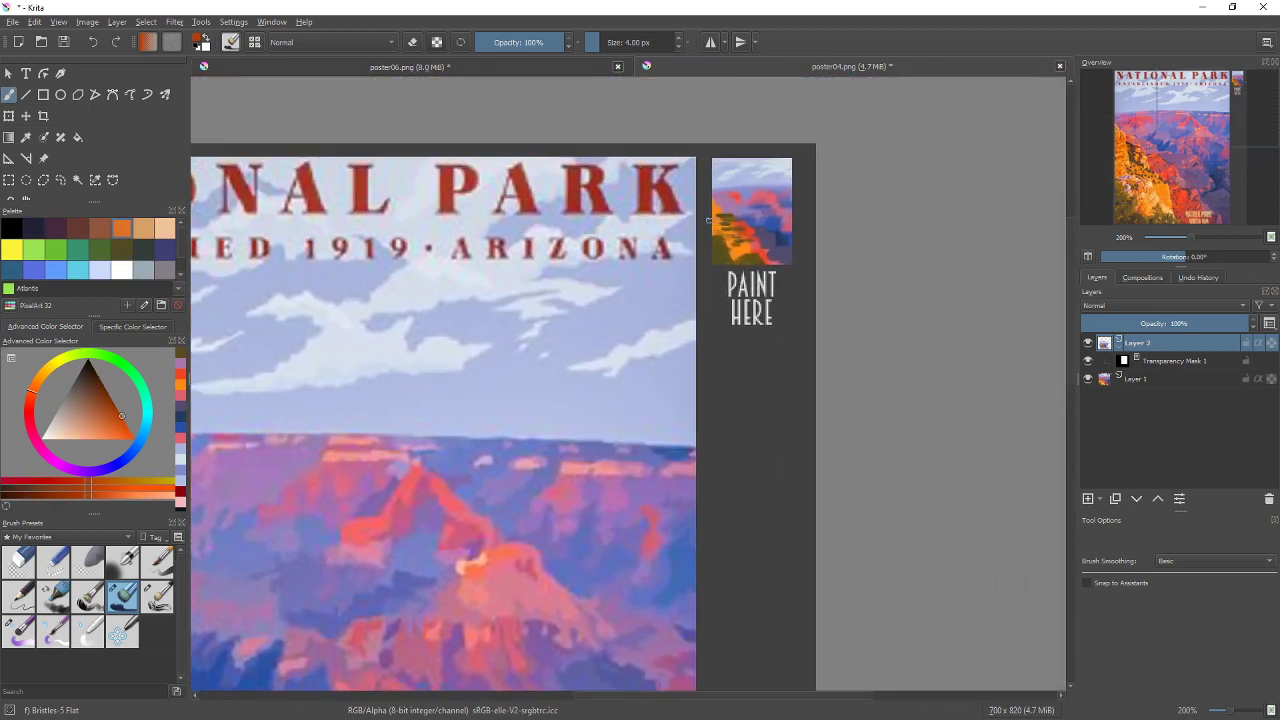
drag(709, 220, 734, 214)
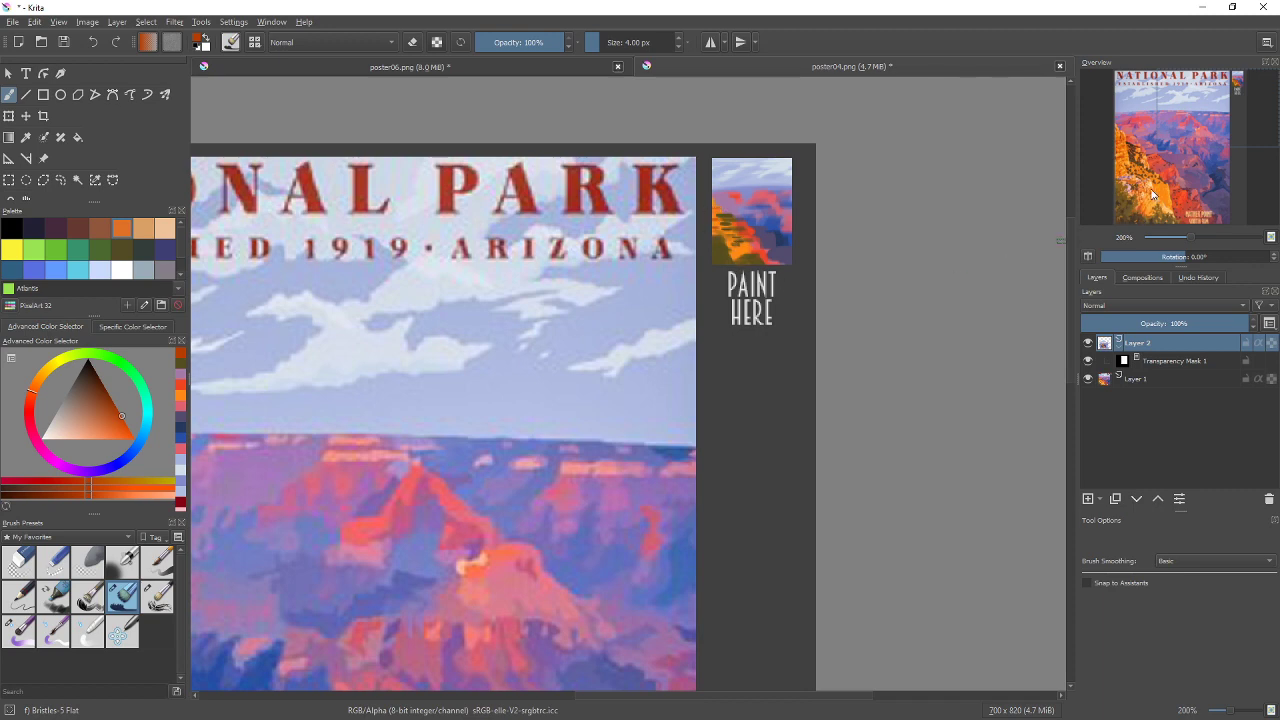
Sample the pale cream of the poster's sunlit rock face and dab highlights onto the study's orange cliff
drag(486, 532, 765, 60)
drag(611, 345, 694, 205)
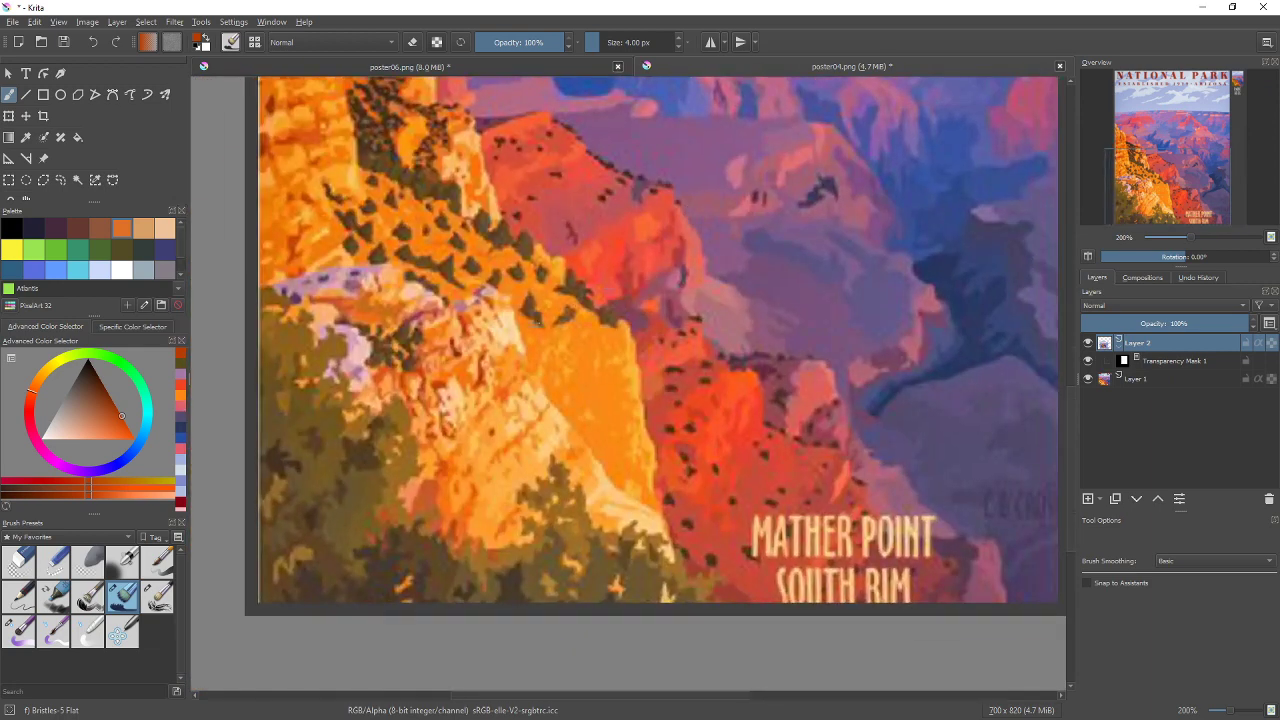
ctrl+click(504, 333)
drag(889, 177, 607, 515)
mouse_move(808, 217)
mouse_down()
mouse_move(749, 280)
mouse_move(669, 514)
mouse_up()
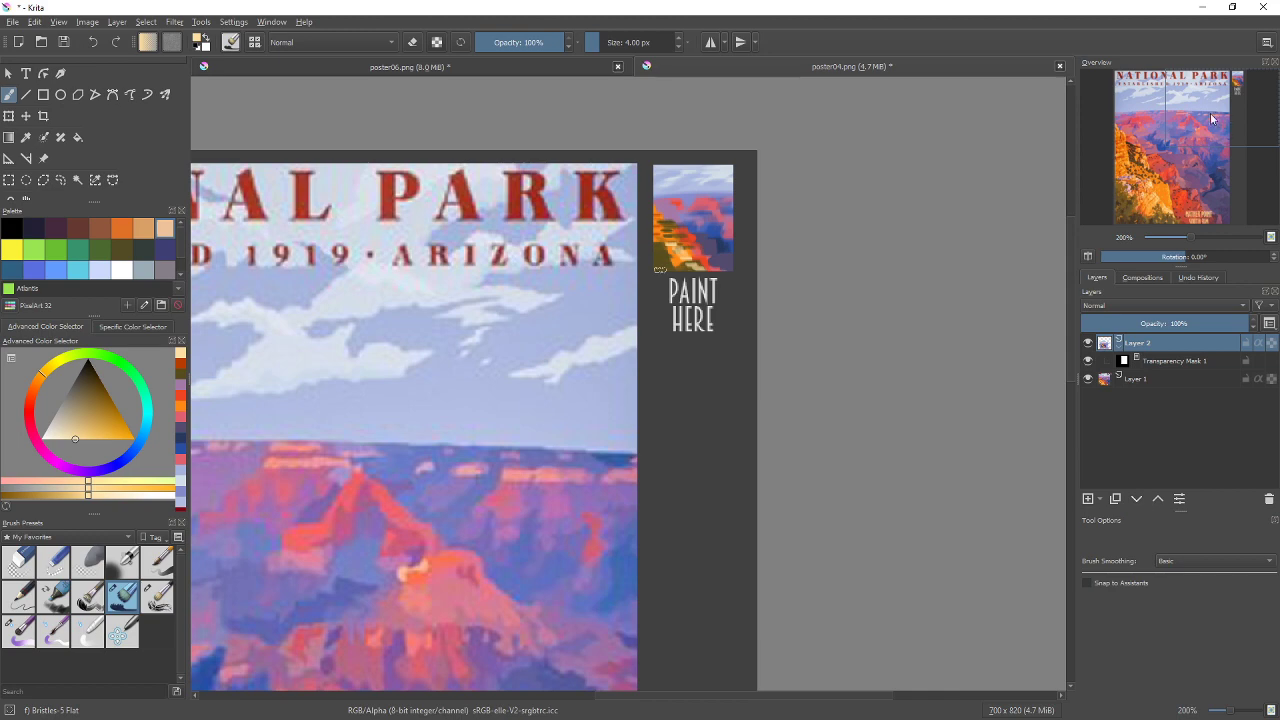
Sample the salmon pink of the poster's distant mesas and add light strokes to the study's far rock bands
ctrl+click(518, 478)
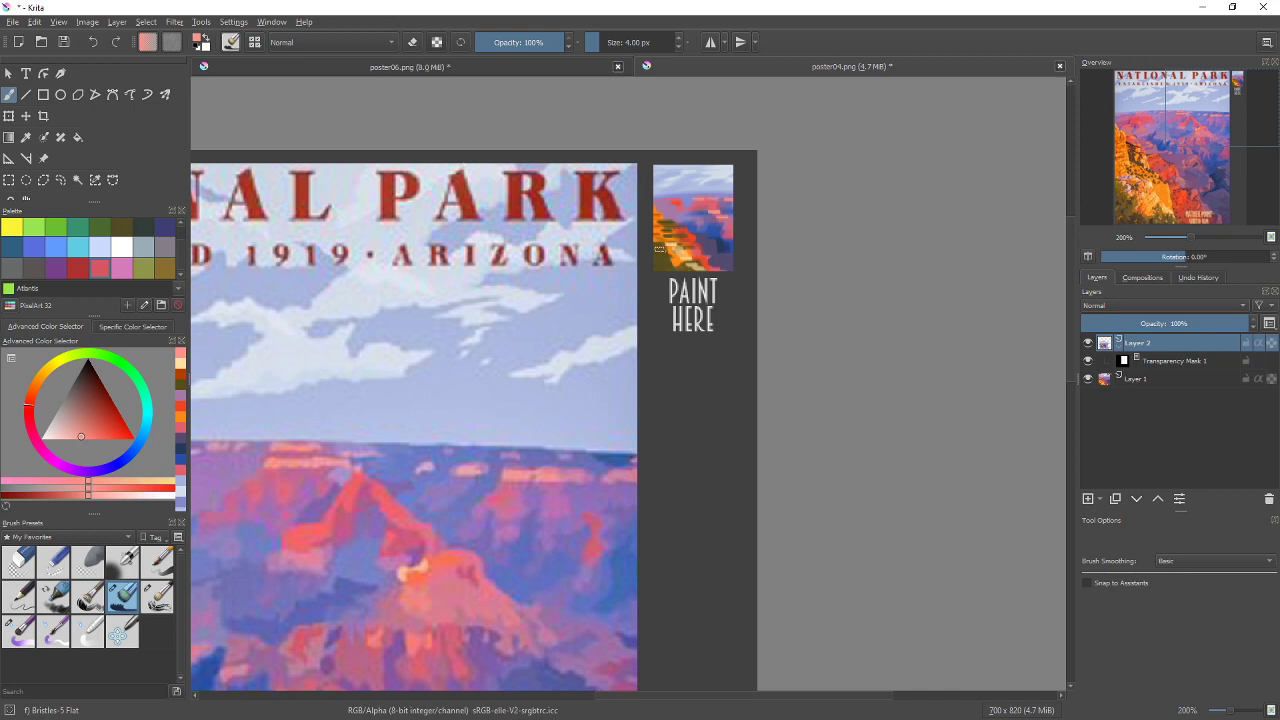
scroll(658, 247, down, 2)
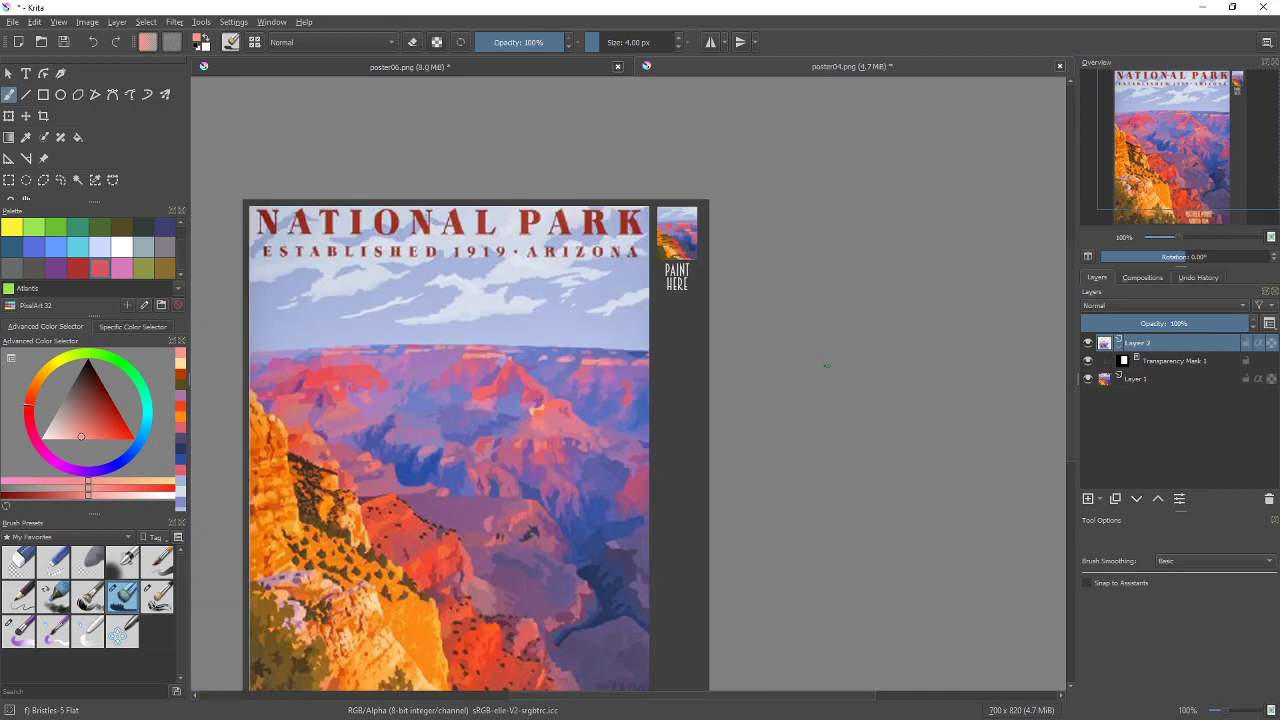
mouse_move(826, 363)
mouse_down()
mouse_move(849, 334)
mouse_move(841, 365)
mouse_up()
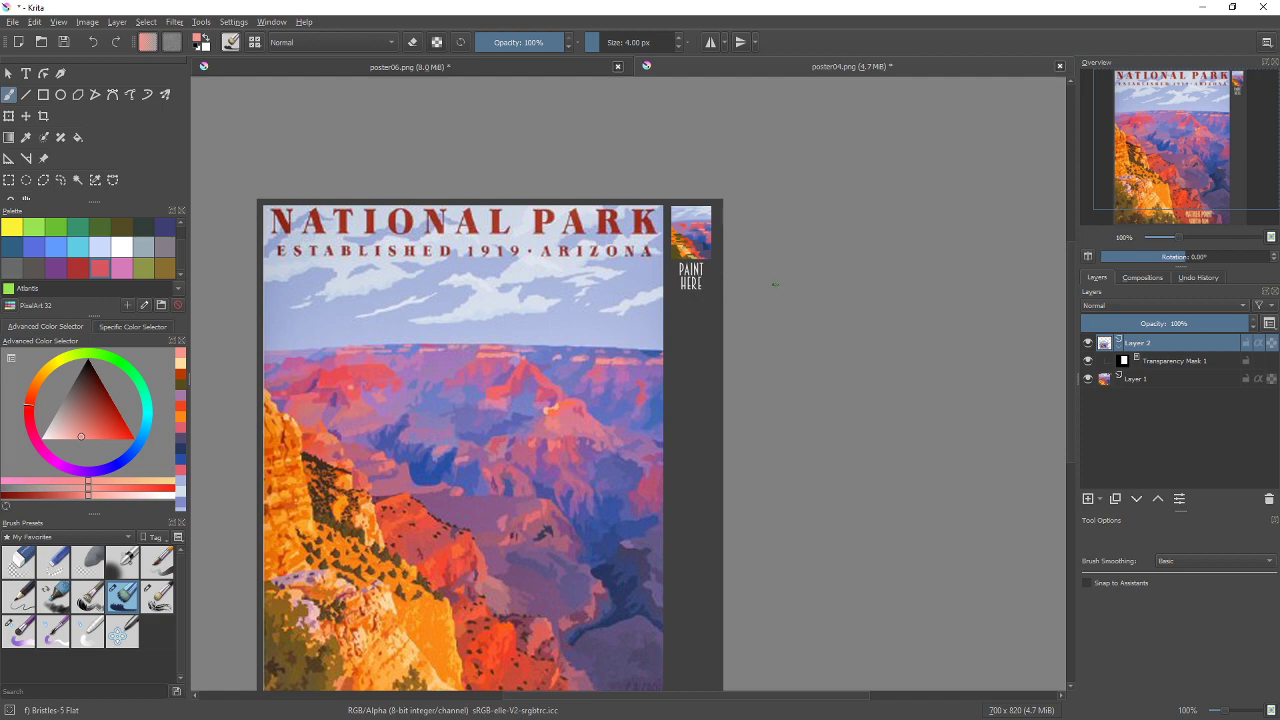
drag(774, 284, 892, 193)
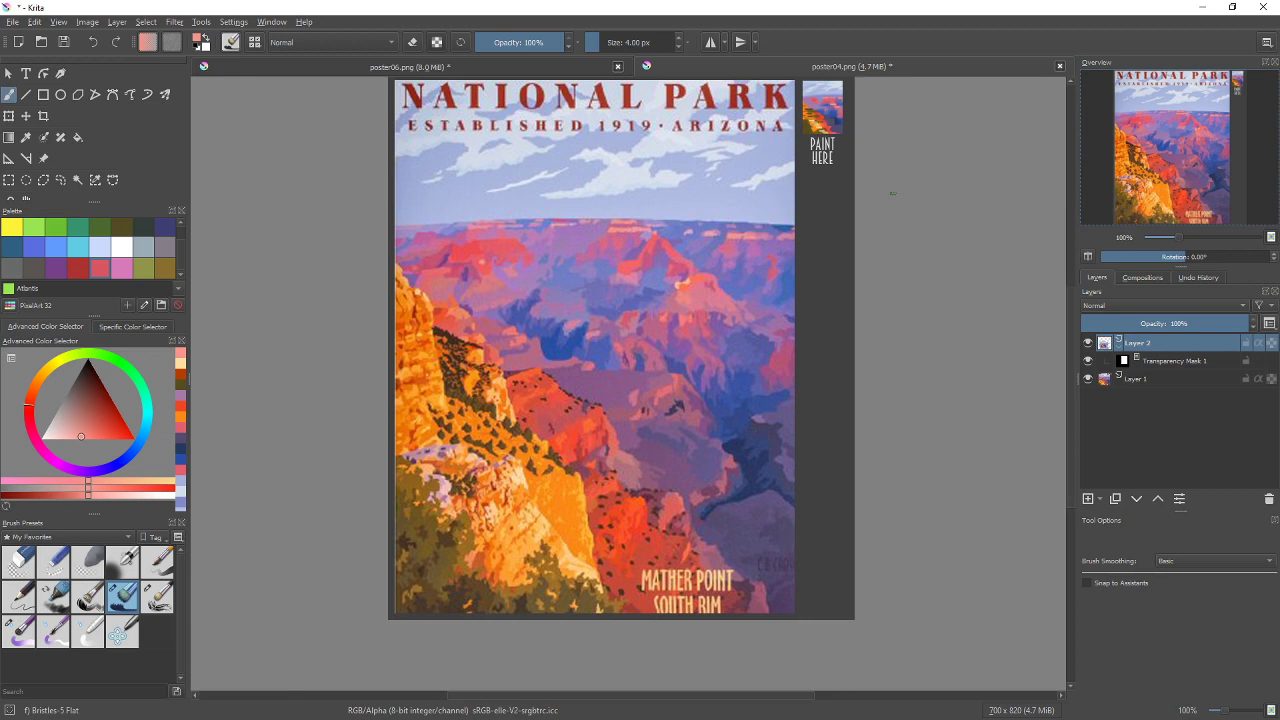
Sample the dark brown of the poster's foreground bushes and paint dark foliage in the study's bottom-left corner
ctrl+click(458, 602)
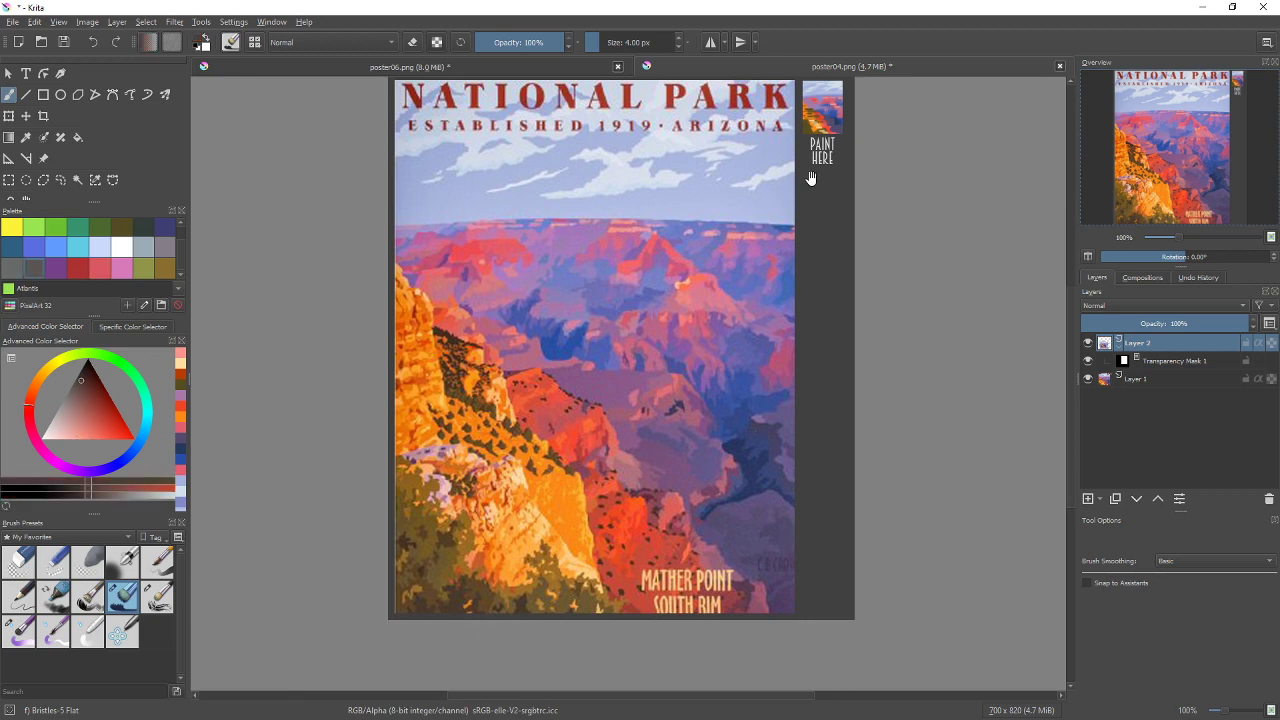
drag(812, 178, 713, 373)
ctrl+click(716, 333)
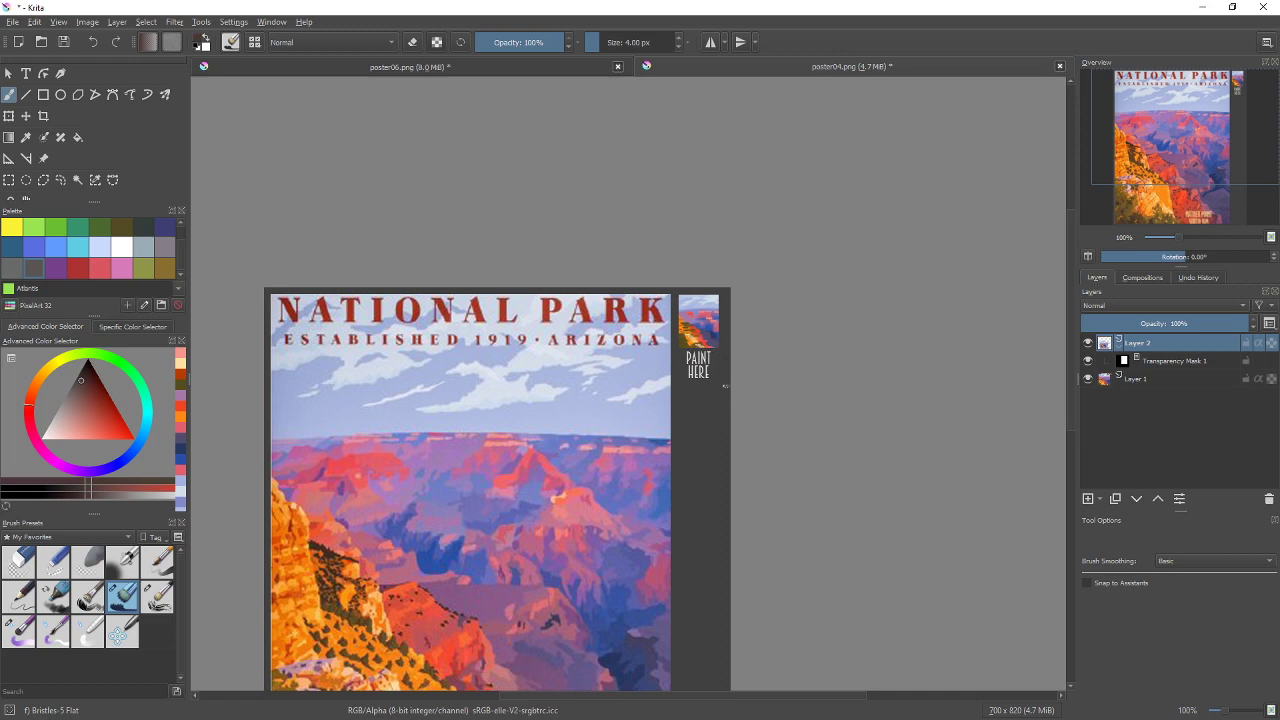
scroll(727, 367, up, 2)
scroll(703, 374, up, 3)
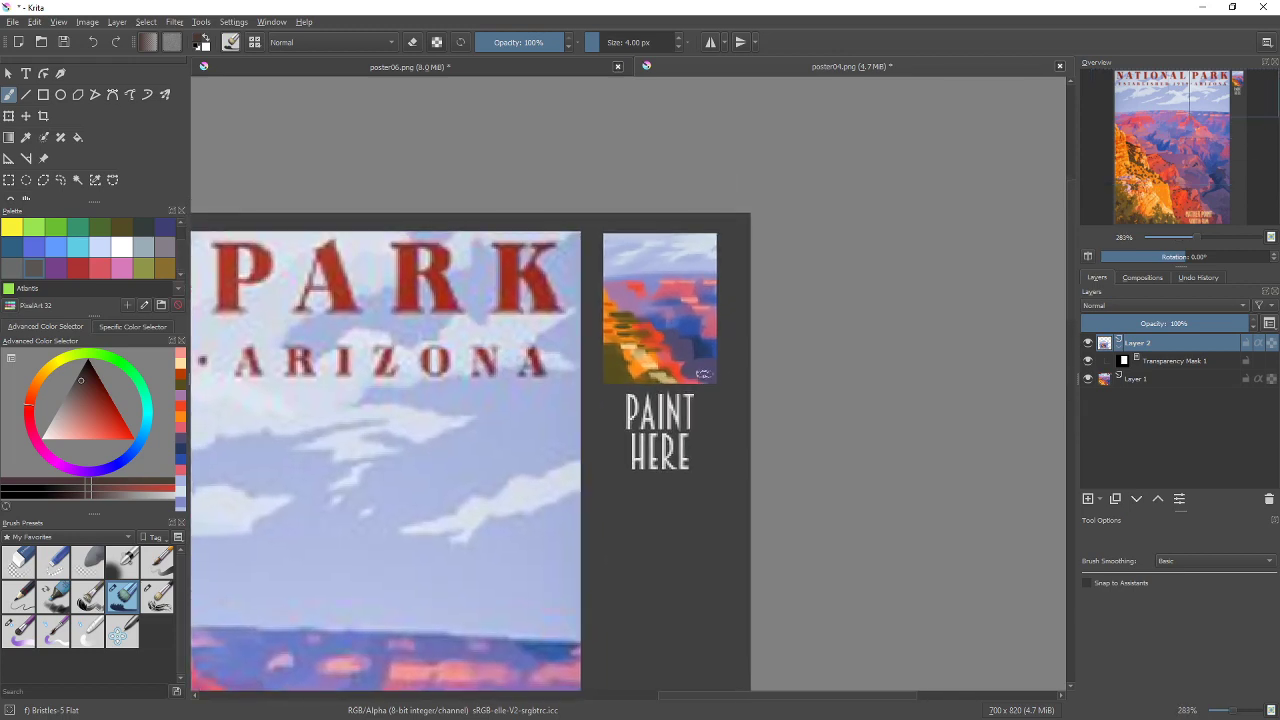
drag(612, 379, 615, 374)
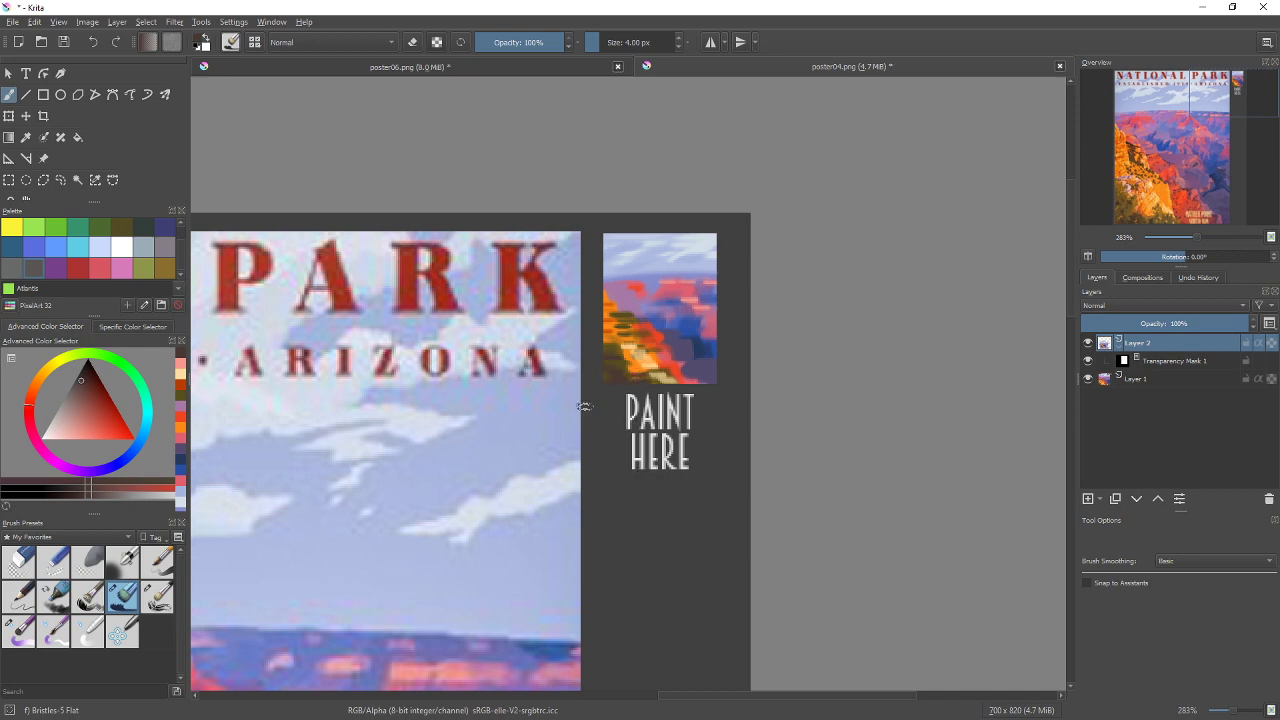
Examine the painted study beside the full poster at several zoom levels to compare their colours and shapes
scroll(586, 403, down, 2)
scroll(610, 367, down, 1)
drag(608, 382, 628, 345)
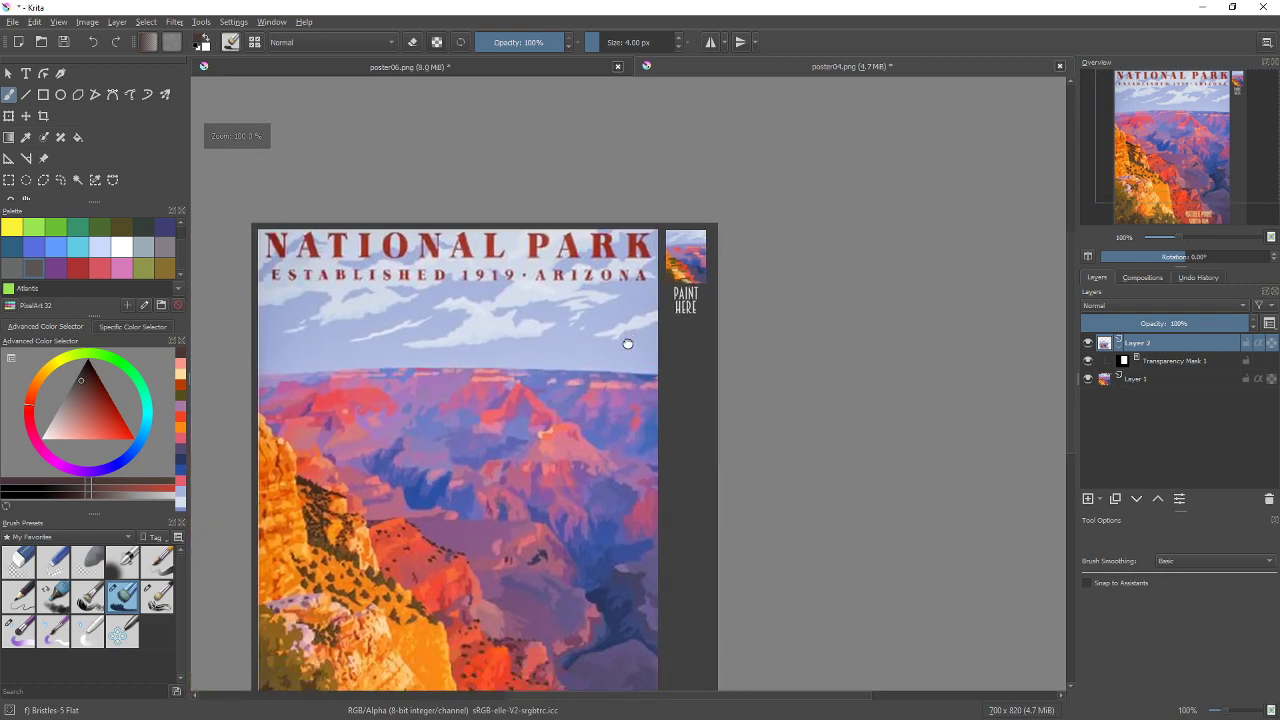
drag(692, 388, 725, 364)
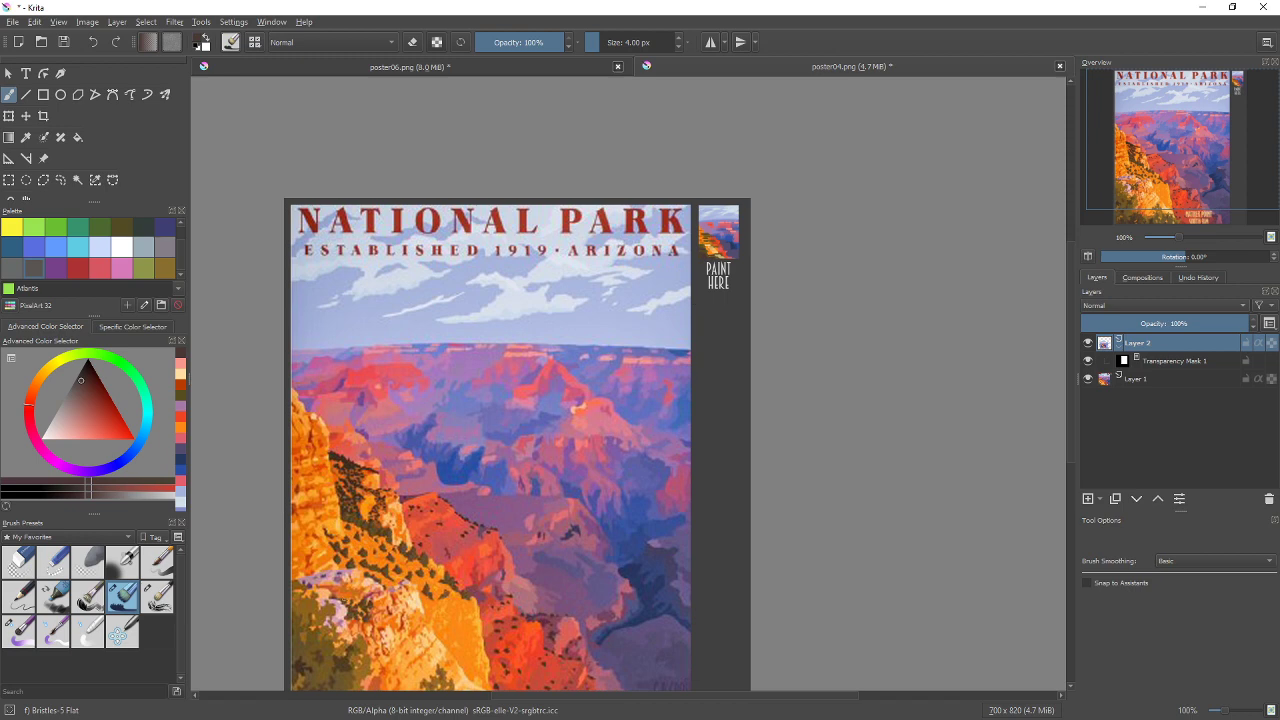
drag(559, 500, 565, 440)
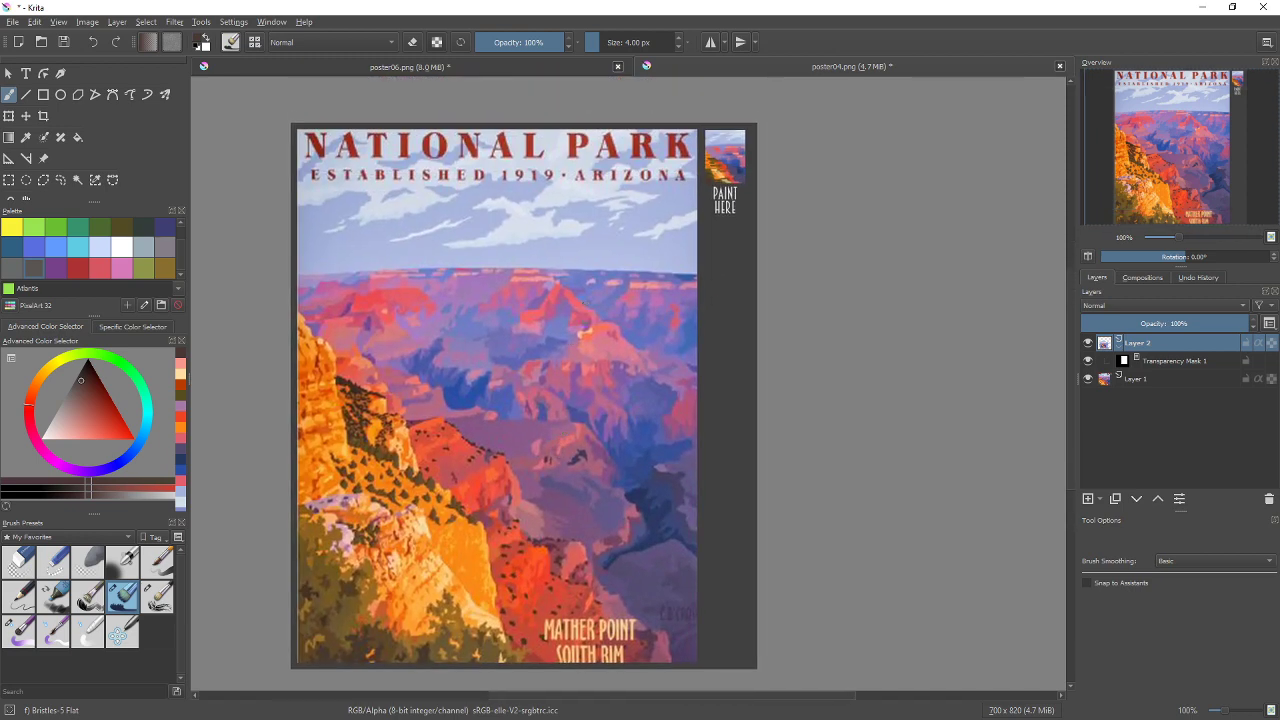
drag(610, 282, 545, 382)
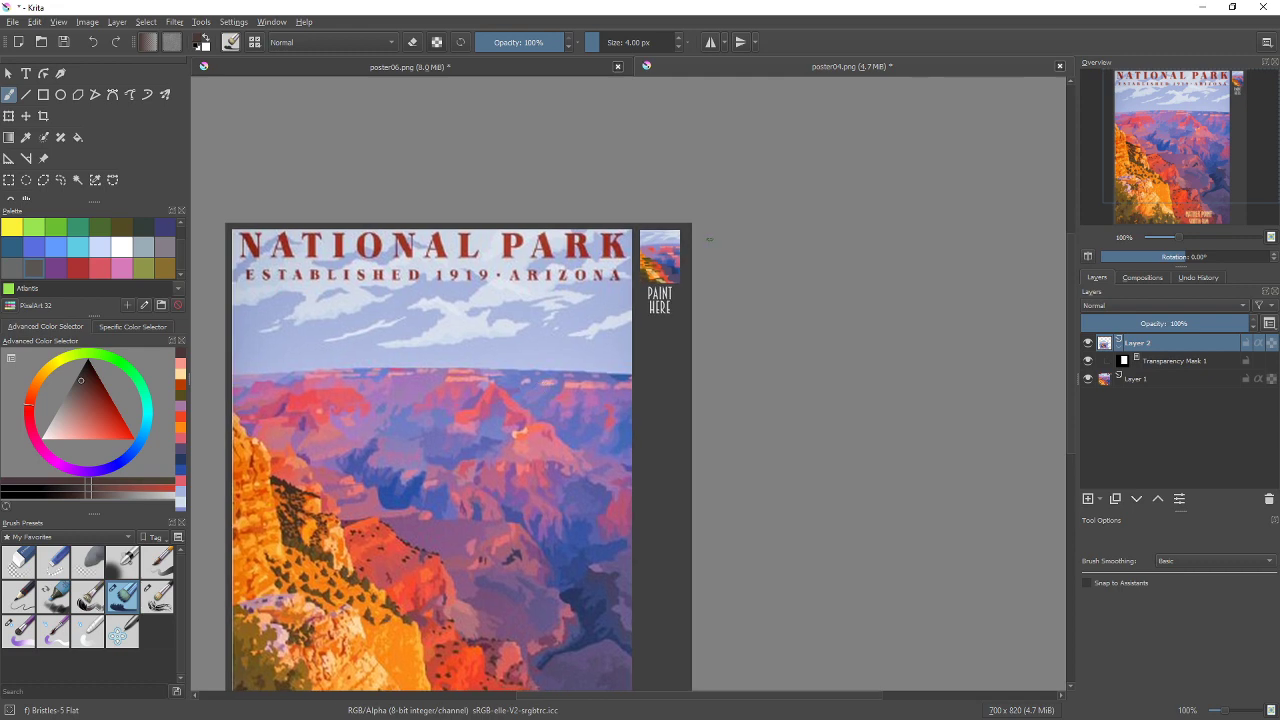
scroll(710, 240, up, 3)
drag(628, 287, 685, 335)
scroll(683, 335, down, 1)
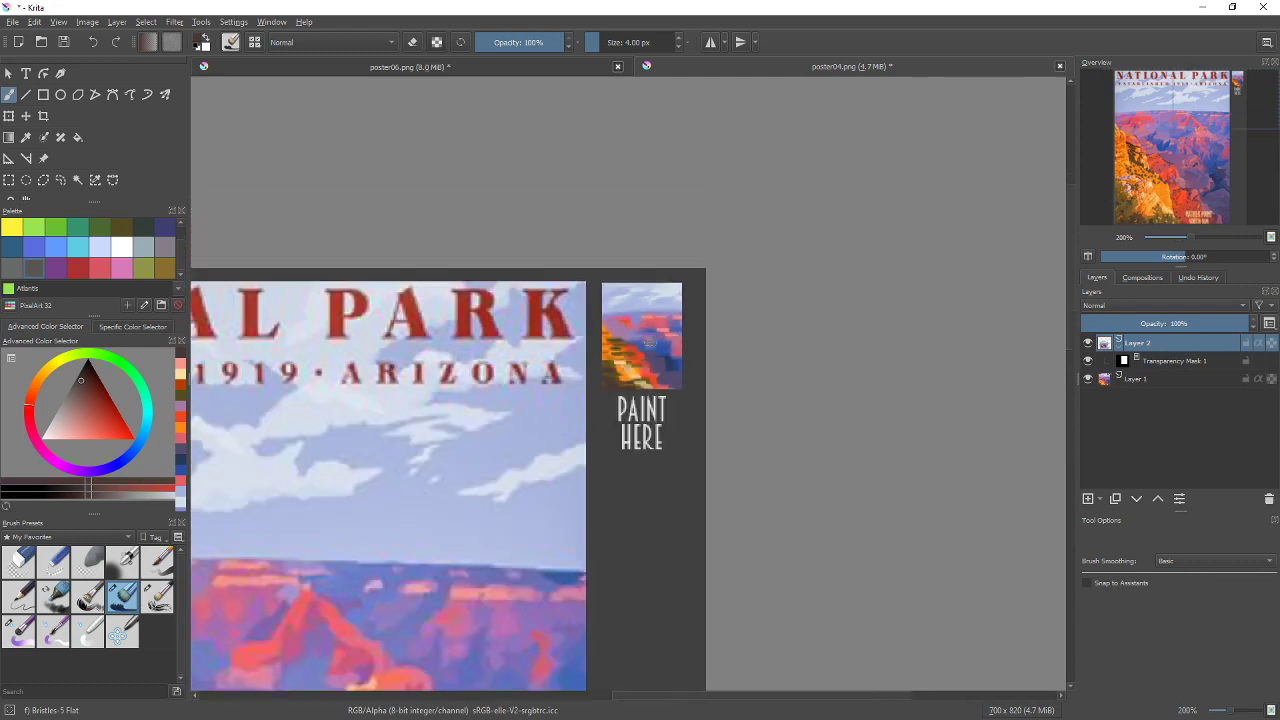
scroll(648, 341, down, 2)
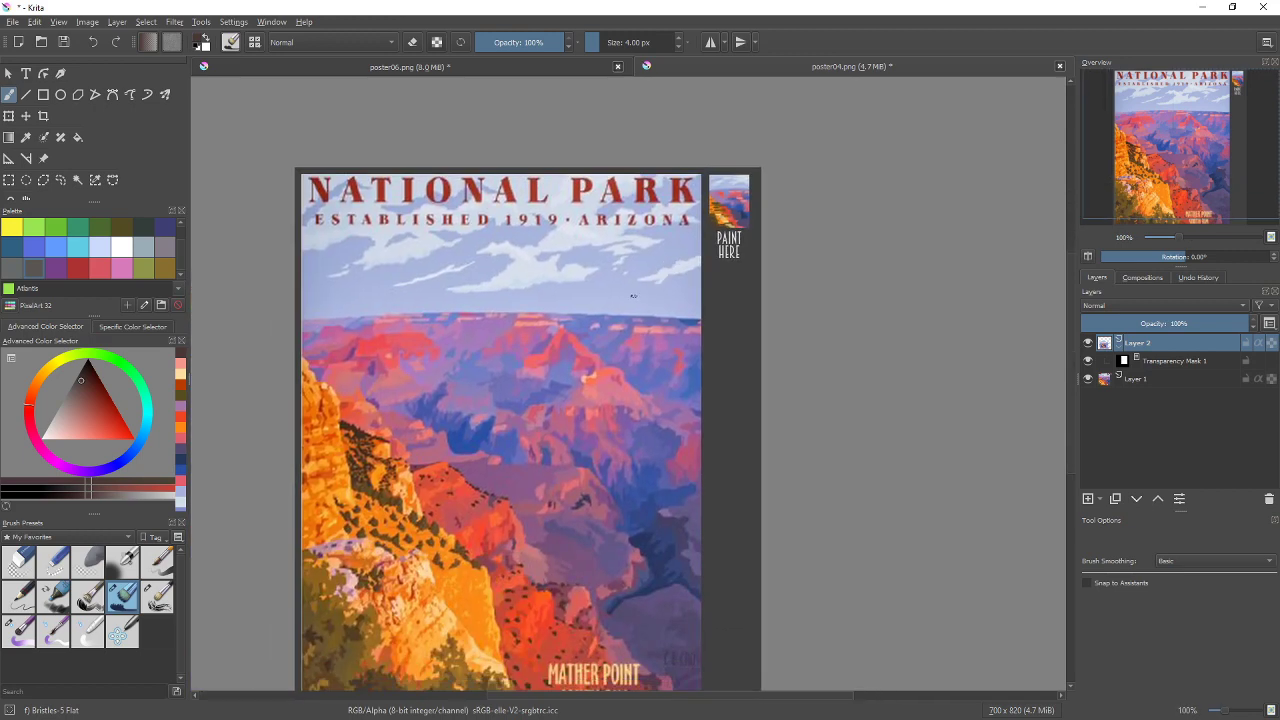
drag(586, 361, 588, 257)
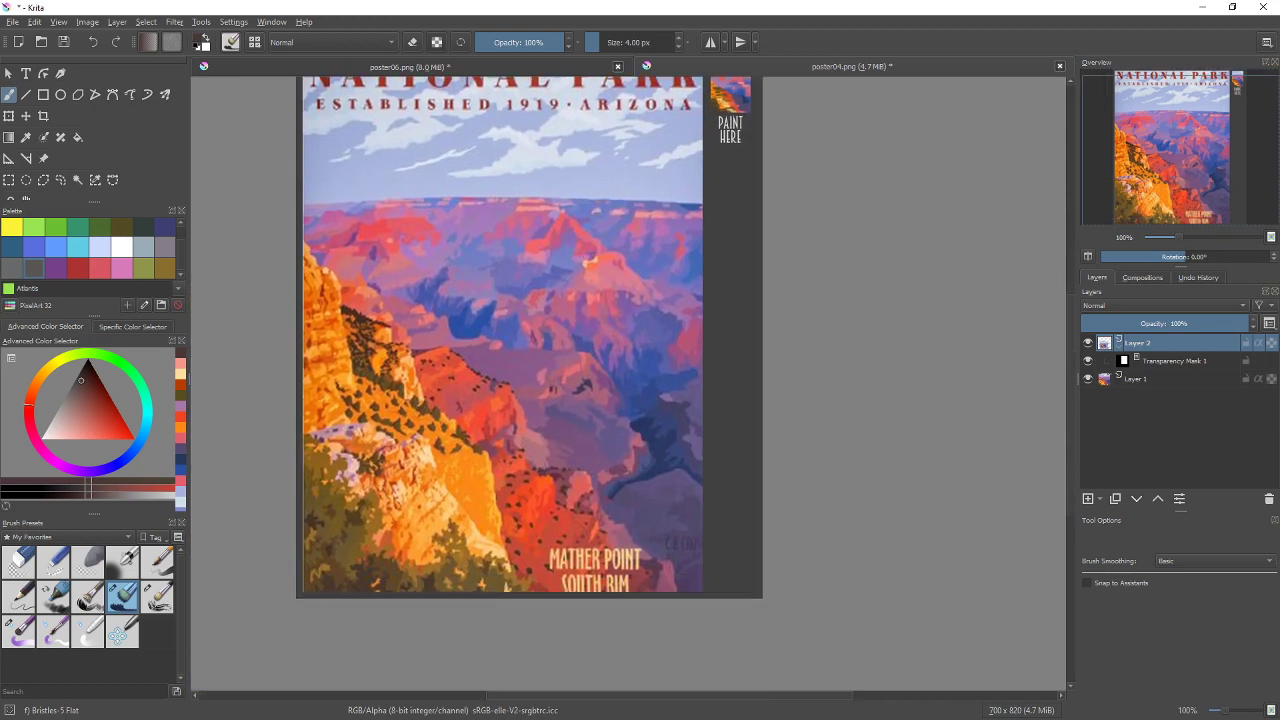
drag(595, 198, 576, 279)
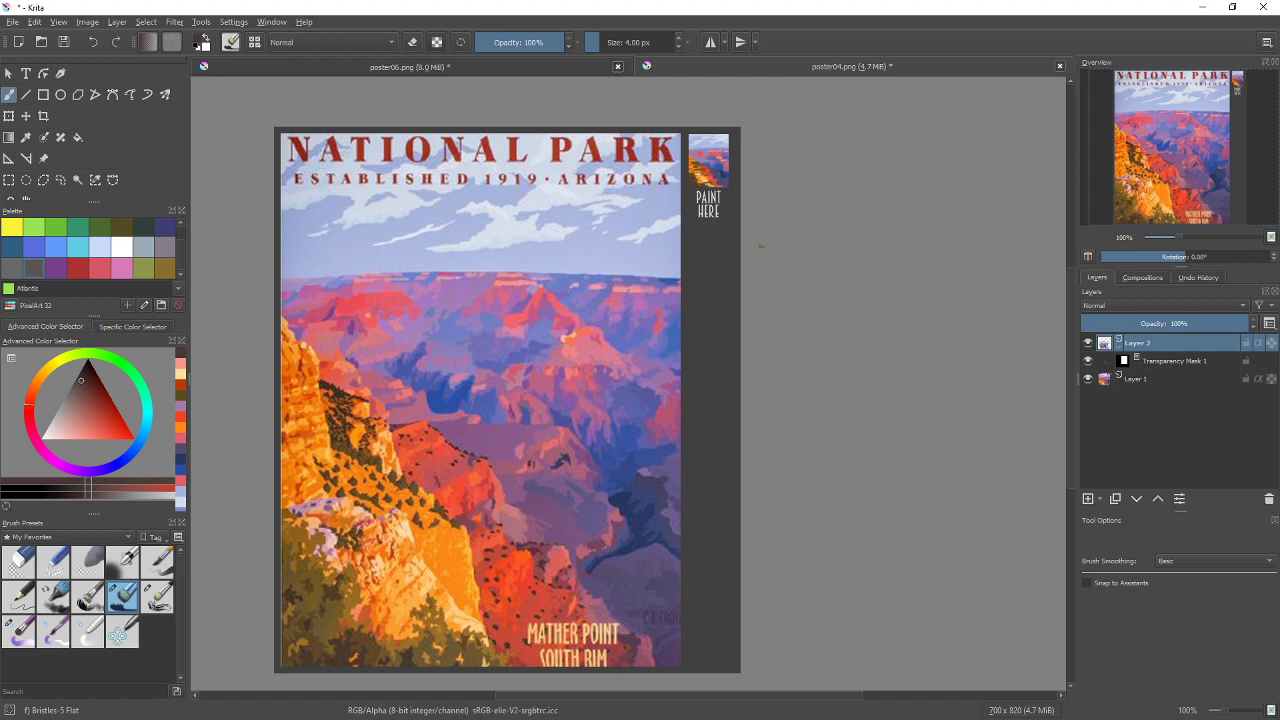
scroll(734, 167, up, 2)
drag(733, 188, 731, 242)
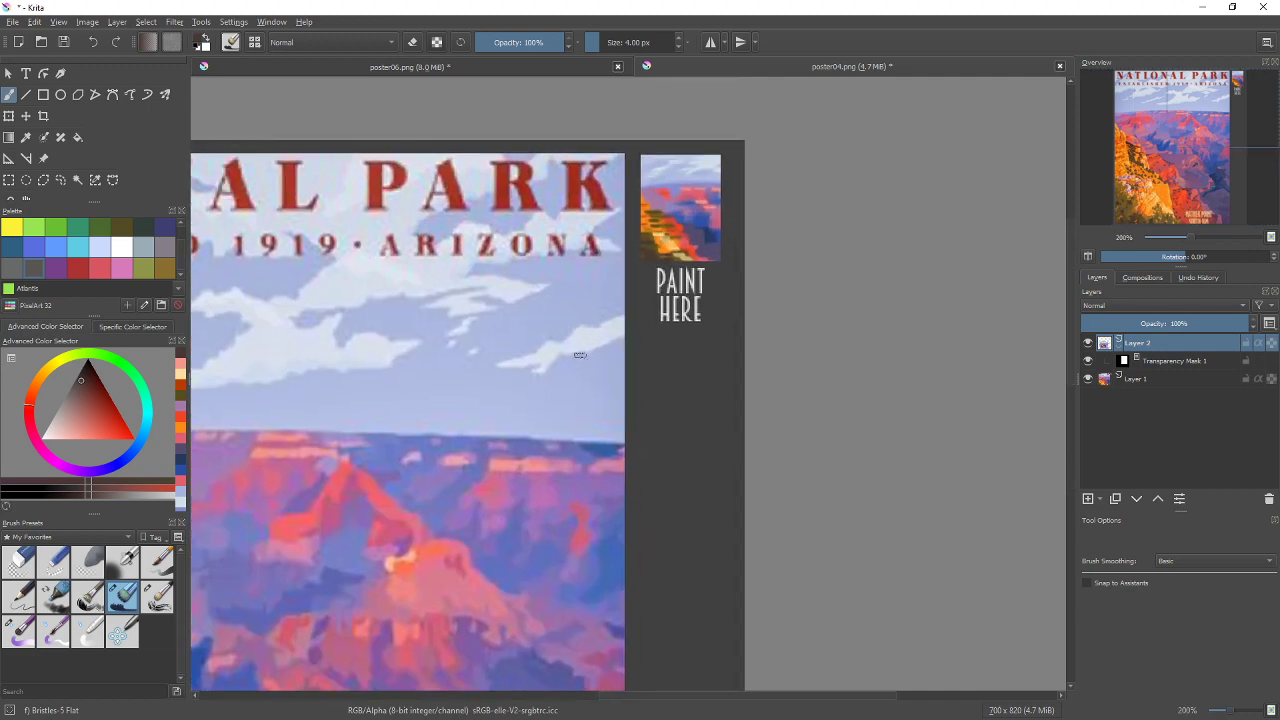
drag(563, 382, 854, 260)
scroll(854, 260, down, 3)
drag(704, 293, 617, 309)
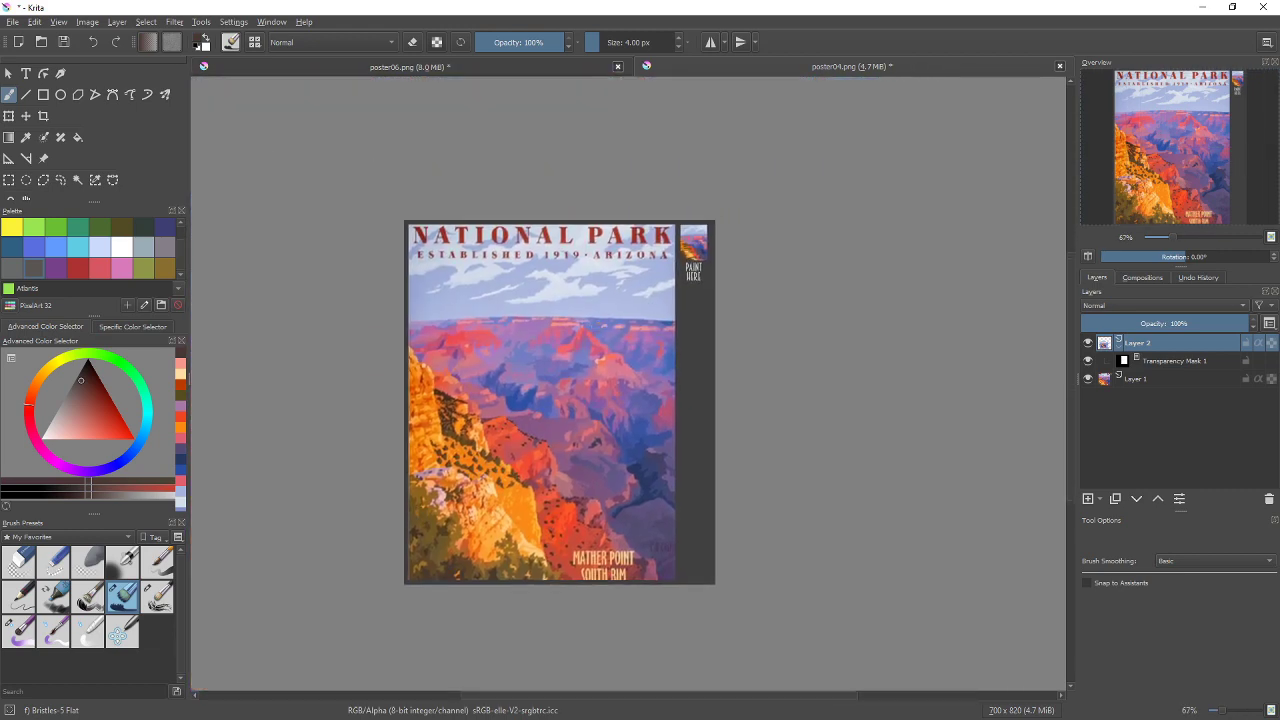
Examine how the small study reads against the full poster, from the whole sheet to close-up
scroll(616, 309, up, 2)
scroll(616, 309, down, 1)
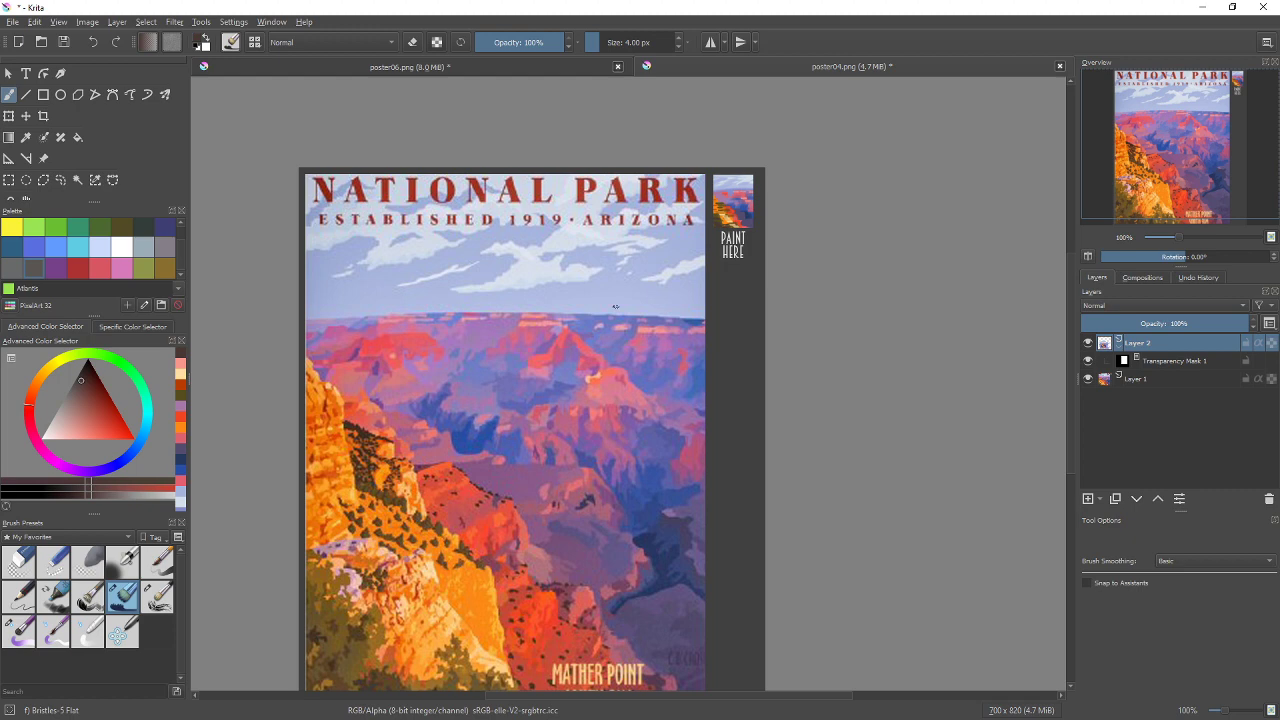
scroll(693, 295, up, 2)
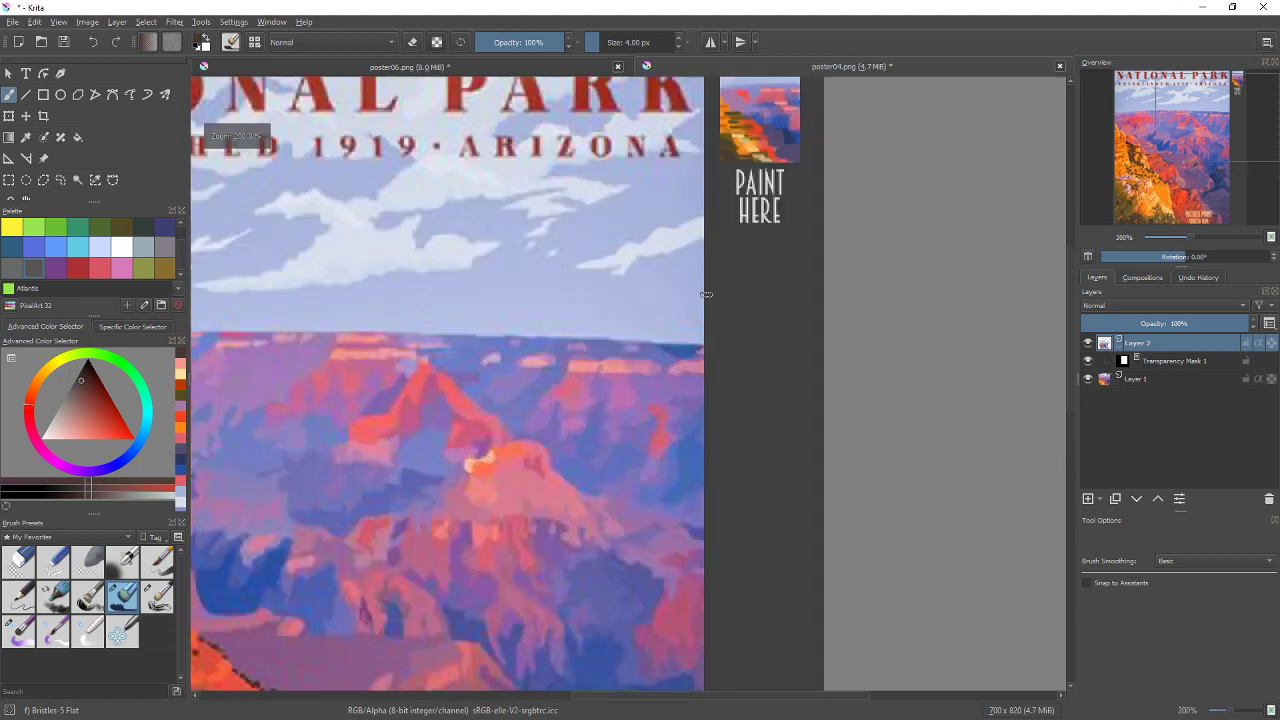
scroll(737, 288, down, 1)
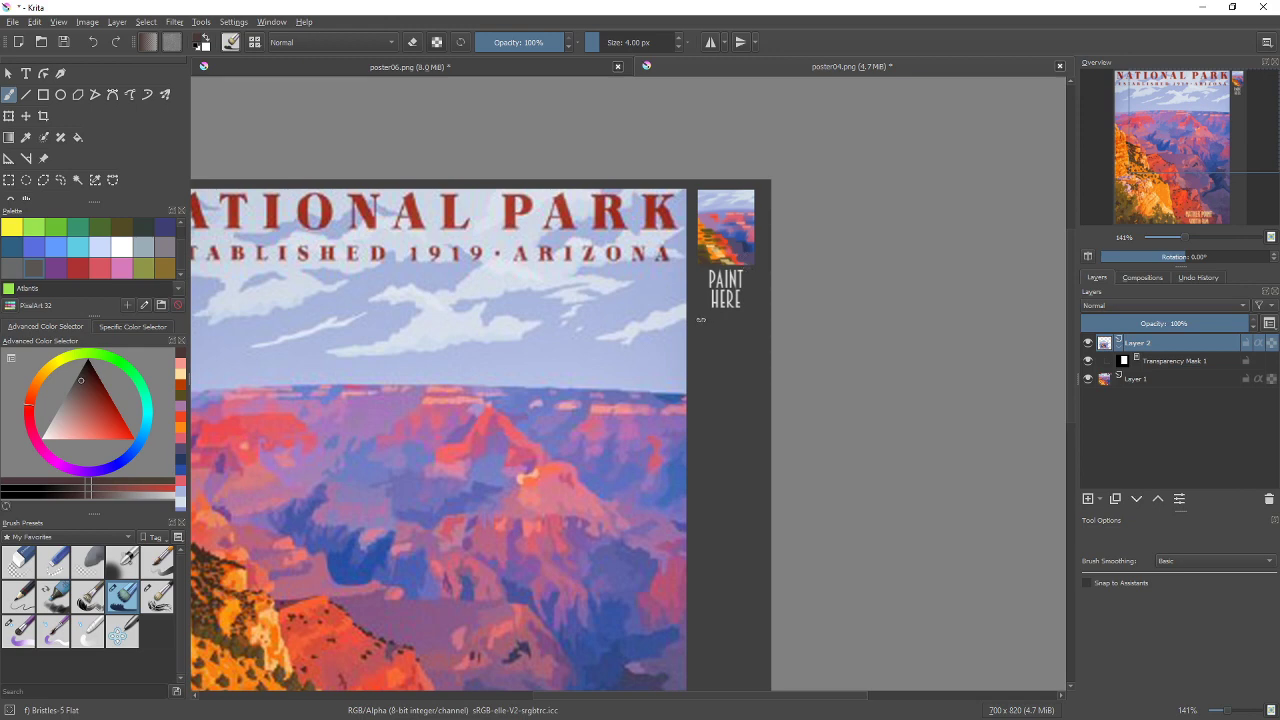
drag(702, 317, 773, 269)
scroll(798, 289, down, 2)
scroll(673, 319, up, 2)
key(1)
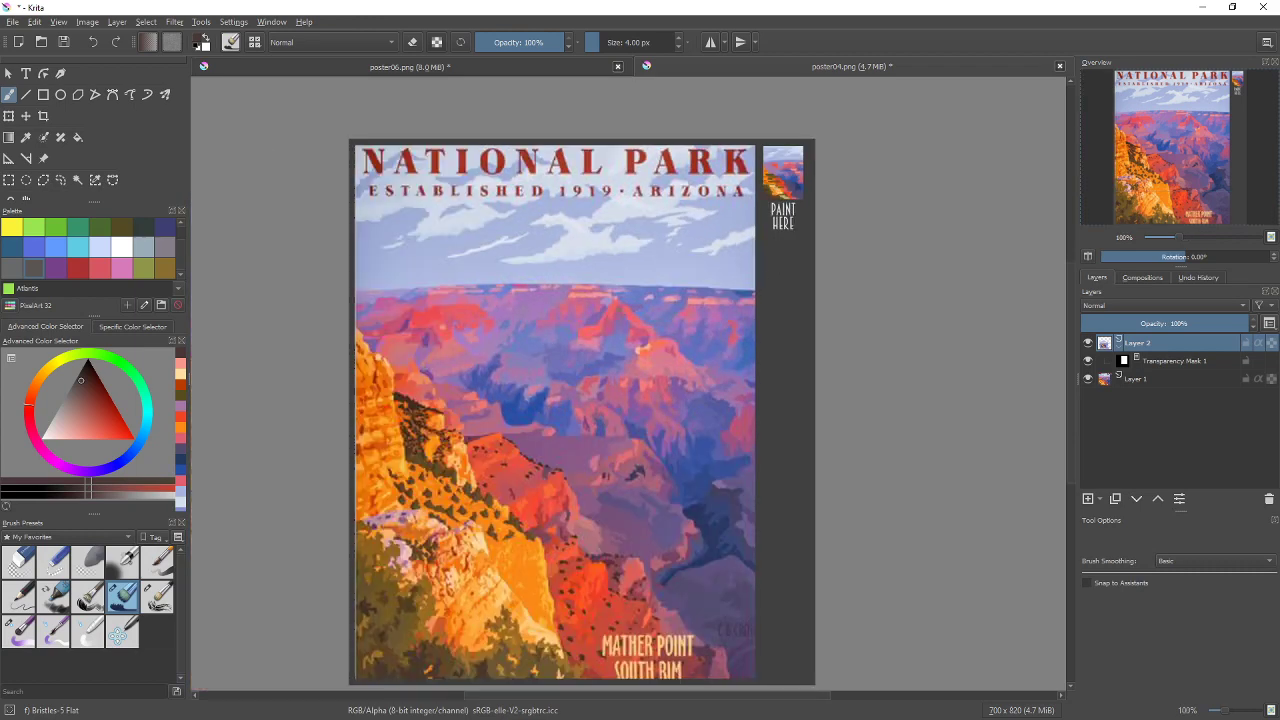
scroll(660, 310, up, 3)
drag(660, 259, 636, 315)
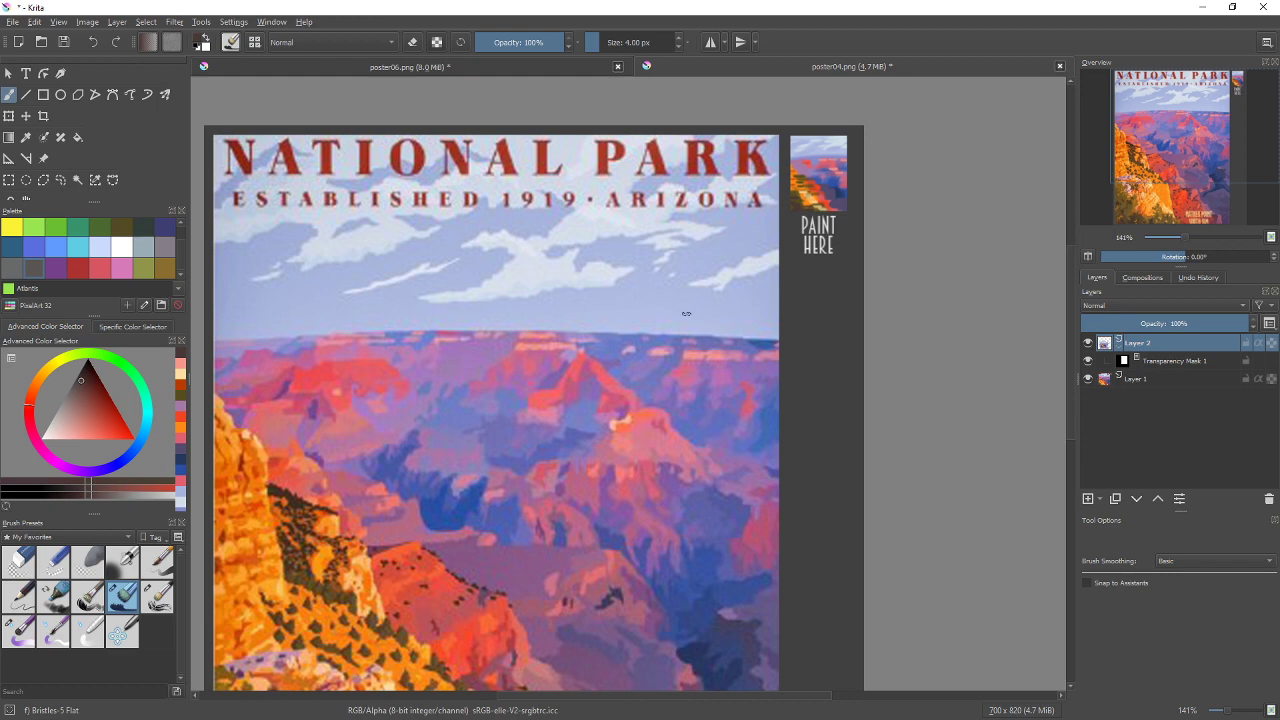
Hide Layer 2 holding the finished study and add a new paint layer above it
click(1088, 344)
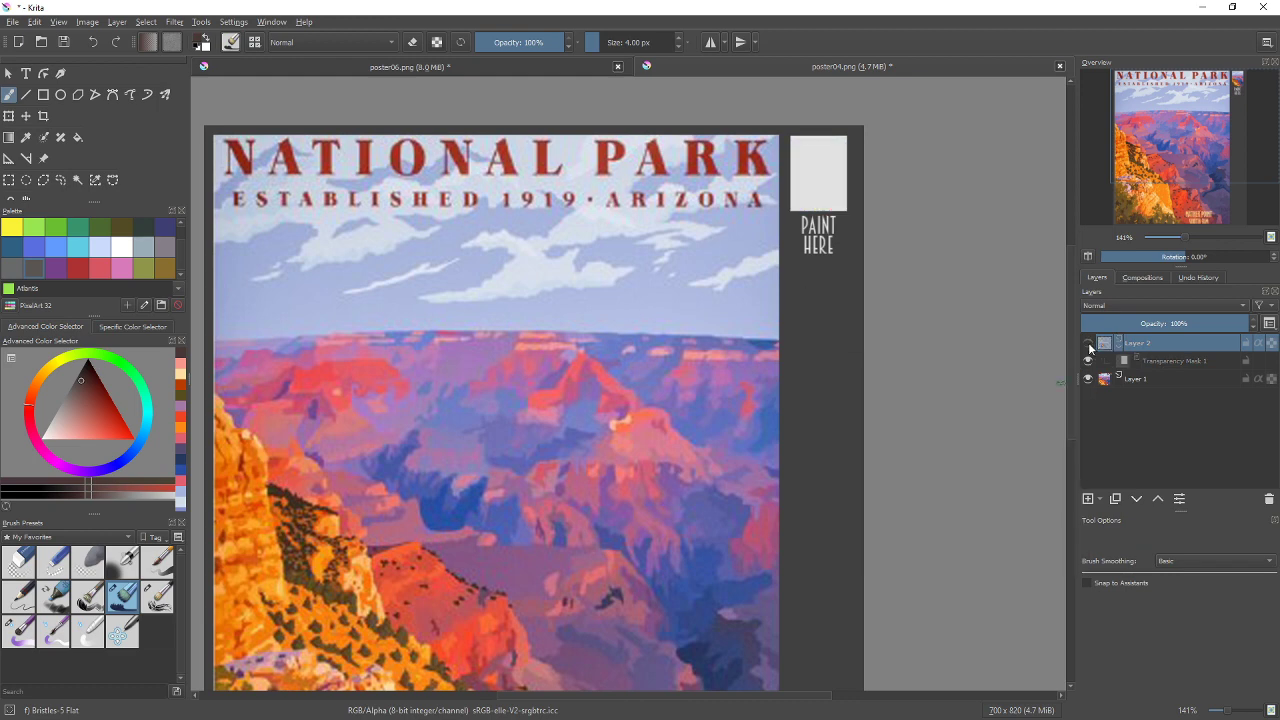
click(1088, 499)
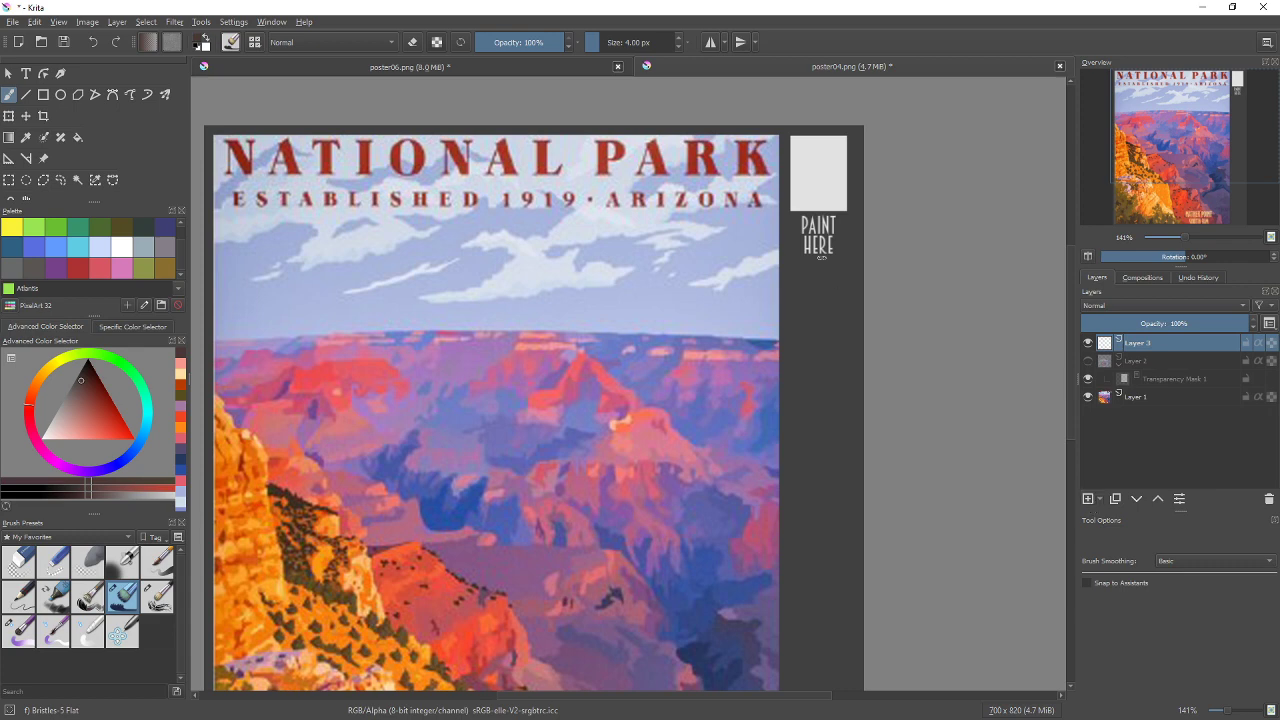
Sample the pale blue of the poster's sky and block in the whole PAINT HERE box on the new layer
scroll(819, 257, up, 5)
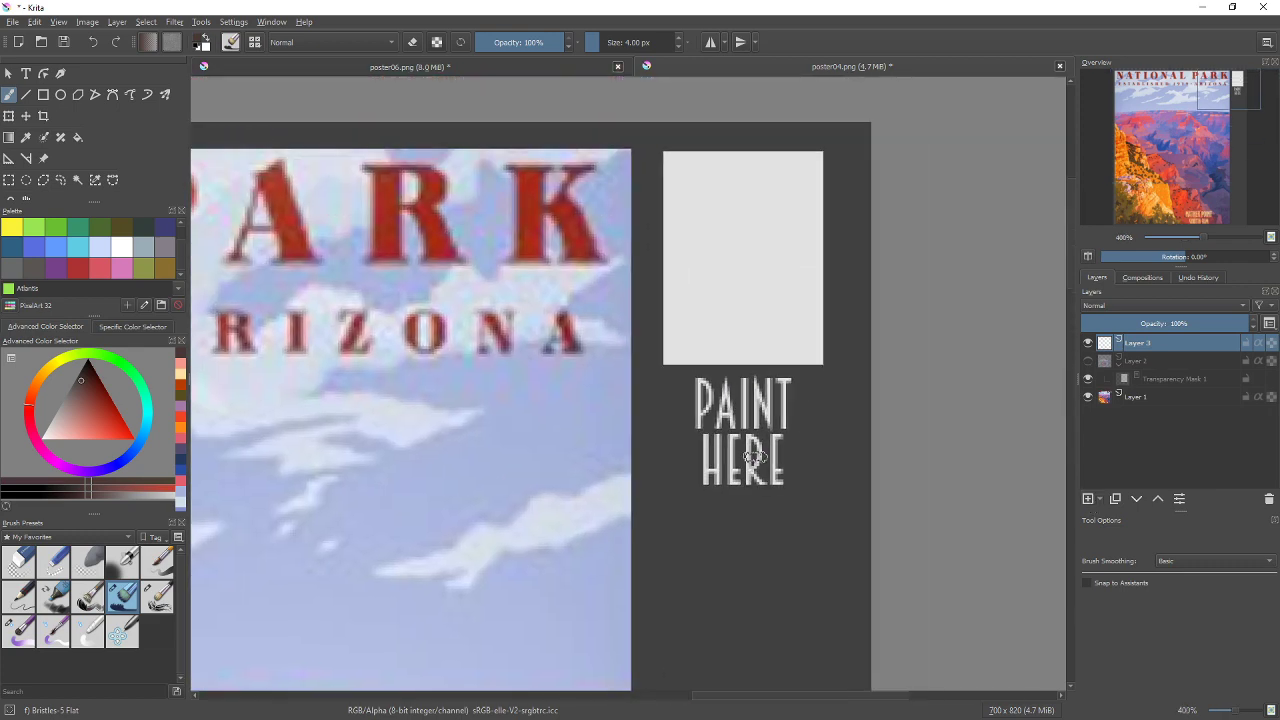
ctrl+click(568, 424)
mouse_move(678, 148)
mouse_down()
mouse_move(687, 327)
mouse_move(713, 264)
mouse_move(827, 147)
mouse_move(813, 304)
mouse_move(792, 296)
mouse_move(777, 233)
mouse_move(736, 247)
mouse_move(715, 218)
mouse_move(676, 239)
mouse_move(659, 208)
mouse_move(723, 172)
mouse_move(732, 241)
mouse_move(706, 359)
mouse_move(762, 346)
mouse_move(772, 365)
mouse_move(805, 314)
mouse_move(805, 354)
mouse_move(748, 346)
mouse_move(747, 370)
mouse_move(810, 246)
mouse_up()
Sample the deeper blue of the poster's canyon and cover the box below the sky strip, using a brush up to 12 px
mouse_move(614, 480)
mouse_down()
mouse_move(640, 459)
mouse_move(723, 309)
mouse_move(809, 206)
mouse_move(735, 276)
mouse_up()
mouse_move(891, 149)
mouse_down()
mouse_move(817, 283)
mouse_move(634, 506)
mouse_up()
mouse_move(659, 195)
mouse_down()
mouse_move(827, 174)
mouse_move(644, 186)
mouse_move(801, 228)
mouse_move(785, 249)
mouse_move(808, 257)
mouse_move(712, 281)
mouse_move(656, 321)
mouse_move(729, 325)
mouse_up()
key(bracketright)
key(bracketright)
key(bracketright)
key(bracketright)
key(bracketright)
key(bracketright)
key(bracketright)
key(bracketright)
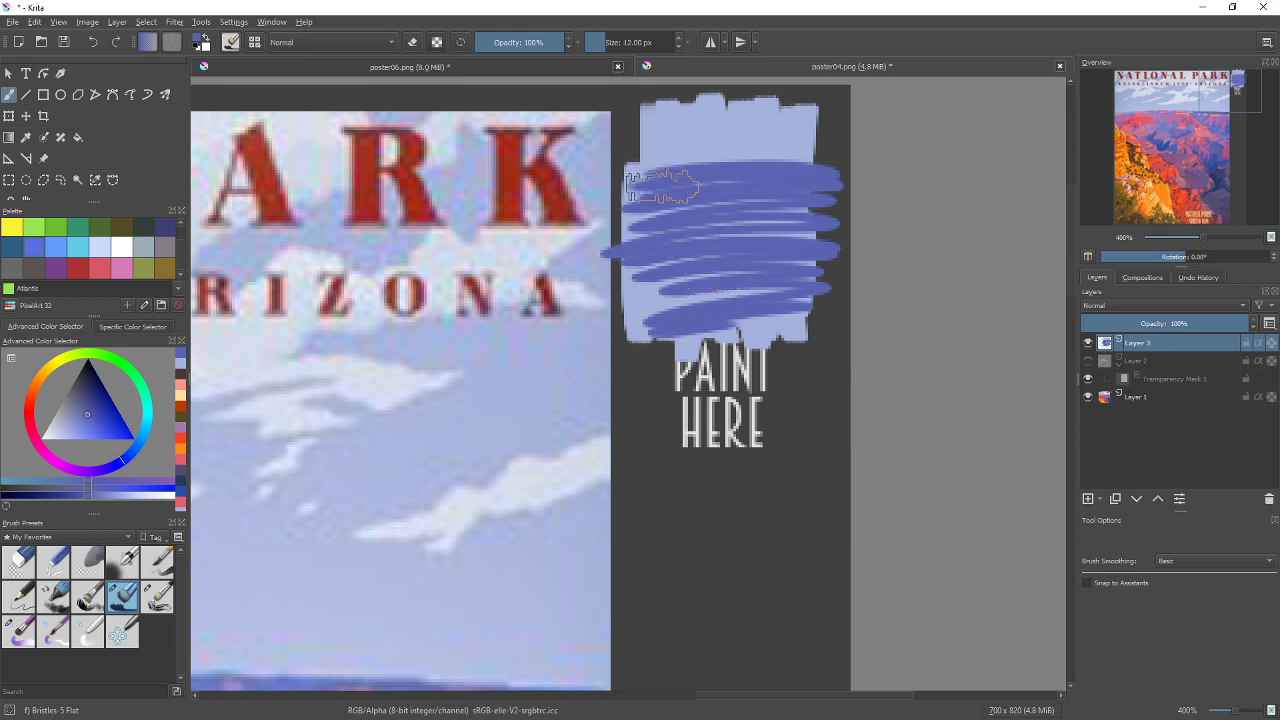
mouse_move(666, 190)
mouse_down()
mouse_move(678, 321)
mouse_move(740, 311)
mouse_move(784, 201)
mouse_move(794, 220)
mouse_move(721, 339)
mouse_move(748, 323)
mouse_up()
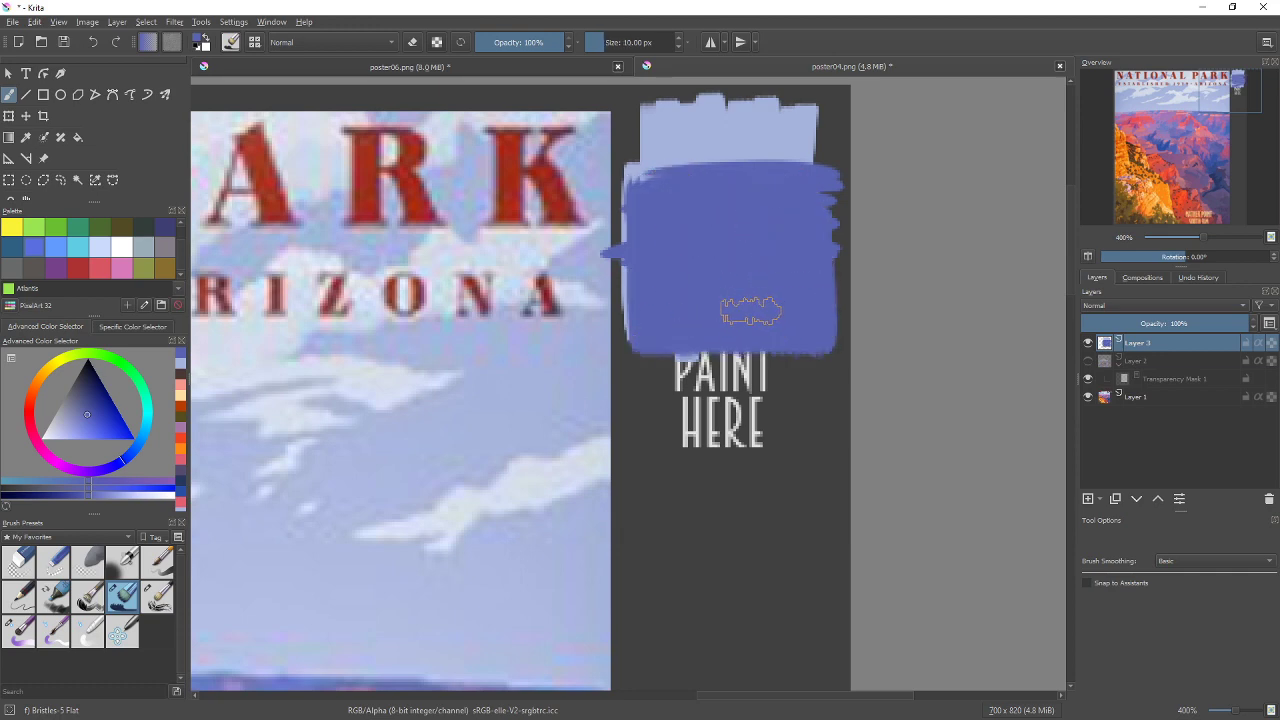
Sample the poster's red-orange and, with a 5 px brush, paint a broad diagonal ridge and three short patches over the blue area
key(bracketleft)
key(bracketleft)
key(bracketleft)
key(bracketleft)
key(bracketleft)
key(bracketleft)
key(bracketleft)
key(bracketleft)
key(bracketright)
key(bracketright)
key(bracketright)
key(bracketright)
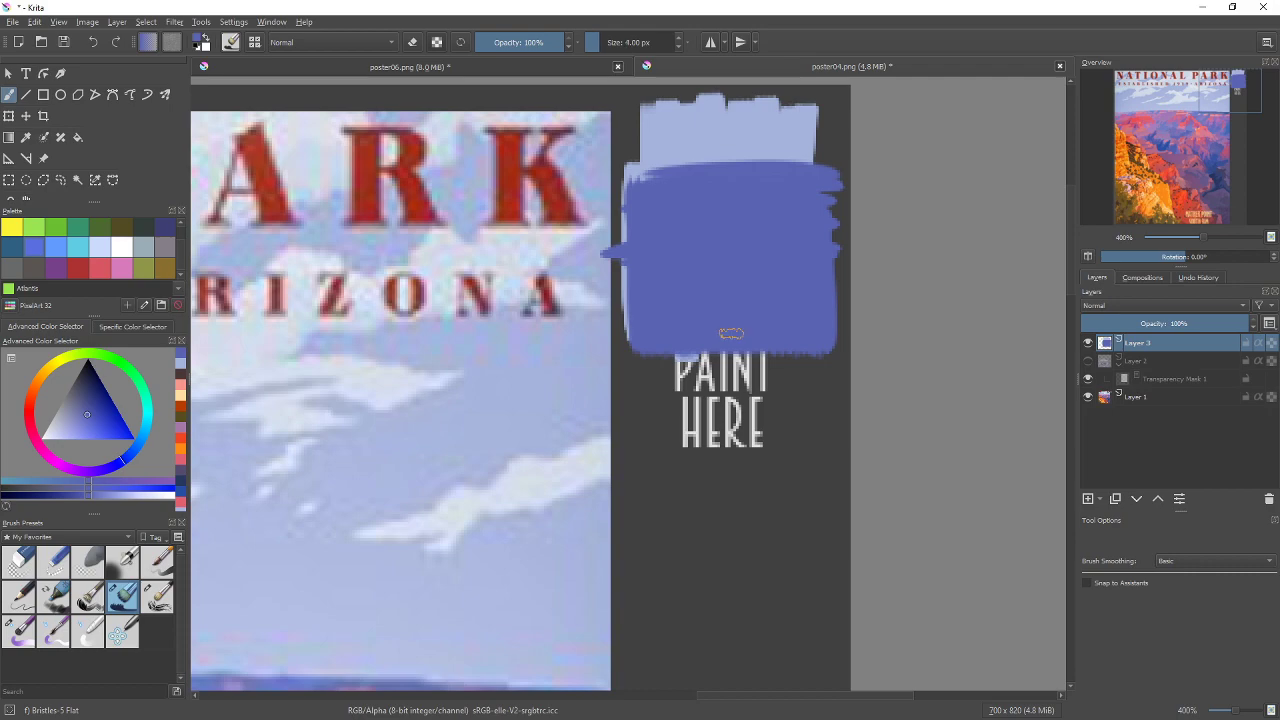
mouse_move(517, 523)
mouse_down()
mouse_move(580, 266)
mouse_move(768, 99)
mouse_up()
drag(578, 488, 850, 77)
ctrl+click(438, 370)
drag(775, 205, 432, 612)
drag(858, 190, 554, 510)
drag(772, 212, 547, 575)
drag(695, 266, 677, 434)
drag(490, 252, 600, 450)
drag(552, 245, 572, 312)
drag(600, 255, 620, 288)
drag(638, 245, 655, 262)
drag(484, 273, 568, 443)
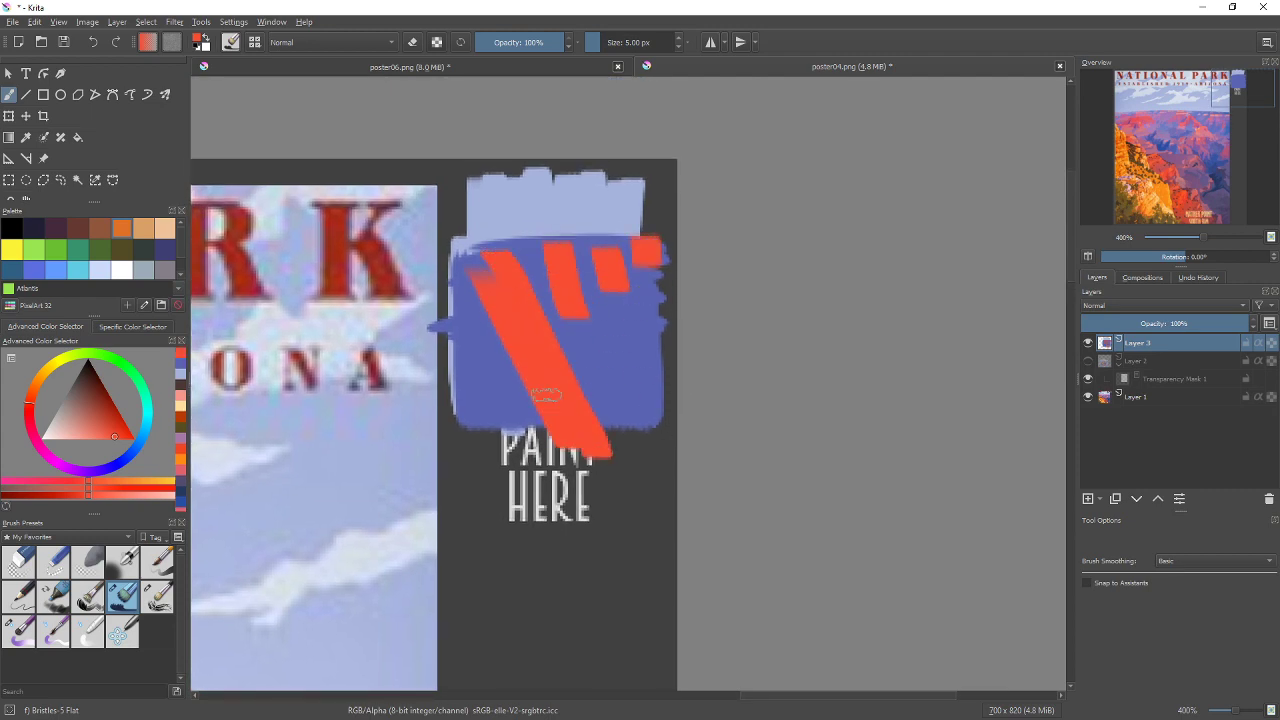
drag(464, 251, 532, 432)
Sample the bright orange of the poster's foreground cliff and fill the box's lower-left area beside the red ridge
mouse_move(320, 655)
mouse_down()
mouse_move(623, 317)
mouse_move(623, 258)
mouse_up()
drag(288, 670, 634, 270)
drag(324, 628, 677, 251)
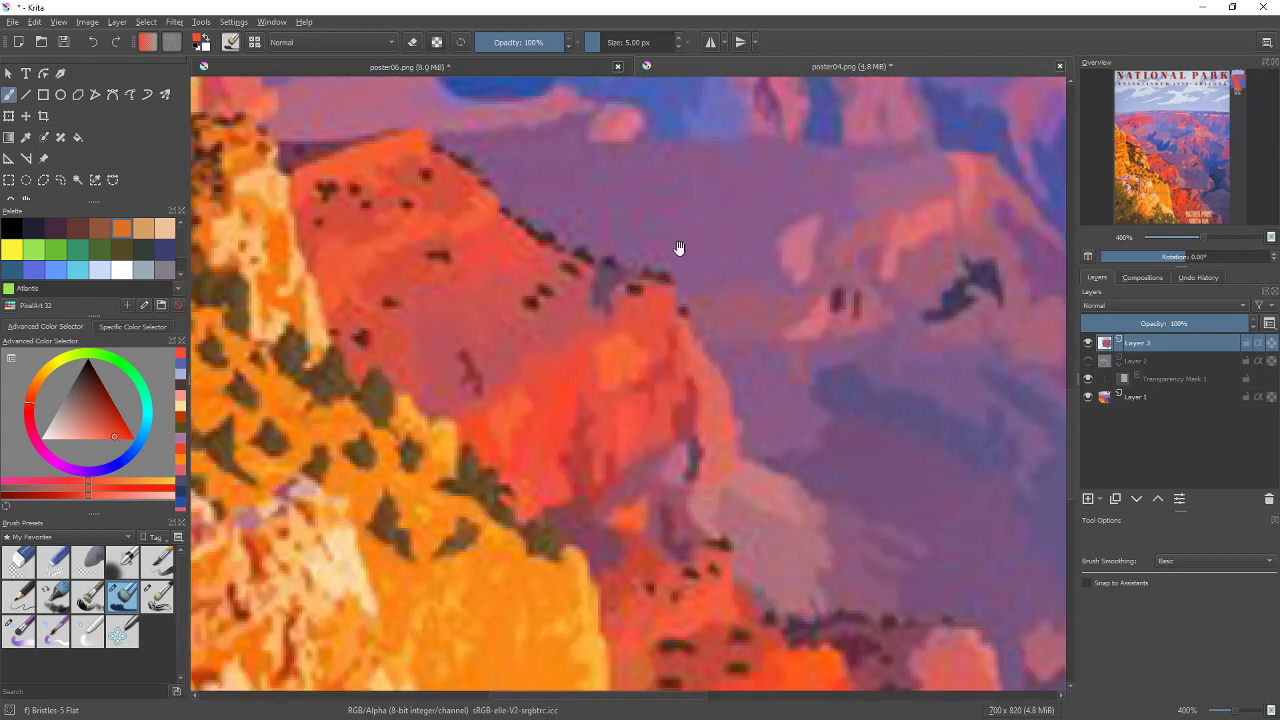
drag(468, 546, 666, 257)
ctrl+click(681, 389)
drag(890, 217, 664, 466)
drag(880, 190, 580, 514)
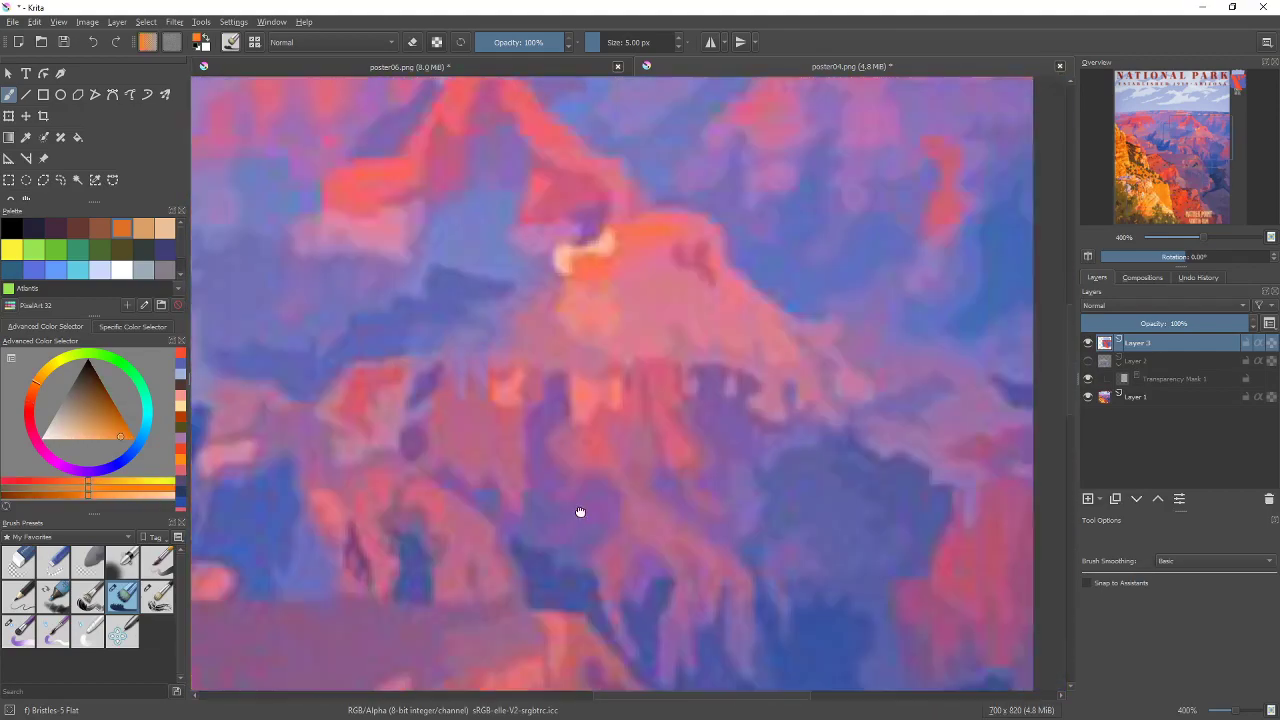
drag(925, 190, 543, 546)
drag(754, 250, 586, 532)
drag(646, 382, 682, 325)
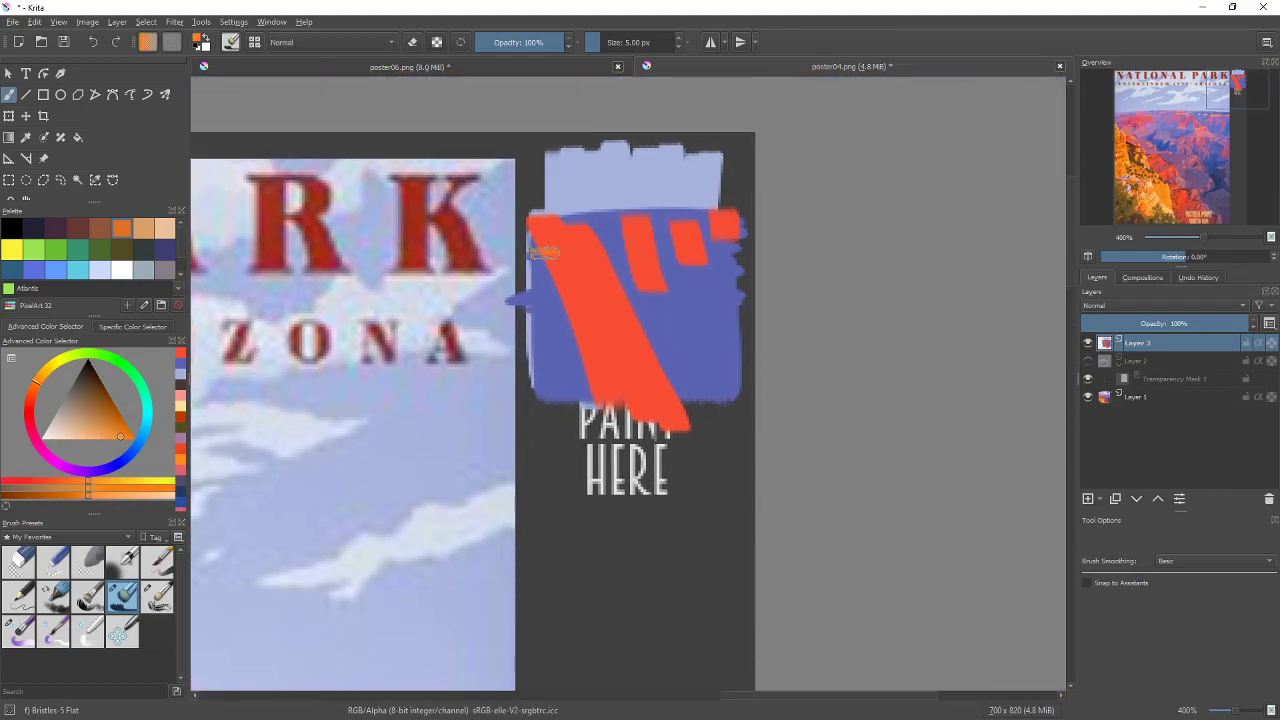
drag(544, 256, 600, 418)
mouse_move(540, 258)
mouse_down()
mouse_move(579, 366)
mouse_move(548, 385)
mouse_up()
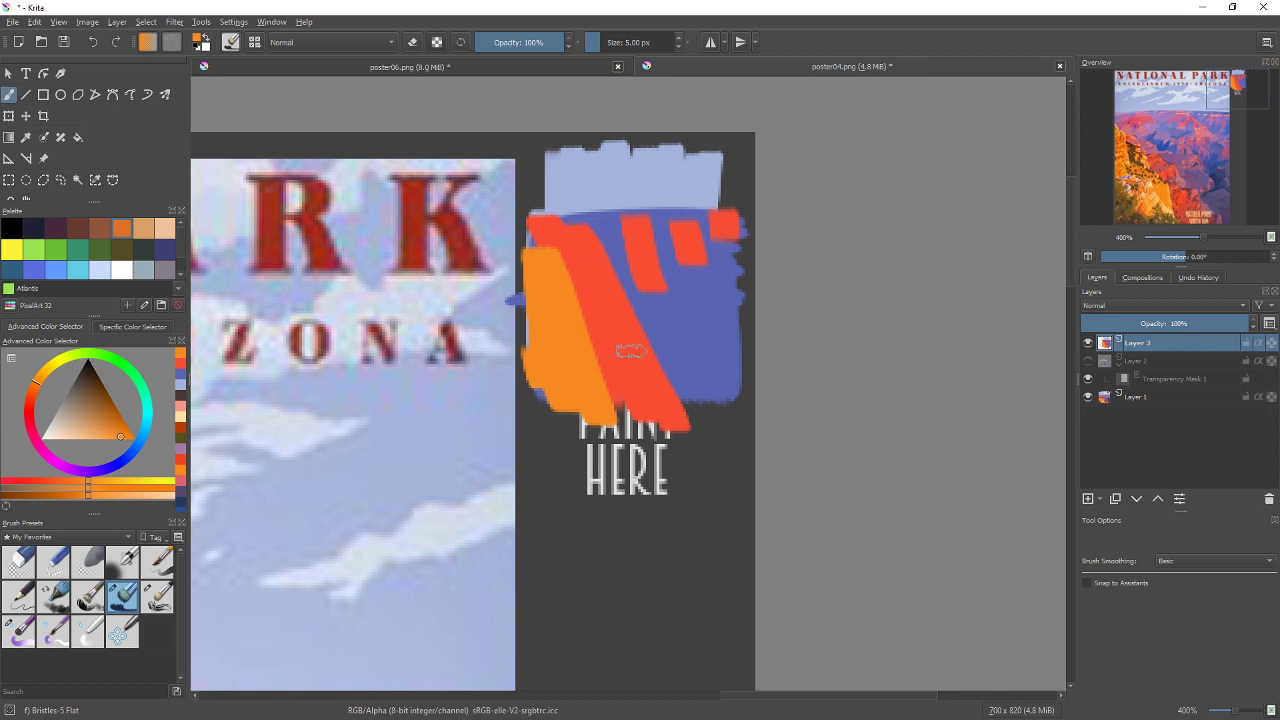
Erase the paint spilling past all four edges of the box and return the brush to painting mode
key(e)
drag(522, 313, 522, 240)
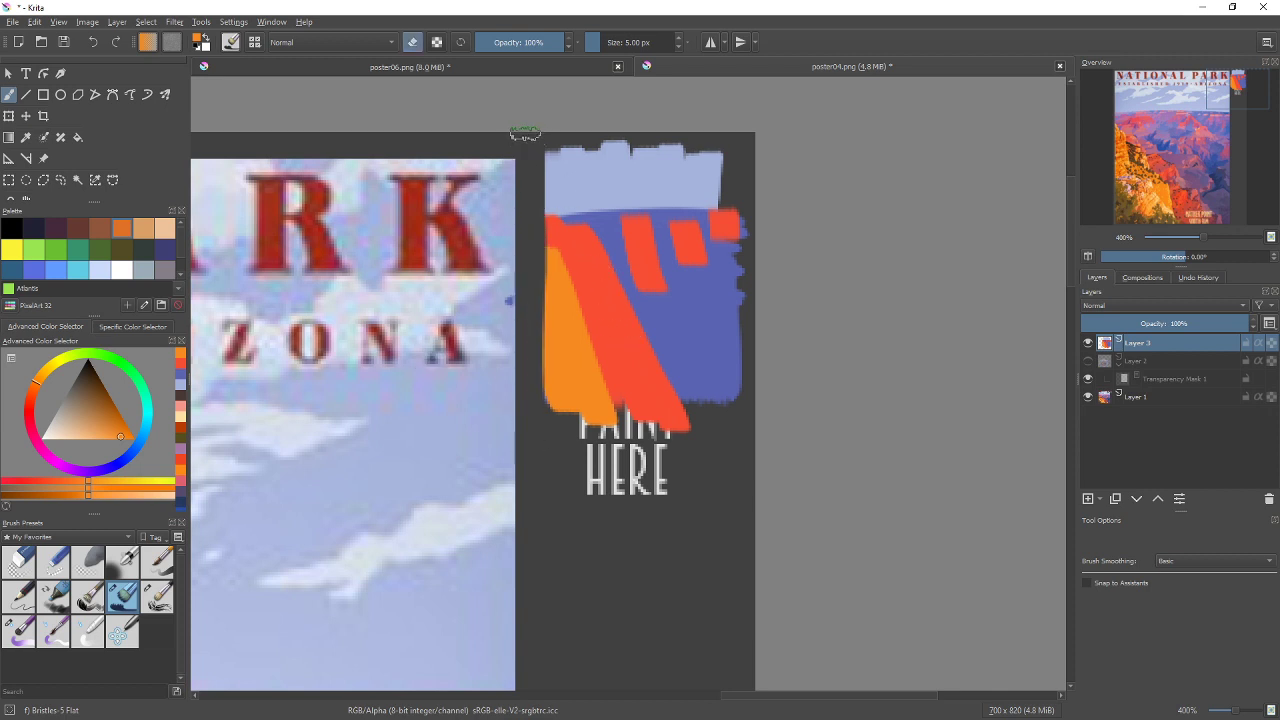
drag(734, 208, 735, 402)
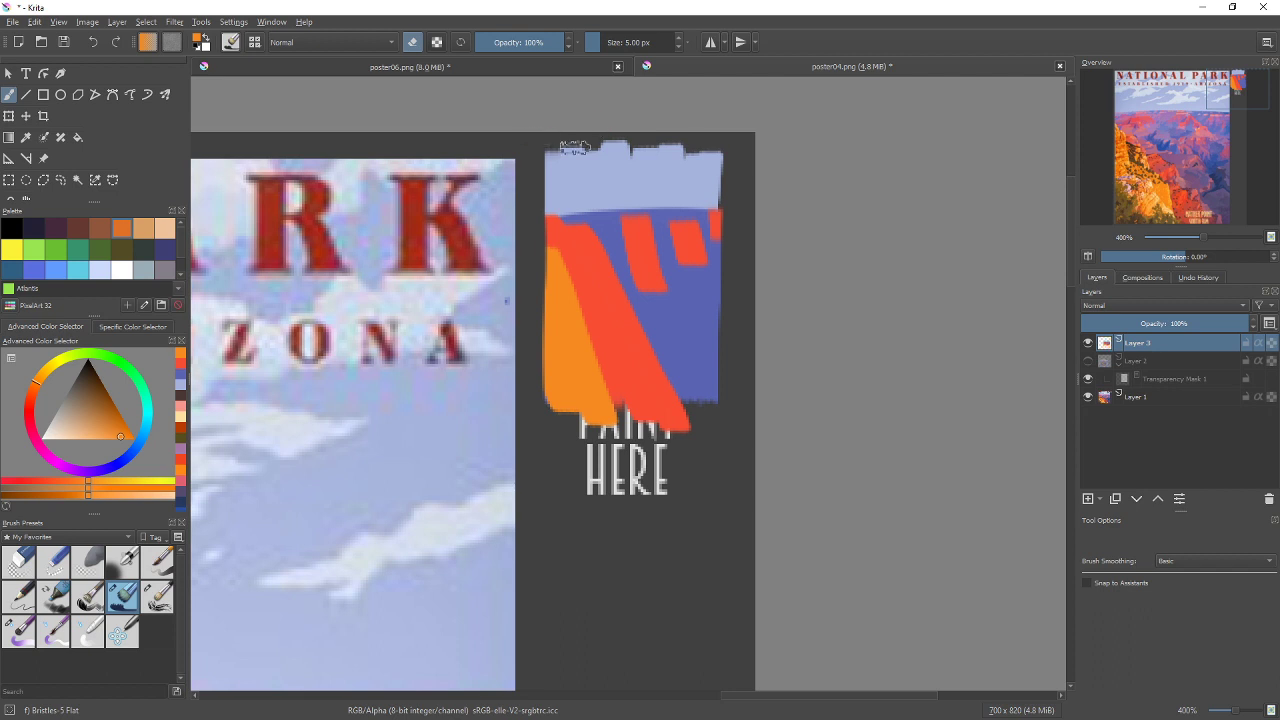
mouse_move(576, 150)
mouse_down()
mouse_move(784, 157)
mouse_move(596, 133)
mouse_move(730, 152)
mouse_up()
drag(570, 427, 734, 426)
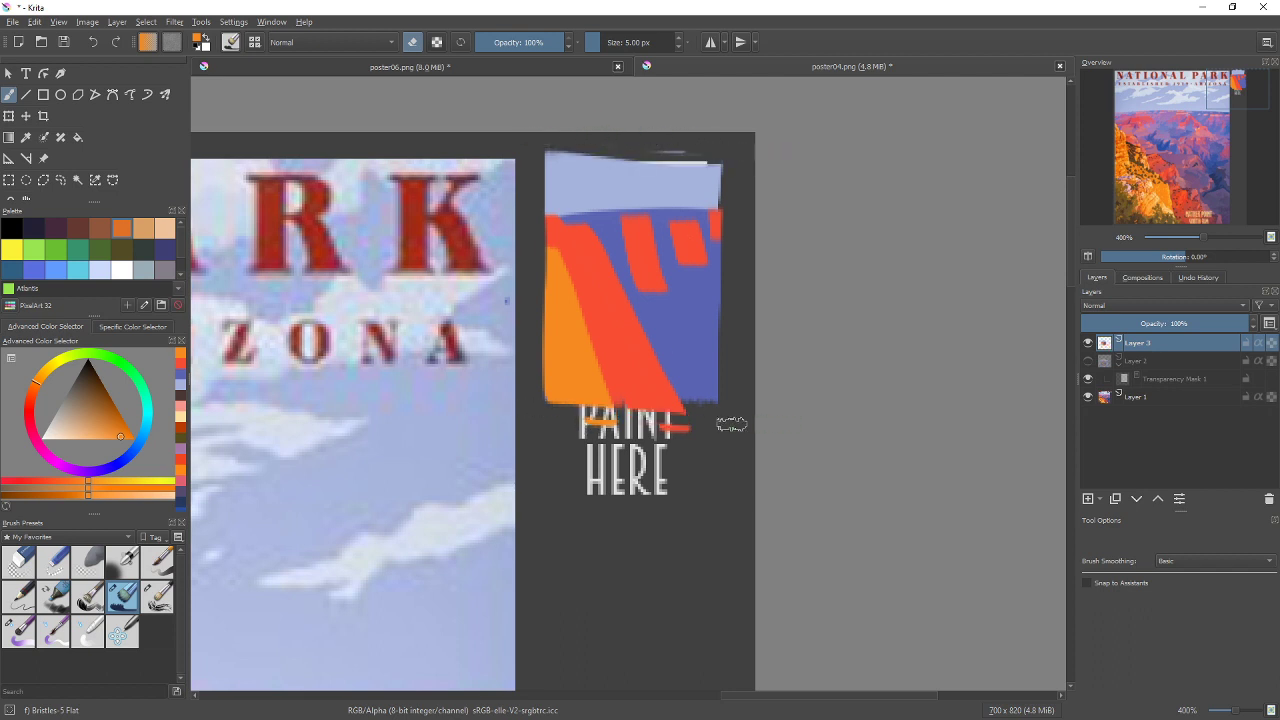
drag(529, 406, 742, 404)
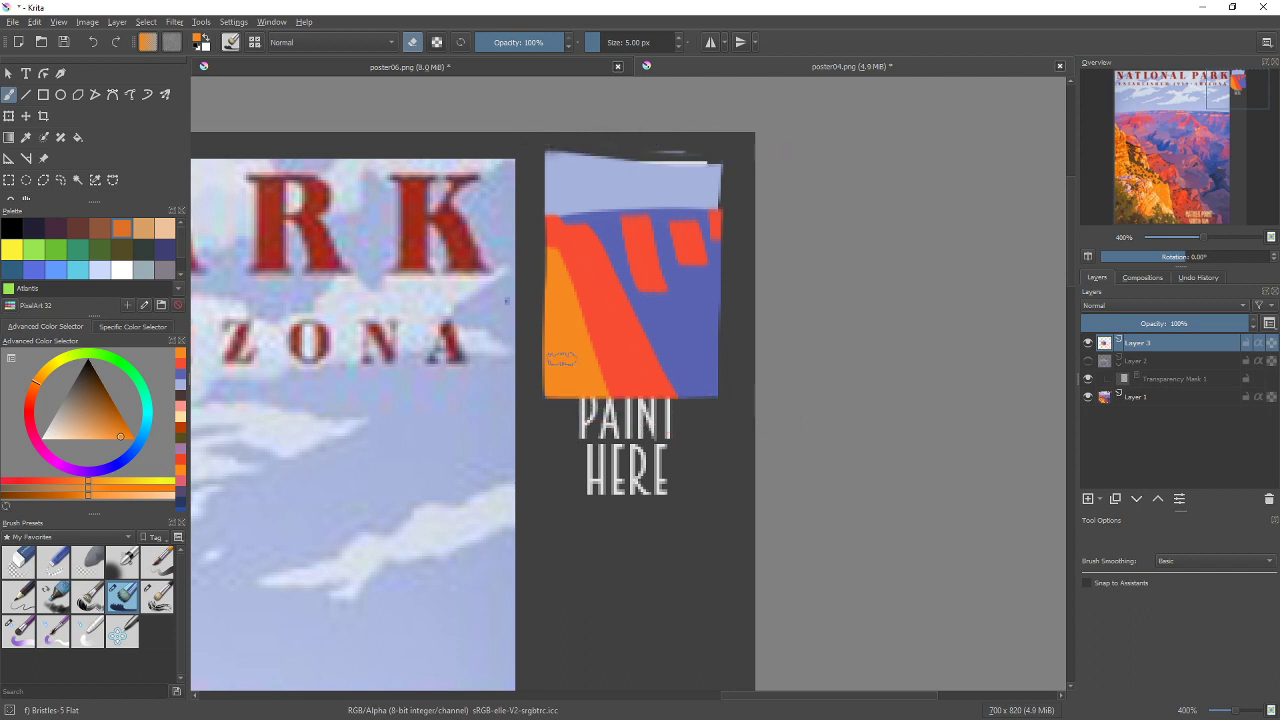
drag(570, 140, 751, 151)
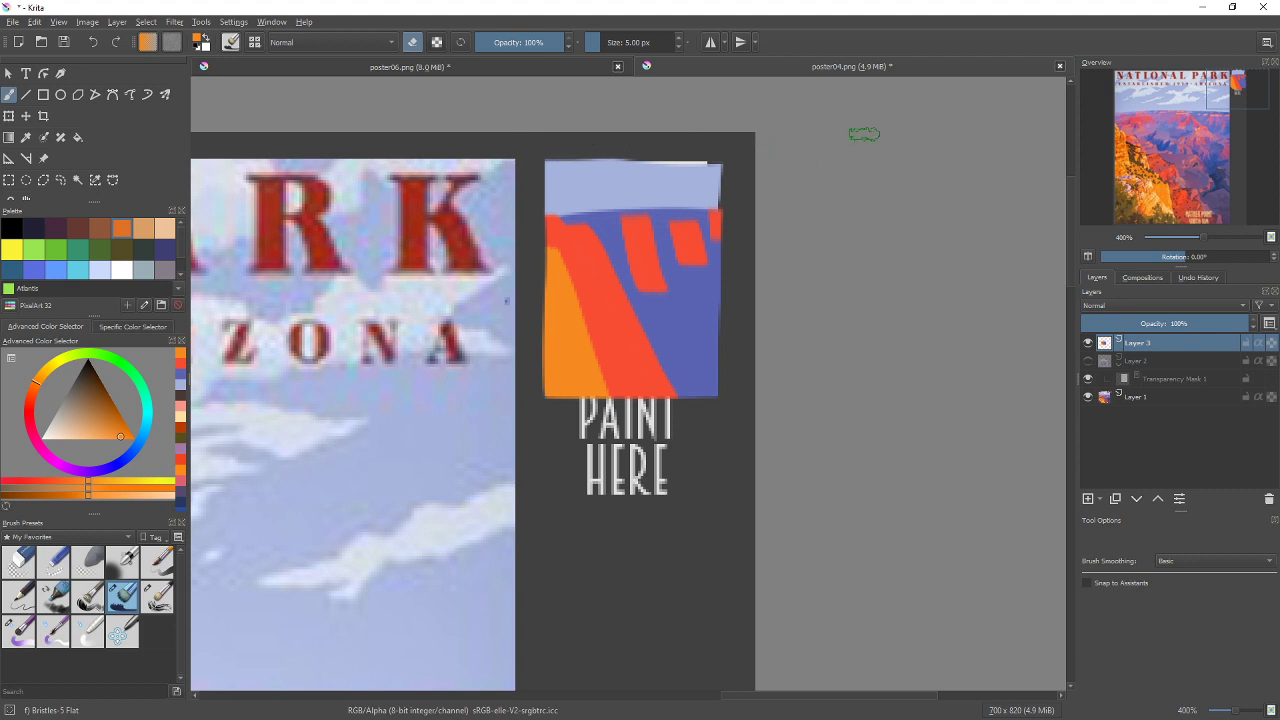
key(e)
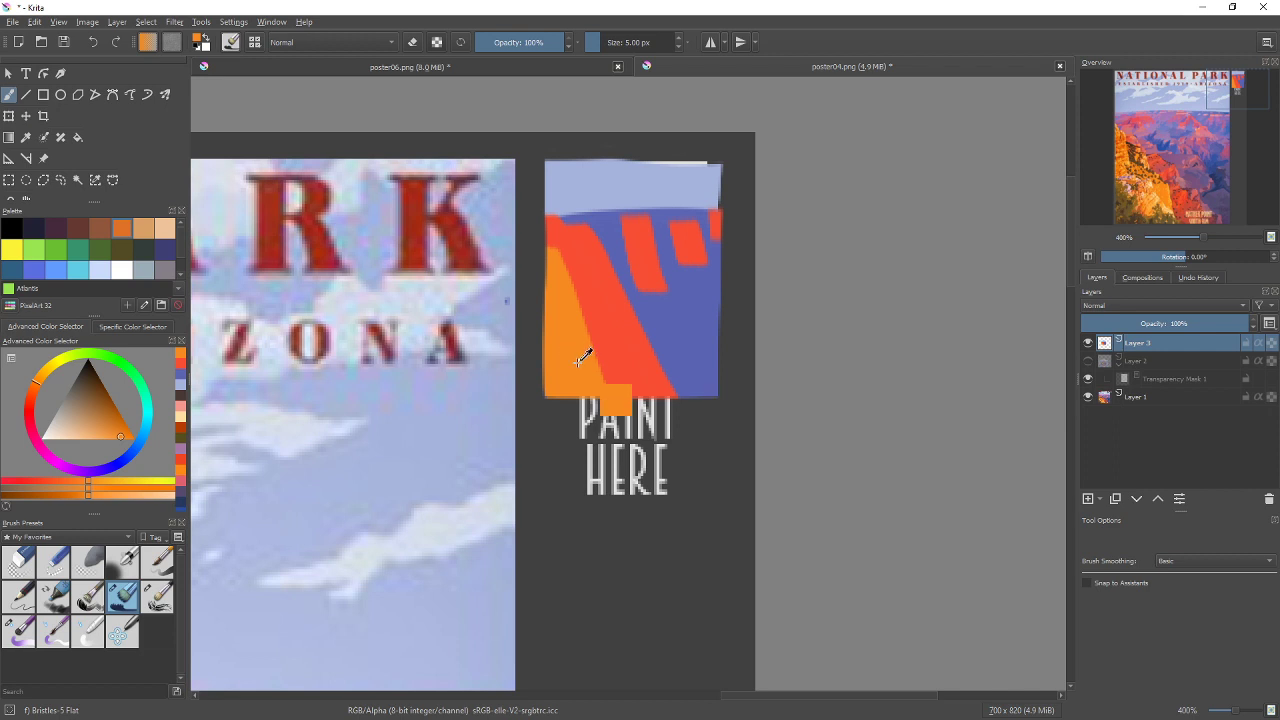
Hide Layer 3, make Layer 2 visible and active again, and sample the orange of its painted cliff
click(1088, 343)
click(1088, 361)
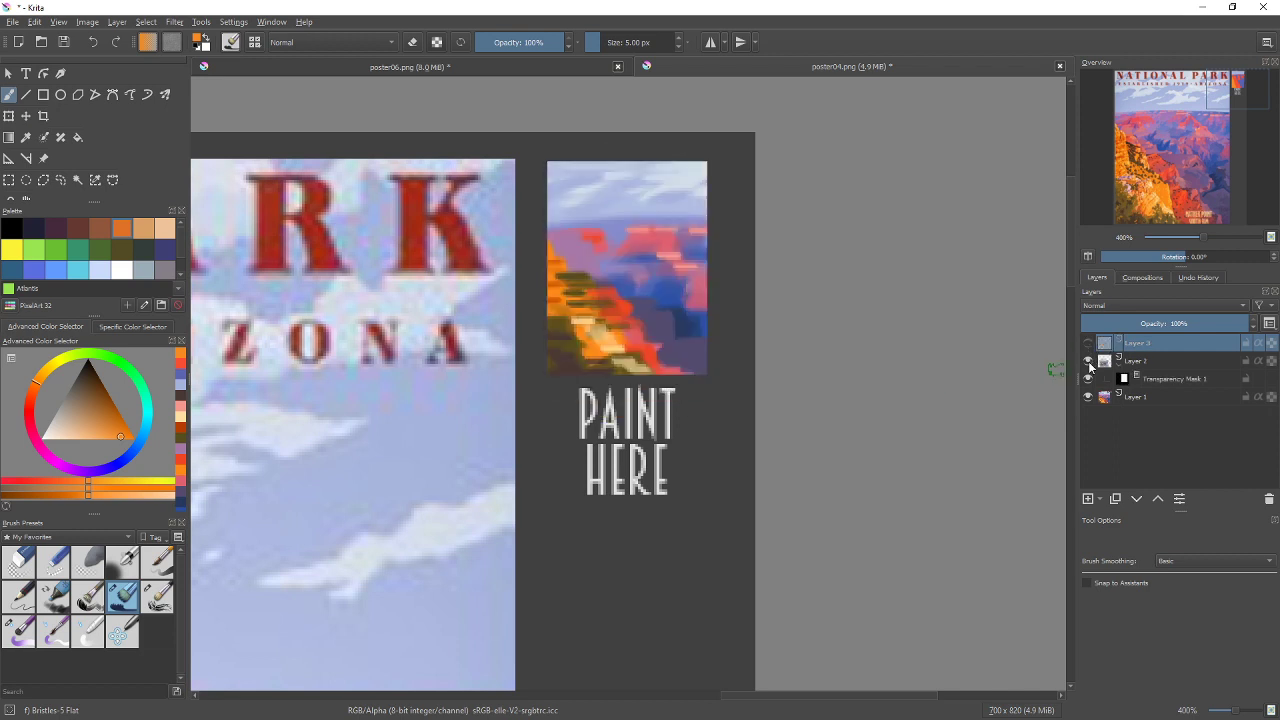
ctrl+click(609, 338)
click(1119, 364)
Add fine orange strokes to the study's cliff face with a 1 px brush
key(bracketleft)
key(bracketleft)
key(bracketleft)
key(bracketleft)
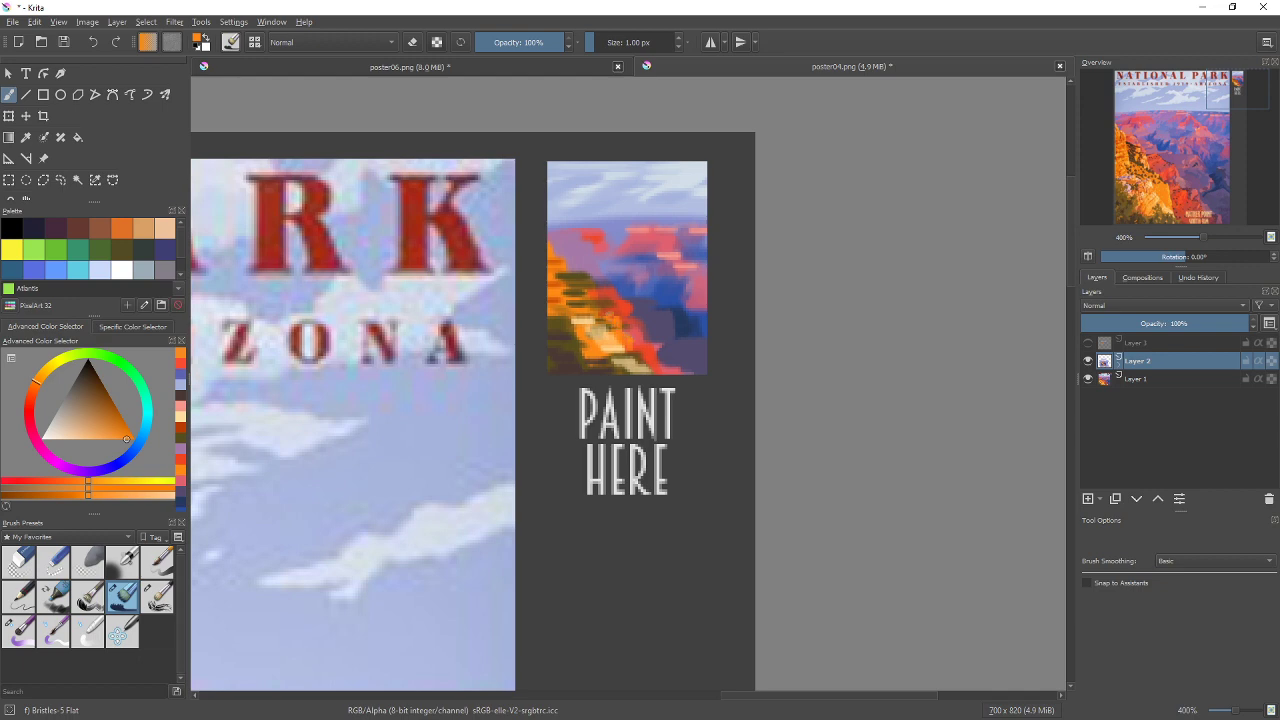
drag(589, 297, 611, 327)
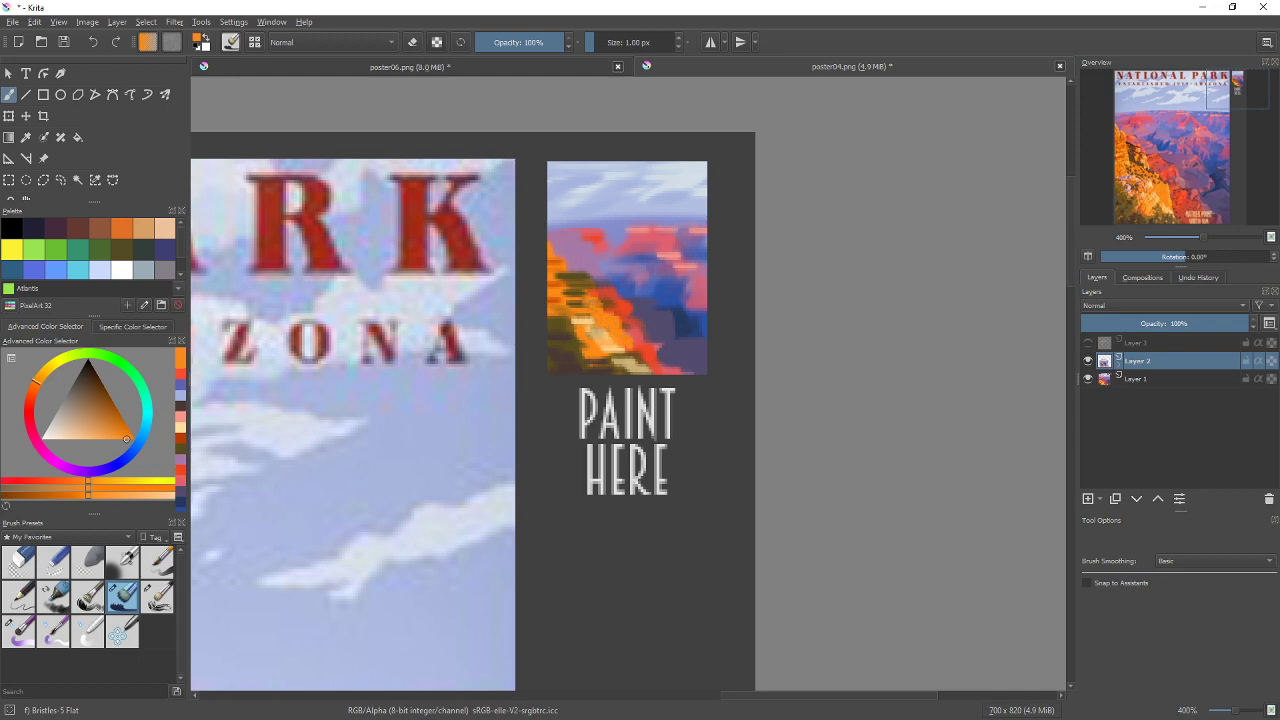
drag(623, 347, 631, 357)
Sample the study's dark olive and its orange, adding fine strokes of both to refine the cliff's shadows and upper slope
ctrl+click(570, 346)
drag(615, 318, 621, 323)
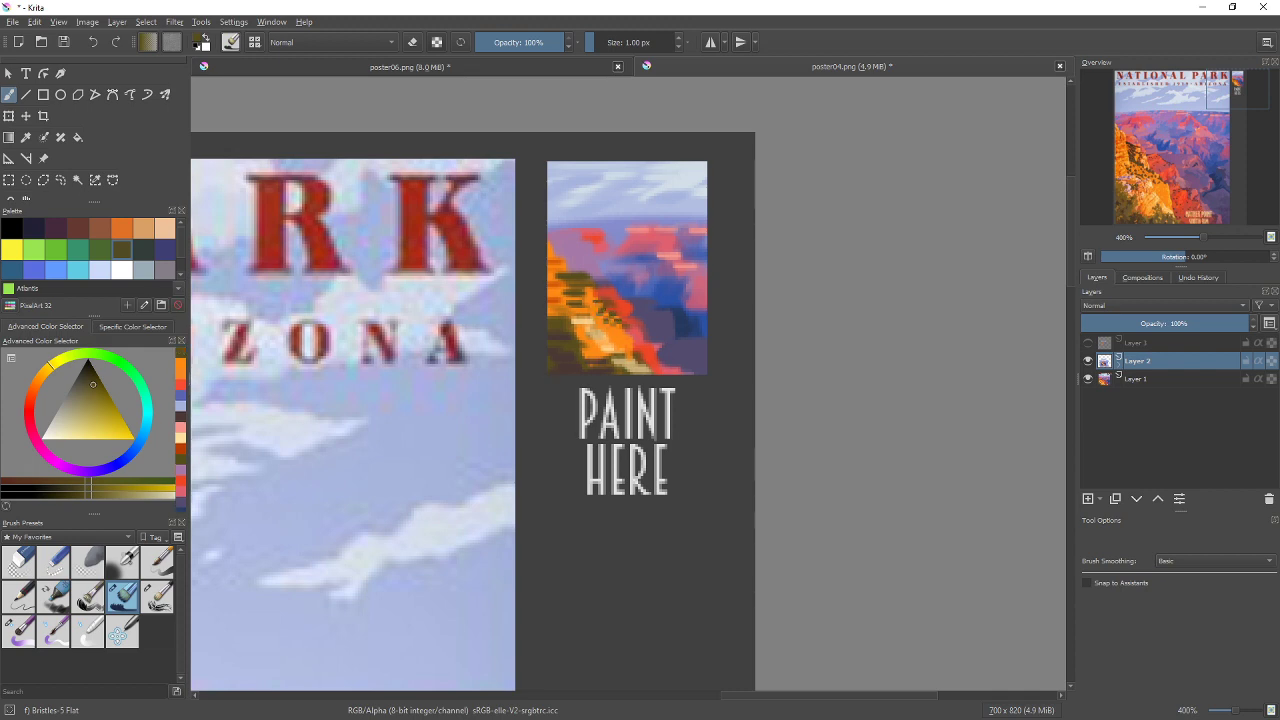
ctrl+click(600, 286)
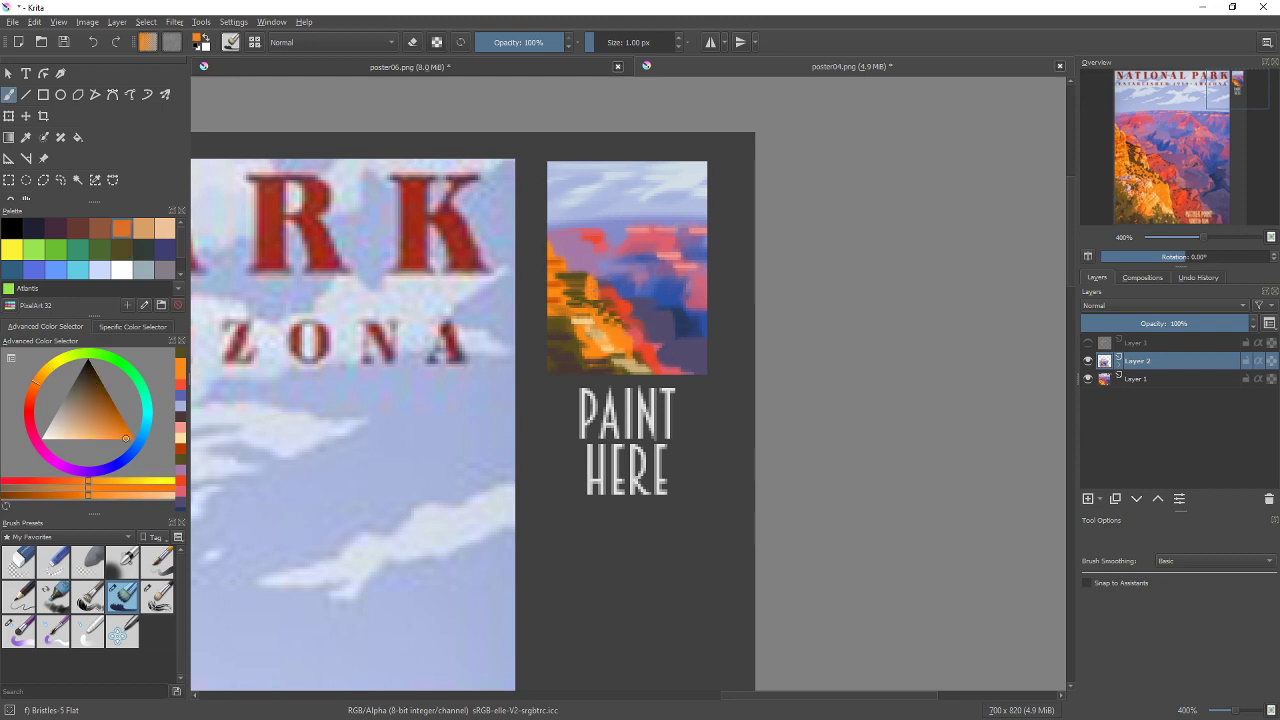
mouse_move(584, 272)
mouse_down()
mouse_move(587, 290)
mouse_move(578, 273)
mouse_up()
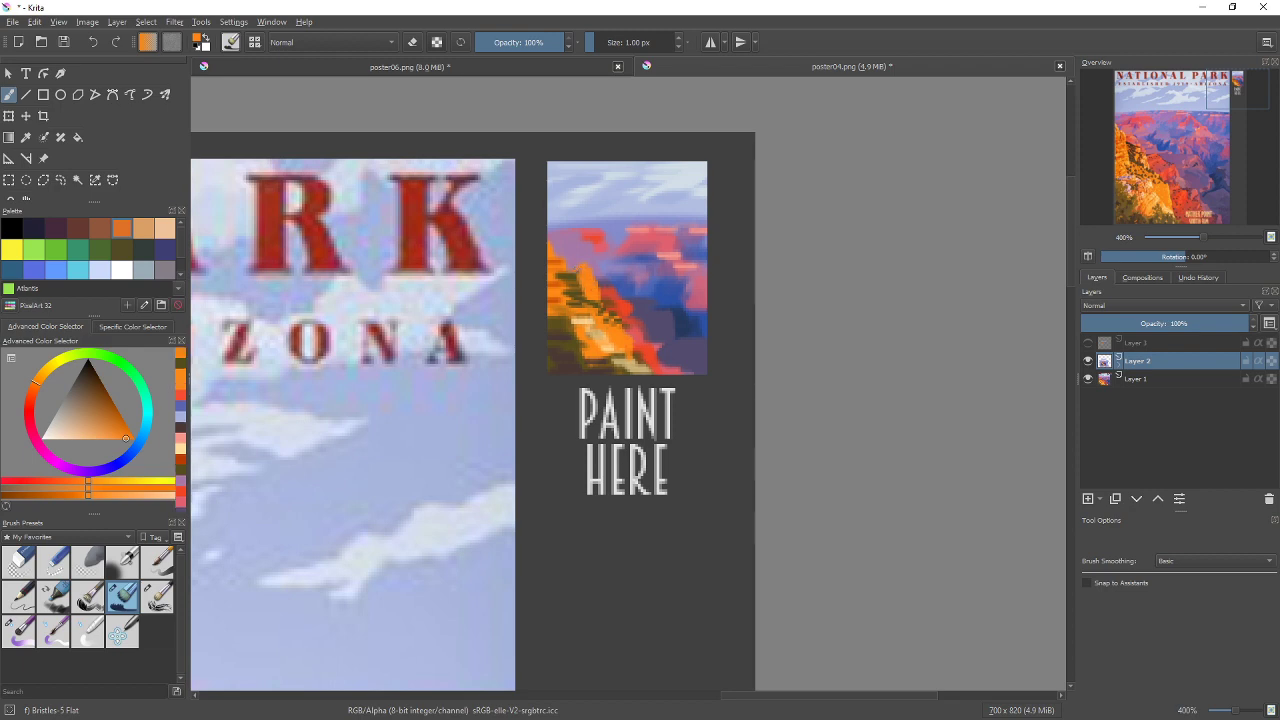
Sample the study's cream, orange and light orange tones and touch up the lower part of the cliff with fine strokes
ctrl+click(608, 347)
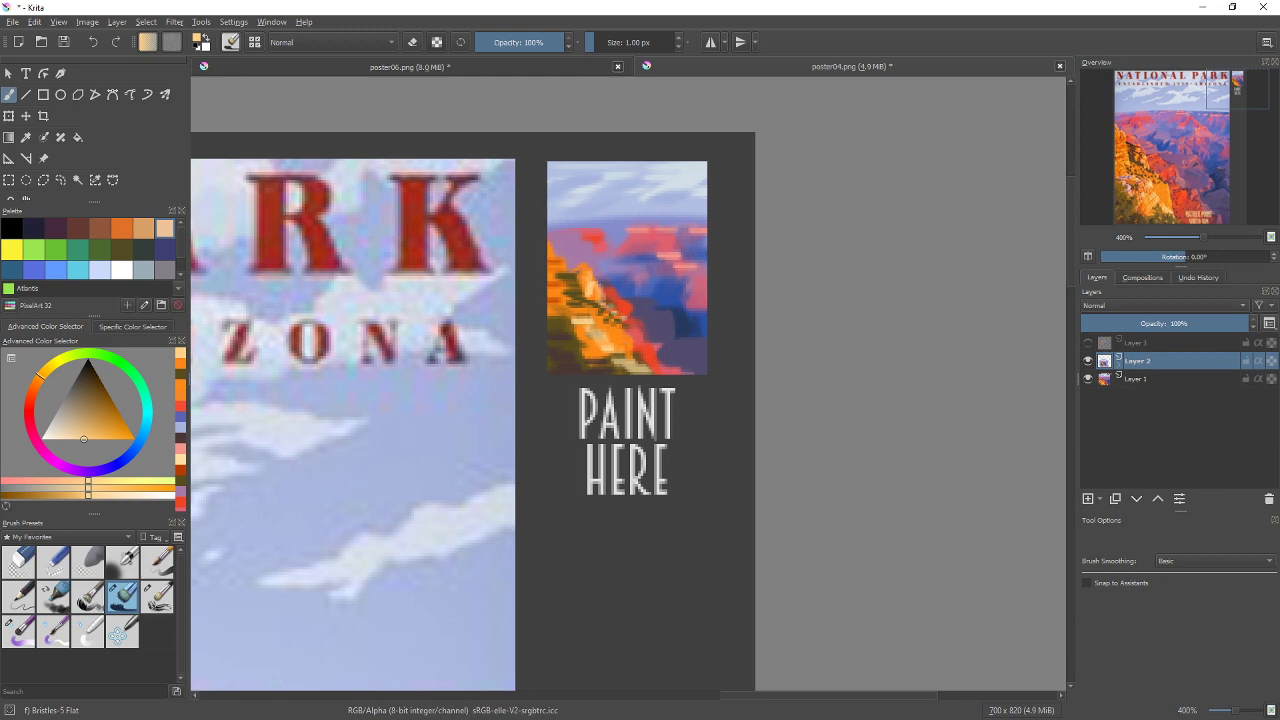
ctrl+click(626, 340)
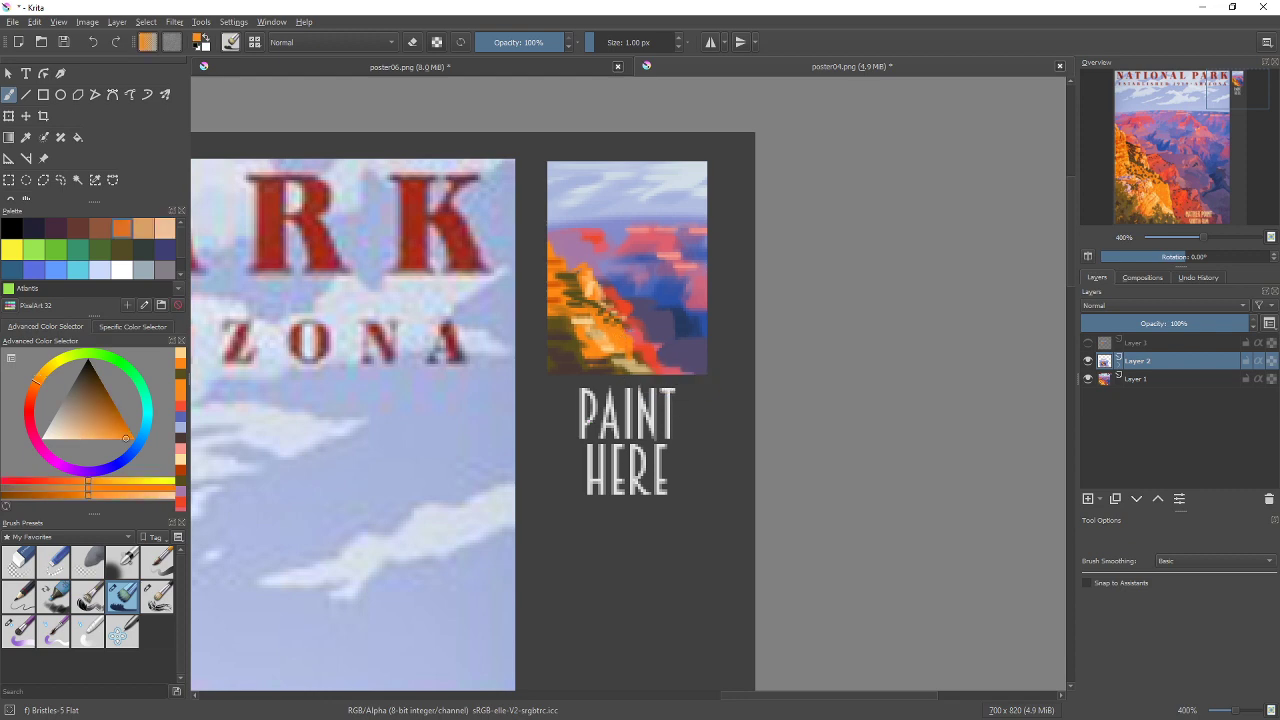
drag(636, 356, 645, 362)
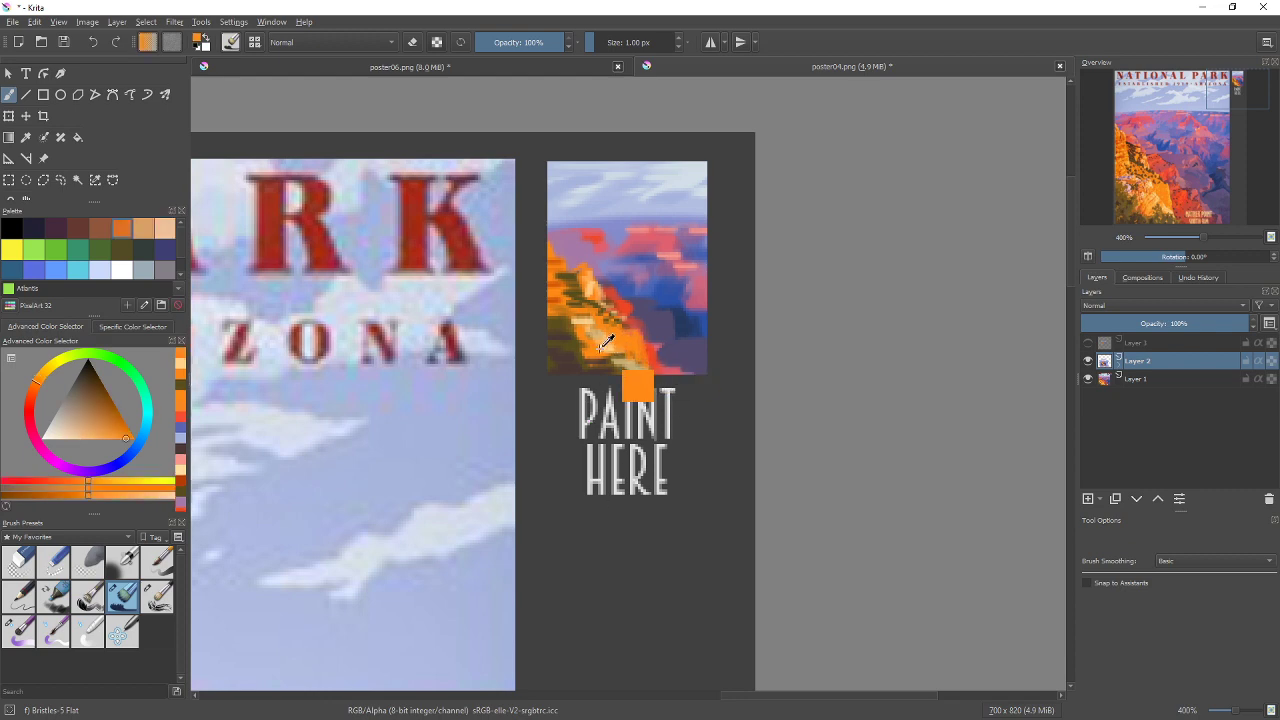
ctrl+click(652, 360)
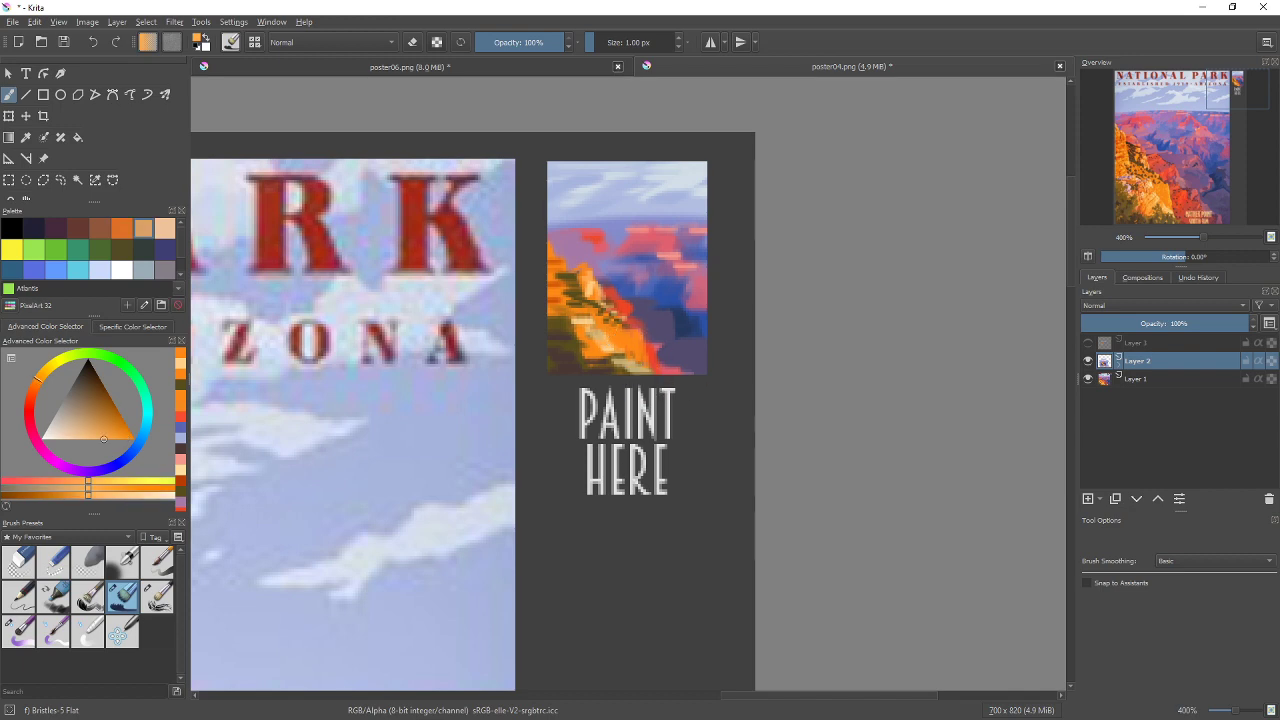
drag(637, 335, 644, 357)
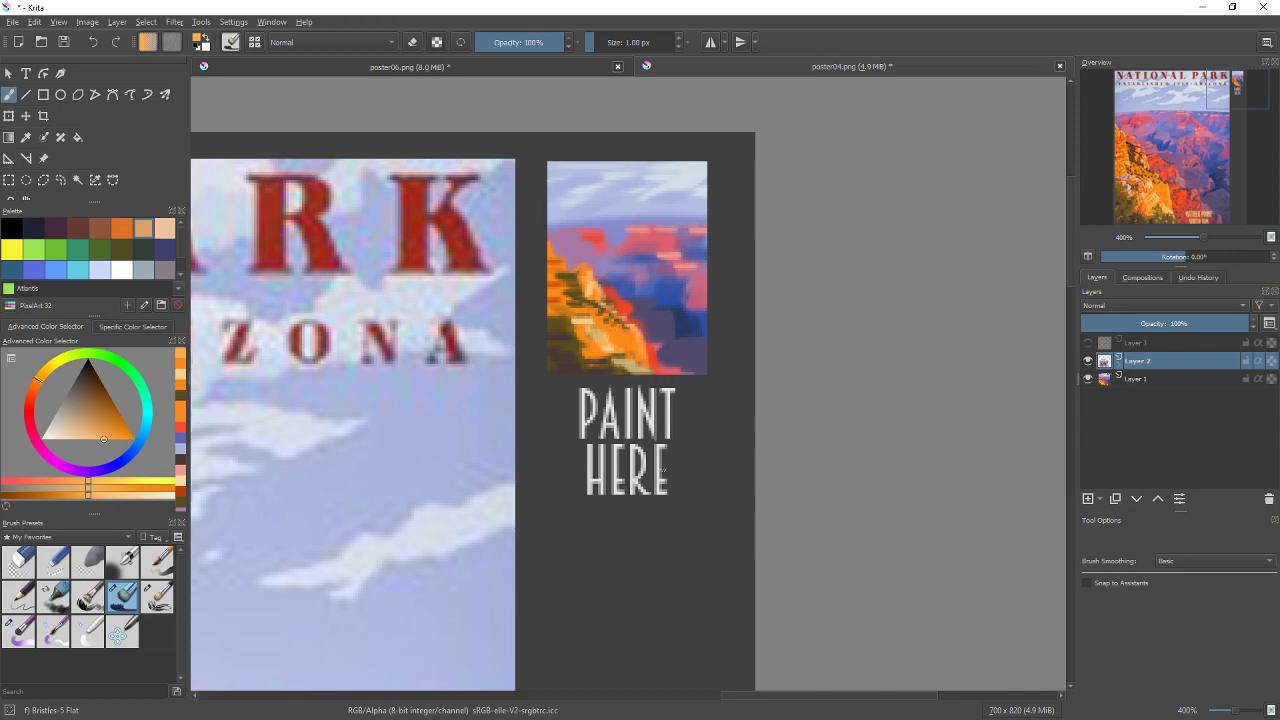
Draw a thin light orange loop around the study's canyon area and undo it
mouse_move(640, 245)
mouse_down()
mouse_move(655, 250)
mouse_move(585, 248)
mouse_up()
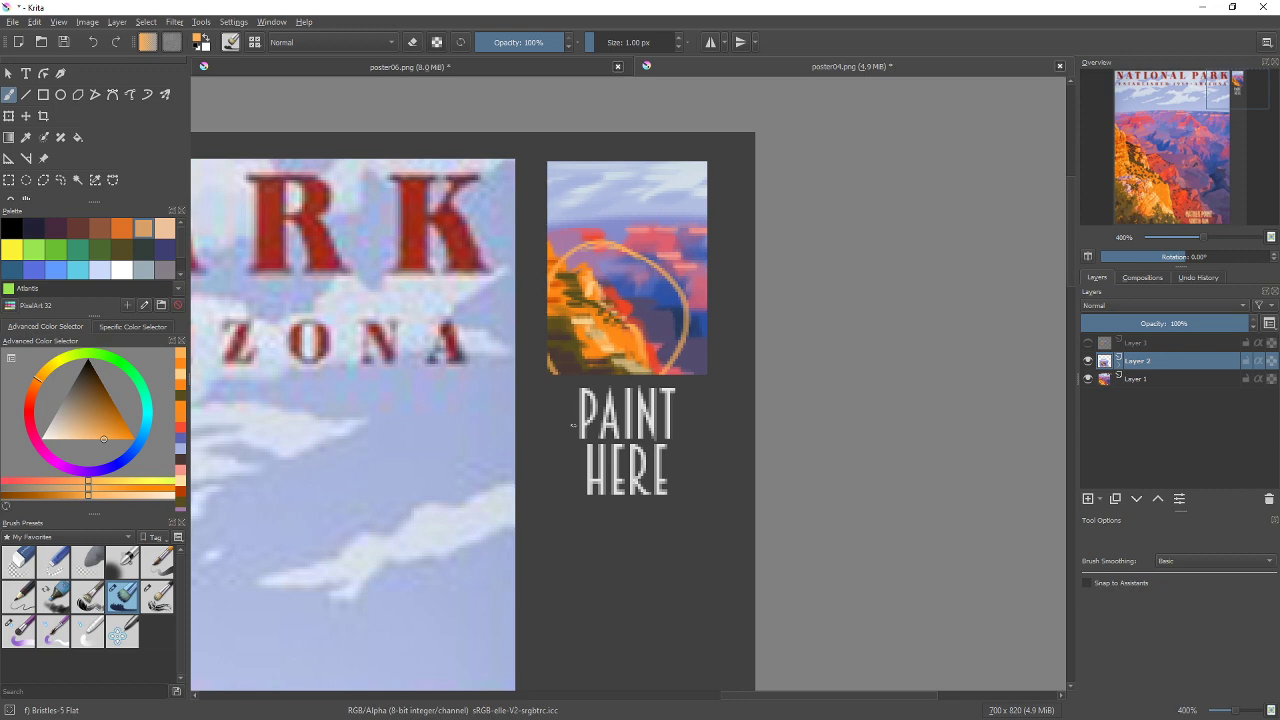
key(ctrl+z)
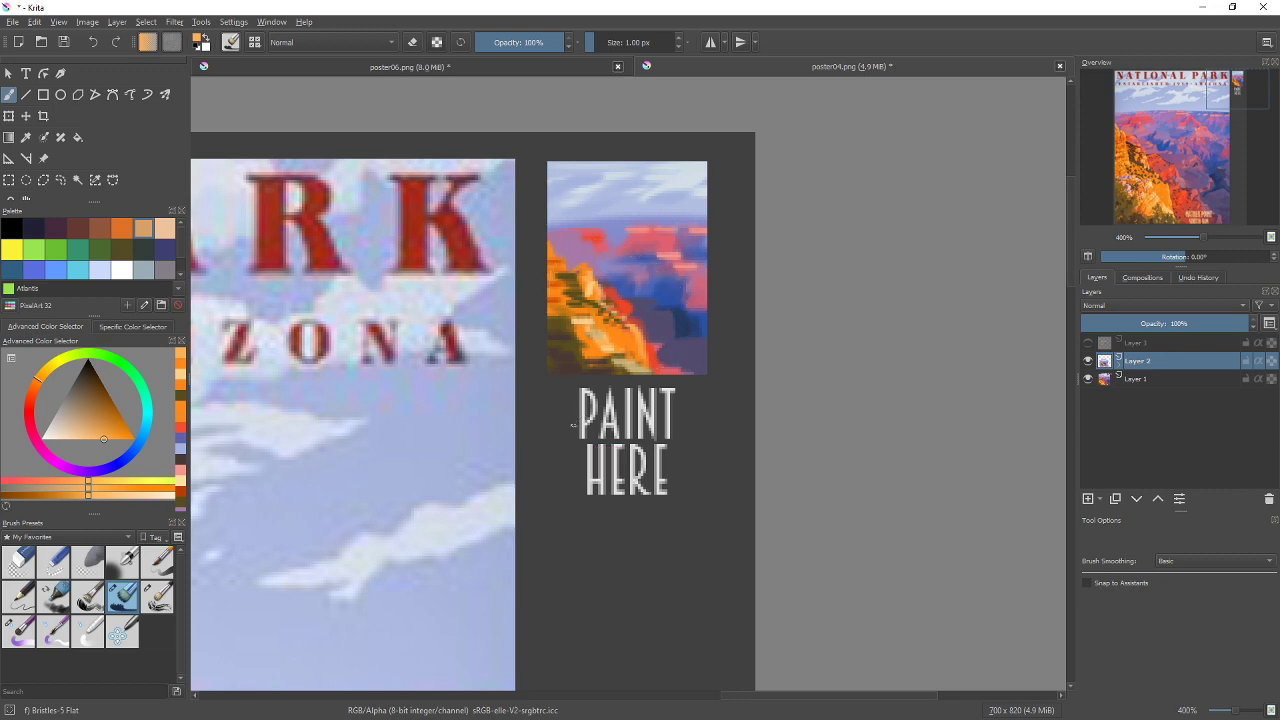
Compare the refined study with the whole poster at reduced zoom
scroll(614, 445, down, 2)
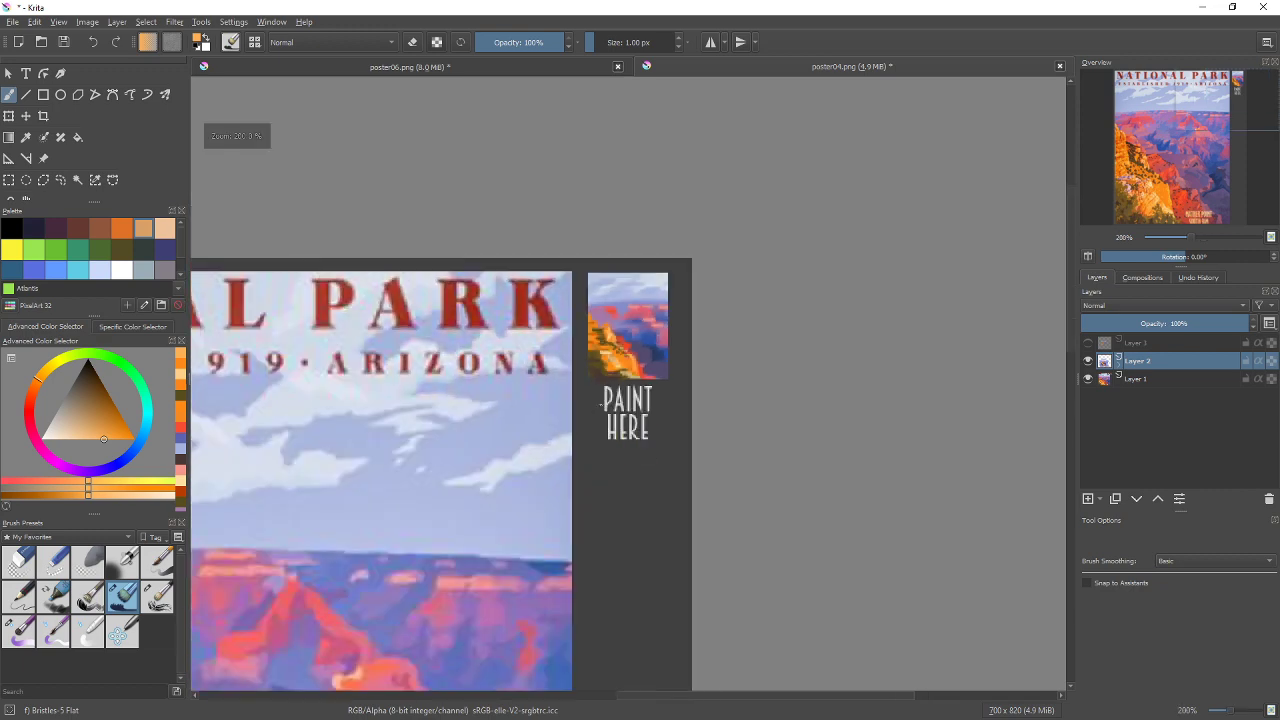
drag(638, 445, 834, 305)
key(minus)
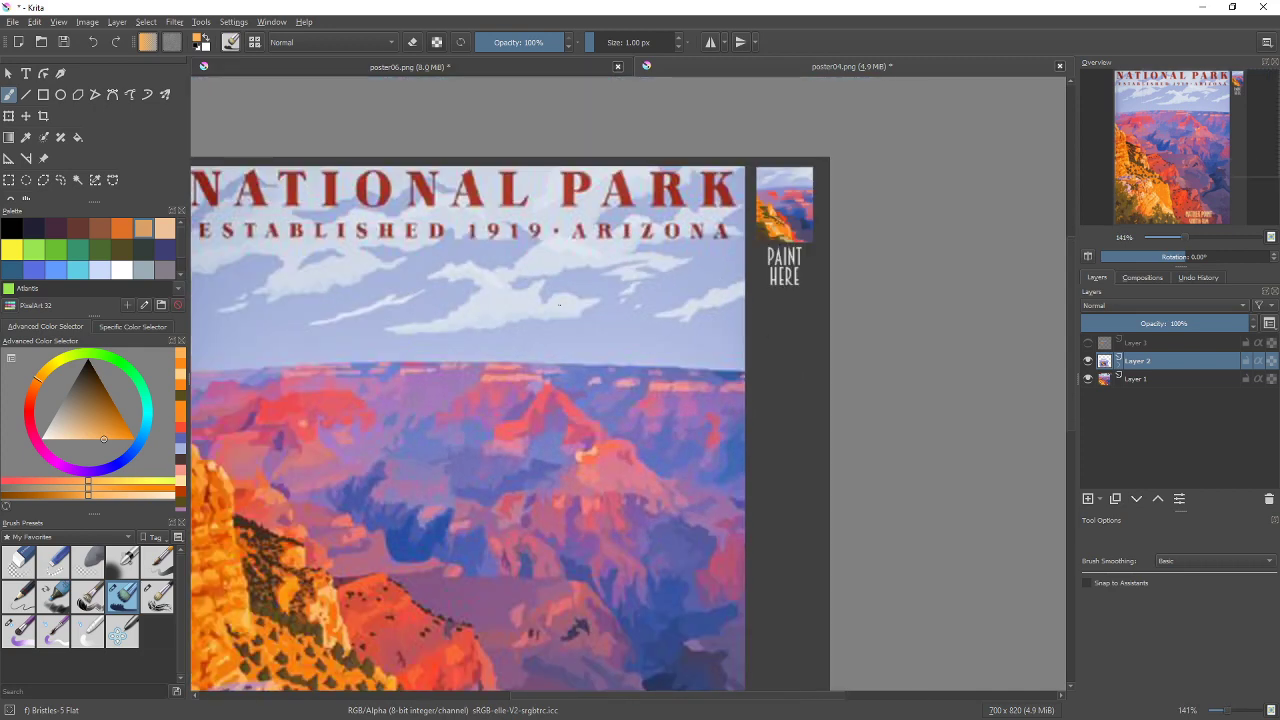
key(minus)
drag(554, 334, 571, 243)
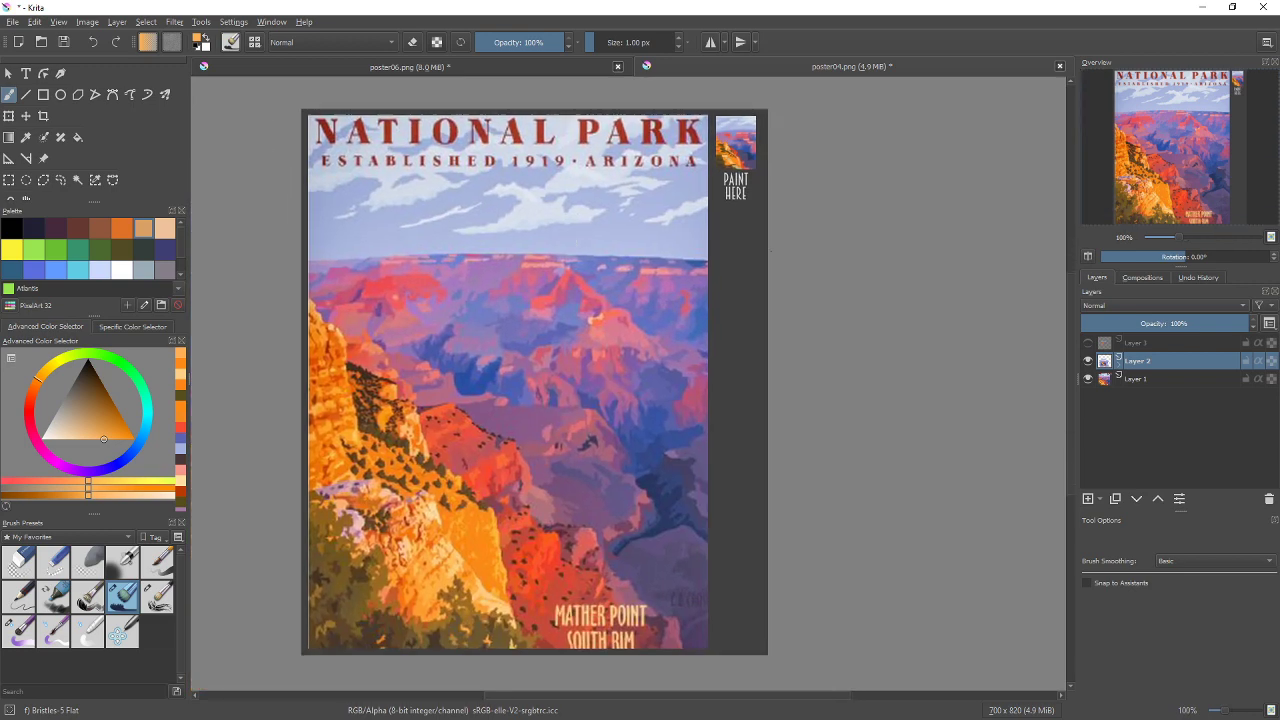
drag(714, 216, 678, 268)
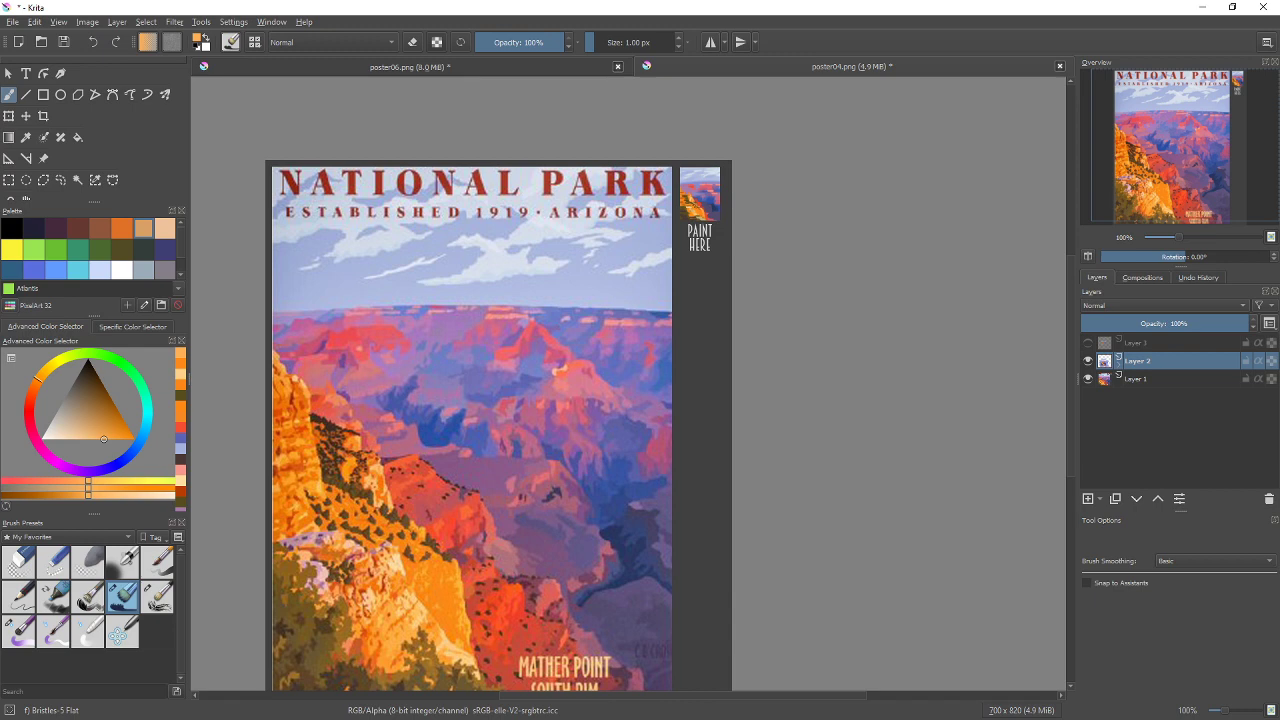
drag(510, 364, 556, 337)
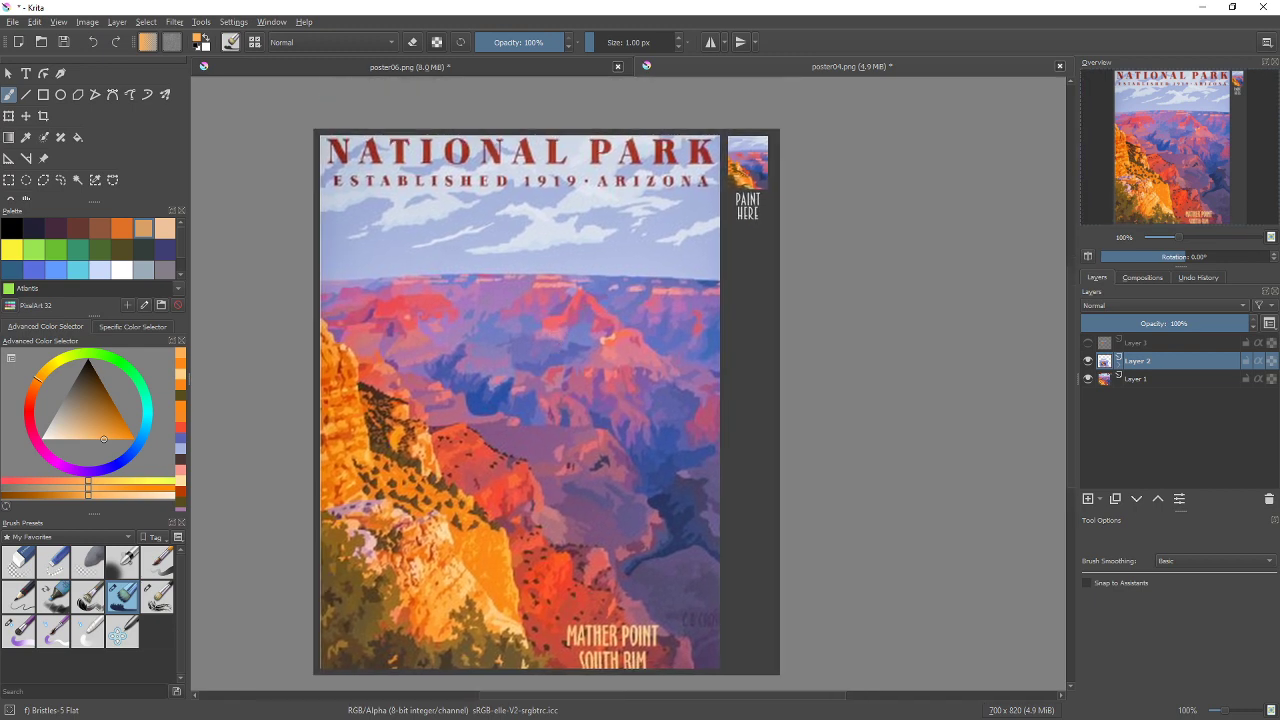